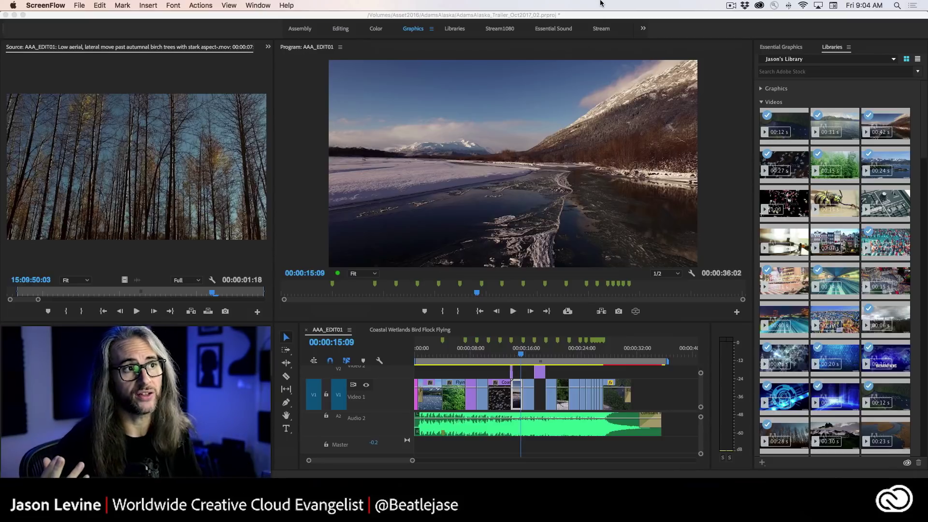
- Browse the Essential Graphics templates in the /Lower Thirds folder
left_click(798, 51)
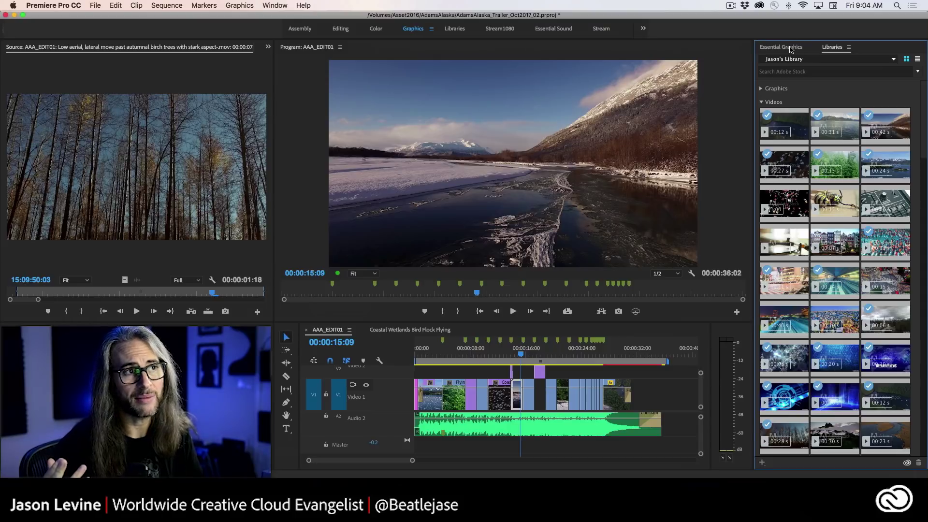
left_click(792, 48)
left_click(824, 64)
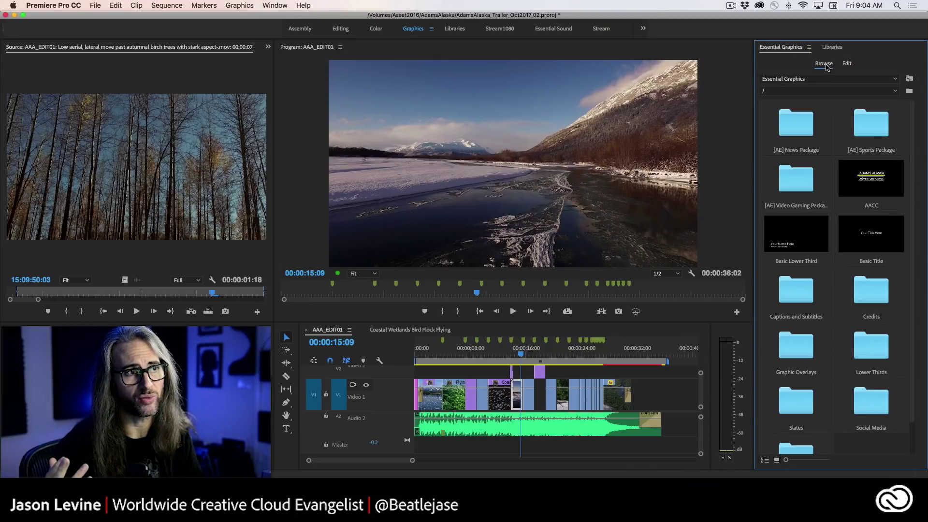
left_click(896, 91)
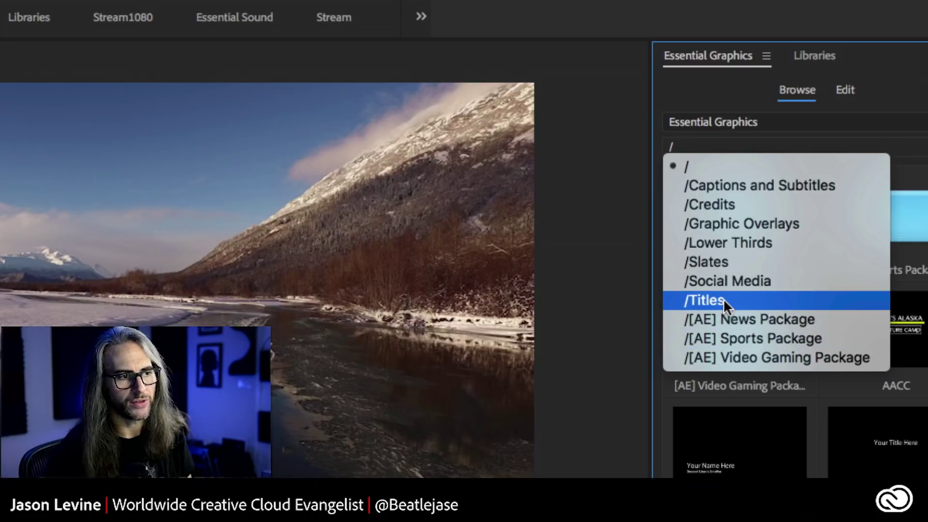
left_click(755, 243)
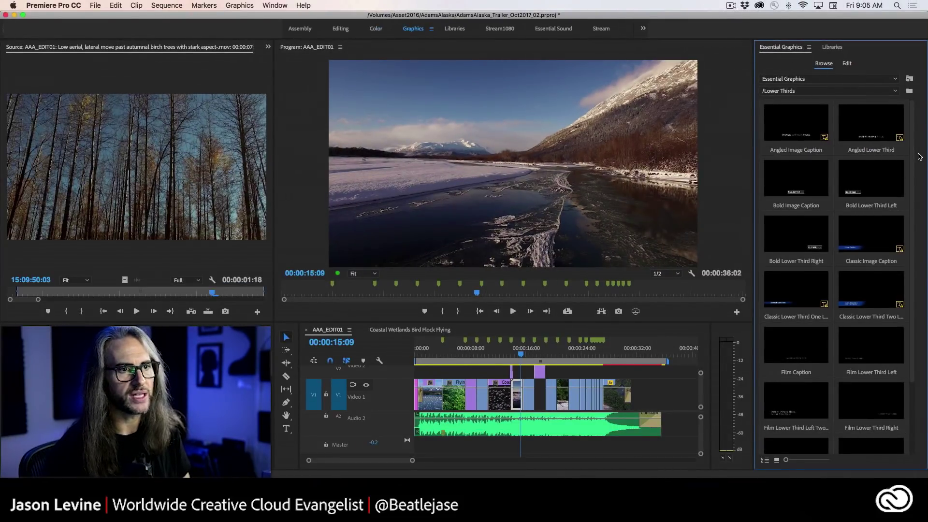
scroll(914, 164, "down", 1)
scroll(916, 177, "down", 4)
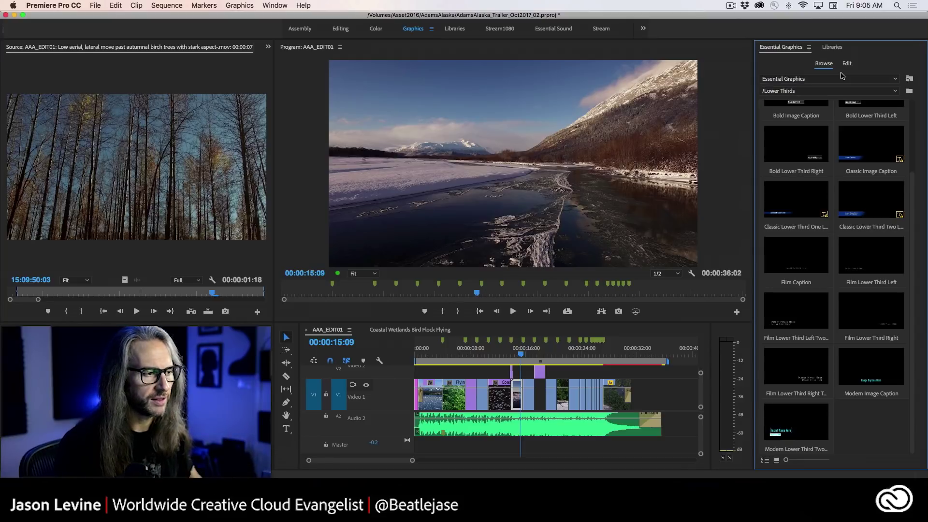
- Switch to the Coastal Wetlands Bird Flock Flying sequence, play it, and scrub the playhead back
left_click(395, 331)
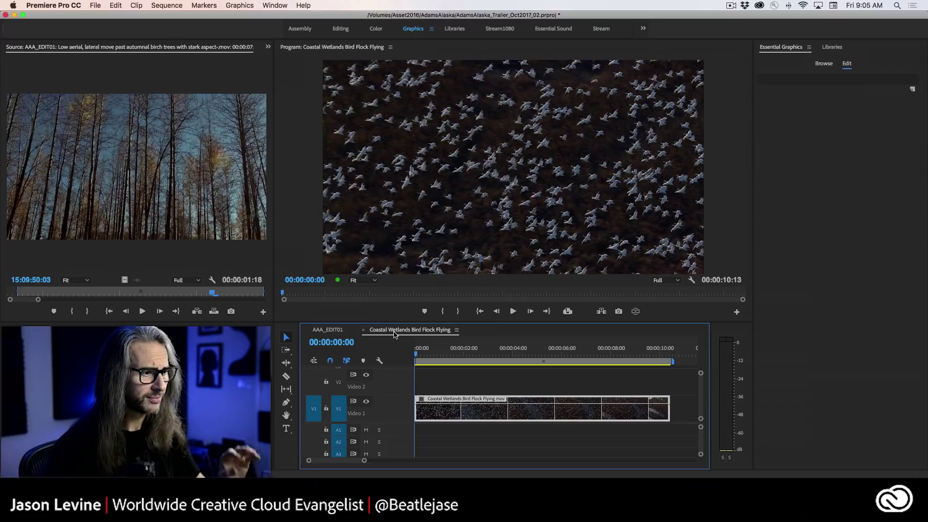
key("space")
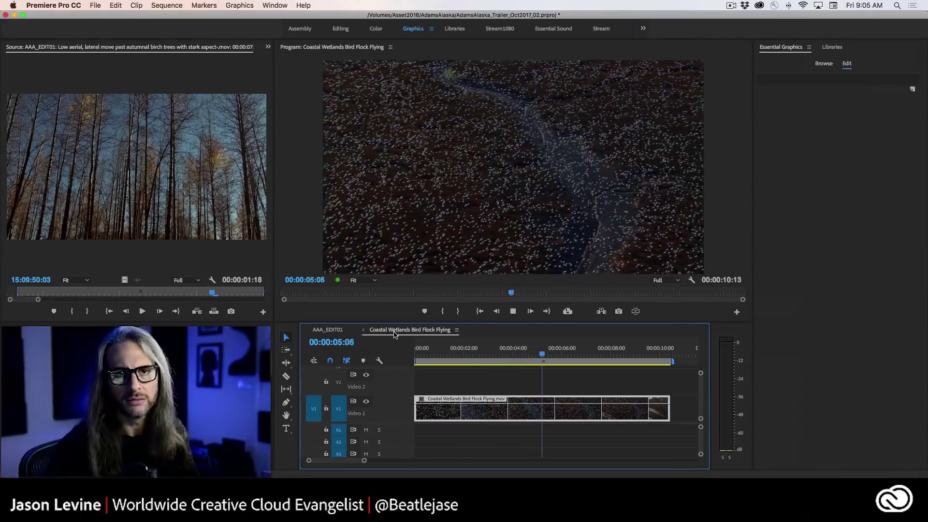
key("space")
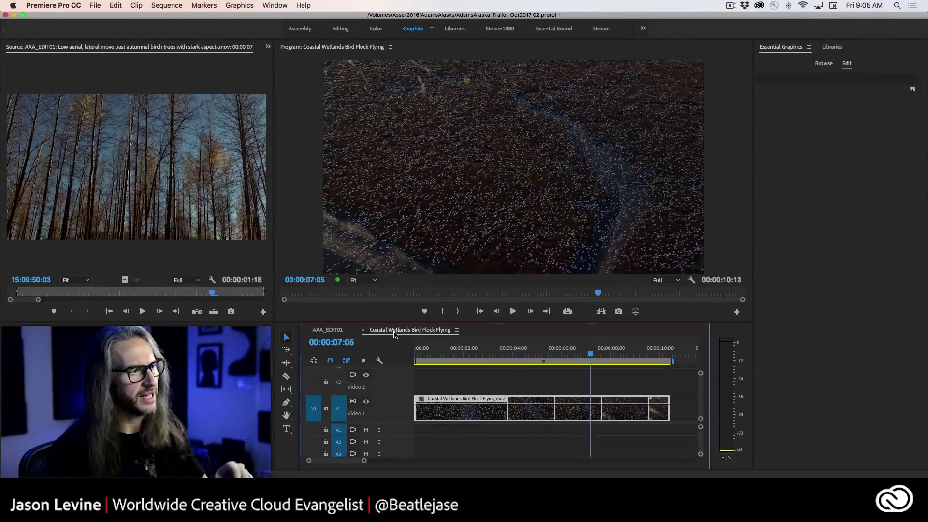
left_click_drag(593, 356, 435, 354)
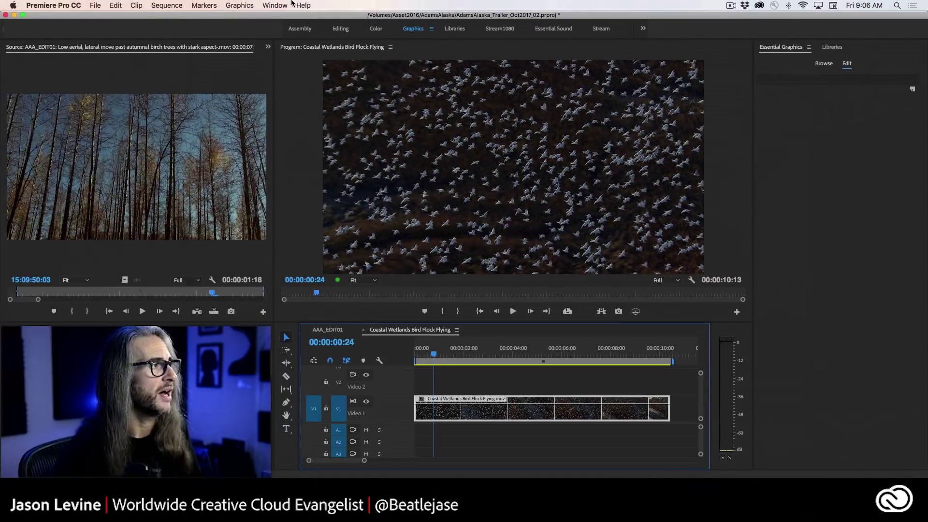
left_click(275, 5)
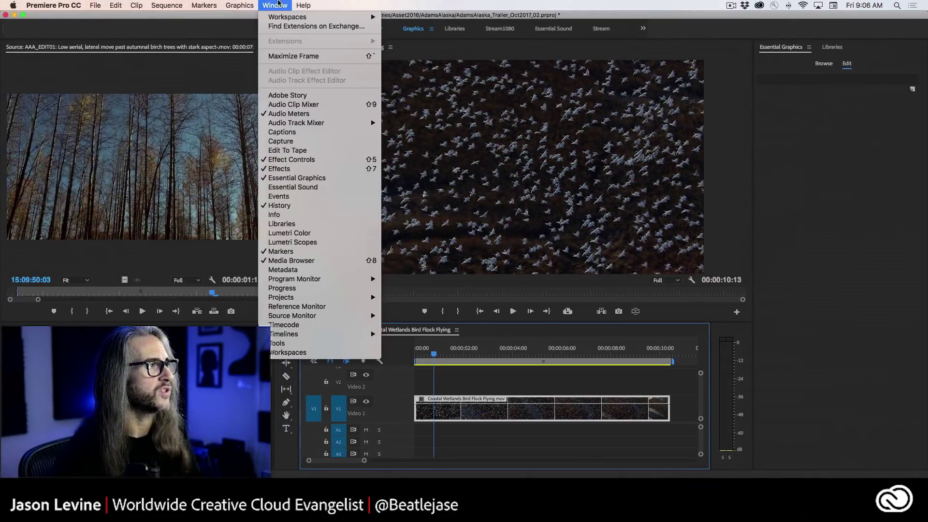
mouse_move(280, 19)
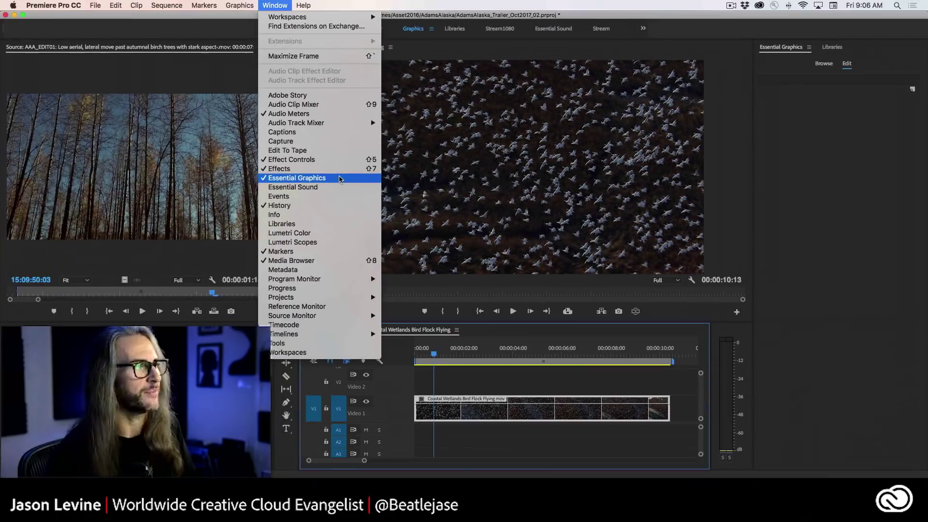
left_click(340, 178)
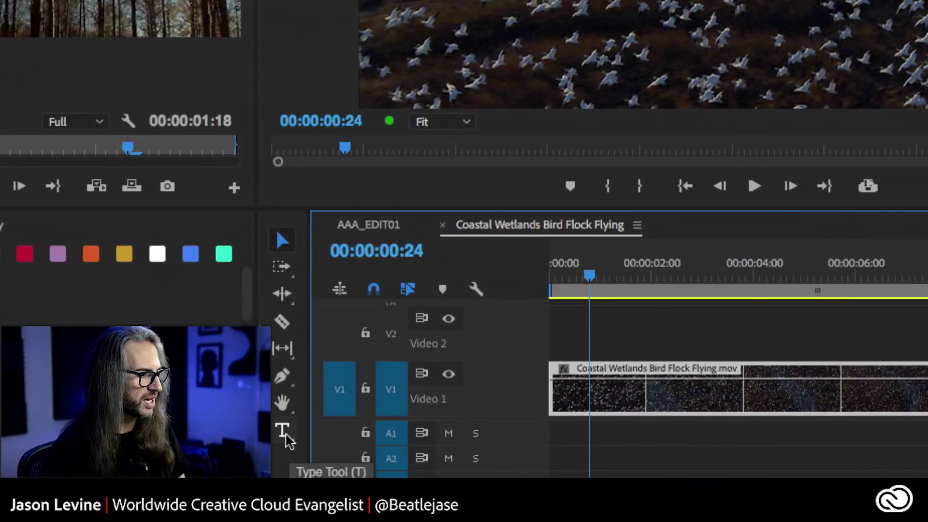
- Create a horizontal text title reading 'ASSOCIATE PRODUCER' in the Program monitor and select its text
left_click(287, 429)
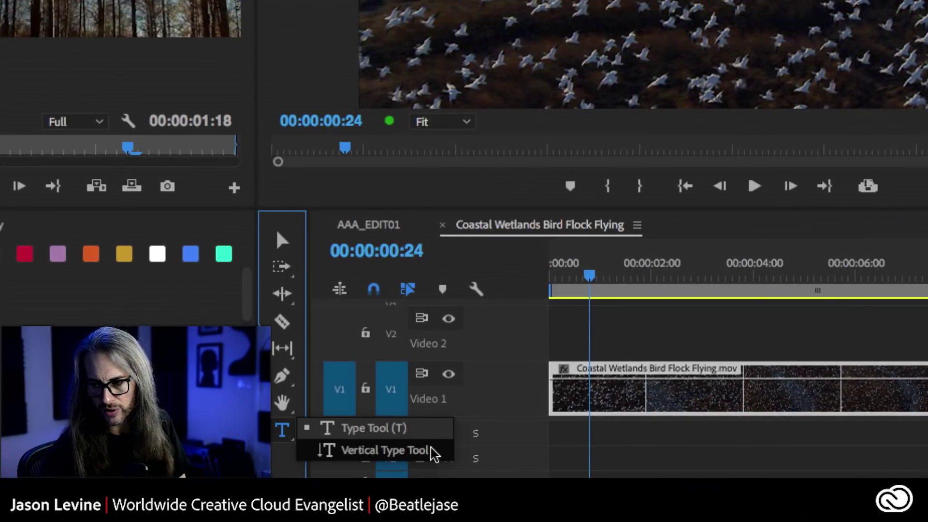
left_click(373, 427)
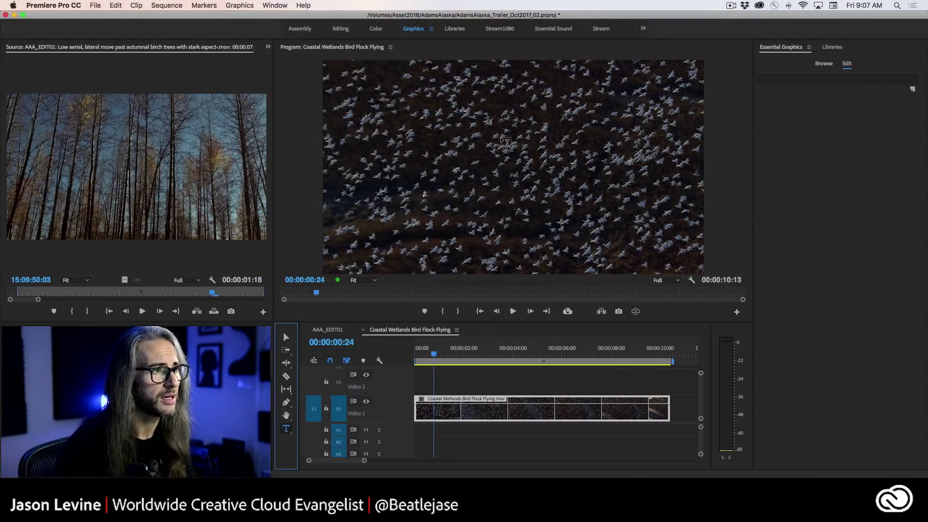
left_click(511, 142)
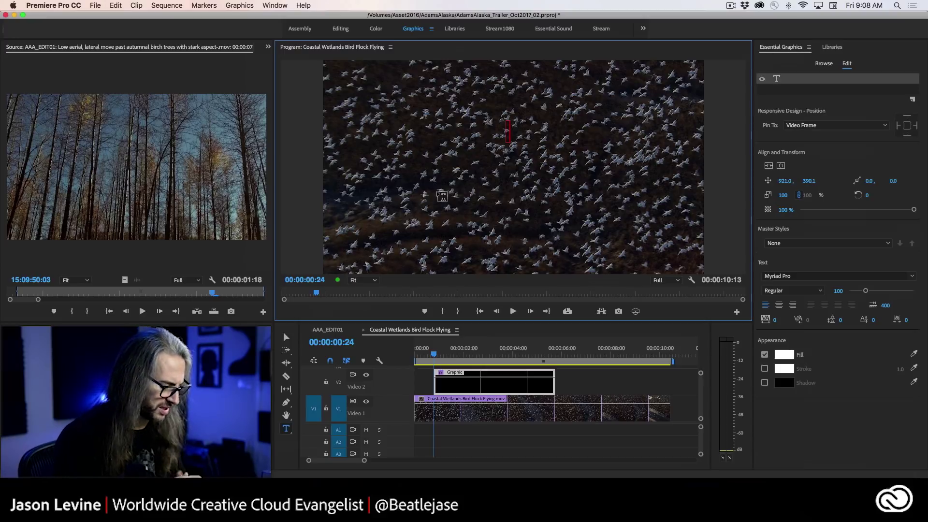
type("A")
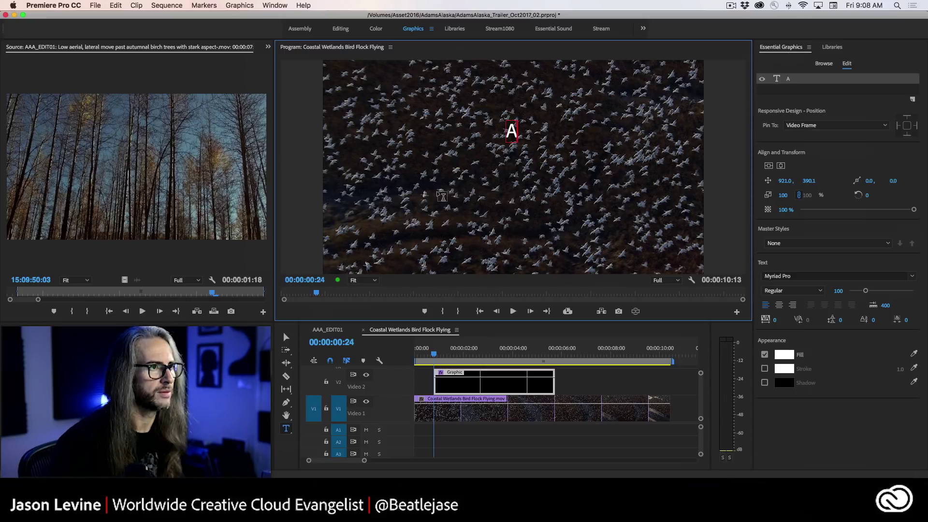
type("SSOCIATE")
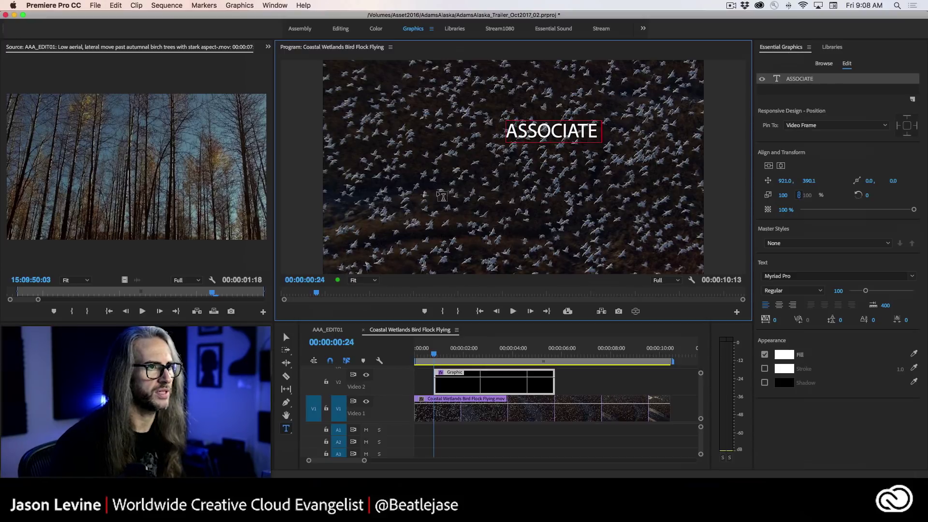
type(" PRODUCER")
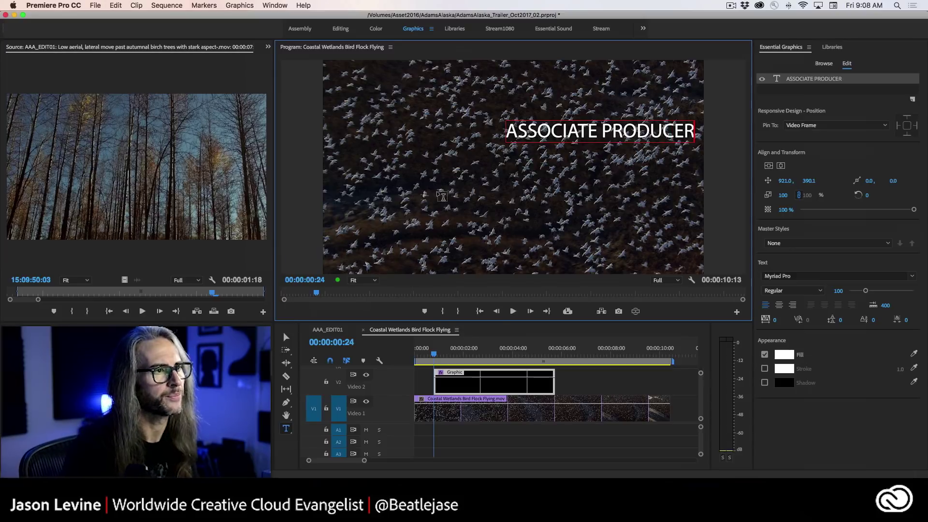
left_click_drag(693, 128, 503, 130)
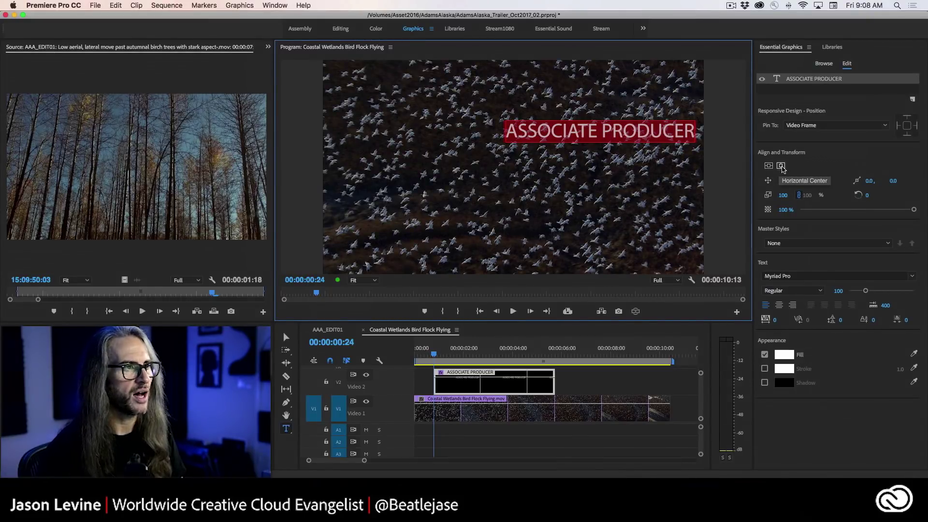
- Apply Horizontal Center in Align and Transform to the ASSOCIATE PRODUCER title
left_click(782, 166)
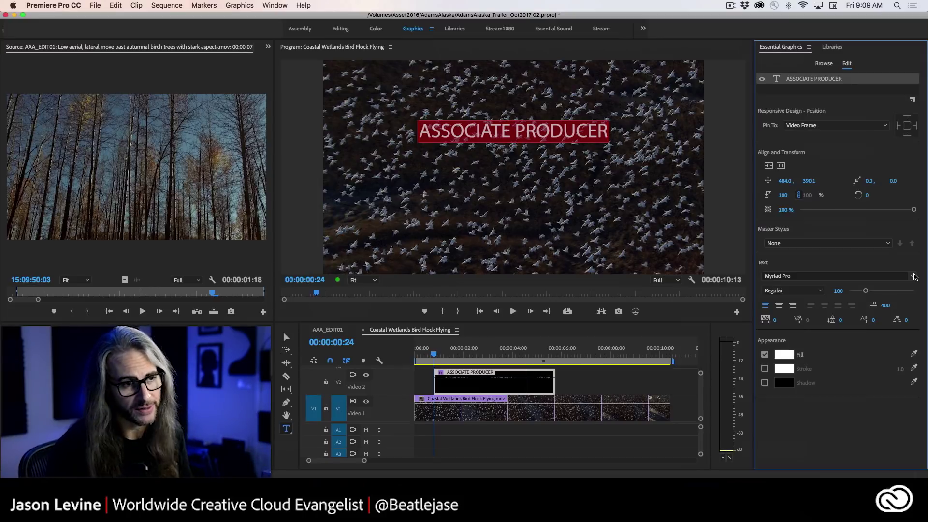
- Scroll up and down through the Essential Graphics font list to review the available fonts
left_click(913, 276)
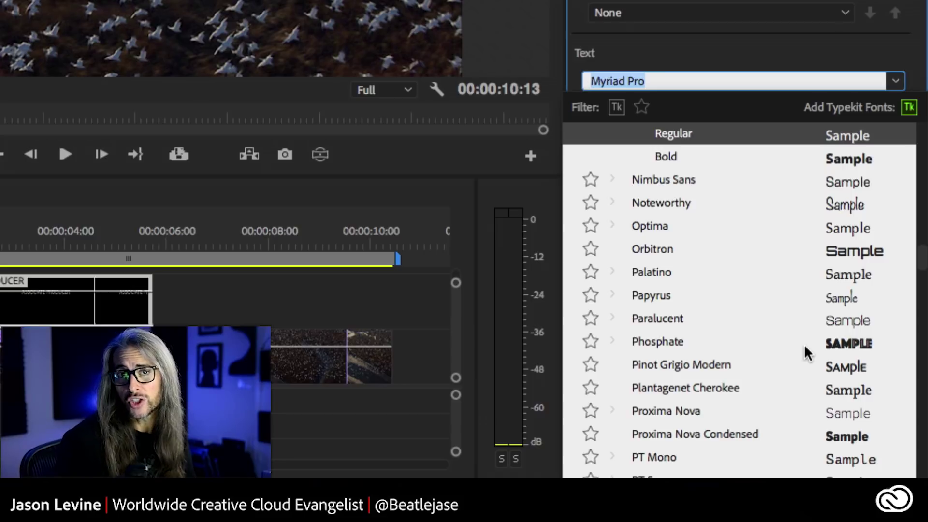
scroll(805, 344, "down", 5)
scroll(805, 344, "down", 5)
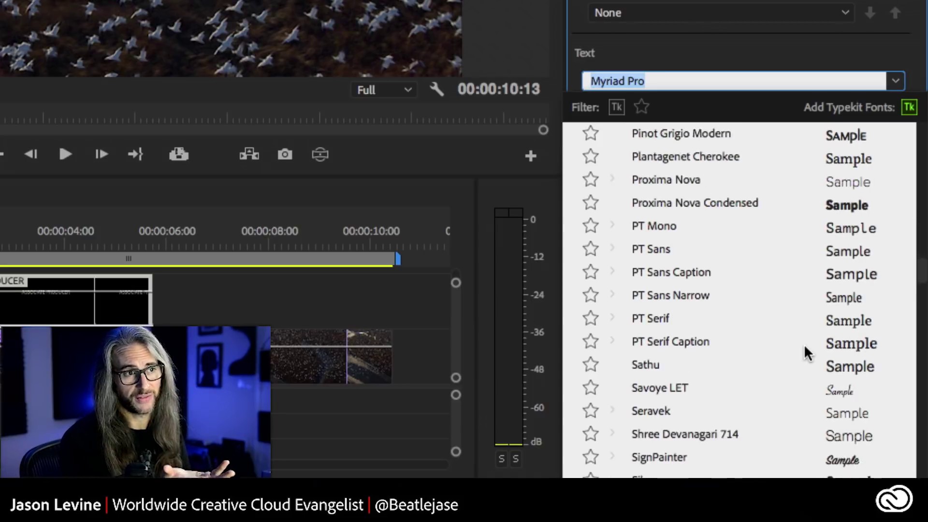
scroll(805, 352, "down", 3)
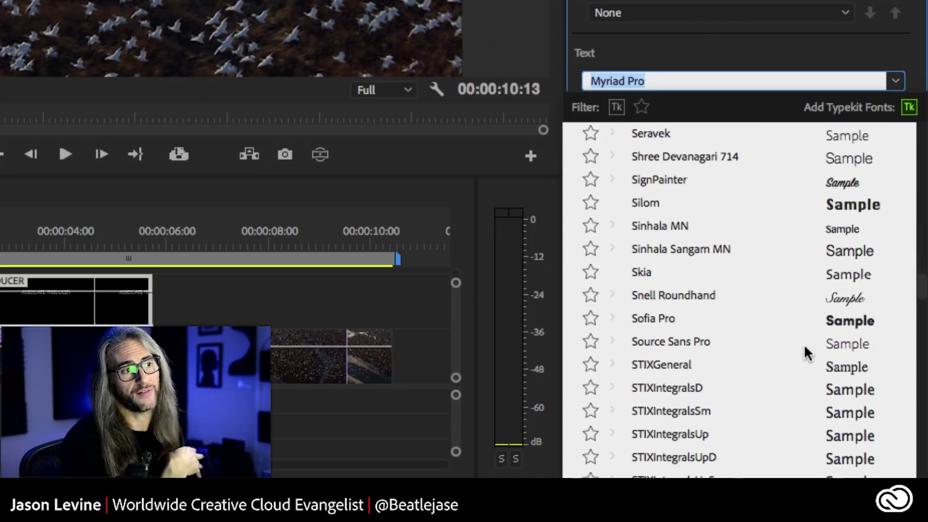
scroll(805, 347, "down", 7)
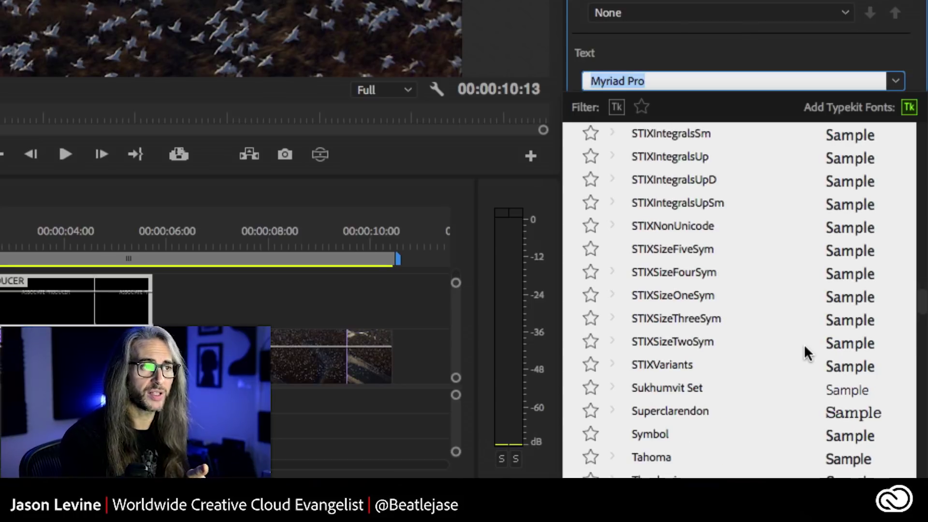
scroll(805, 347, "down", 4)
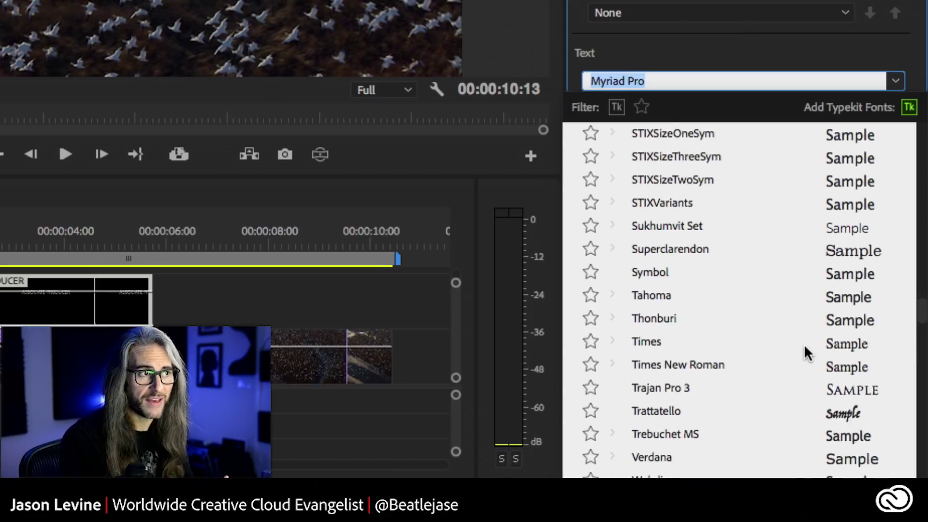
scroll(805, 347, "down", 4)
scroll(804, 343, "down", 5)
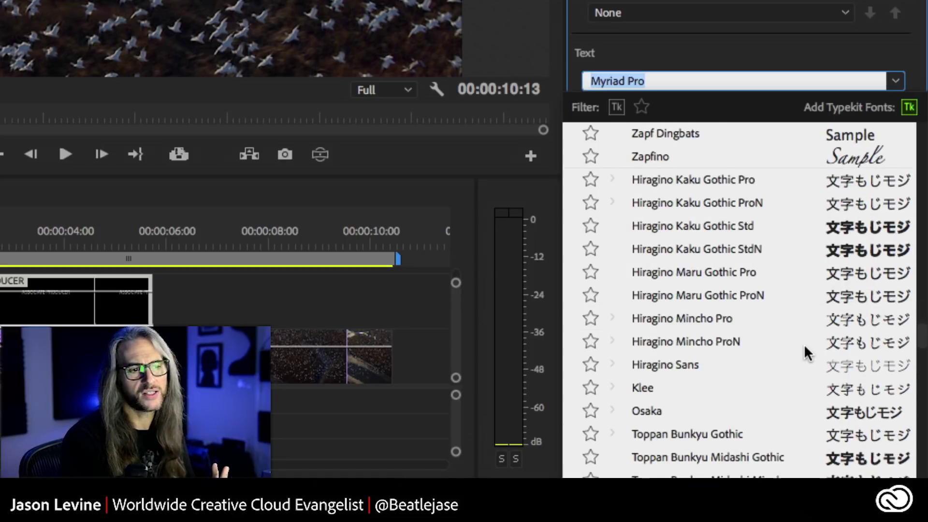
scroll(805, 344, "up", 12)
scroll(804, 344, "up", 10)
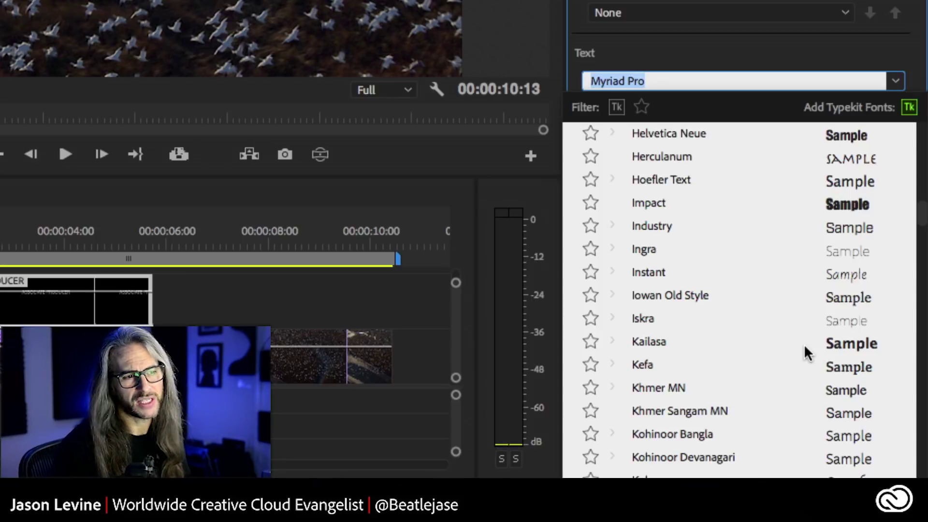
scroll(805, 343, "up", 4)
scroll(805, 344, "up", 1)
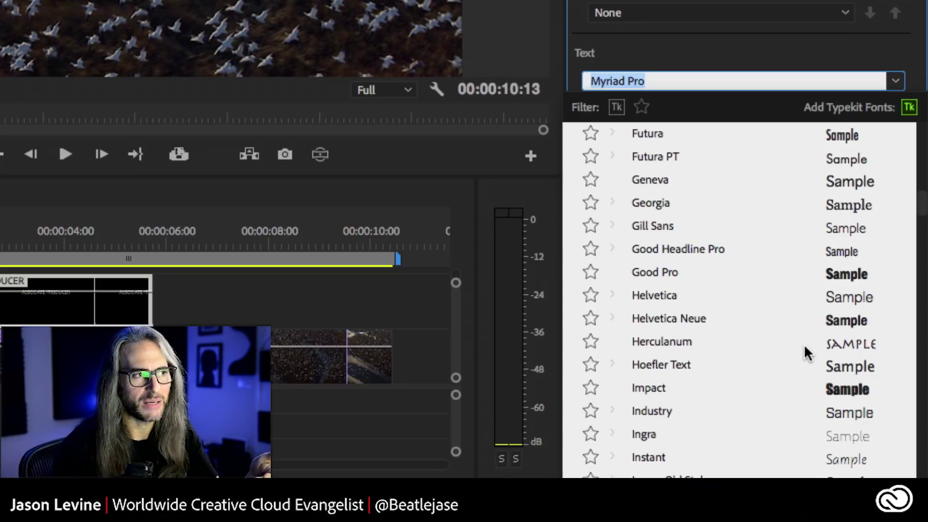
- Filter to Typekit fonts, set the title in Paralucent Light, and recenter it horizontally
left_click(617, 107)
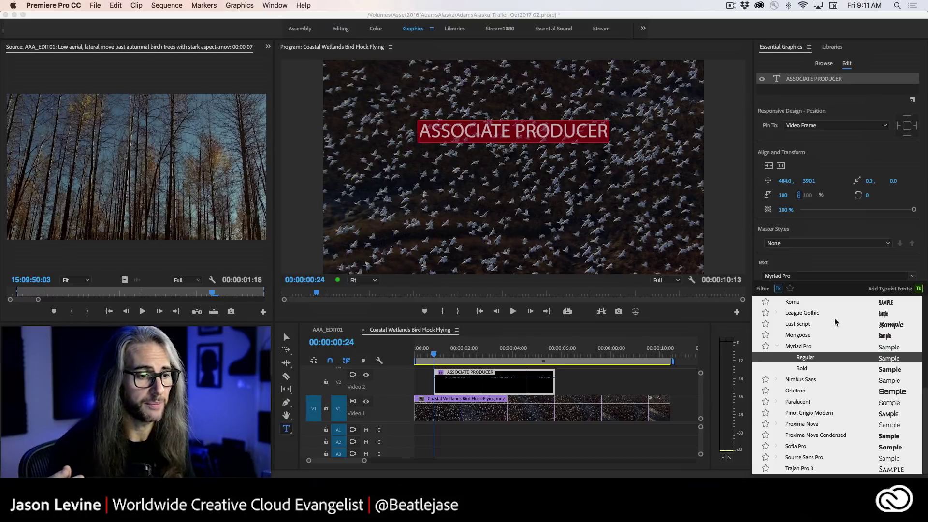
left_click(807, 404)
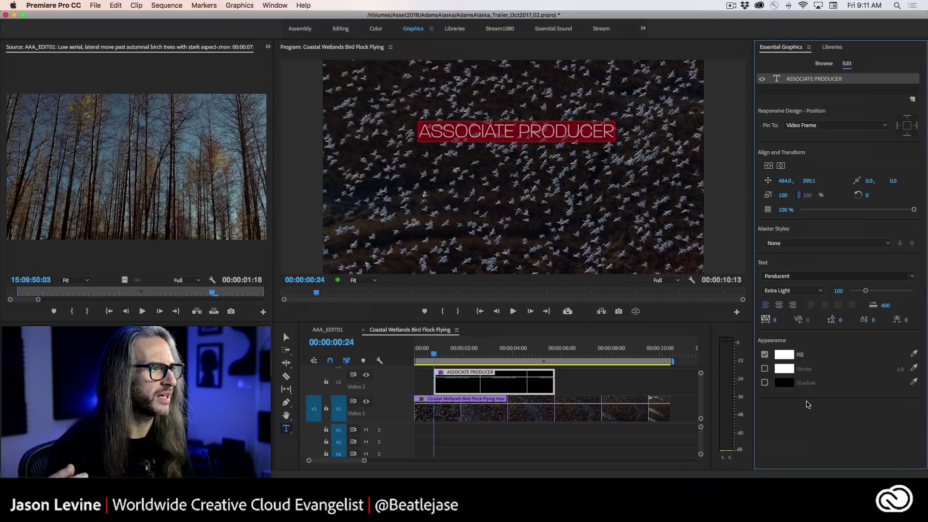
left_click(809, 291)
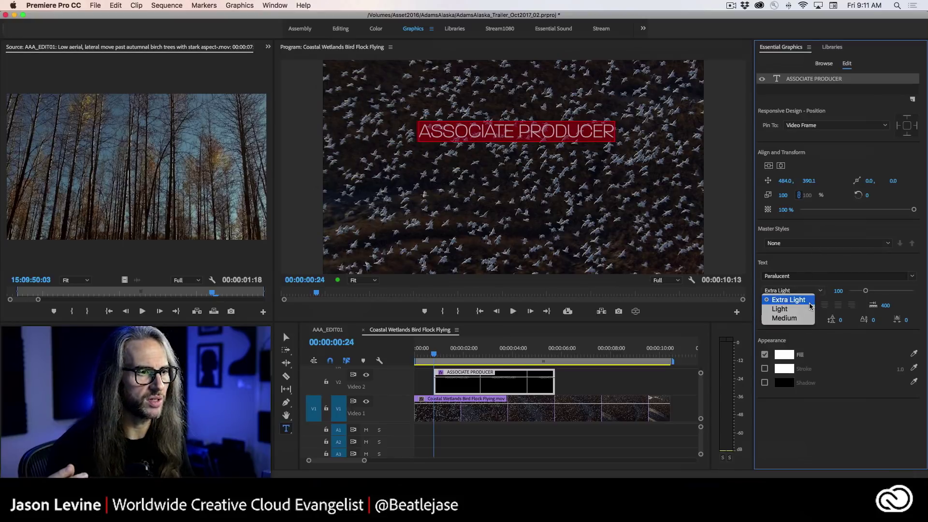
left_click(810, 309)
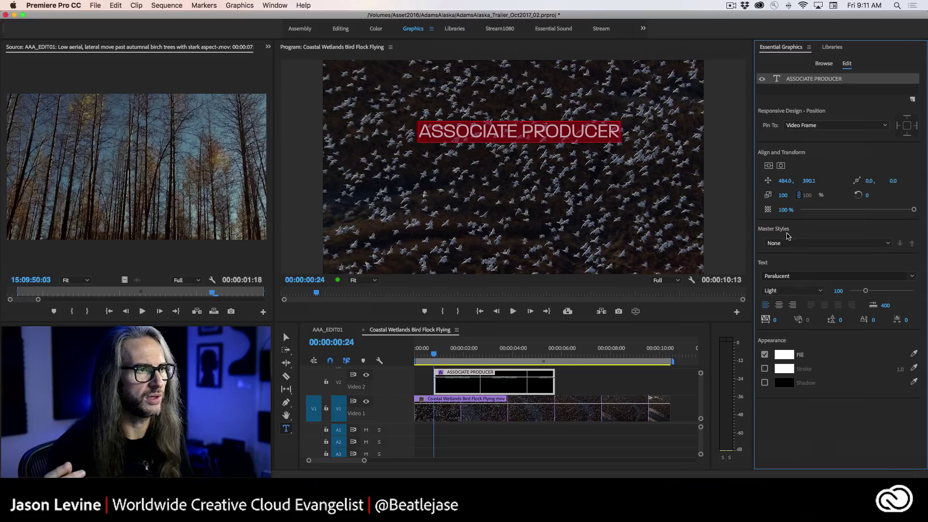
left_click(781, 166)
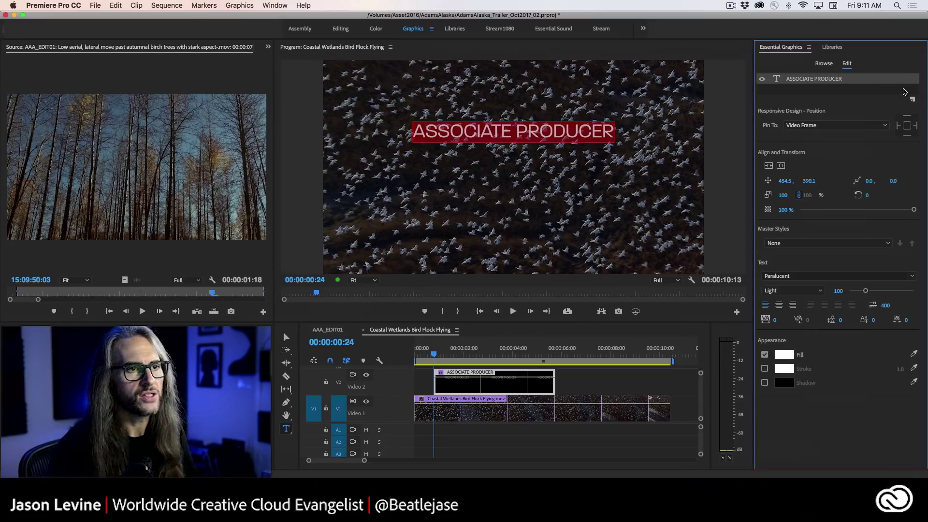
left_click(913, 100)
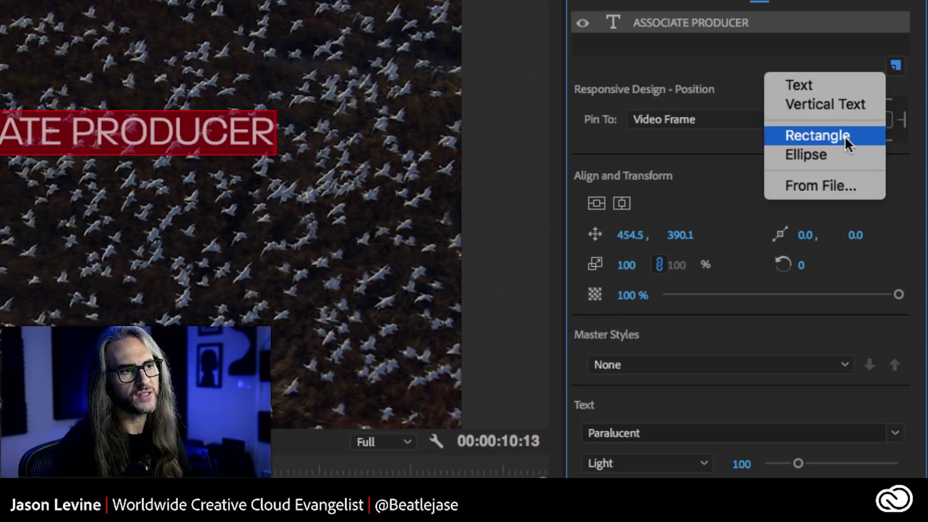
left_click(900, 156)
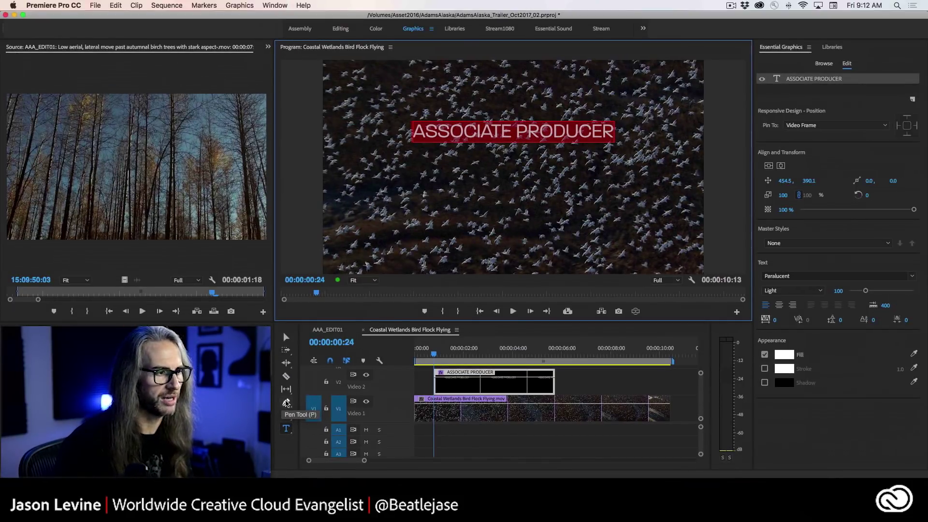
- Draw a freehand red bar beneath the title with the Pen tool
left_click(286, 403)
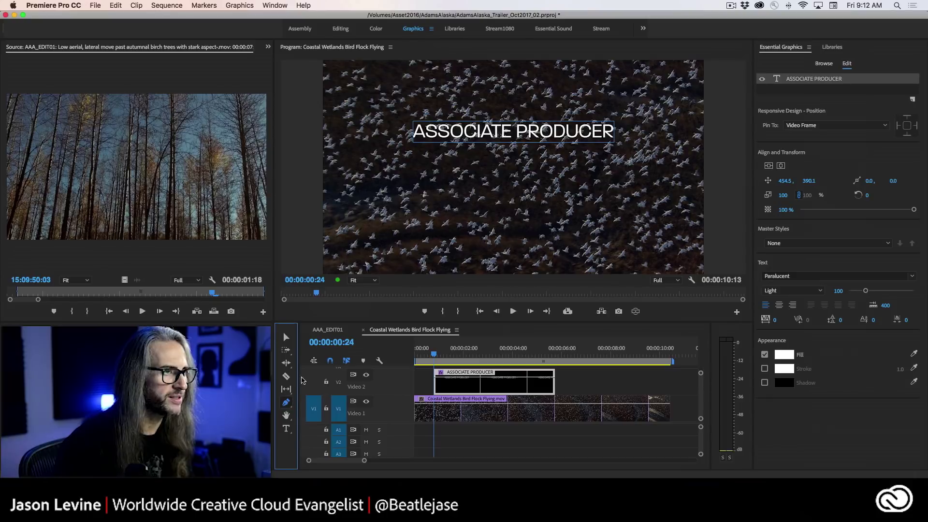
left_click(614, 152)
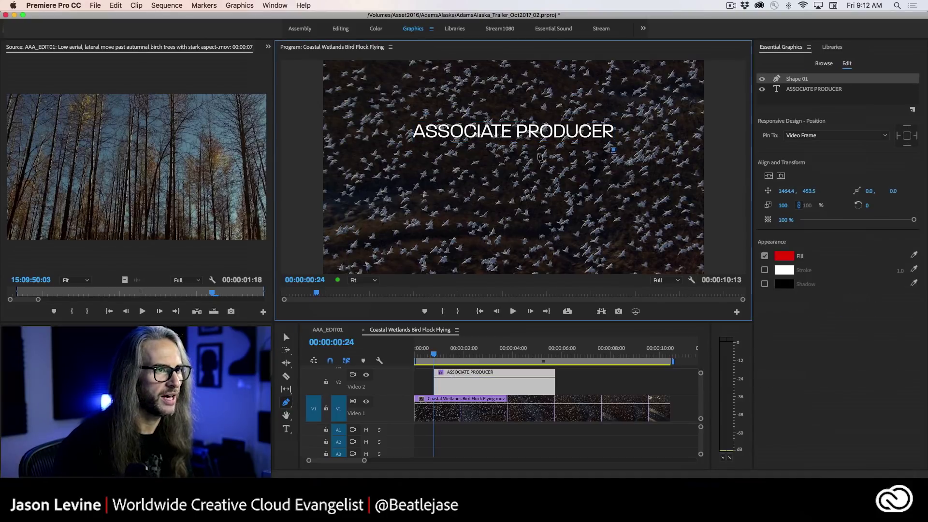
left_click(417, 156)
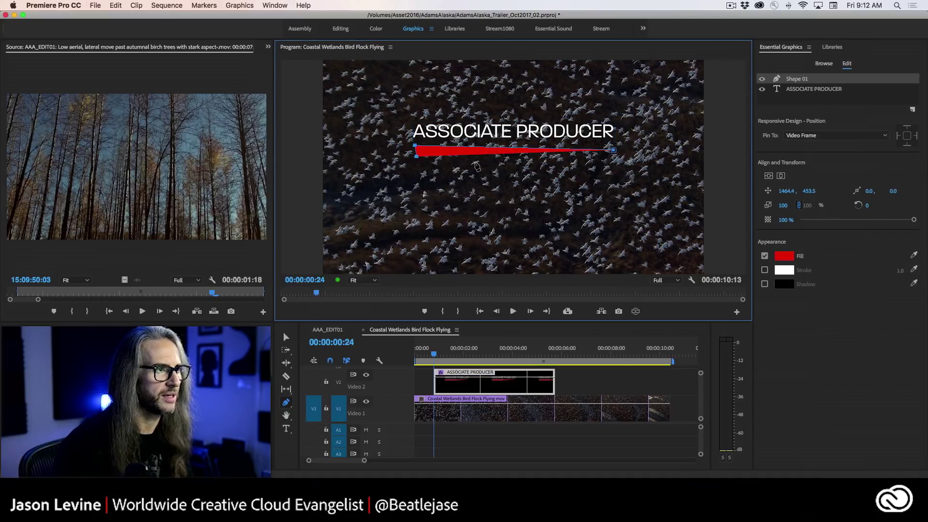
left_click(507, 163)
left_click(558, 166)
left_click(595, 165)
left_click(618, 164)
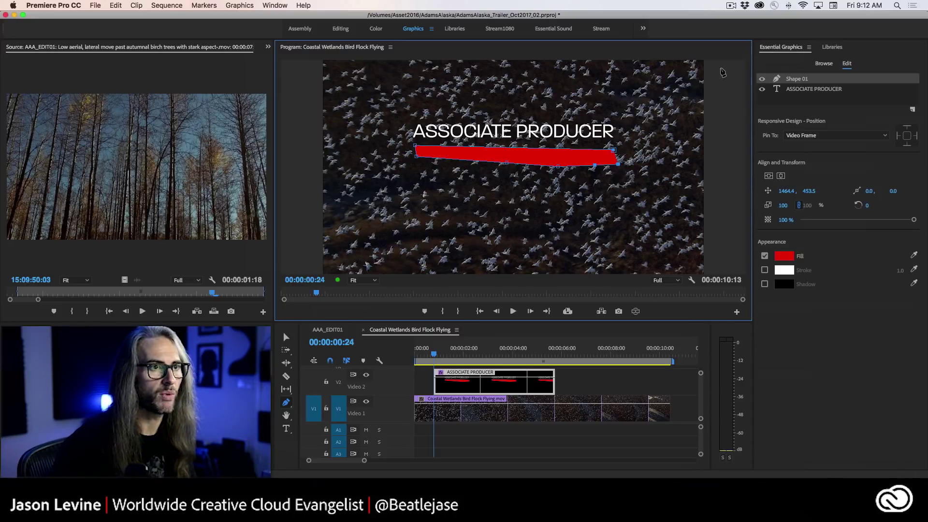
- Delete the hand-drawn bar layer and add a new rectangle layer
left_click(796, 79)
key("Delete")
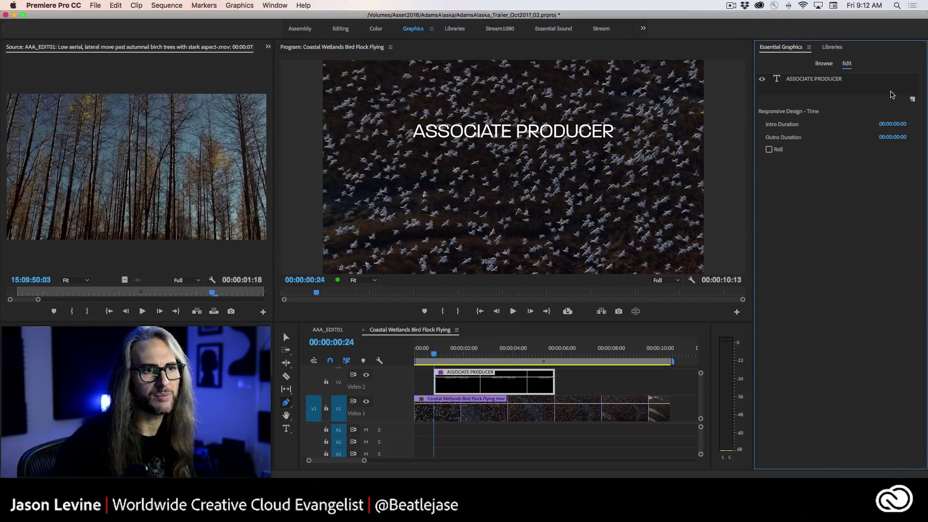
left_click(912, 99)
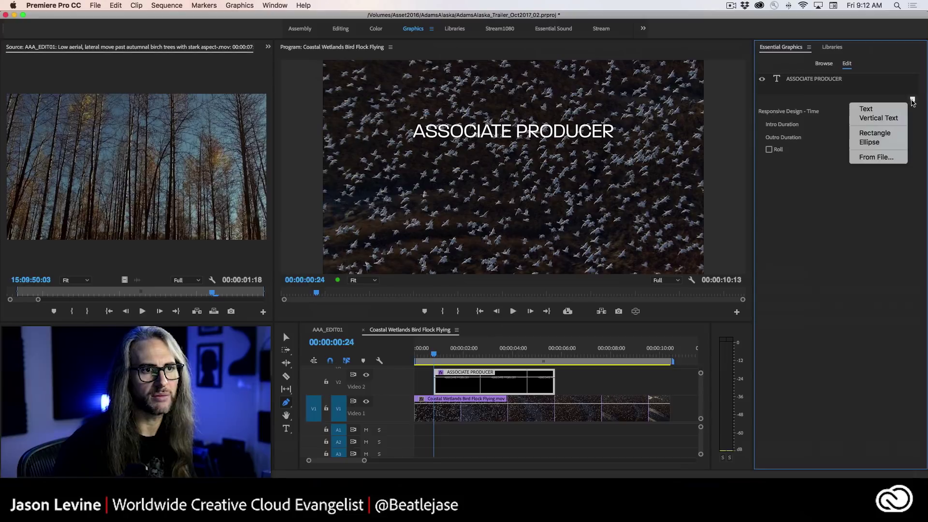
left_click(839, 135)
- Set the rectangle's fill colour to dark blue 1F2243
left_click(778, 258)
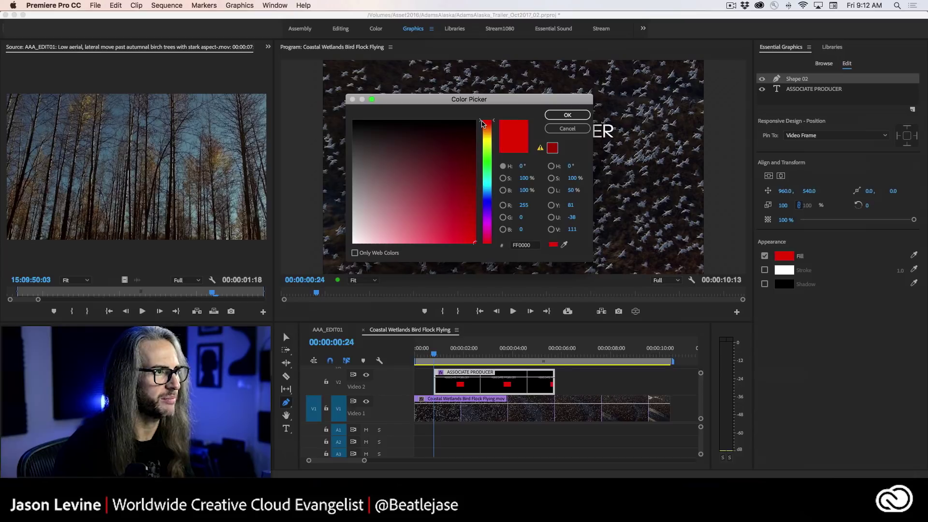
left_click_drag(482, 124, 418, 155)
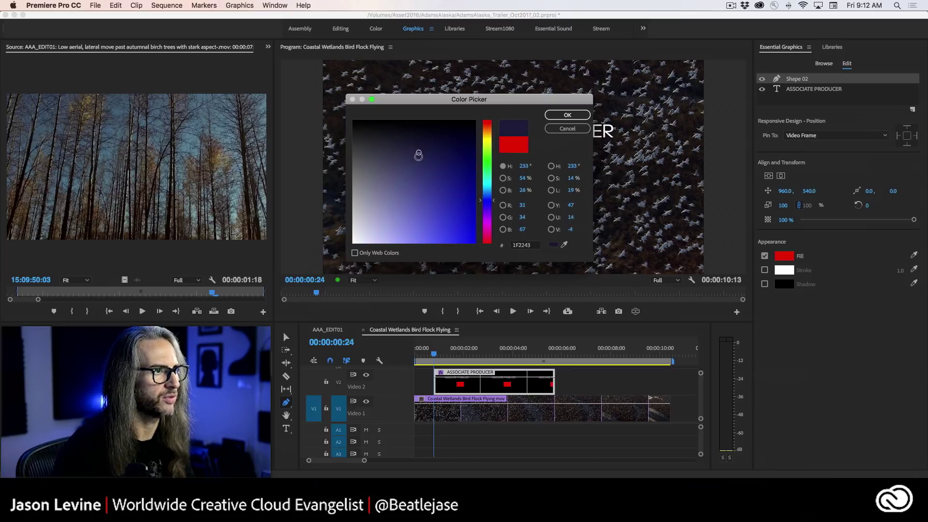
key("Return")
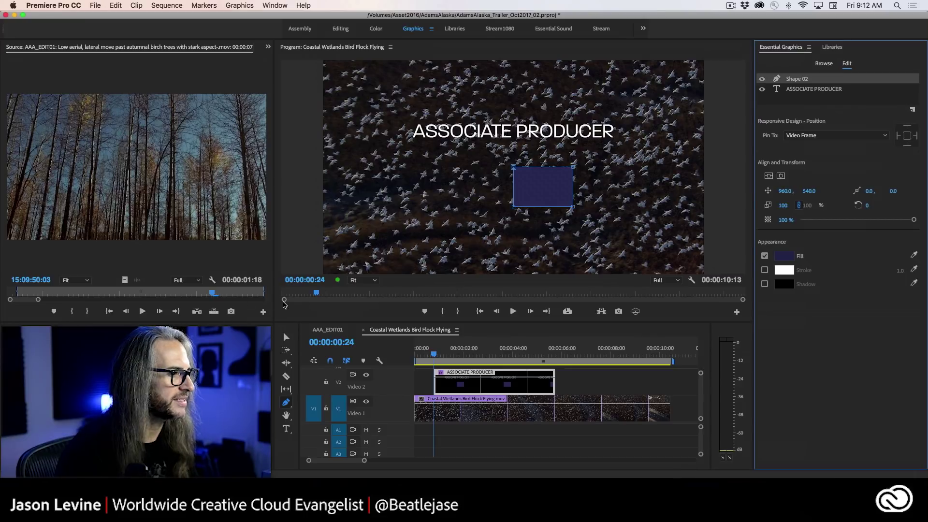
- Shape the rectangle into a thin bar spanning the title's width, centred just beneath it
left_click(286, 337)
left_click(484, 193)
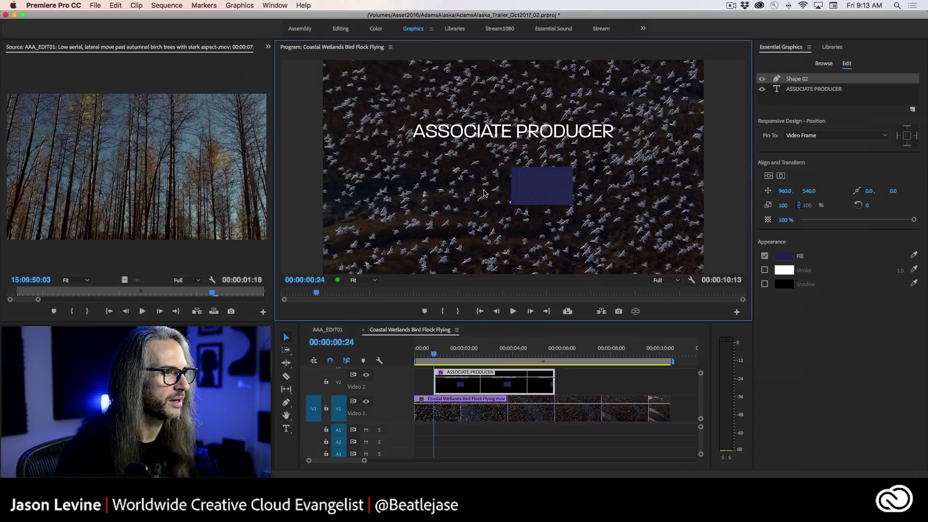
left_click_drag(512, 204, 397, 171)
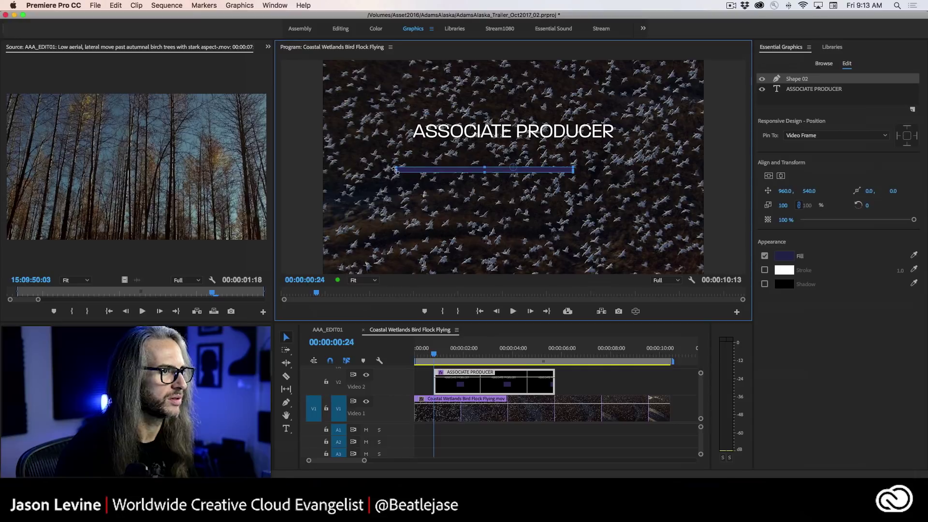
left_click(780, 175)
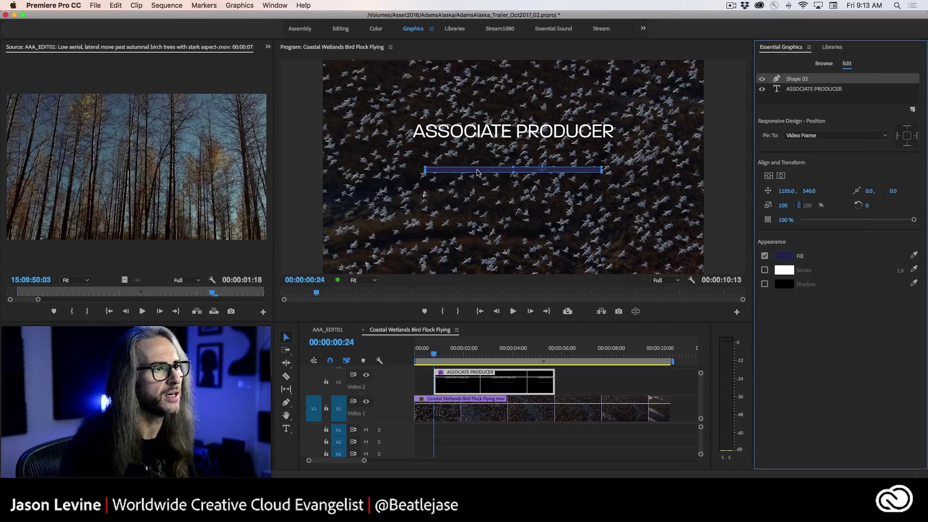
left_click_drag(478, 173, 573, 148)
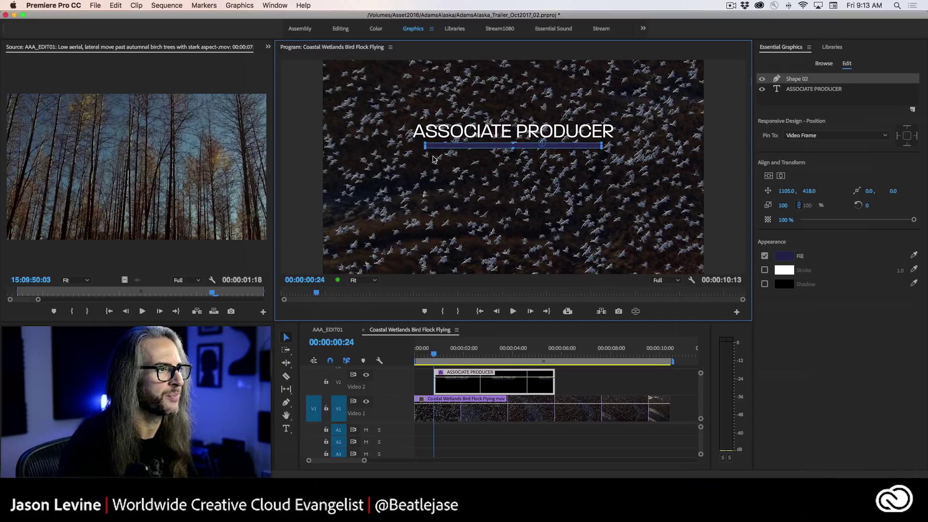
left_click_drag(425, 145, 401, 144)
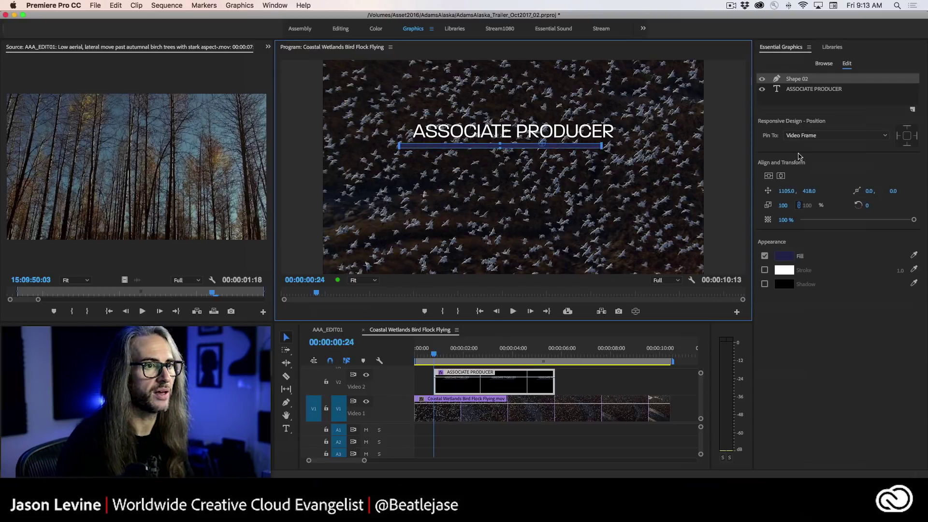
left_click(781, 176)
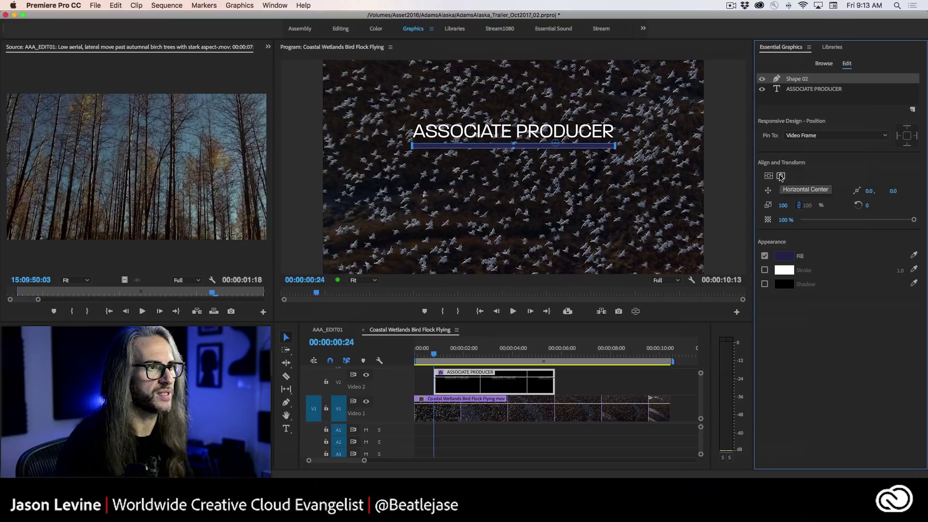
left_click(567, 216)
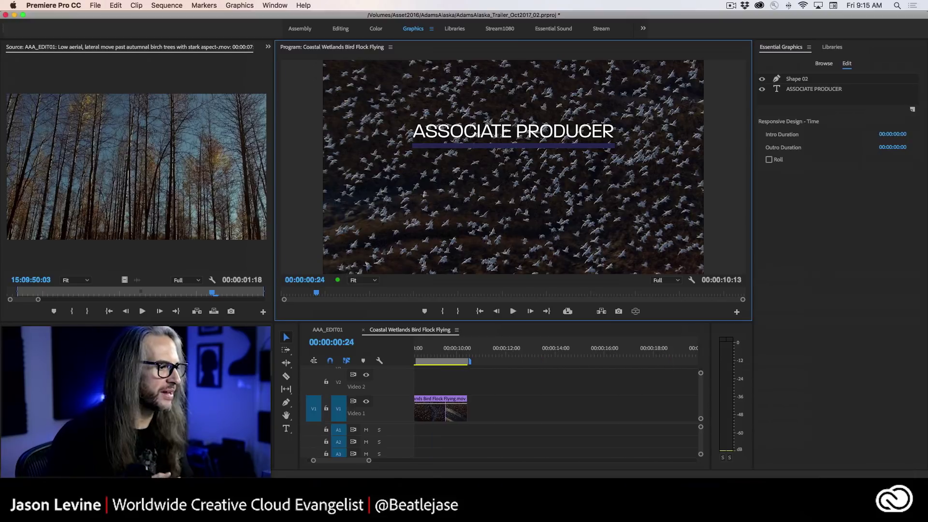
- Add a horizontally centred text line with the person's name below the blue bar
left_click(287, 427)
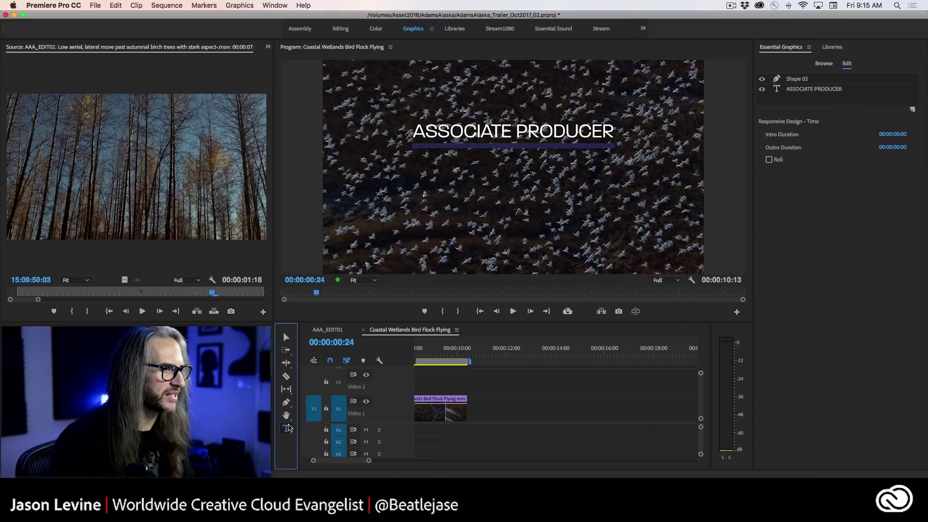
left_click(511, 170)
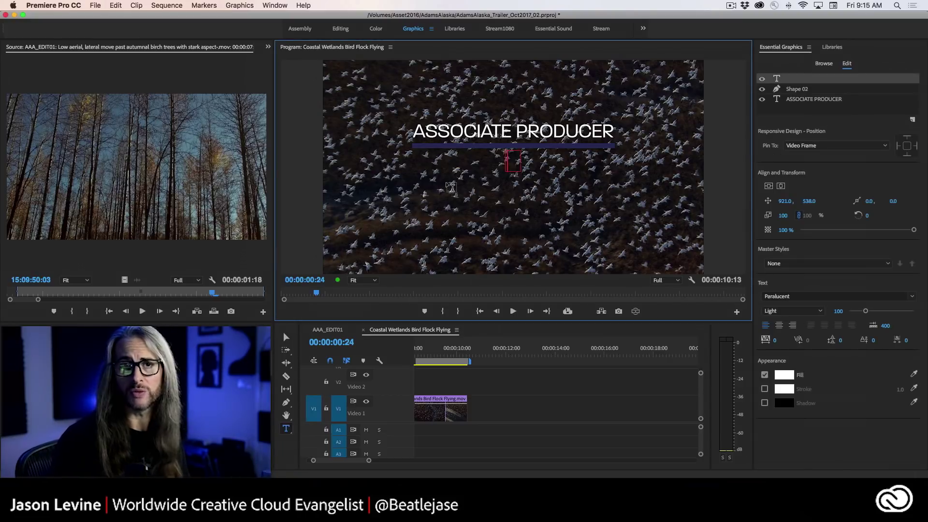
type("JASON A. LEVINE")
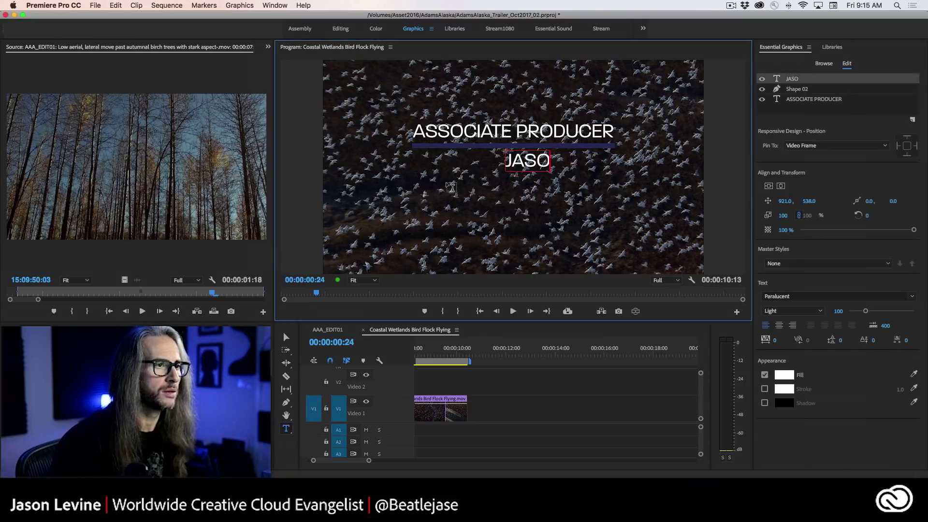
left_click(780, 186)
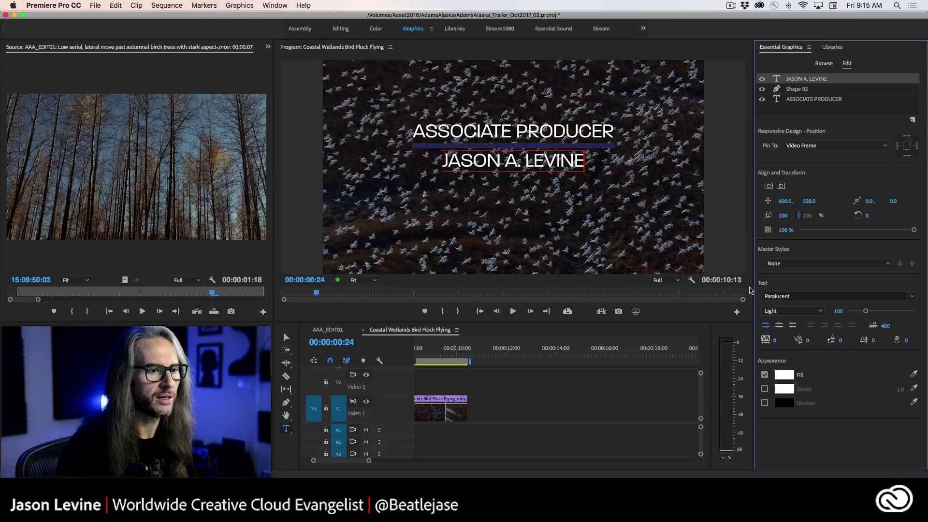
- Fill the name line's text pale peach (FFDBBC), keeping the top line white
left_click(784, 376)
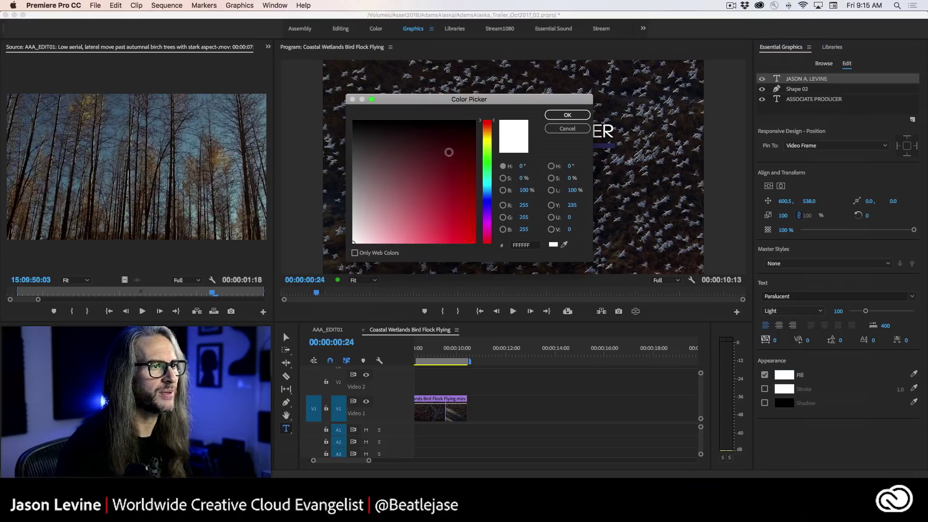
mouse_move(481, 125)
left_mouse_down()
mouse_move(481, 142)
mouse_move(481, 131)
left_mouse_up()
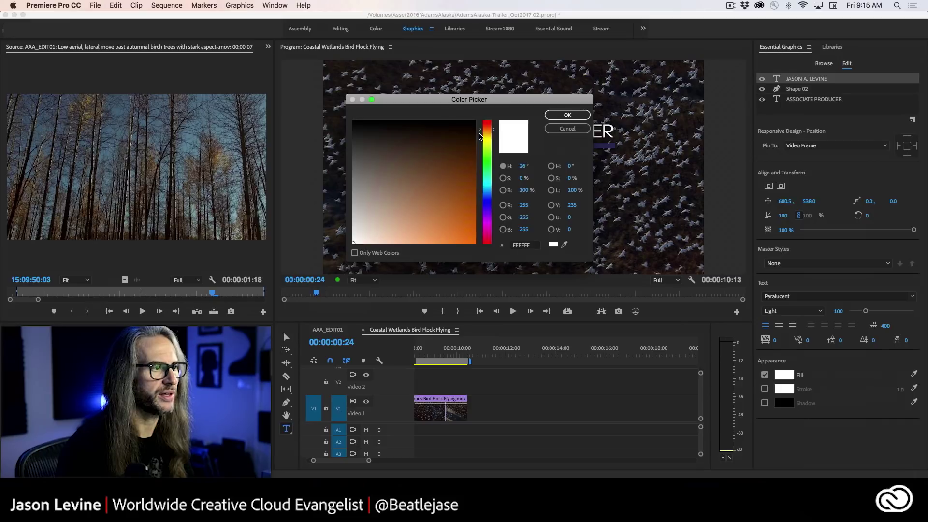
left_click_drag(378, 232, 393, 253)
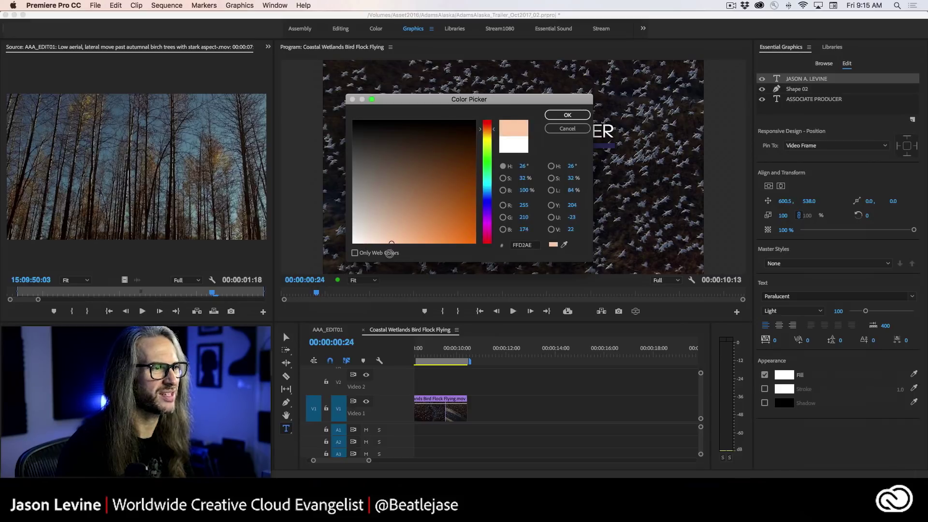
left_click(567, 114)
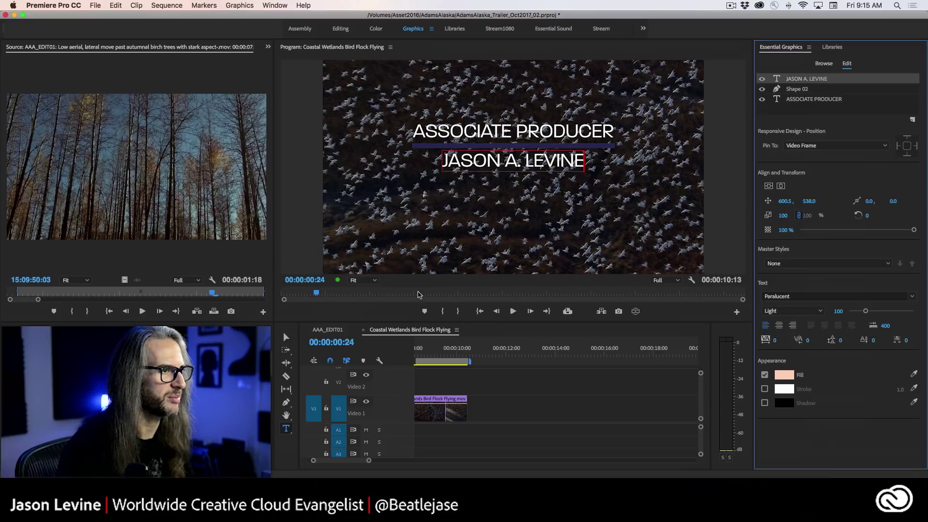
left_click(582, 160)
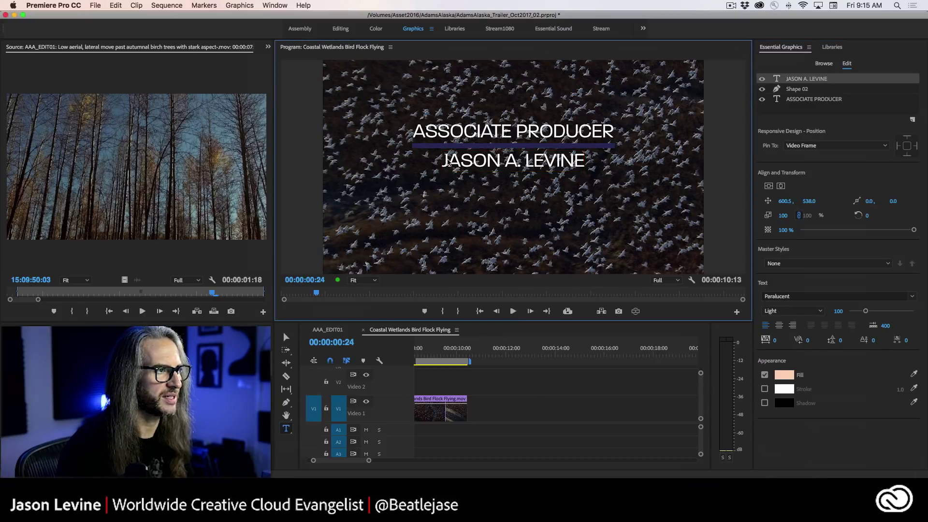
mouse_move(444, 160)
left_mouse_down()
mouse_move(583, 160)
mouse_move(439, 161)
left_mouse_up()
left_click(580, 159)
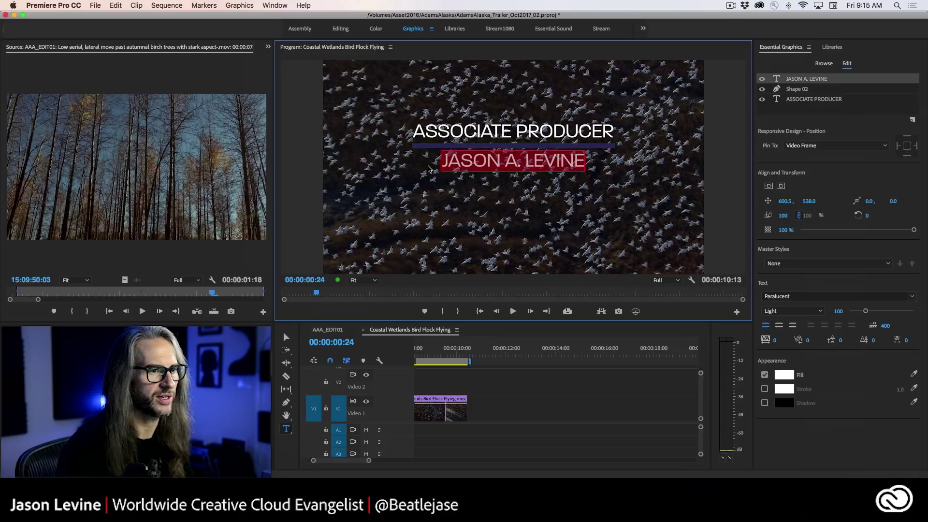
left_click(785, 375)
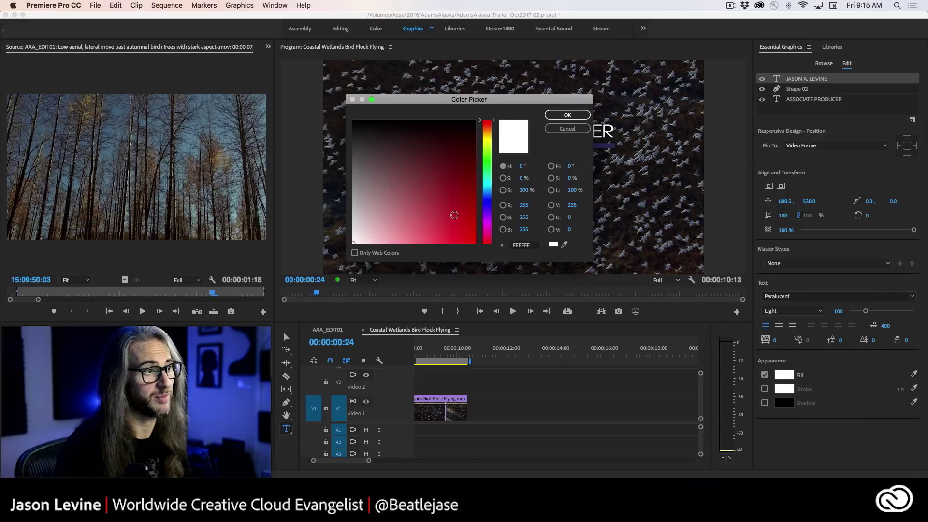
left_click(485, 132)
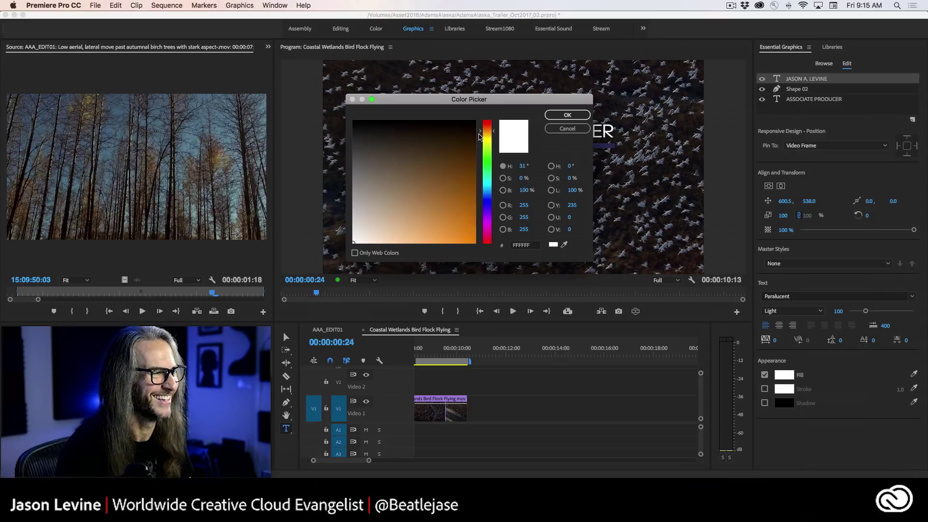
mouse_move(391, 235)
left_mouse_down()
mouse_move(394, 256)
mouse_move(385, 256)
left_mouse_up()
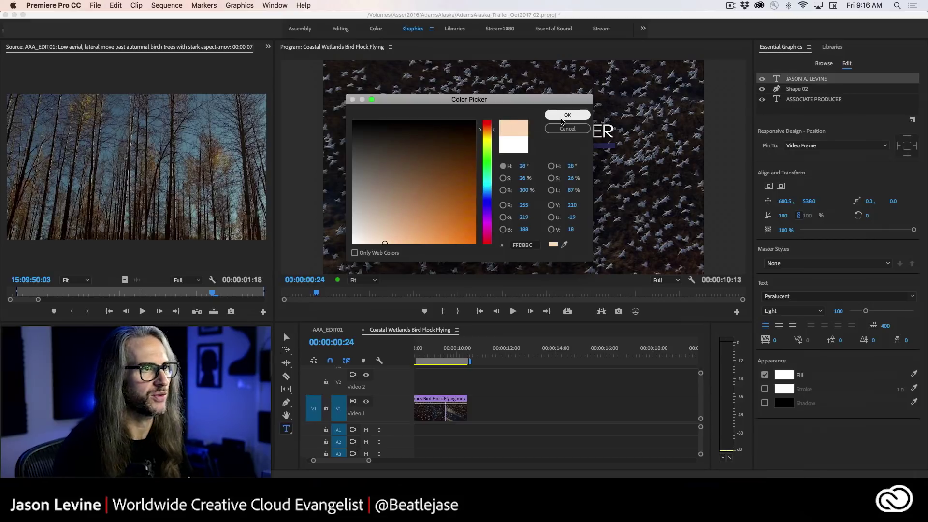
left_click(568, 115)
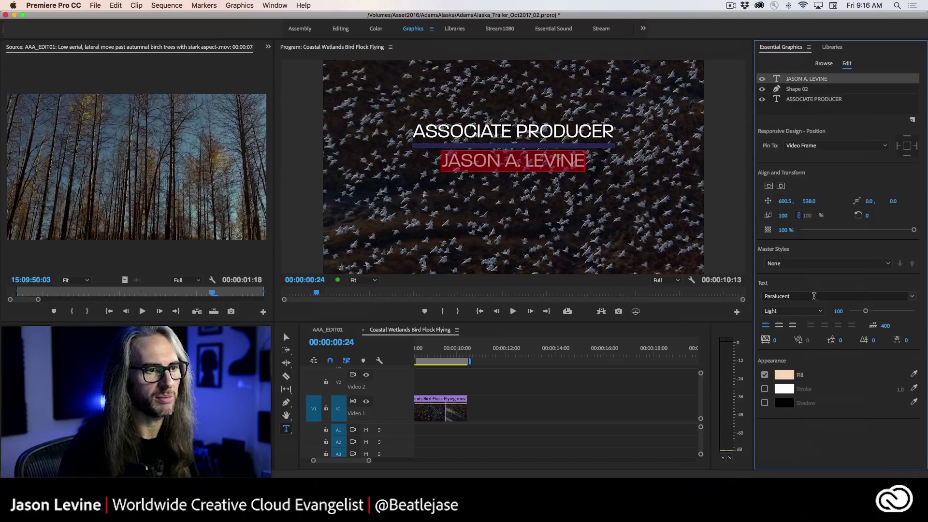
- Set the name line's font weight to Paralucent Extra Light
left_click(801, 312)
left_click(798, 321)
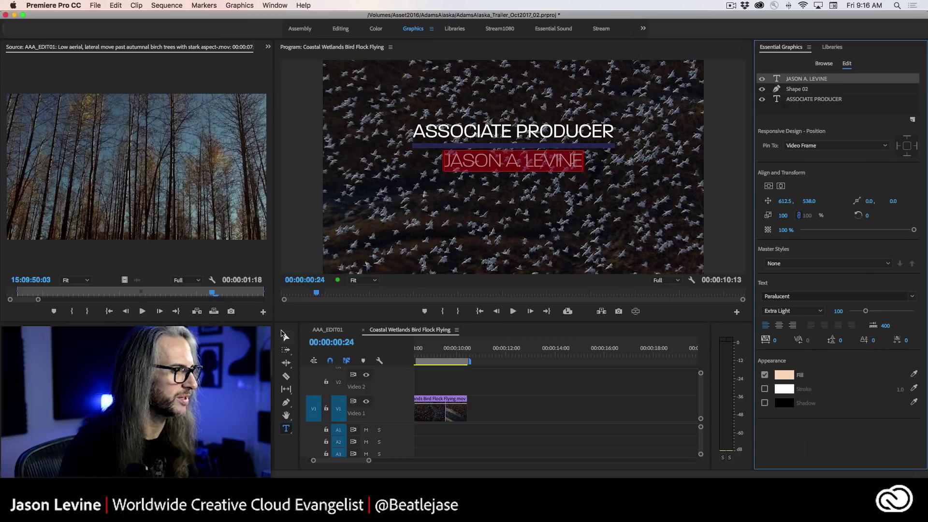
key("v")
left_click(718, 208)
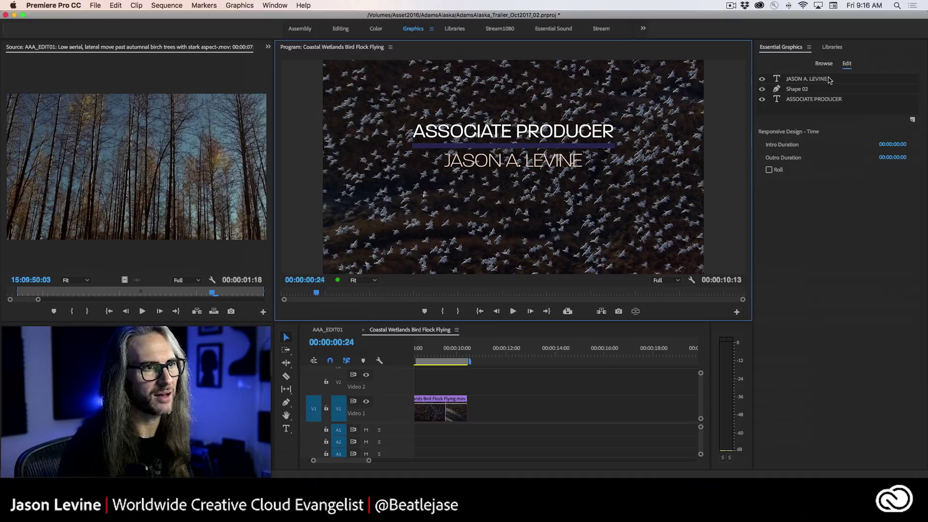
- Give the name layer a soft drop shadow at 73% opacity and distance 32.5
left_click(830, 80)
left_click(765, 403)
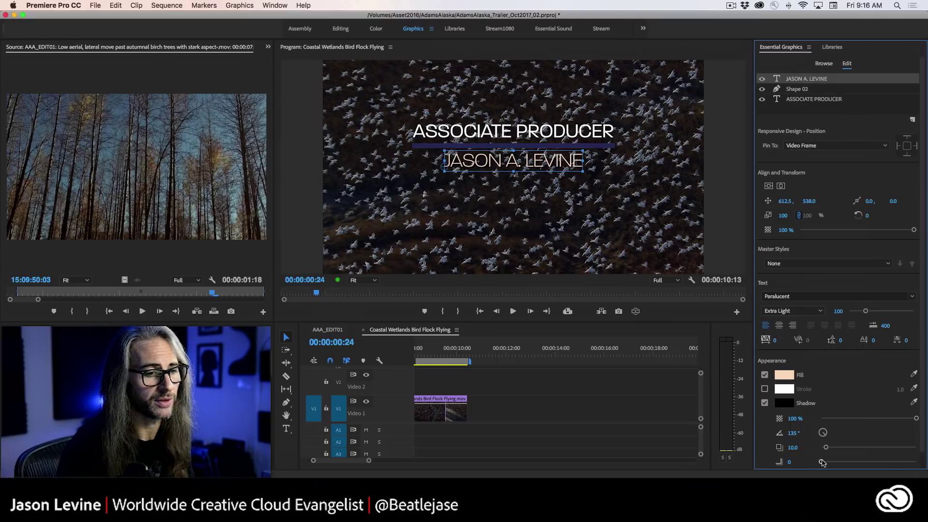
left_click_drag(826, 463, 854, 462)
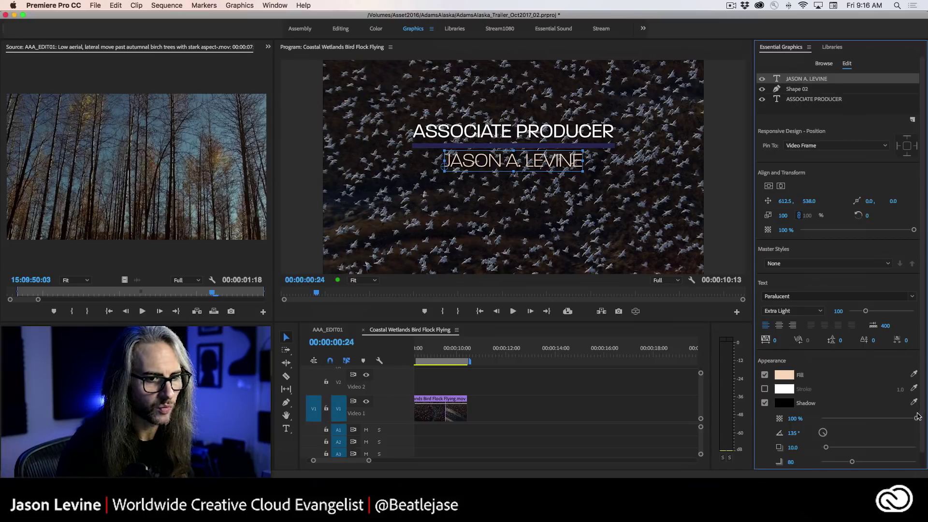
left_click_drag(906, 419, 892, 418)
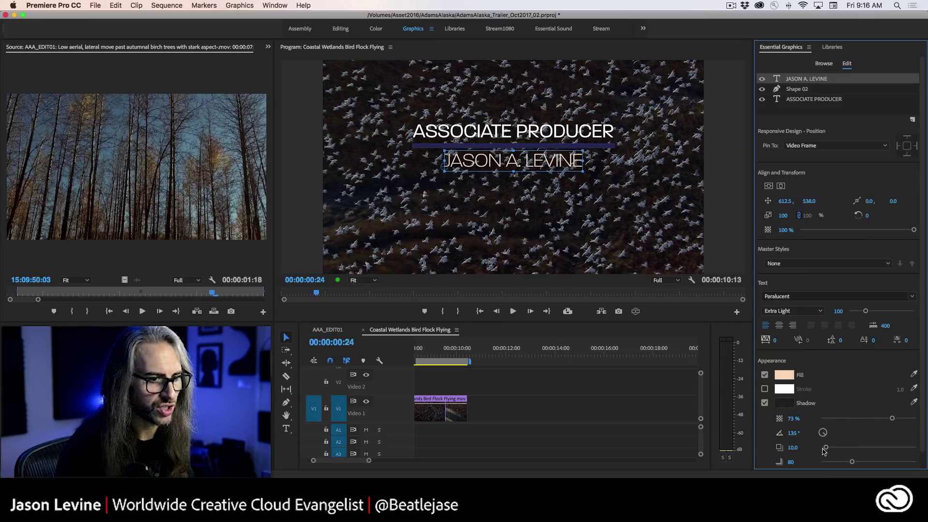
left_click_drag(830, 449, 836, 448)
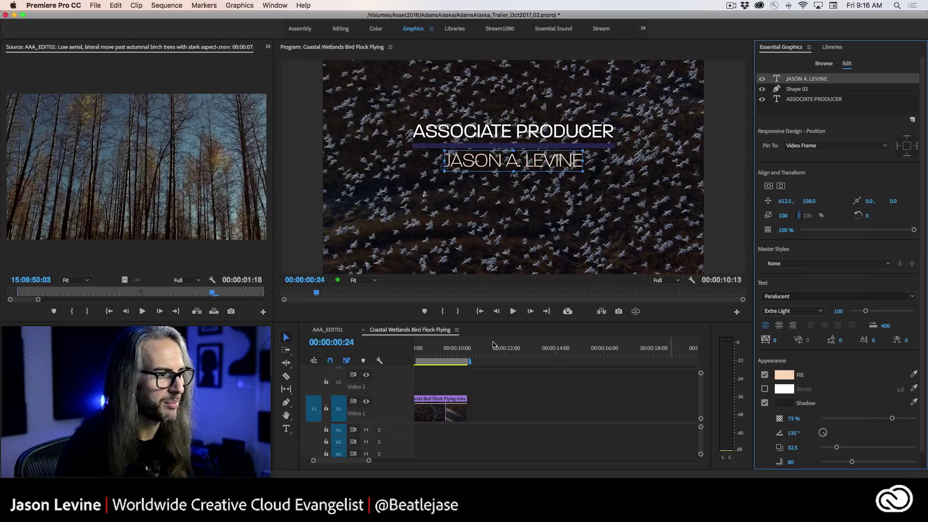
left_click(810, 112)
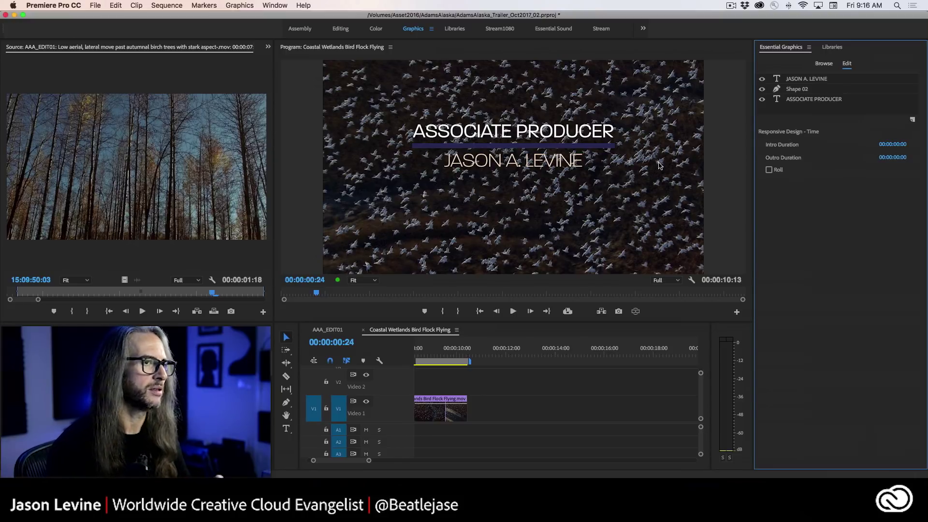
- Zoom the timeline to fit, play the lower third from the start, and select the V2 graphic
key("backslash")
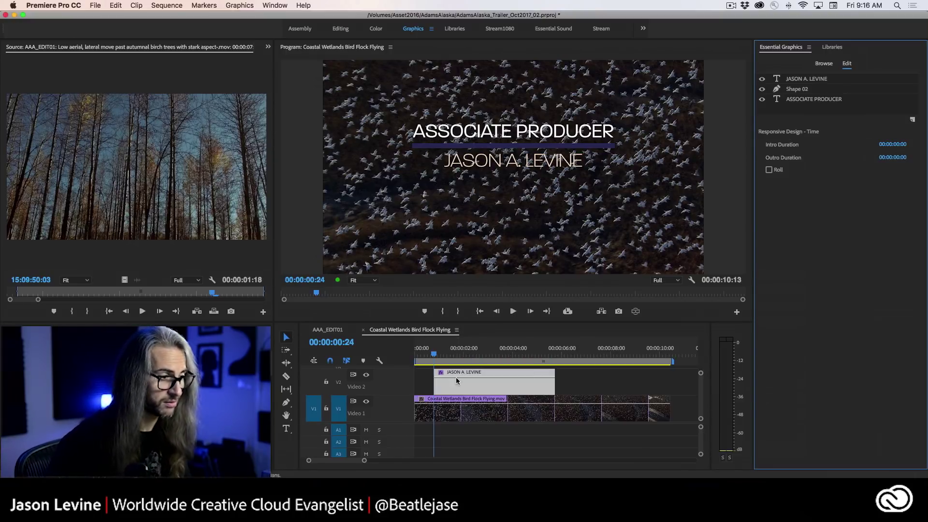
left_click(419, 355)
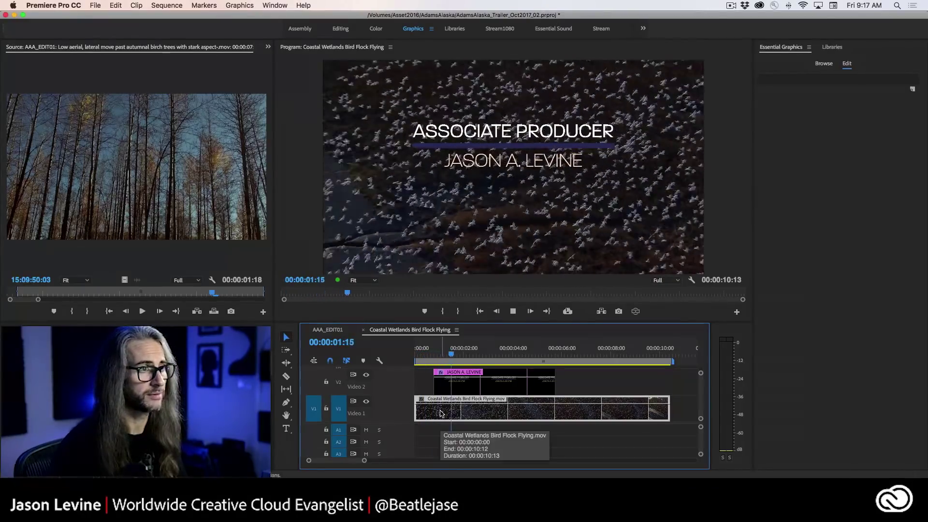
key("space")
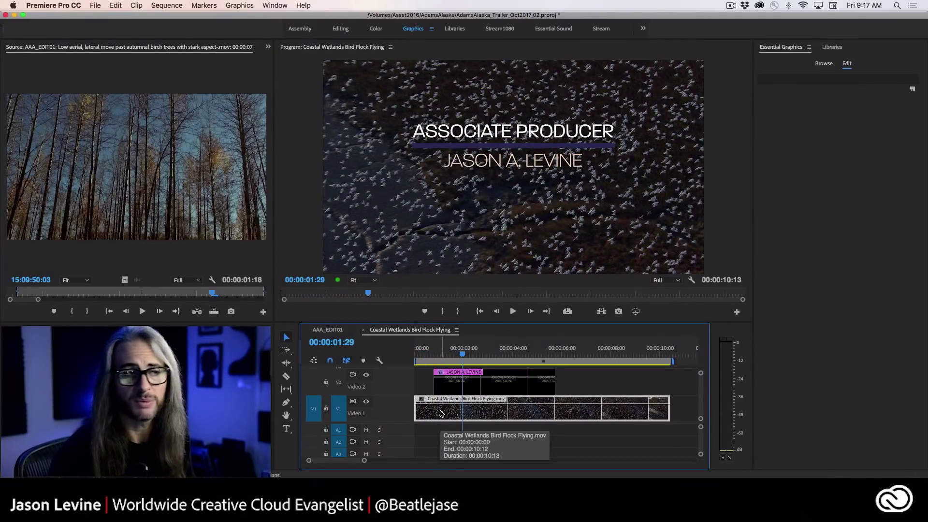
left_click(520, 390)
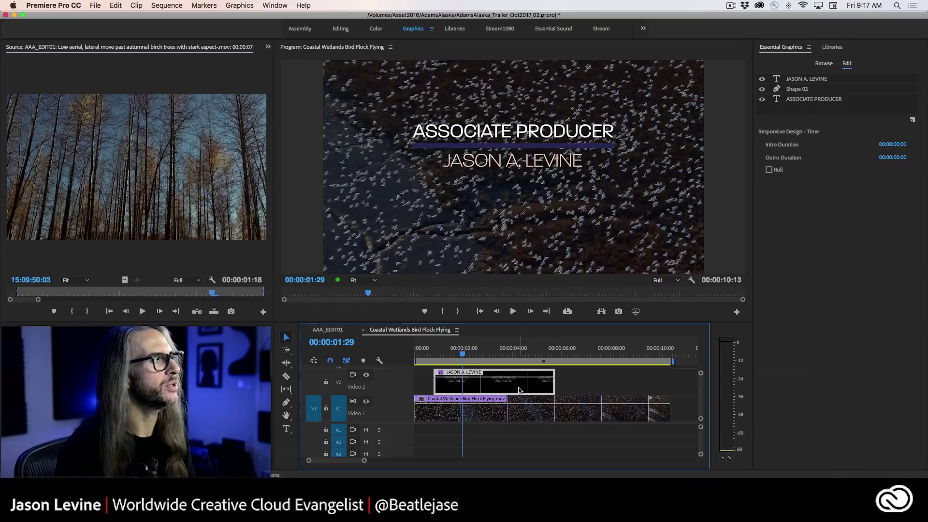
- Show Effect Controls for the V2 graphic and expand only the ASSOCIATE PRODUCER text properties
left_click(268, 48)
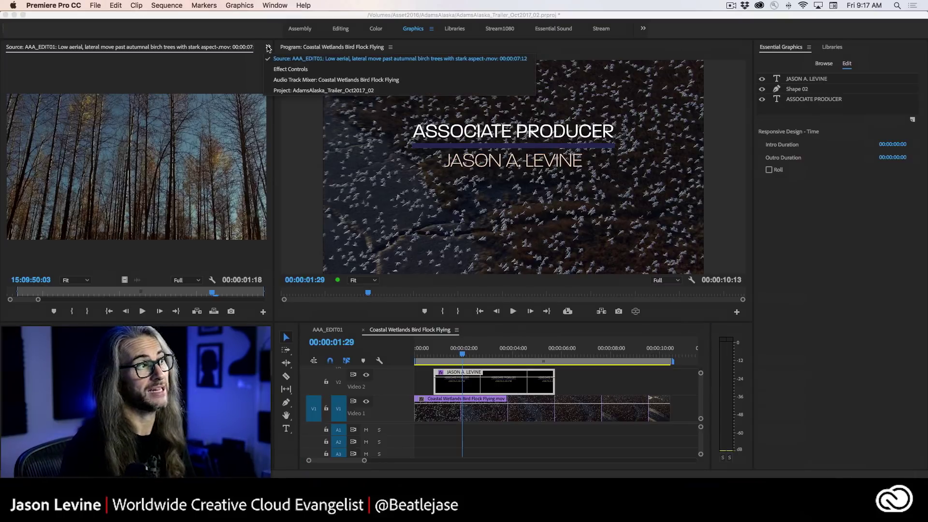
left_click(285, 70)
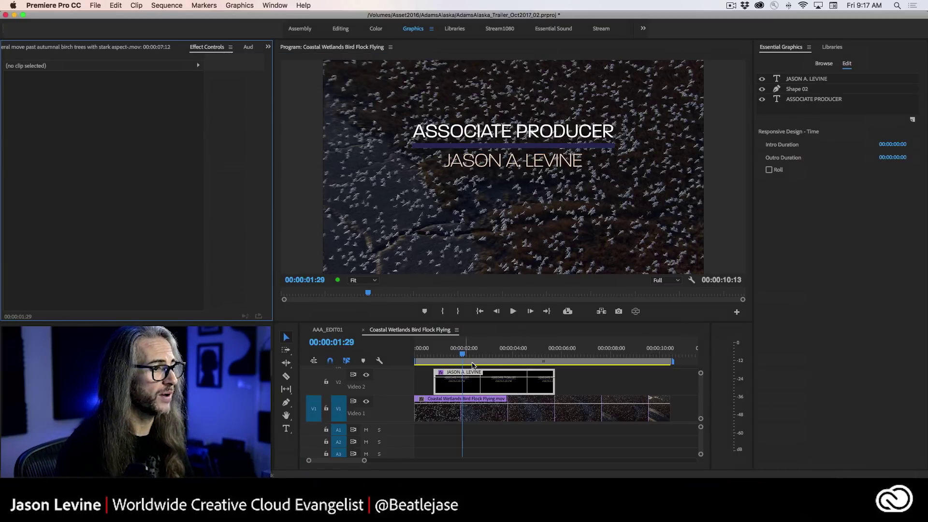
left_click(495, 389)
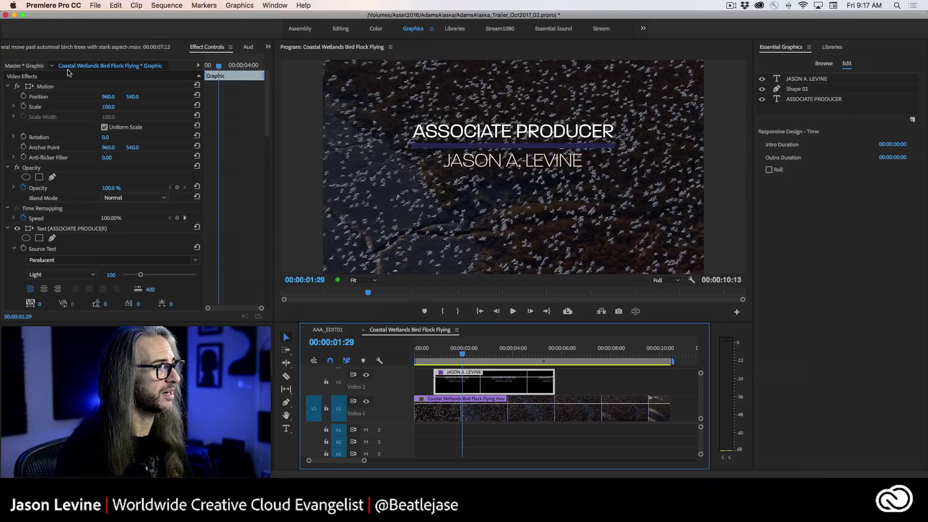
scroll(269, 144, "down", 4)
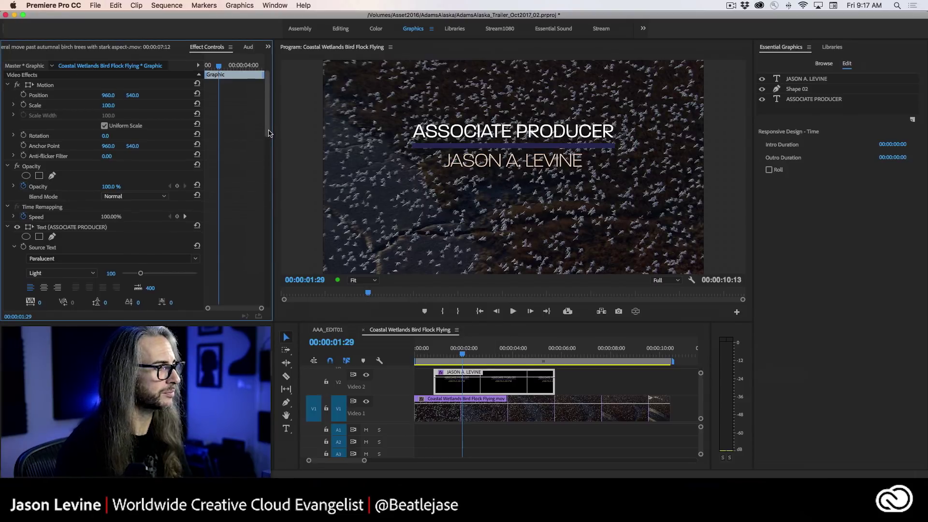
scroll(268, 144, "down", 7)
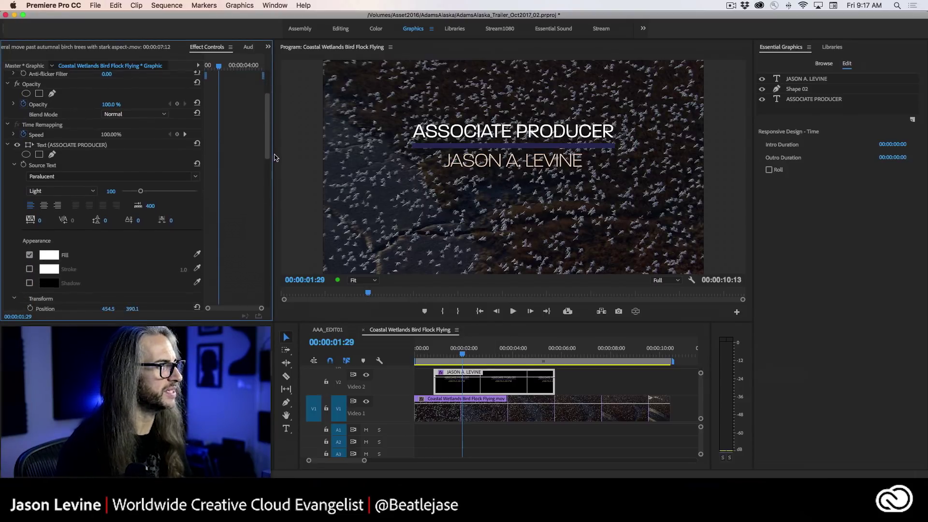
left_click(6, 114)
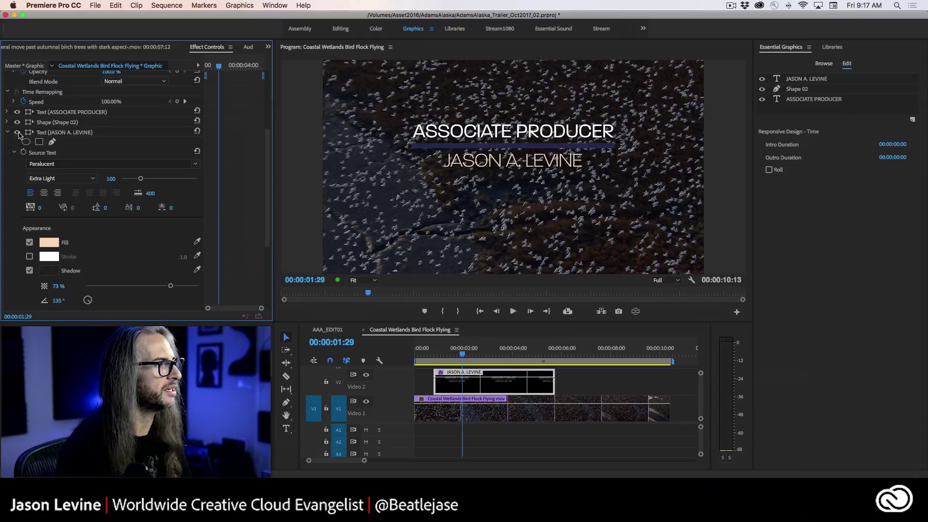
left_click(7, 133)
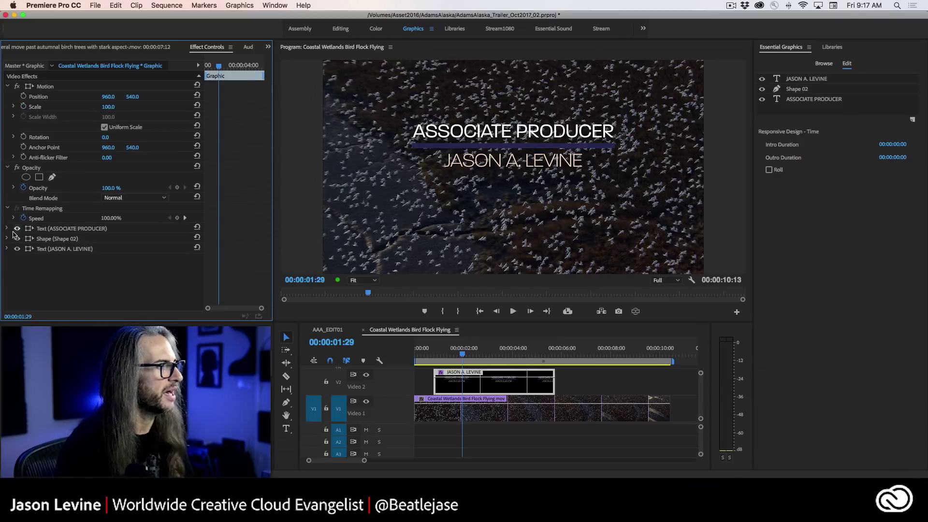
left_click(7, 87)
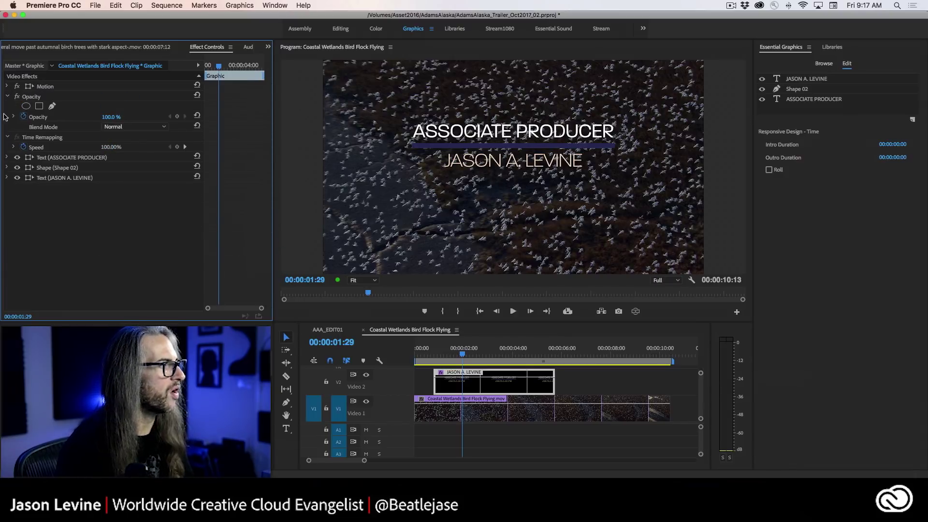
left_click(7, 158)
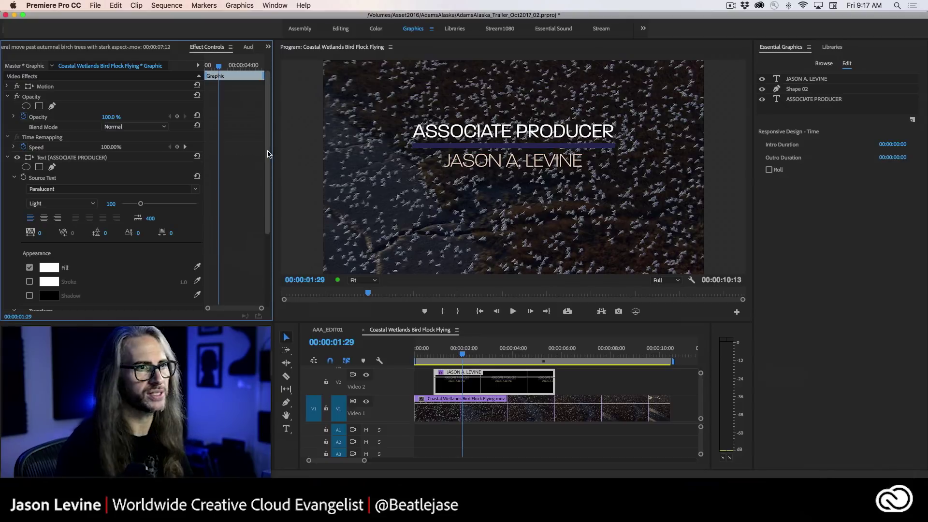
- Preview the lower third from before it appears and reselect the JASON A. LEVINE graphic
scroll(271, 173, "down", 3)
scroll(272, 174, "down", 2)
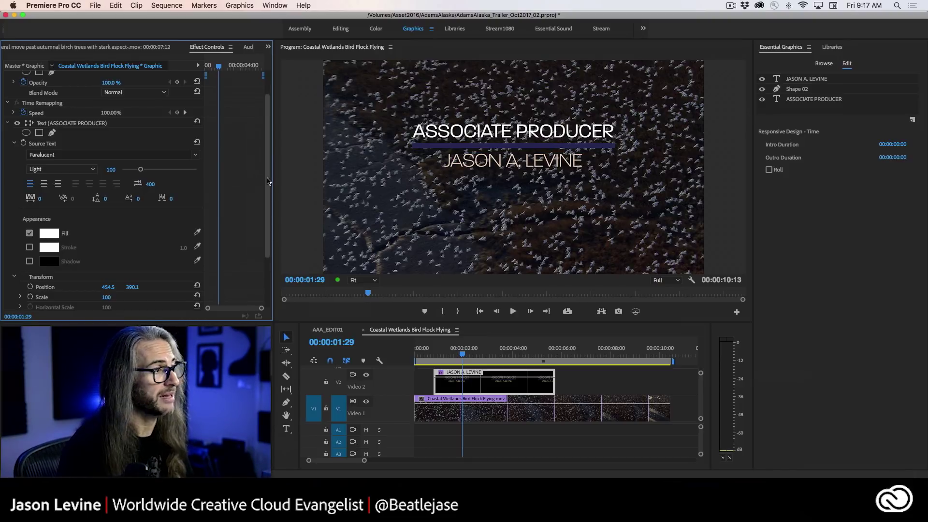
scroll(271, 203, "down", 4)
scroll(272, 220, "down", 2)
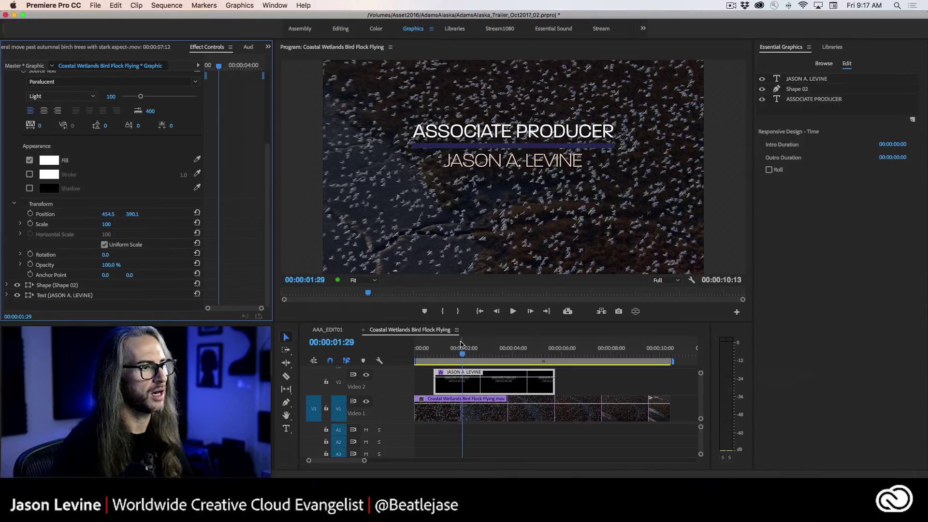
left_click_drag(463, 357, 426, 356)
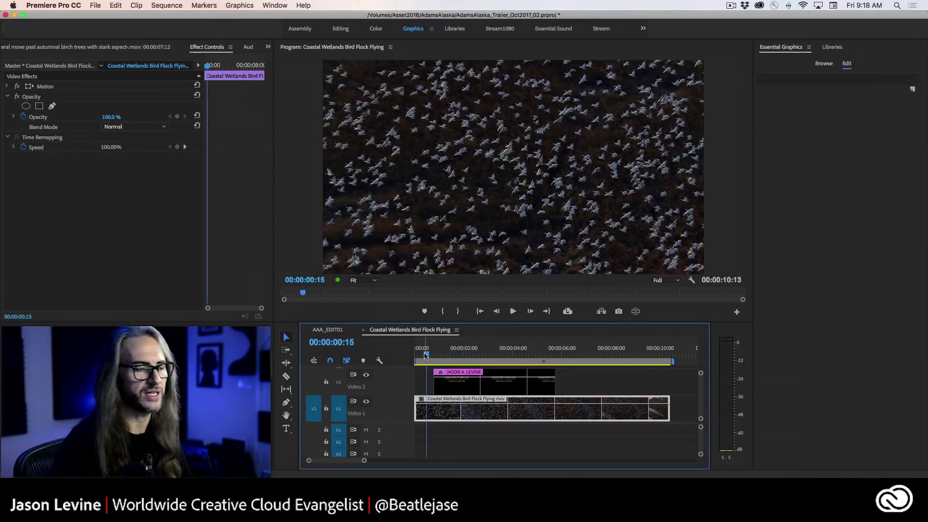
key("space")
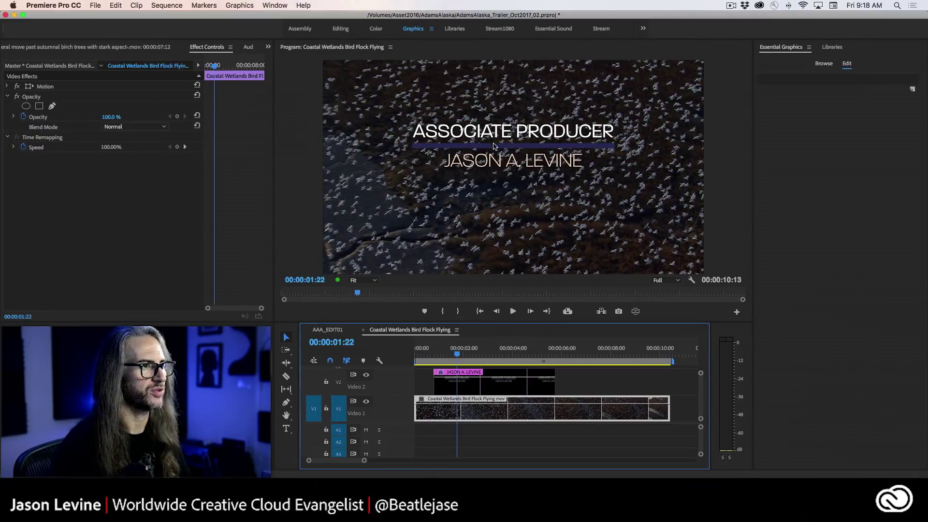
left_click(459, 385)
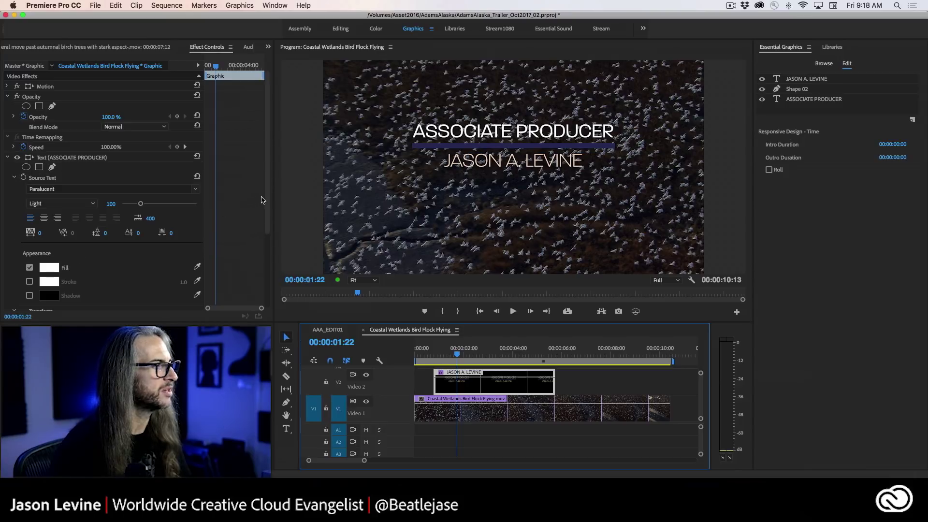
- Keyframe the ASSOCIATE PRODUCER text Opacity, setting 0% near the title's start
left_click_drag(267, 200, 269, 278)
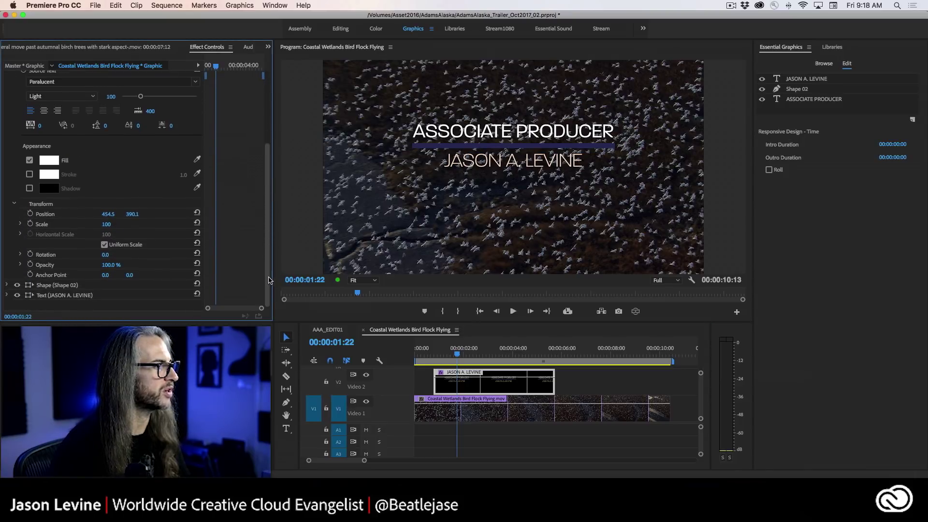
left_click(30, 265)
left_click_drag(454, 354, 435, 355)
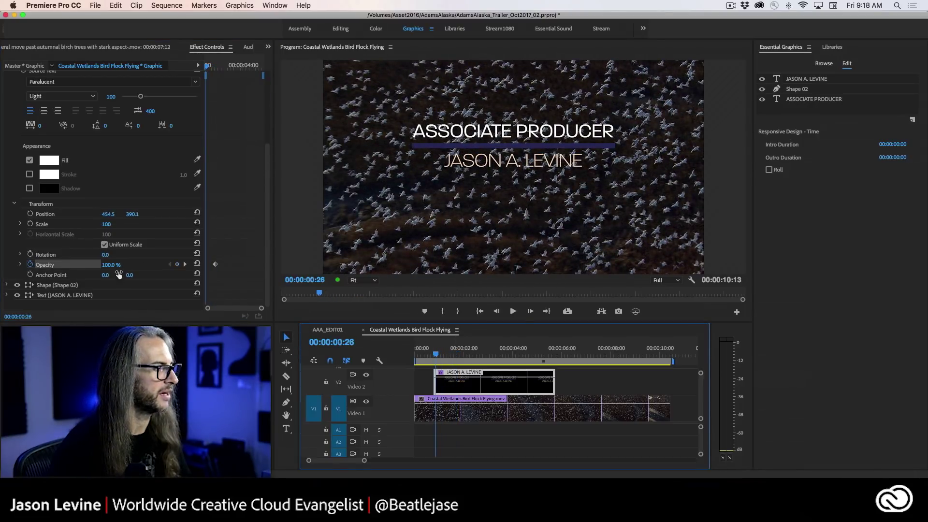
left_click_drag(110, 265, 72, 265)
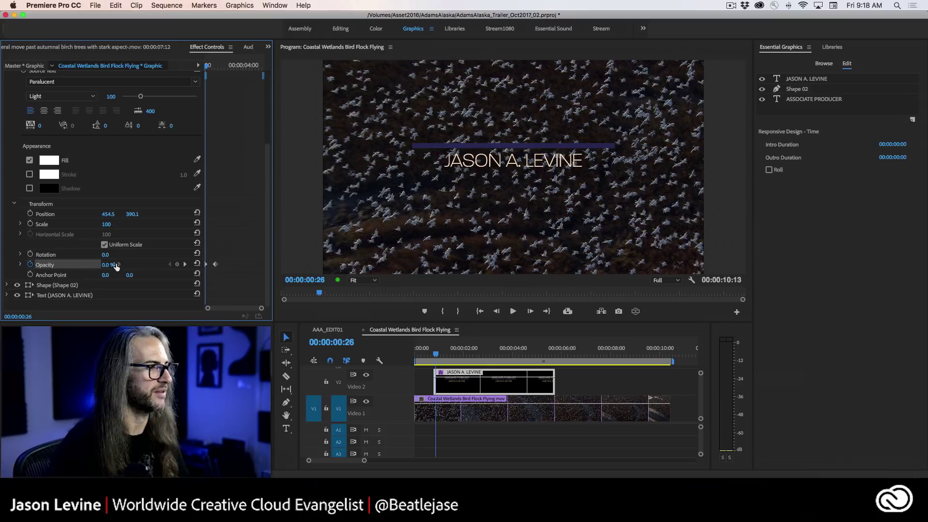
- Play back the new ASSOCIATE PRODUCER fade-in and reselect the title graphic
left_click(458, 355)
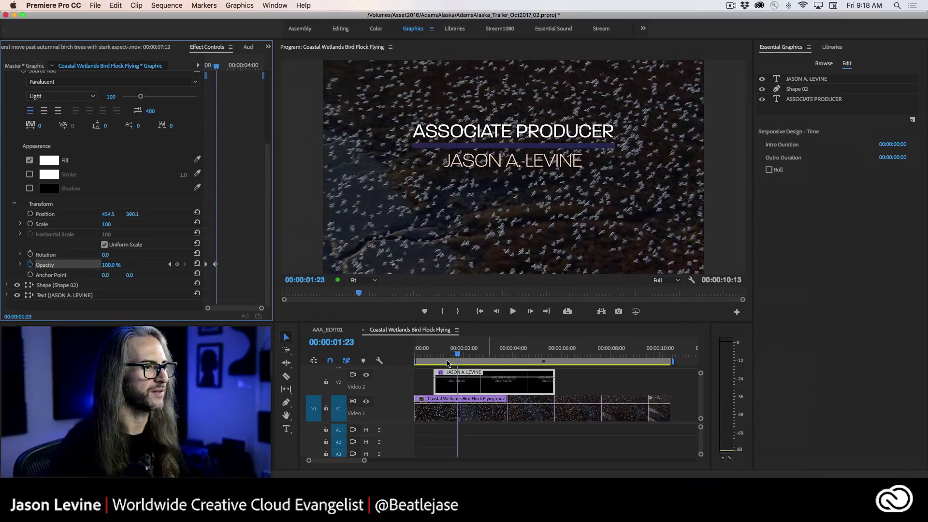
left_click(417, 354)
key("space")
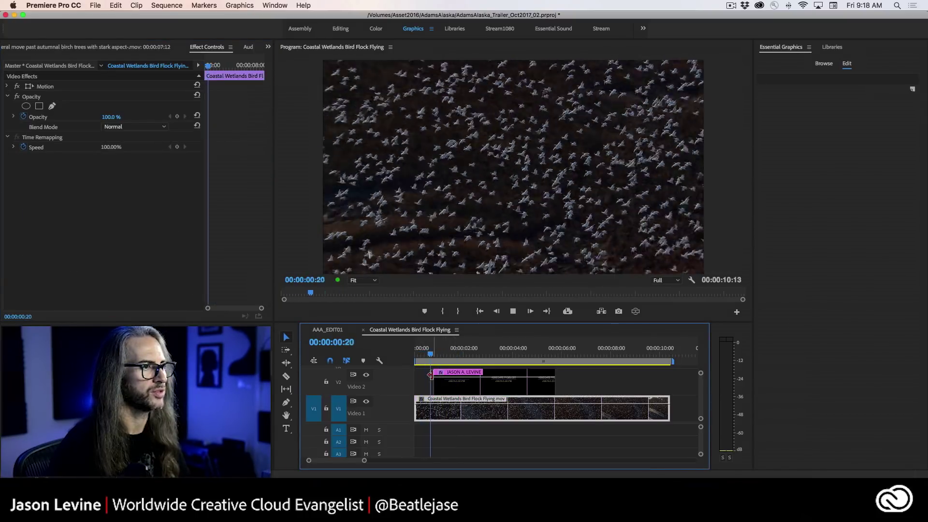
key("space")
left_click(448, 354)
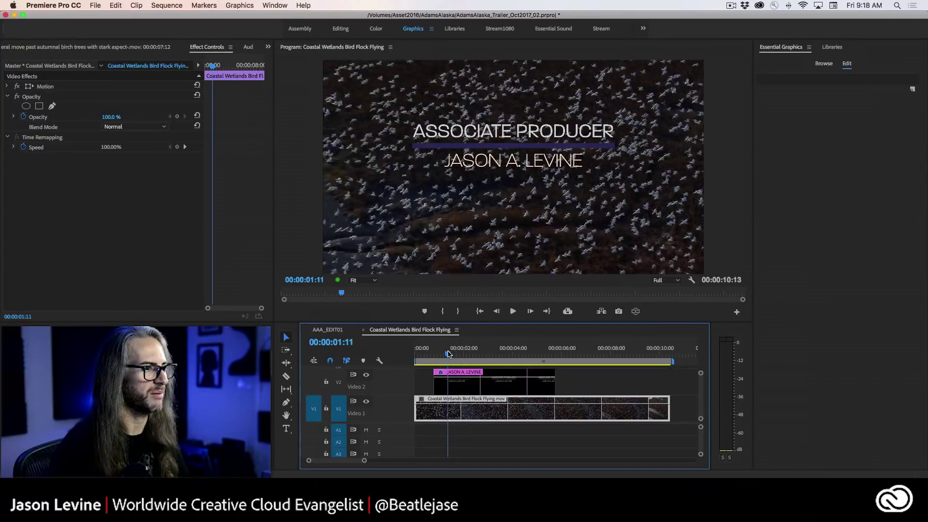
left_click_drag(449, 354, 446, 354)
left_click(446, 384)
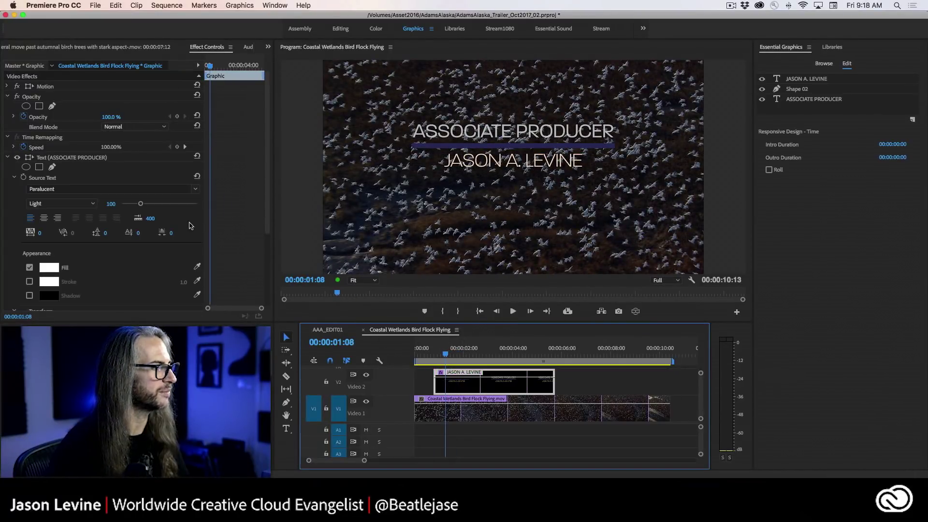
- Drag the 100% Opacity keyframe later to lengthen the fade, then collapse the text layer
left_click_drag(266, 212, 270, 290)
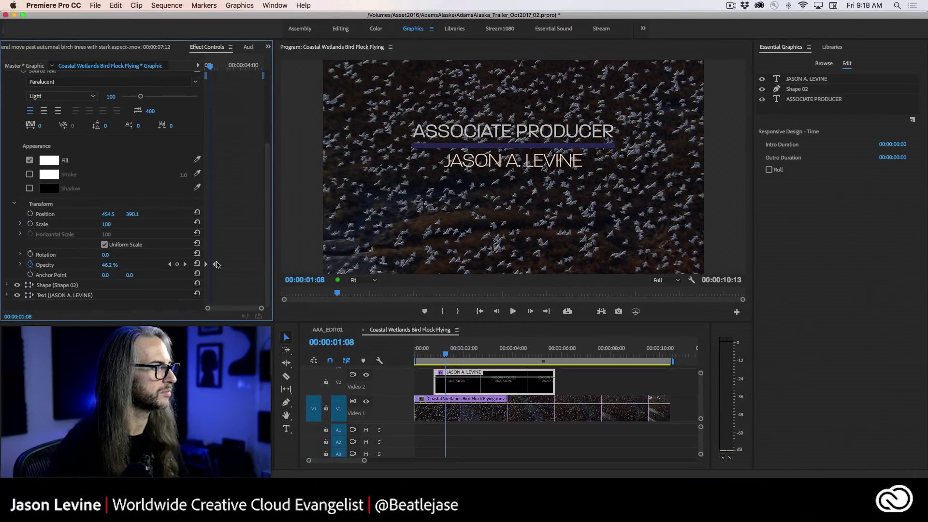
left_click_drag(217, 264, 222, 264)
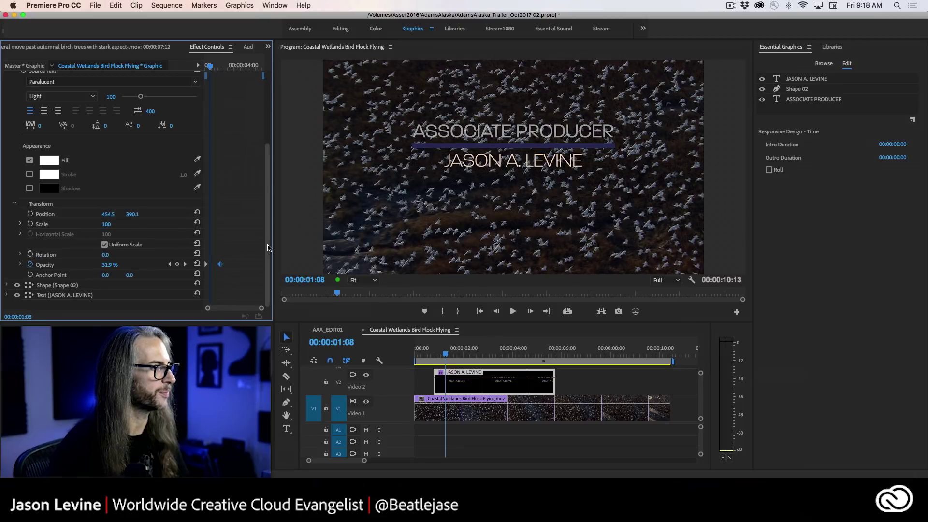
scroll(42, 143, "up", 5)
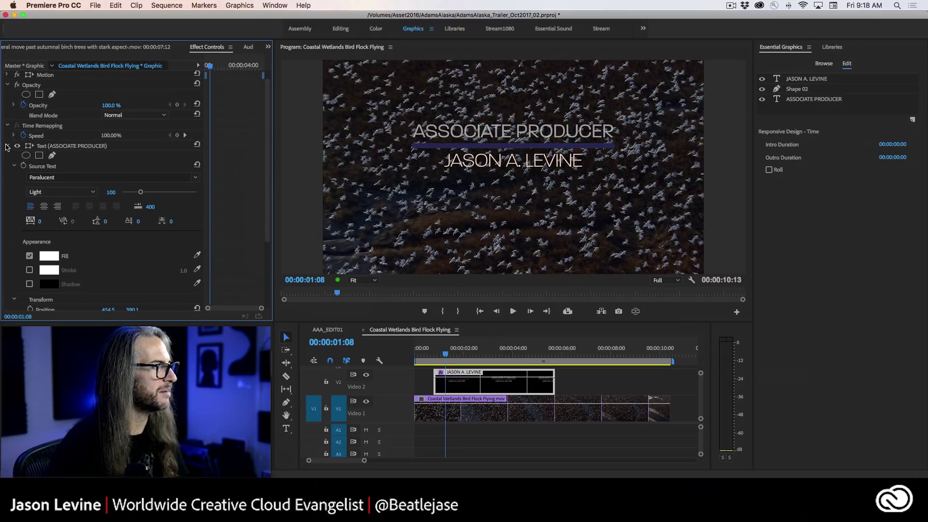
left_click(6, 146)
- Expand the Shape 02 bar layer's properties in Effect Controls
left_click(24, 170)
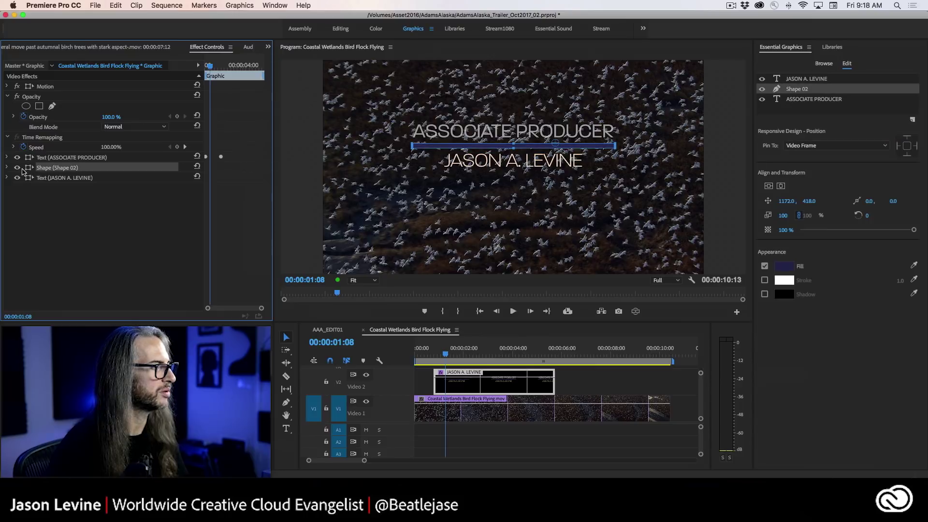
left_click(7, 167)
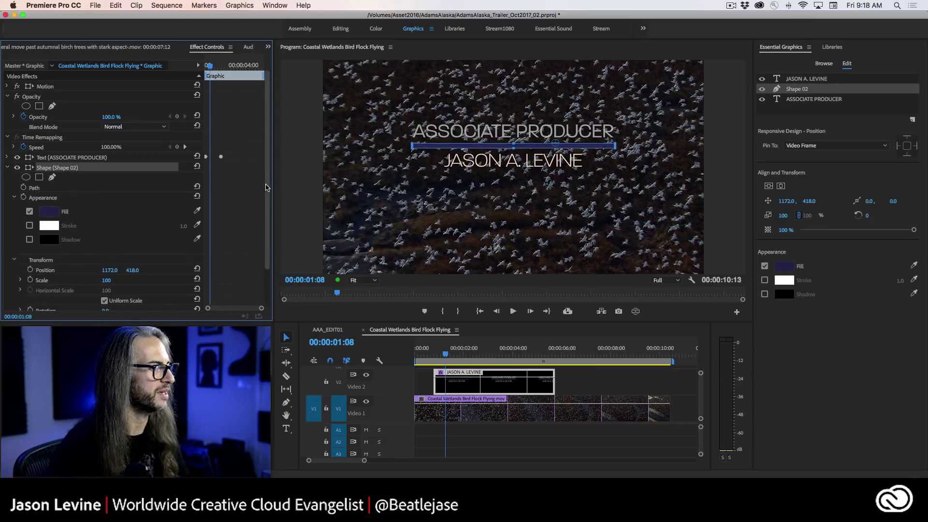
scroll(269, 223, "down", 3)
scroll(269, 222, "down", 1)
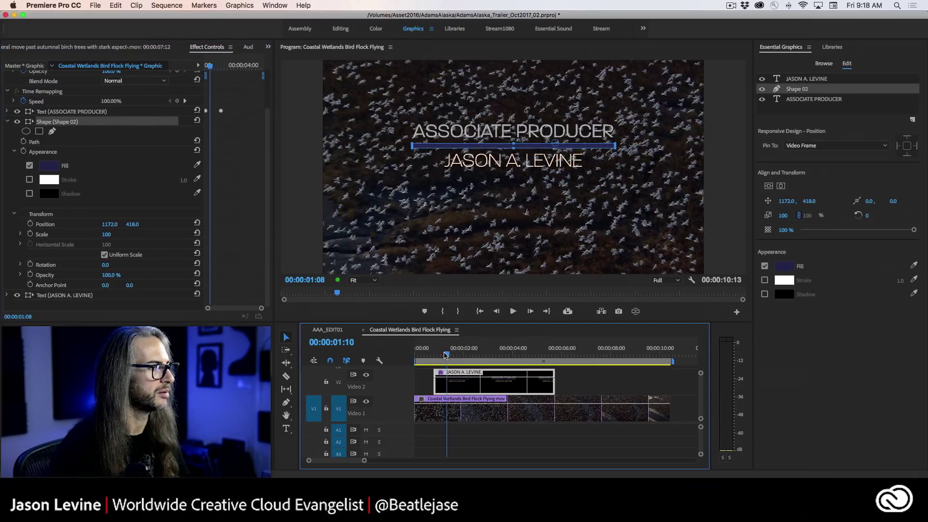
mouse_move(458, 356)
left_mouse_down()
mouse_move(425, 355)
mouse_move(454, 357)
left_mouse_up()
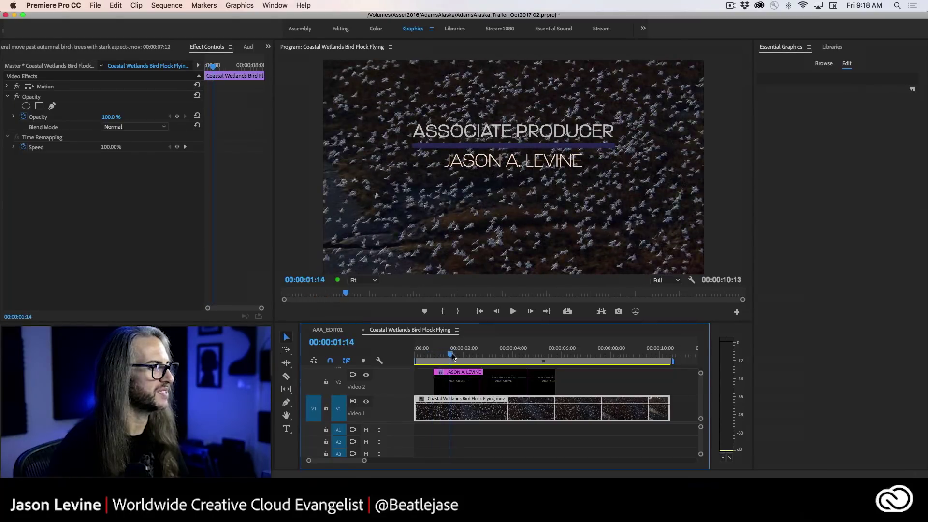
left_click(452, 377)
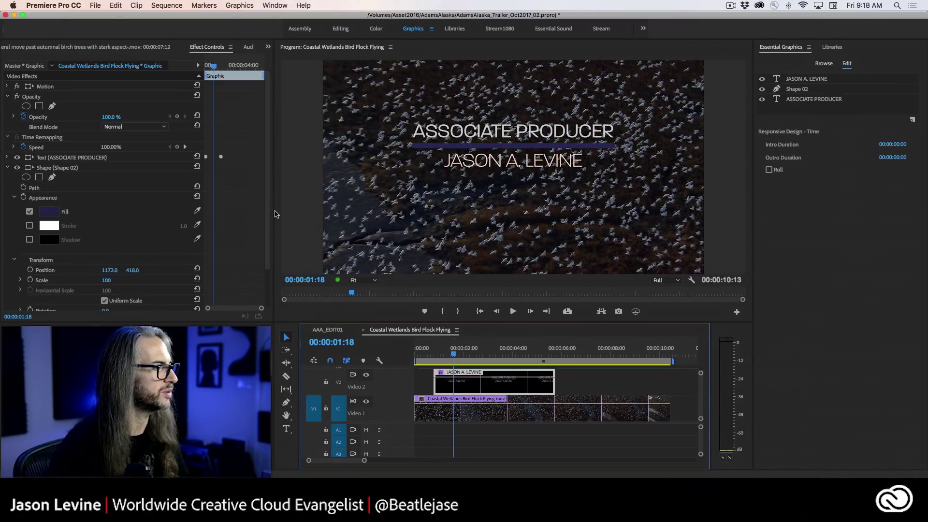
scroll(145, 241, "down", 3)
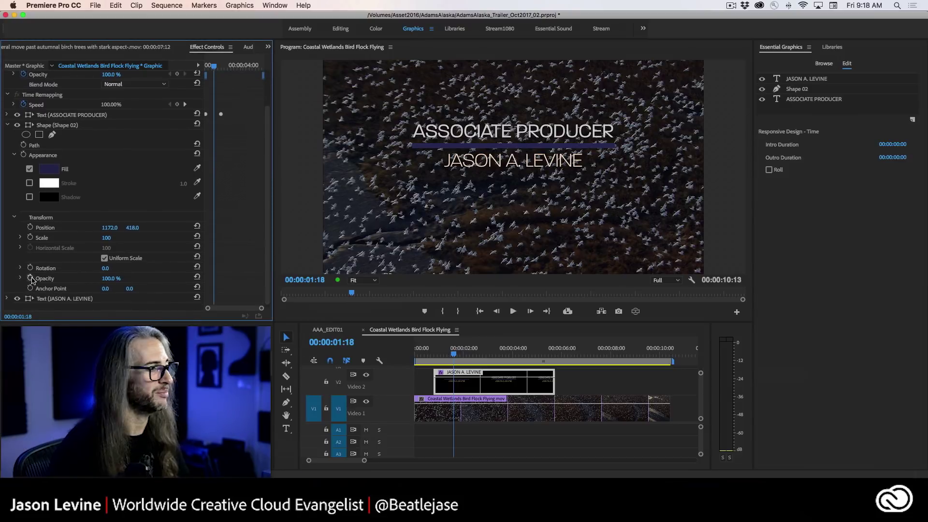
- Keyframe Shape 02 Opacity to fade from 0% at 00:00:00:25 up to 100%
left_click(30, 278)
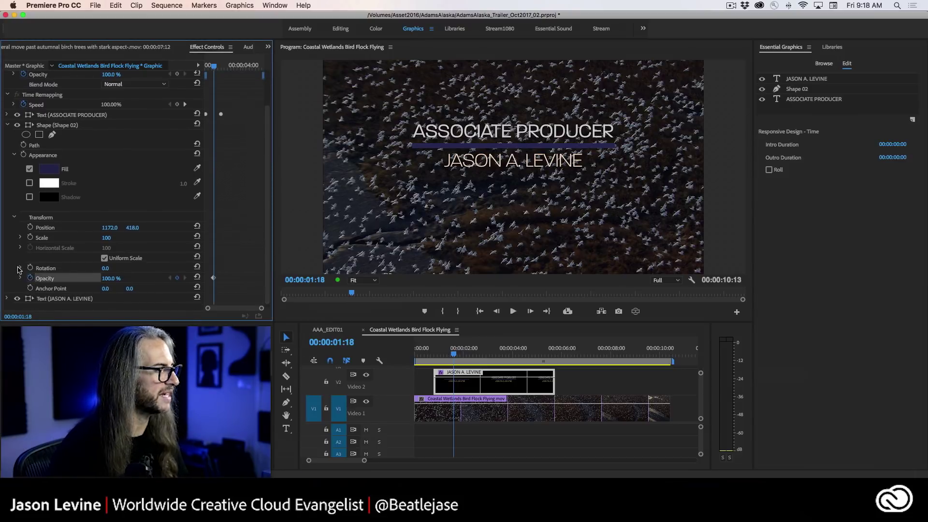
left_click_drag(213, 66, 207, 67)
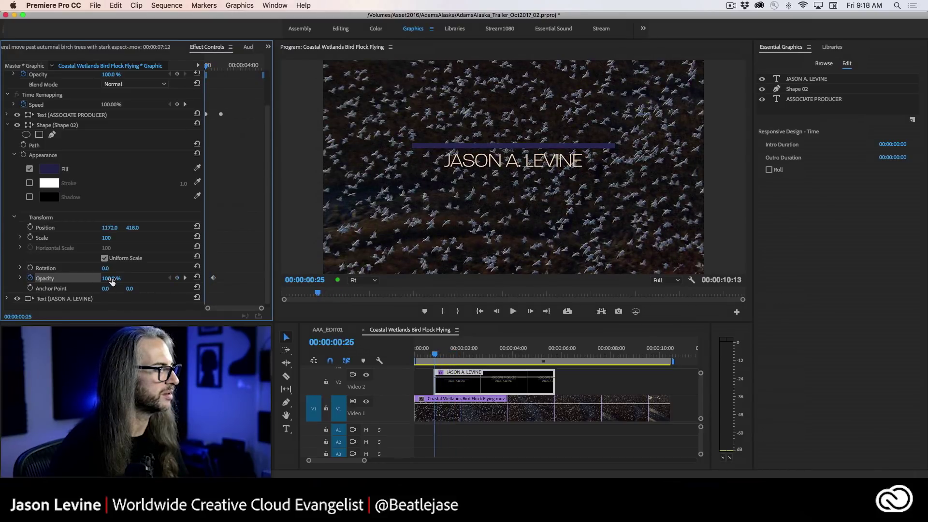
left_click_drag(111, 282, 119, 282)
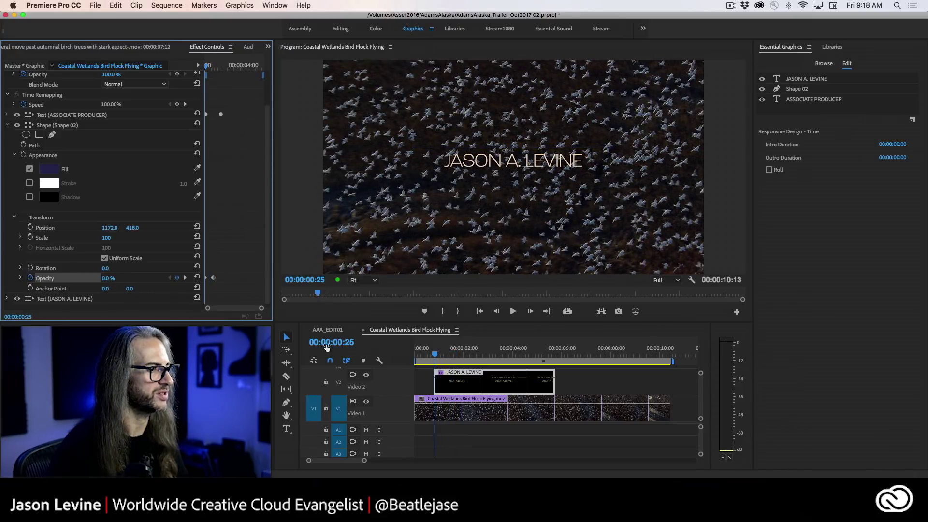
left_click_drag(432, 358, 465, 358)
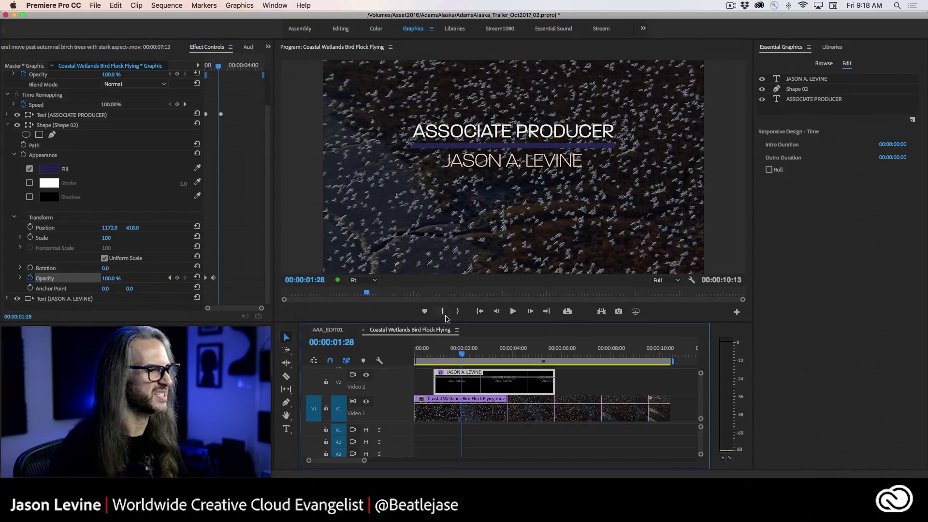
left_click_drag(465, 357, 467, 356)
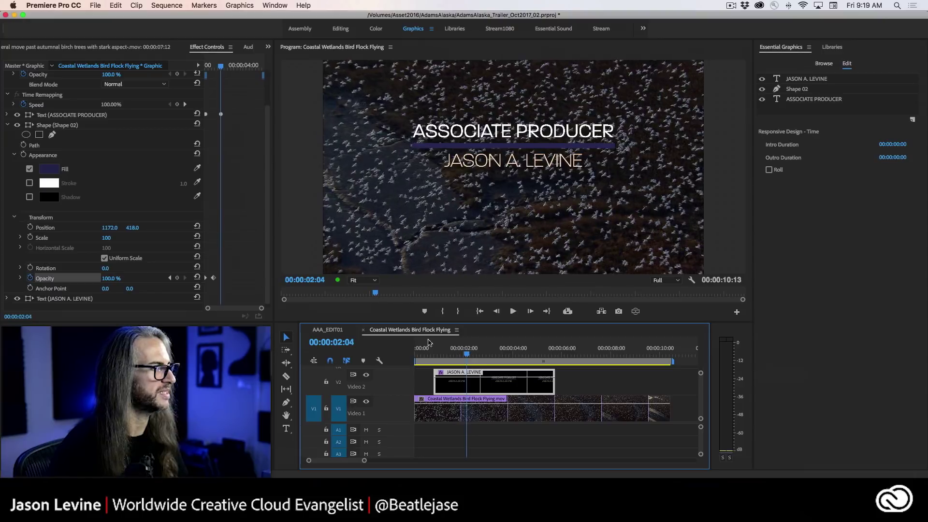
left_click(9, 125)
- Keyframe the JASON A. LEVINE text Opacity, setting 0% at an earlier fade start
left_click(7, 177)
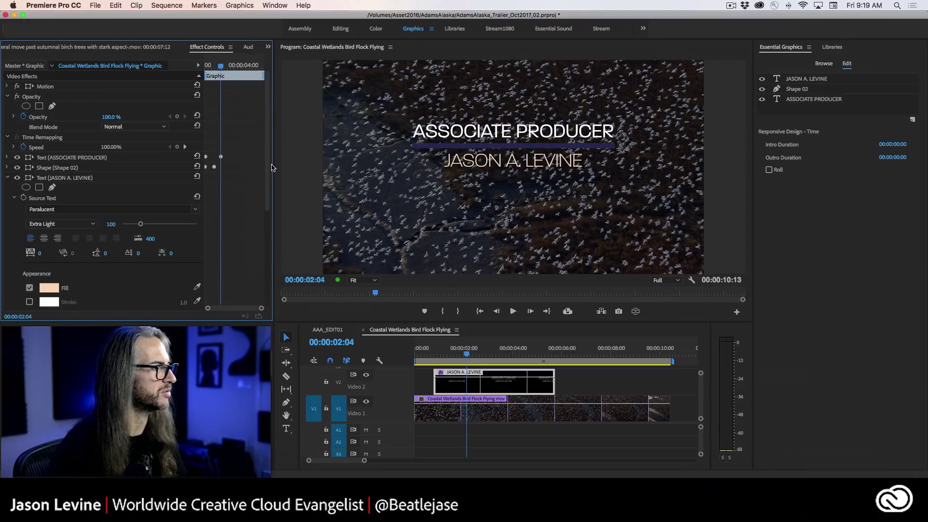
scroll(75, 276, "down", 10)
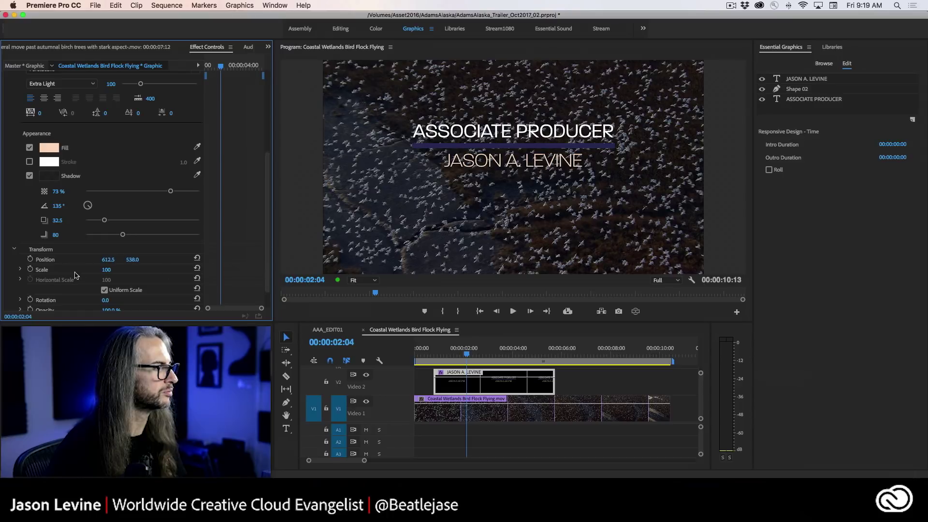
scroll(58, 300, "down", 2)
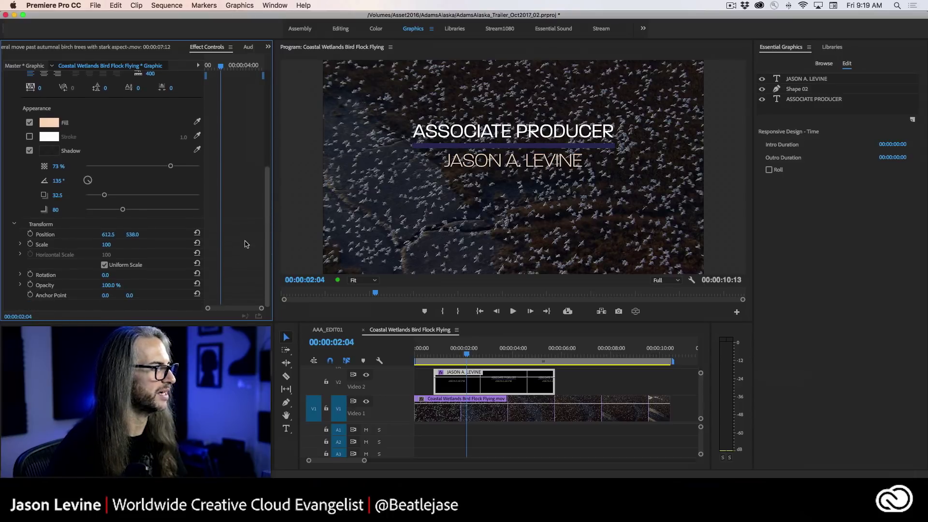
left_click(30, 285)
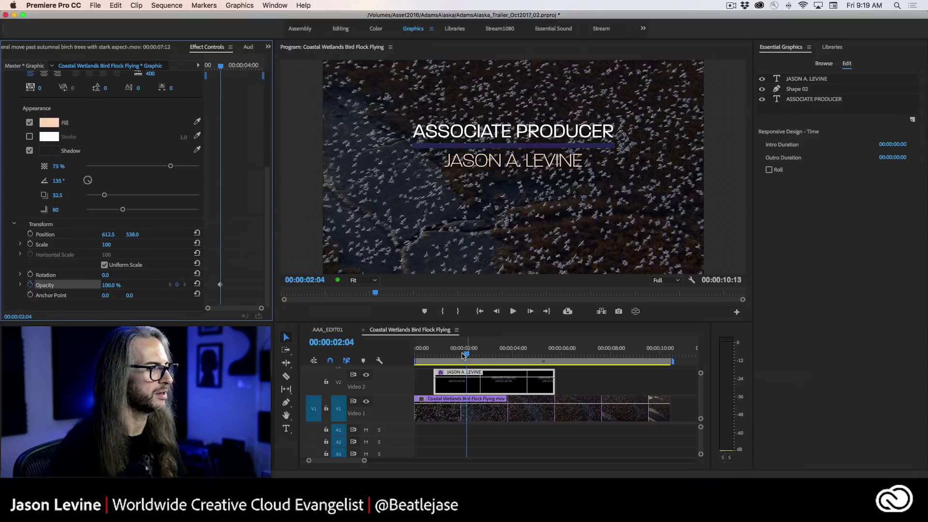
left_click_drag(468, 356, 443, 357)
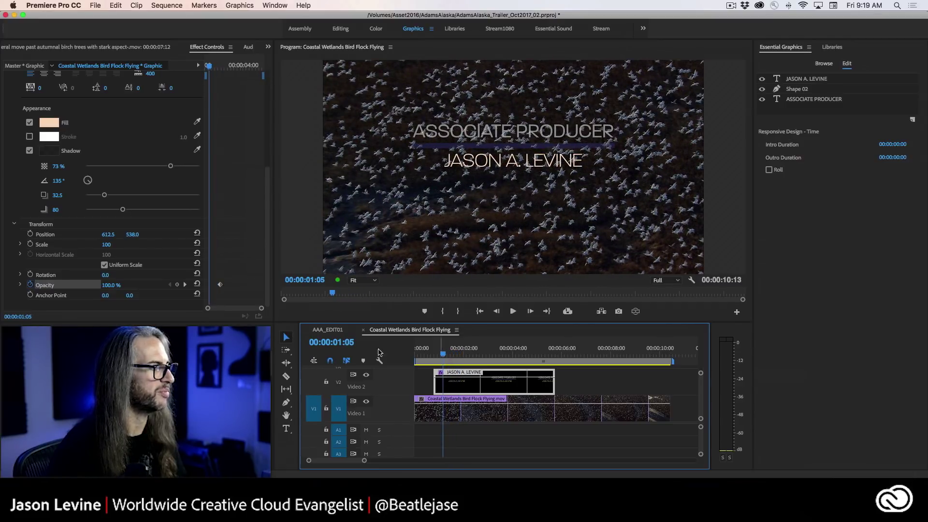
left_click_drag(108, 285, 58, 285)
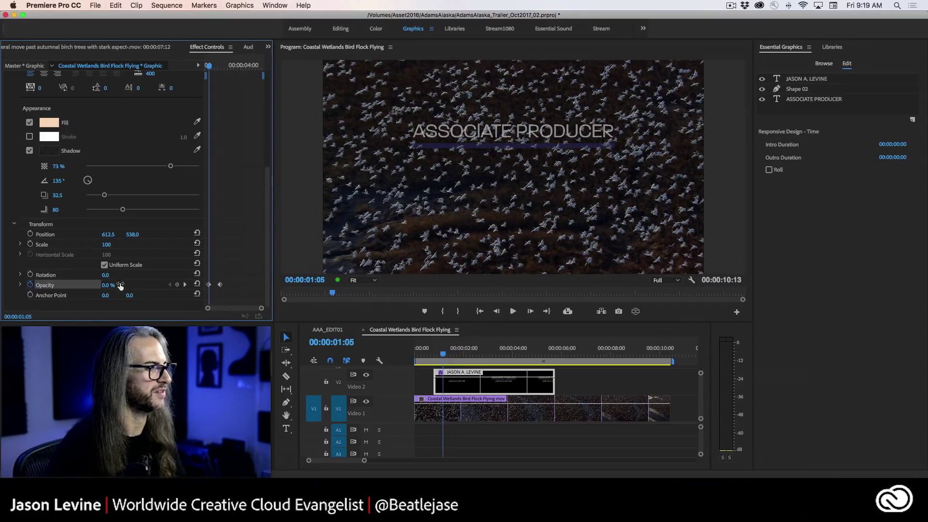
- Play the lower third from the start several times to preview the name fade-in
left_click(424, 359)
key("space")
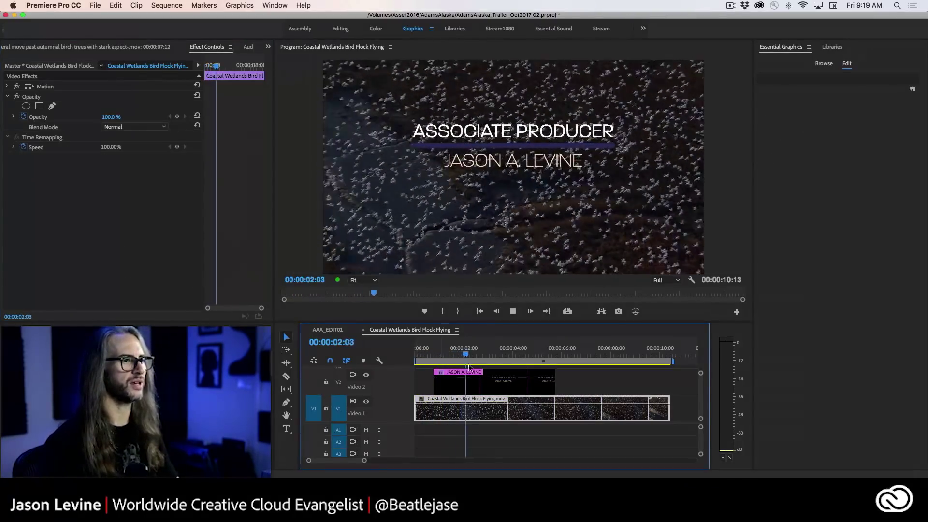
left_click(425, 357)
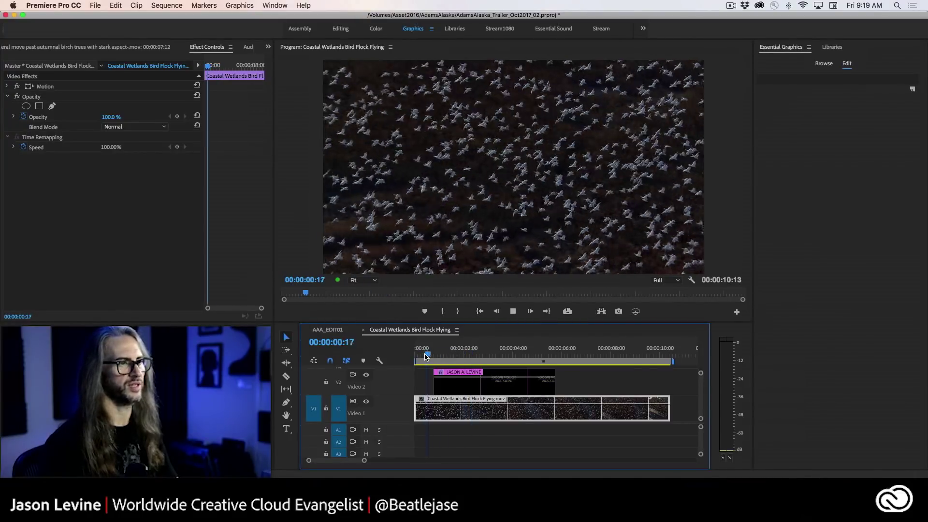
key("space")
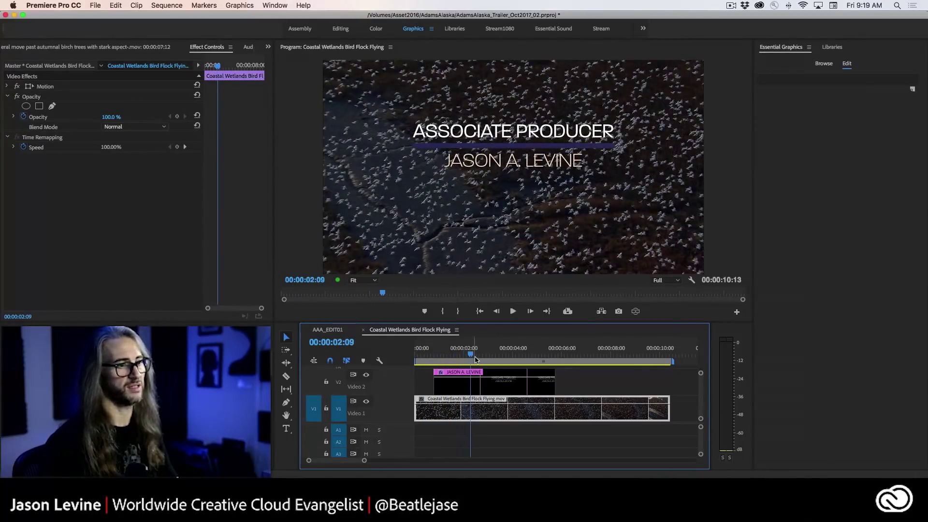
key("Home")
key("space")
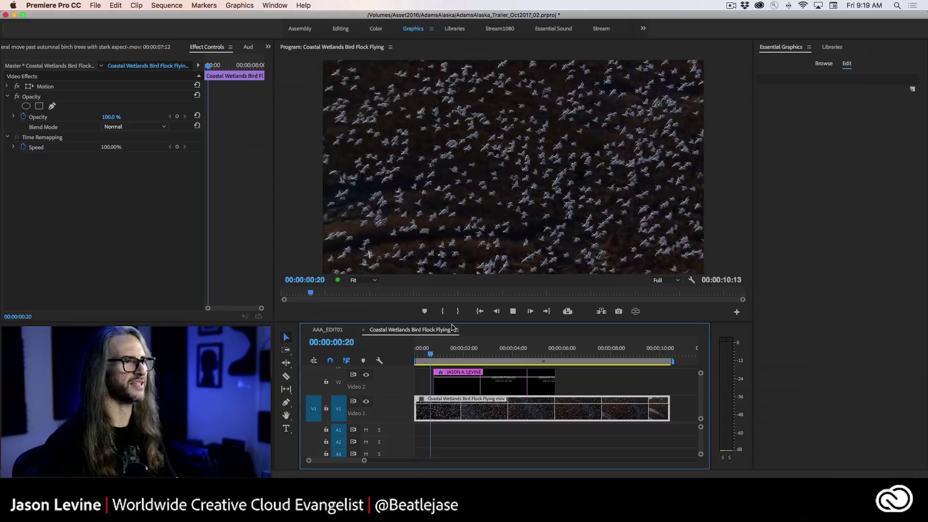
key("space")
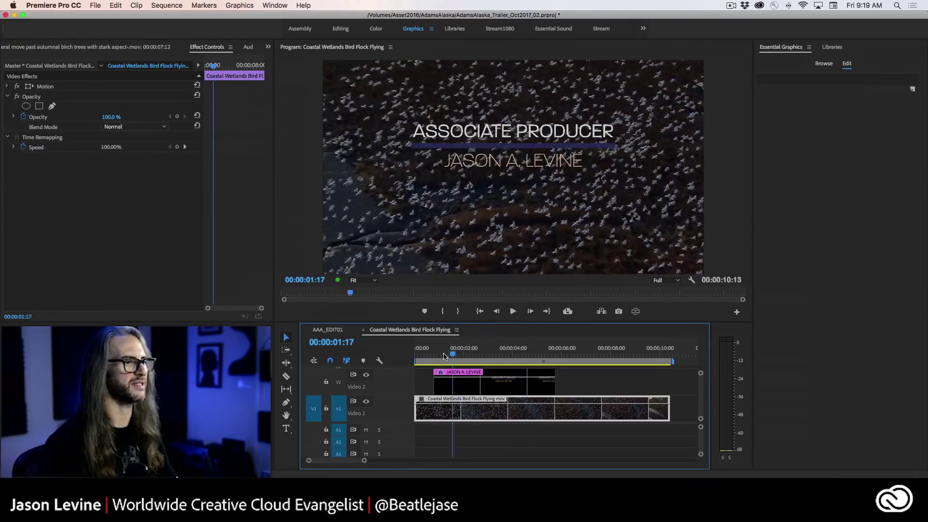
left_click(440, 357)
- Shift the name's Opacity keyframes later and set their interpolation to Ease In, then Auto Bezier
left_click_drag(449, 357, 465, 357)
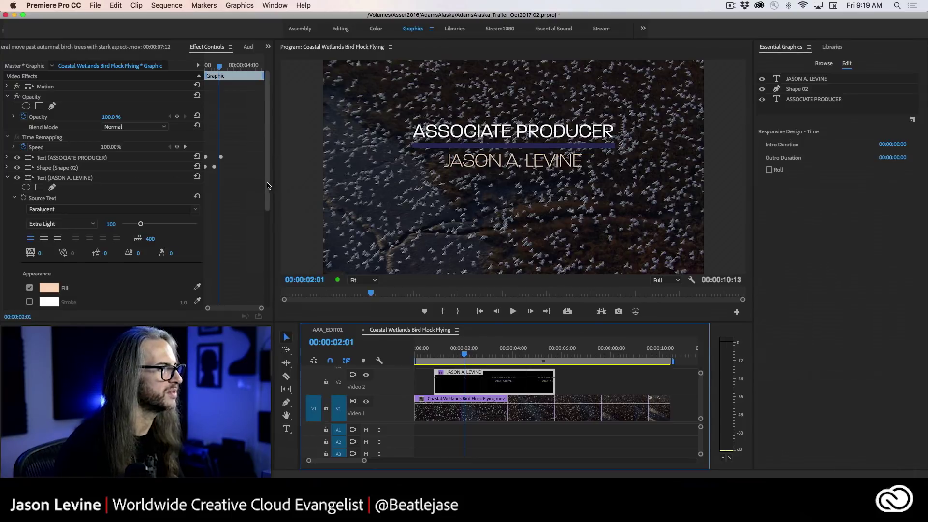
scroll(261, 218, "down", 8)
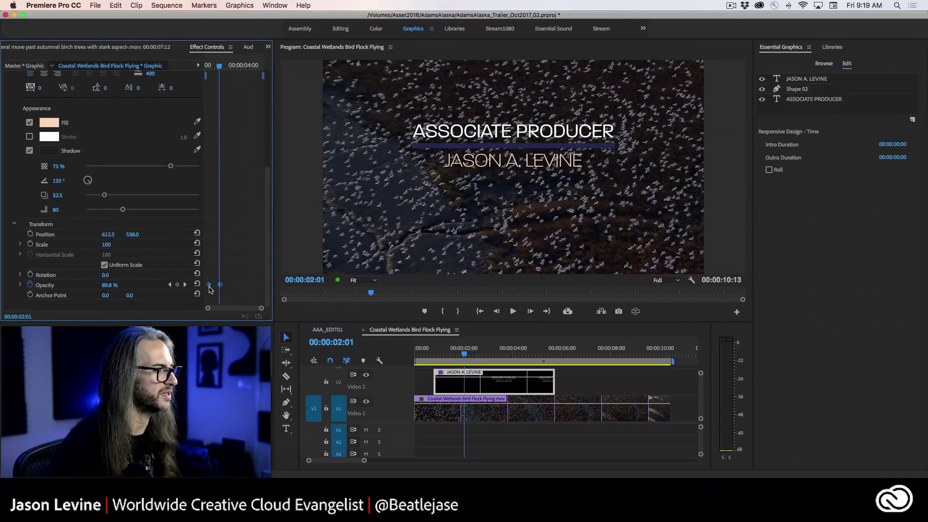
left_click_drag(209, 289, 233, 288)
right_click(232, 286)
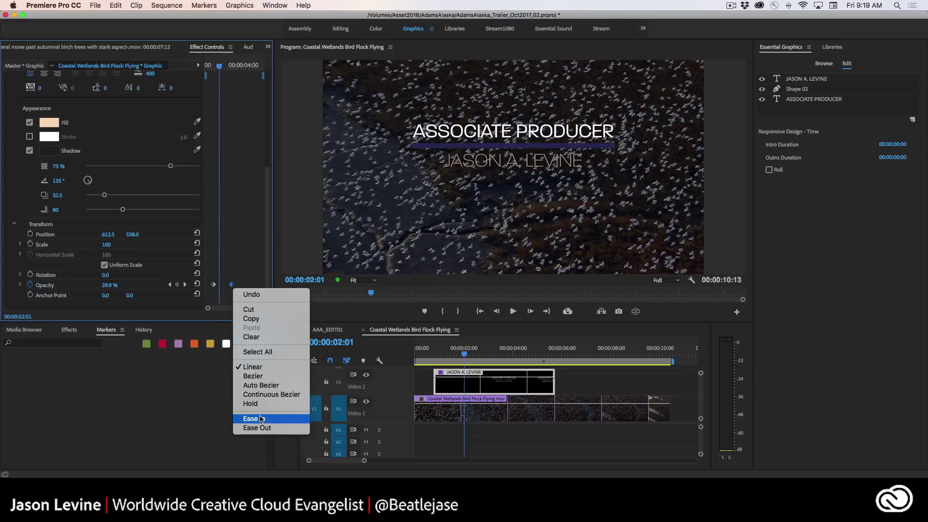
left_click(261, 419)
right_click(232, 287)
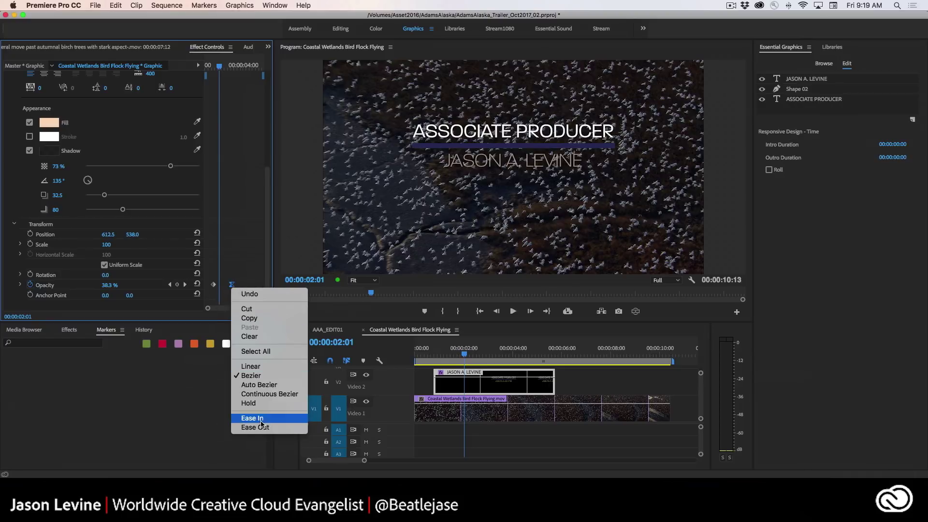
left_click(266, 386)
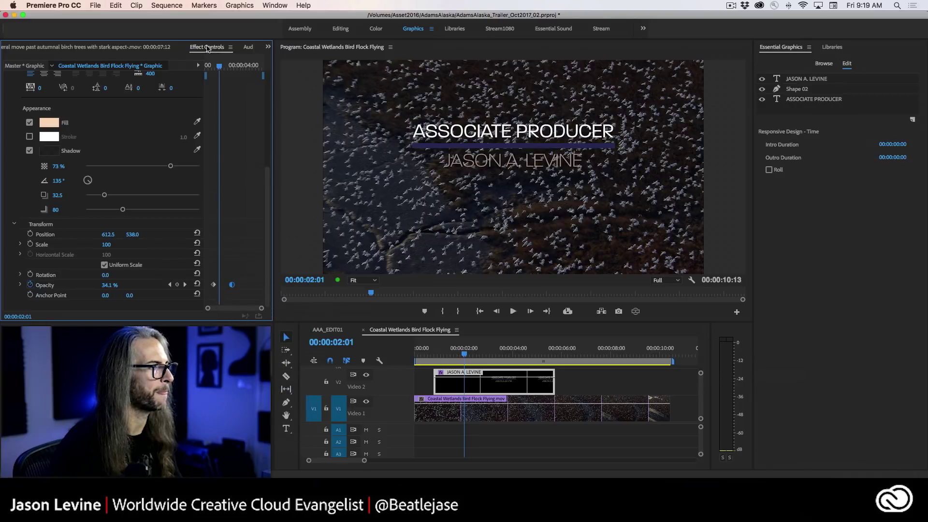
- Set the first name Opacity keyframe to exactly 0% and preview the smoothed fade
left_click_drag(219, 68, 202, 69)
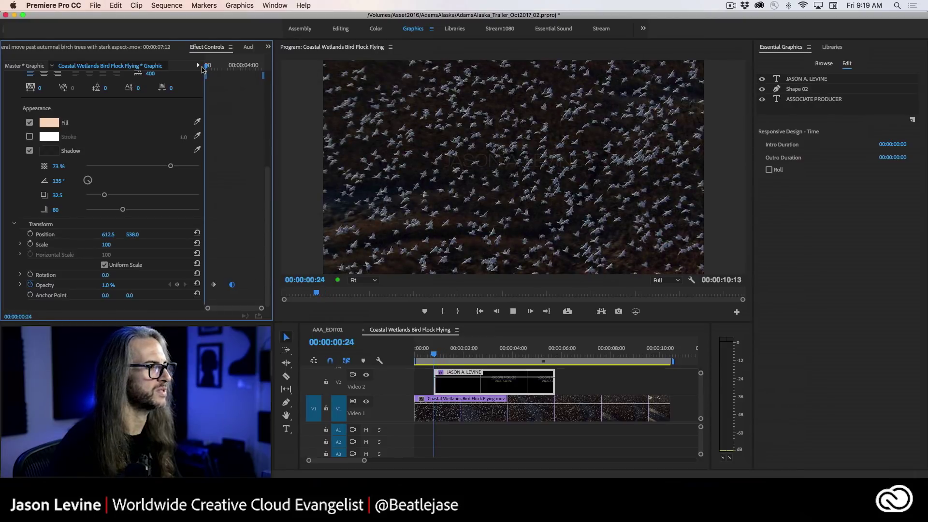
key("space")
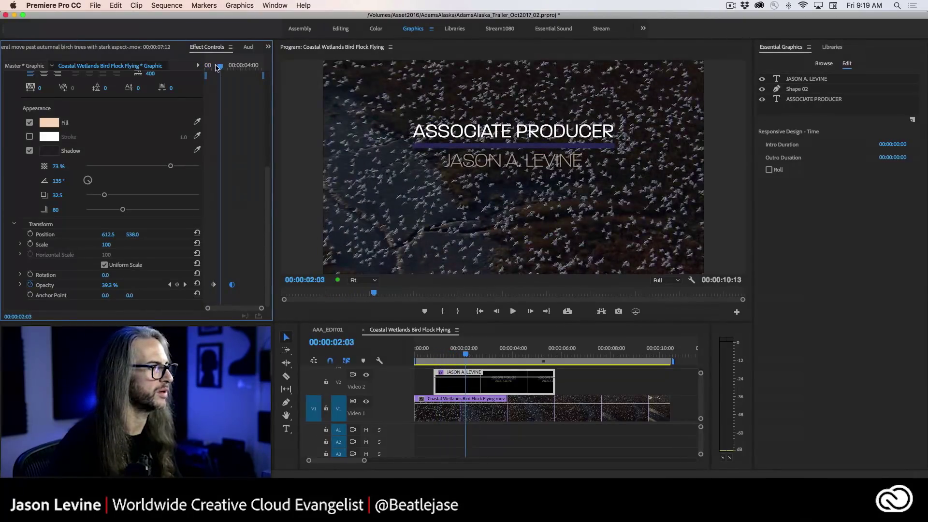
left_click_drag(216, 68, 214, 68)
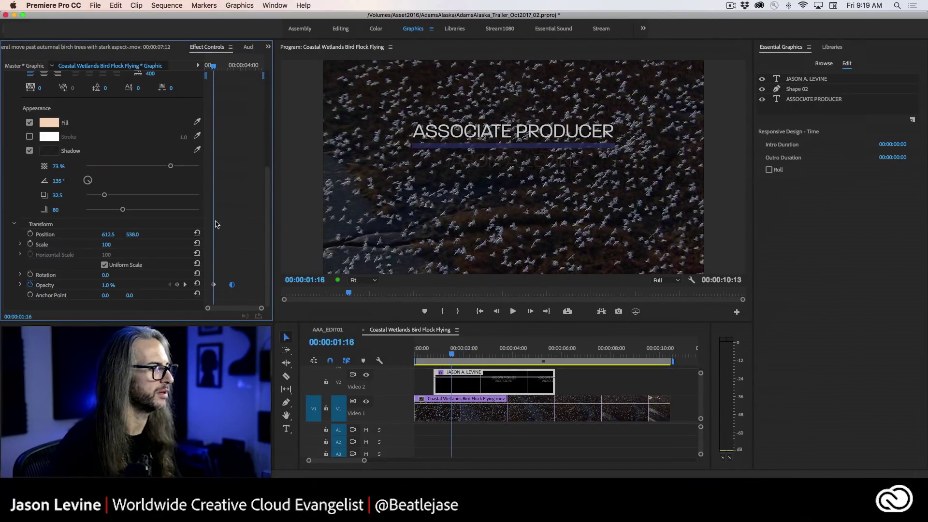
left_click_drag(110, 286, 103, 286)
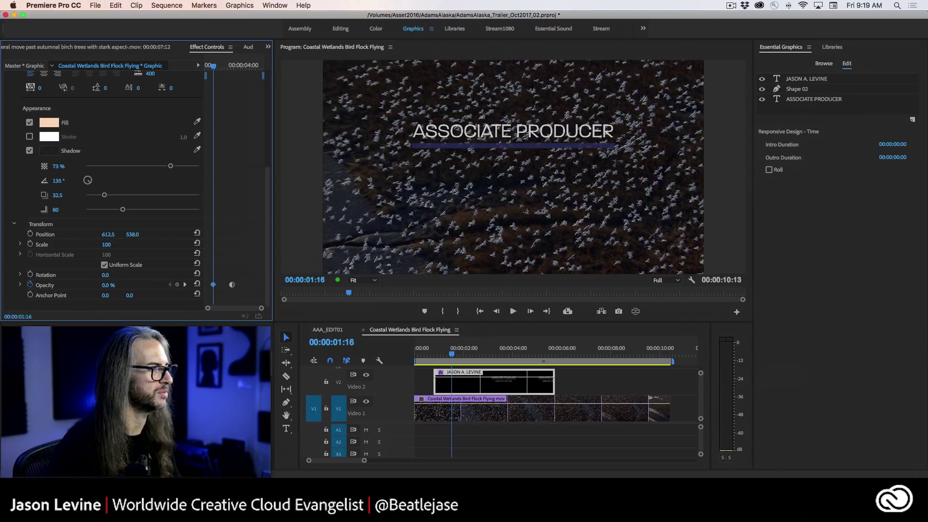
key("space")
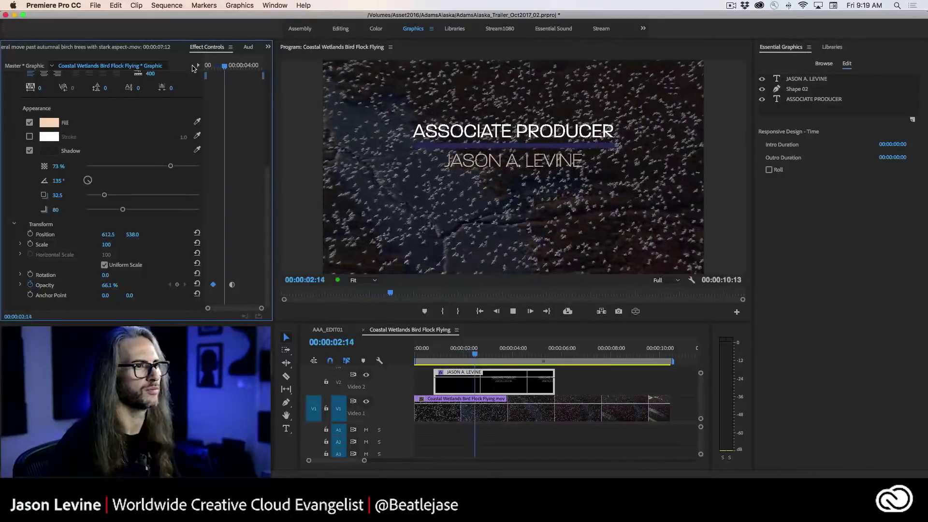
key("space")
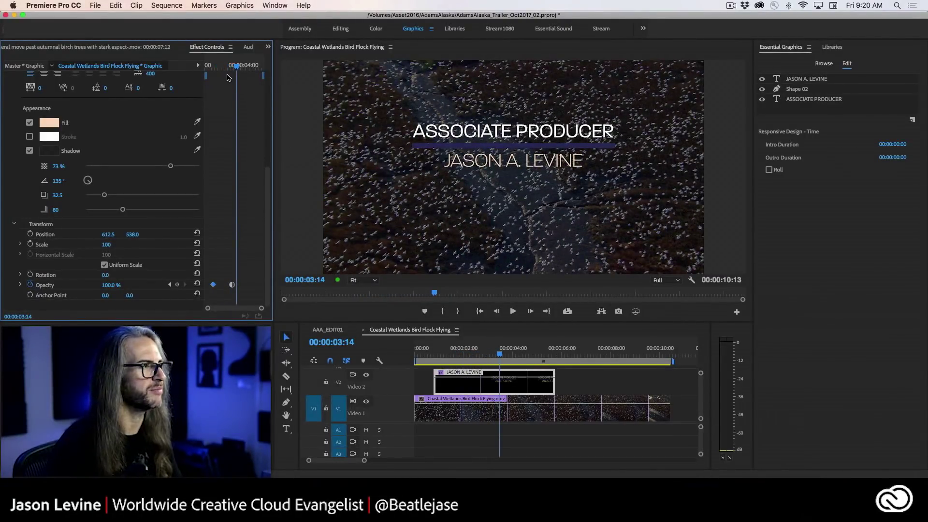
left_click_drag(235, 67, 196, 69)
key("space")
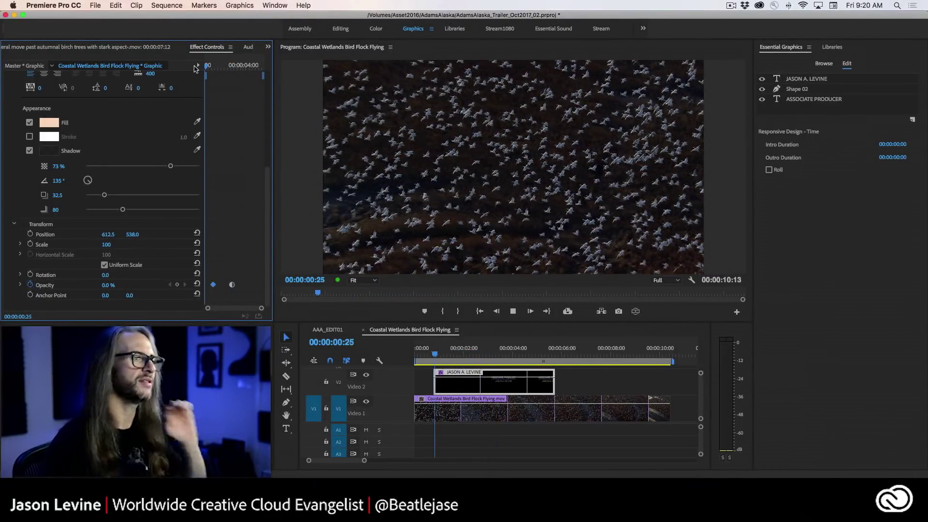
key("space")
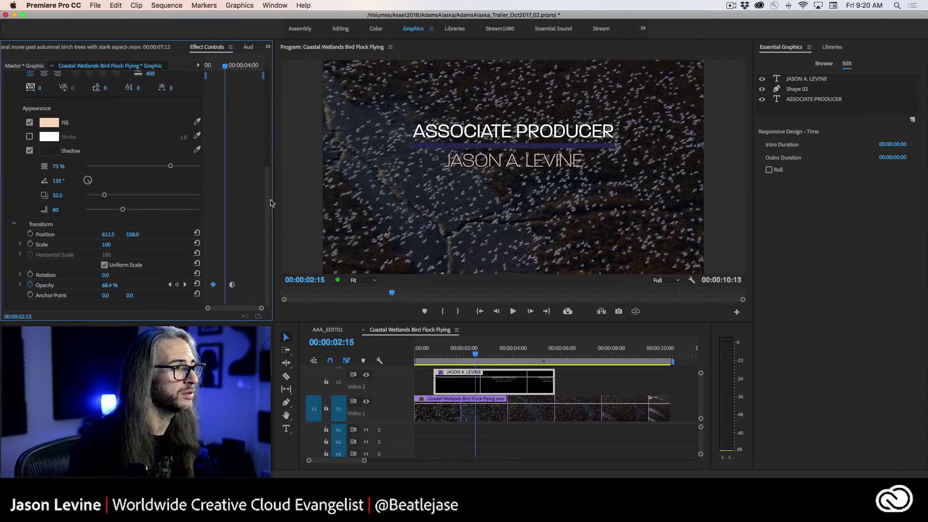
scroll(269, 193, "up", 5)
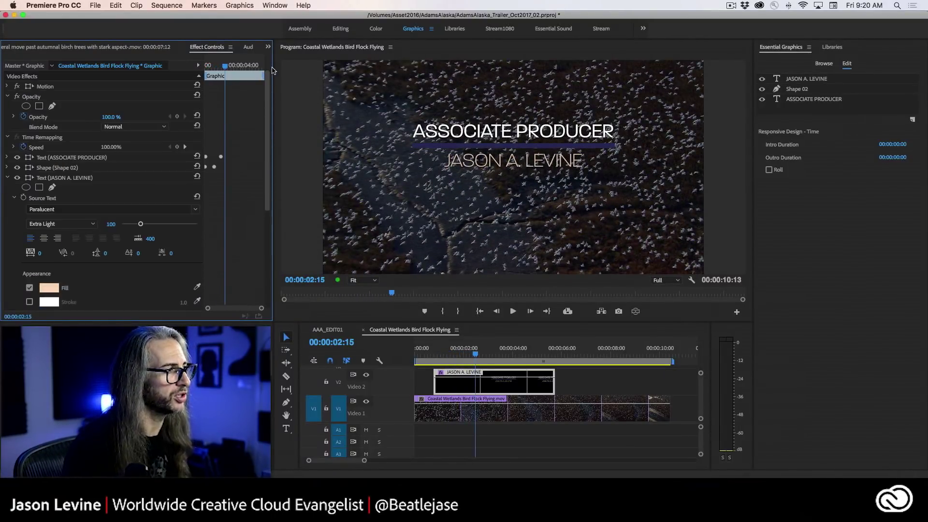
- Collapse the name text properties and save the project
left_click(8, 179)
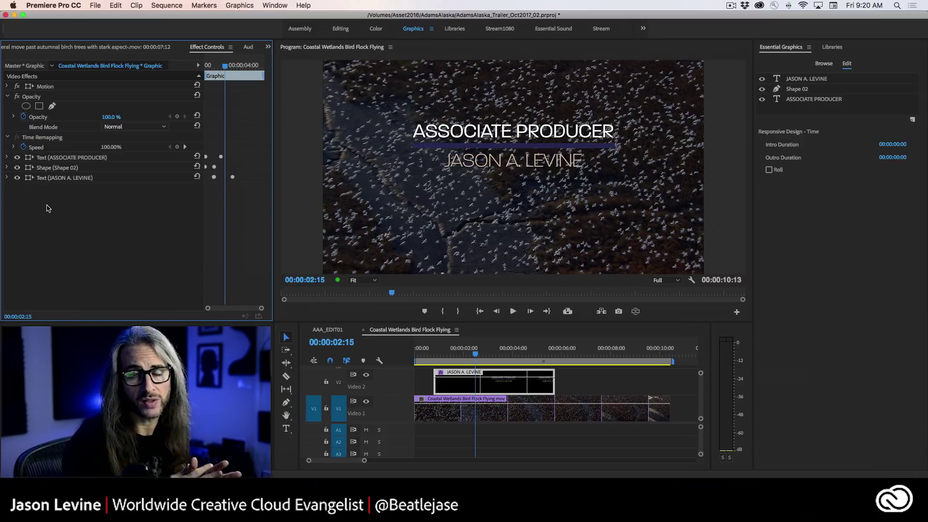
key("super+s")
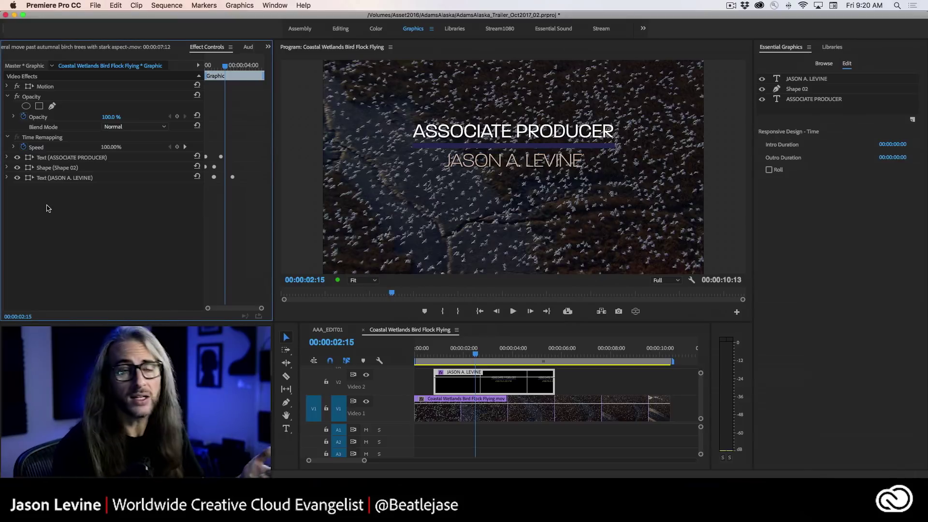
left_click(88, 326)
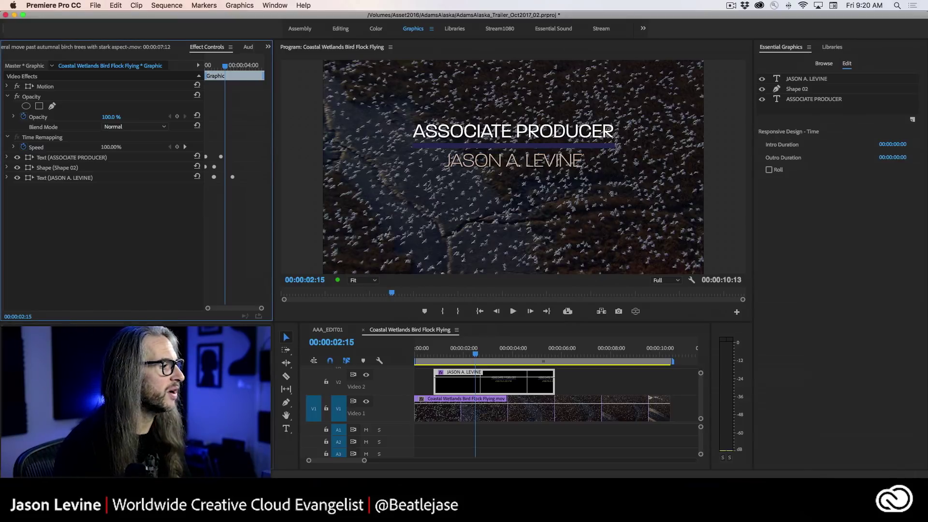
- Find 'blur' in Effects and apply Directional Blur to the JASON A. LEVINE title clip
key("shift+7")
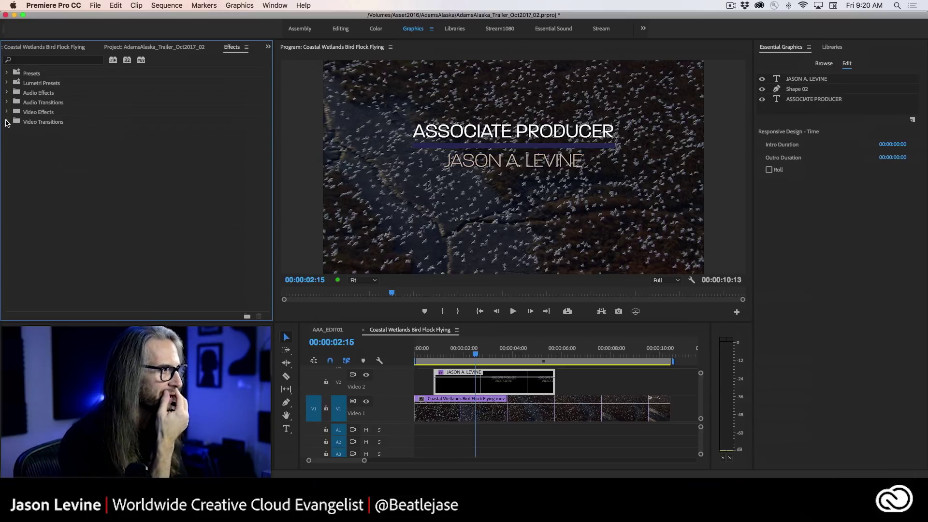
left_click(41, 59)
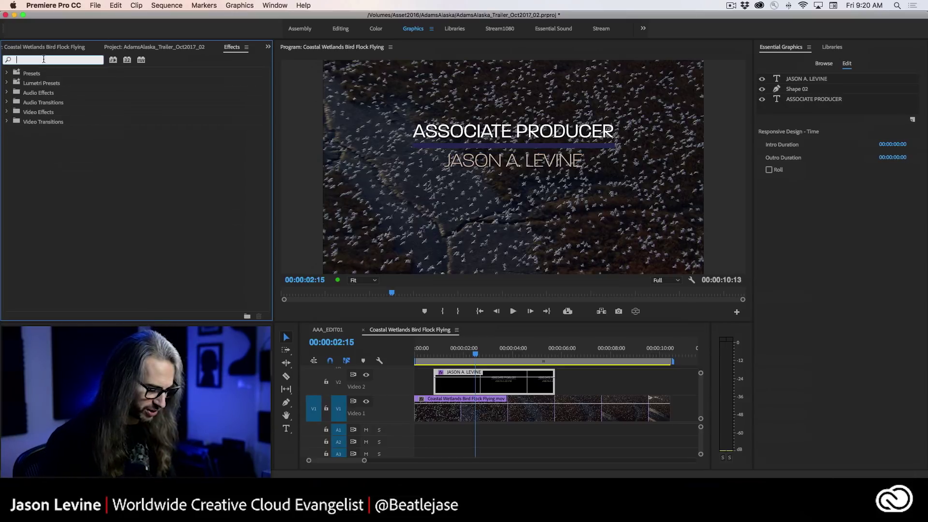
type("blur")
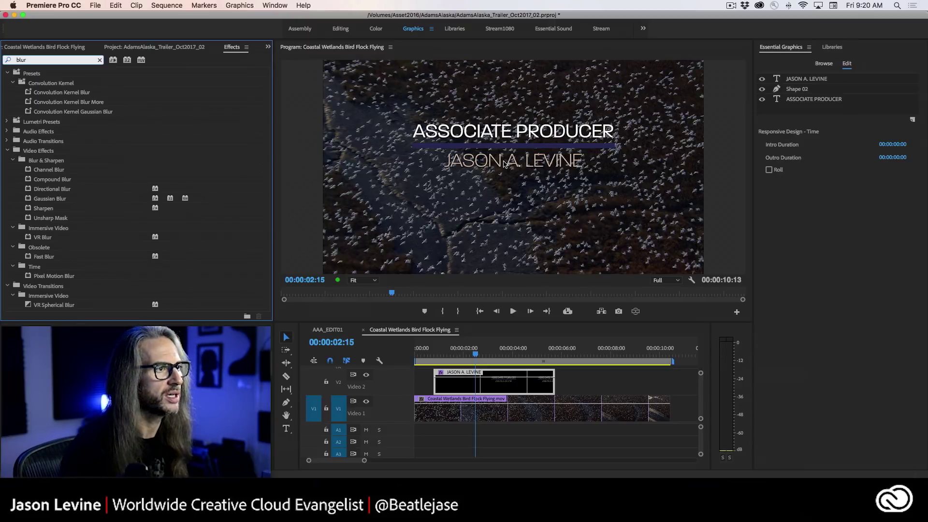
left_click(28, 191)
left_click_drag(27, 191, 469, 382)
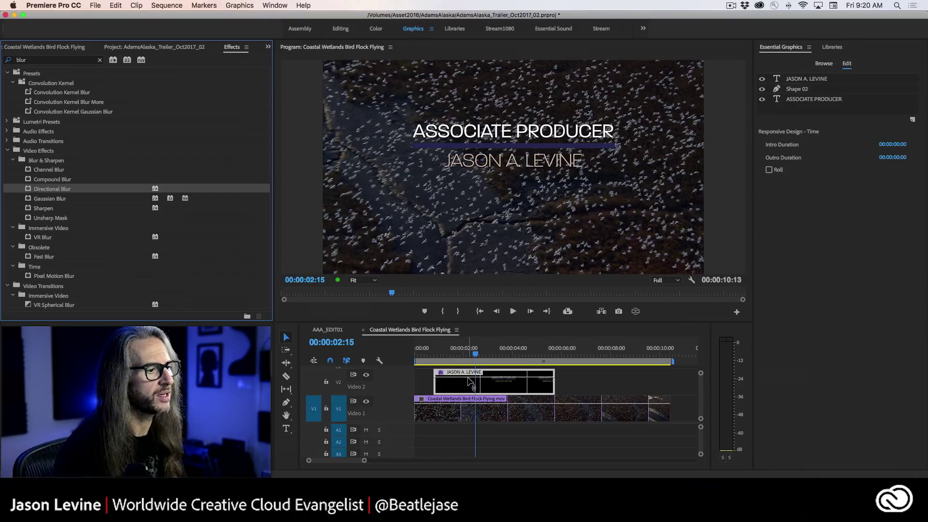
left_click(268, 49)
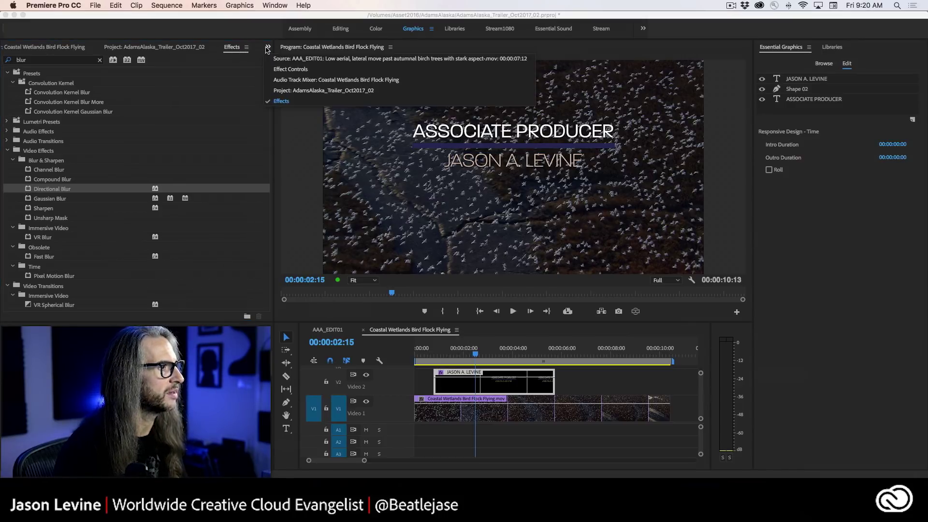
left_click(302, 71)
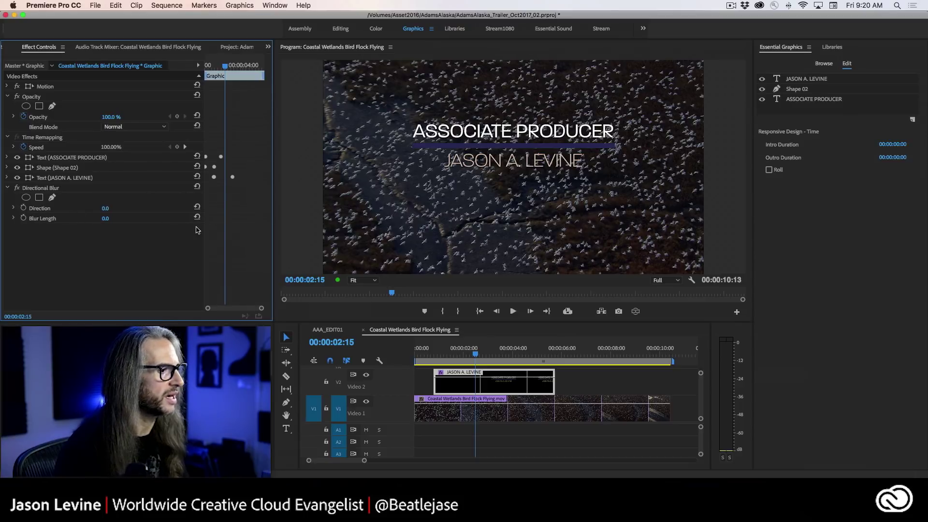
- Keyframe Blur Length at 65.0 near 00:00:00:24 easing to 0.0, and preview the entrance
left_click_drag(480, 353, 457, 358)
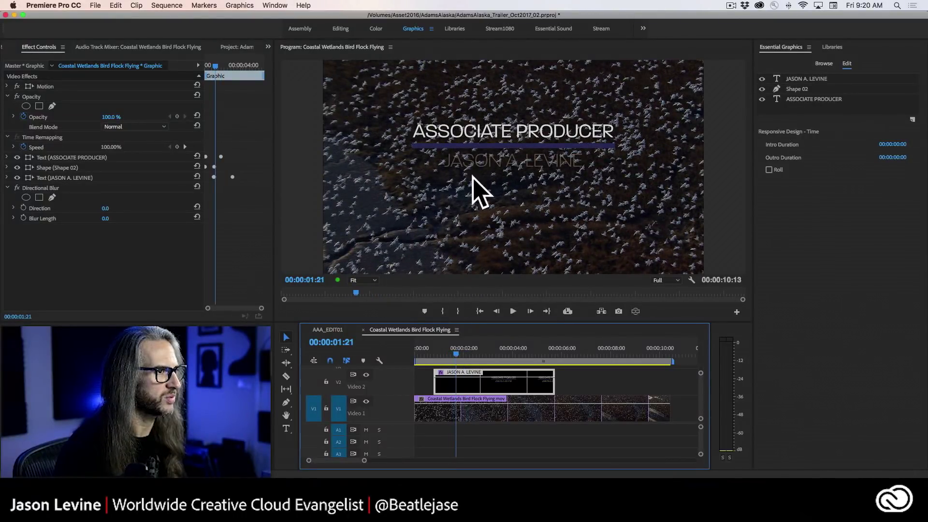
key("space")
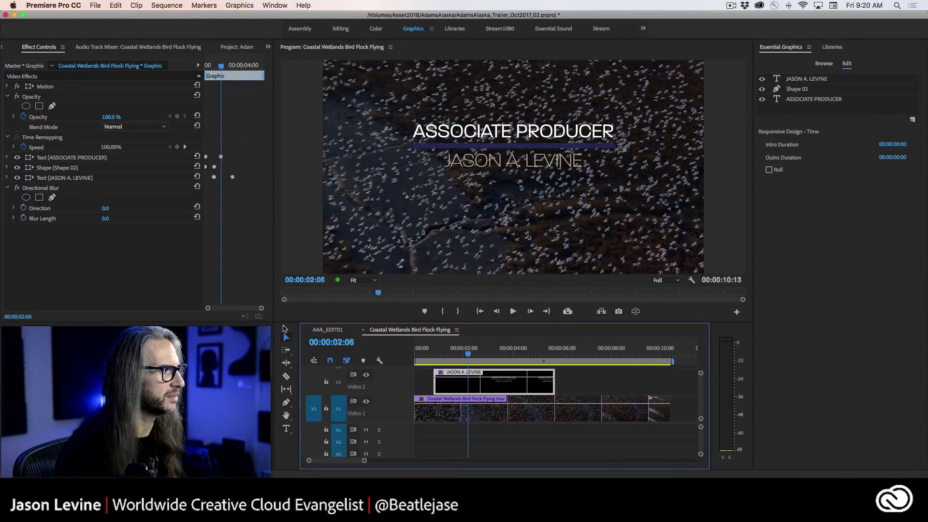
left_click(23, 218)
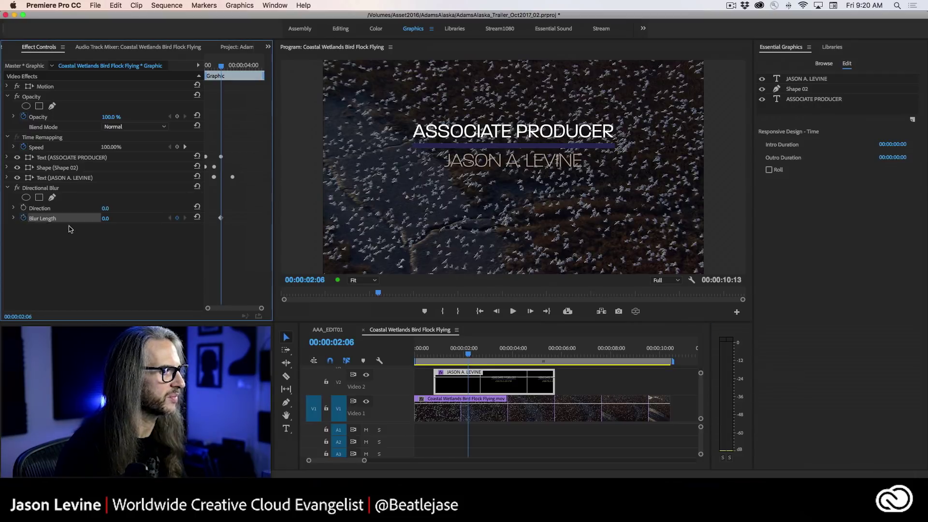
left_click_drag(459, 353, 437, 358)
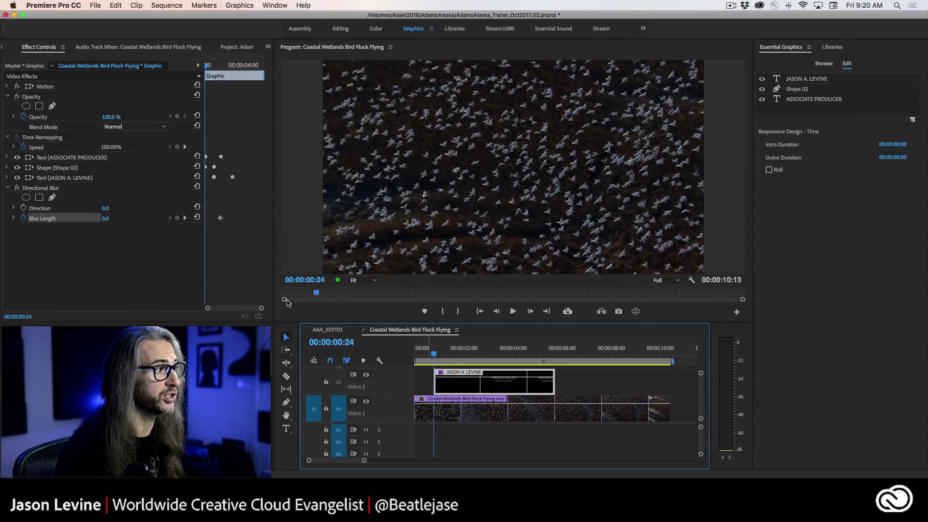
left_click_drag(106, 221, 143, 221)
key("space")
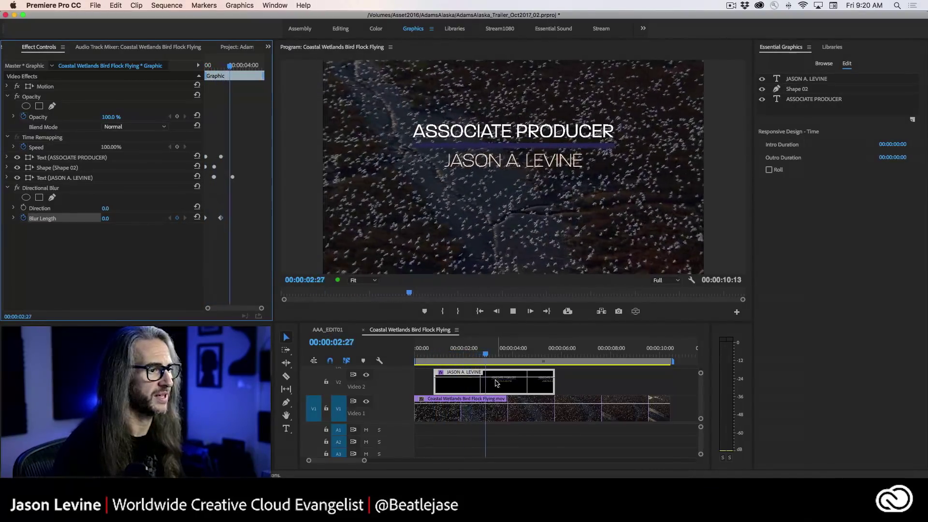
key("space")
left_click_drag(464, 356, 440, 357)
- Replay and scrub the title's blurred entrance, then select the V2 JASON A. LEVINE graphic
key("Left")
key("Left")
key("Left")
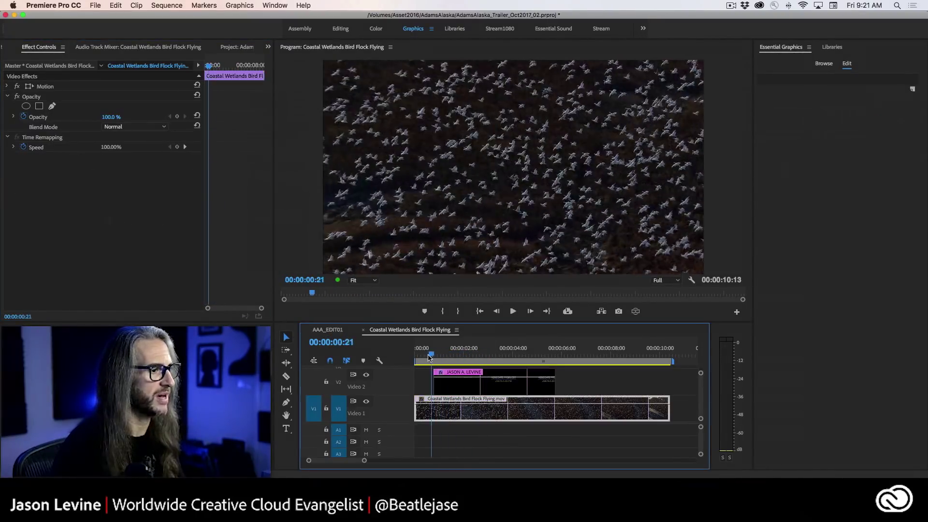
key("space")
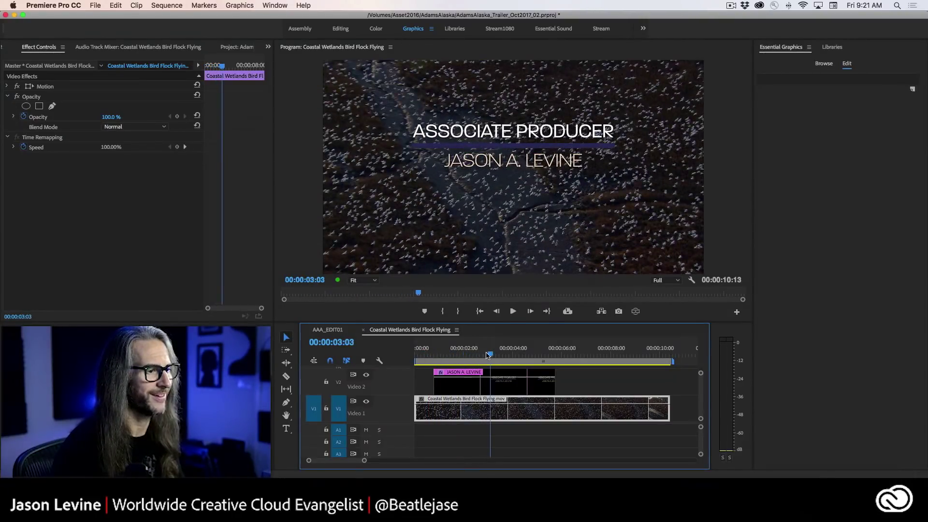
left_click(434, 354)
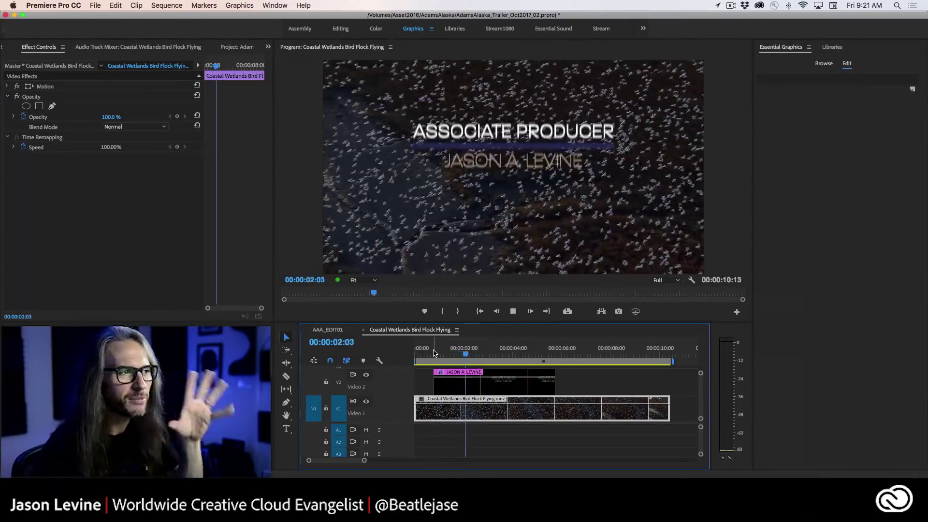
key("space")
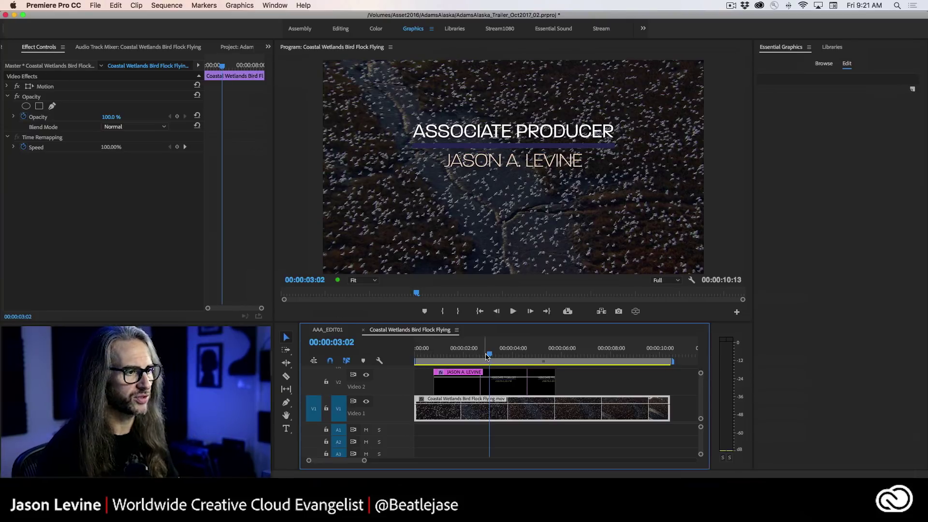
mouse_move(489, 356)
left_mouse_down()
mouse_move(455, 358)
mouse_move(480, 357)
left_mouse_up()
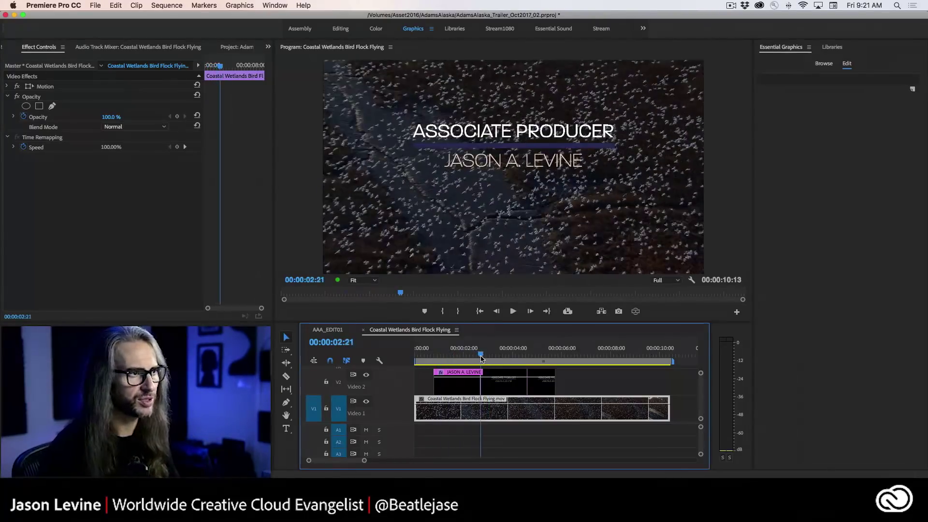
left_click(467, 387)
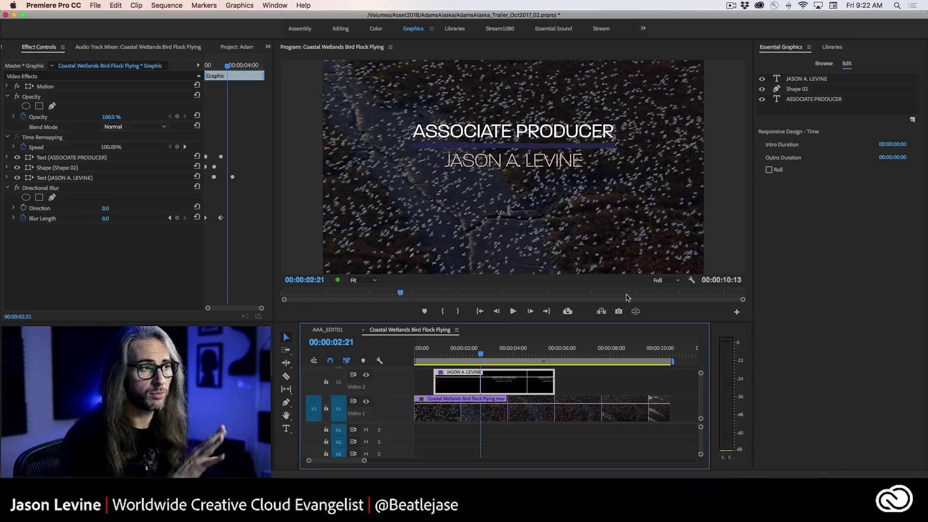
- Stop at 00:00:04:23 and add a 0.1 Blur Length keyframe on the title graphic
left_click_drag(485, 356, 416, 357)
left_click(435, 410)
key("space")
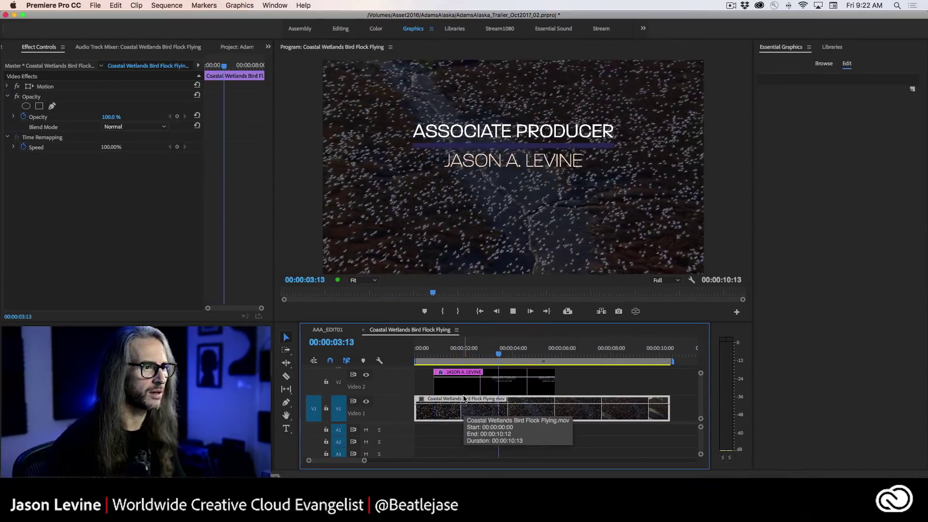
key("space")
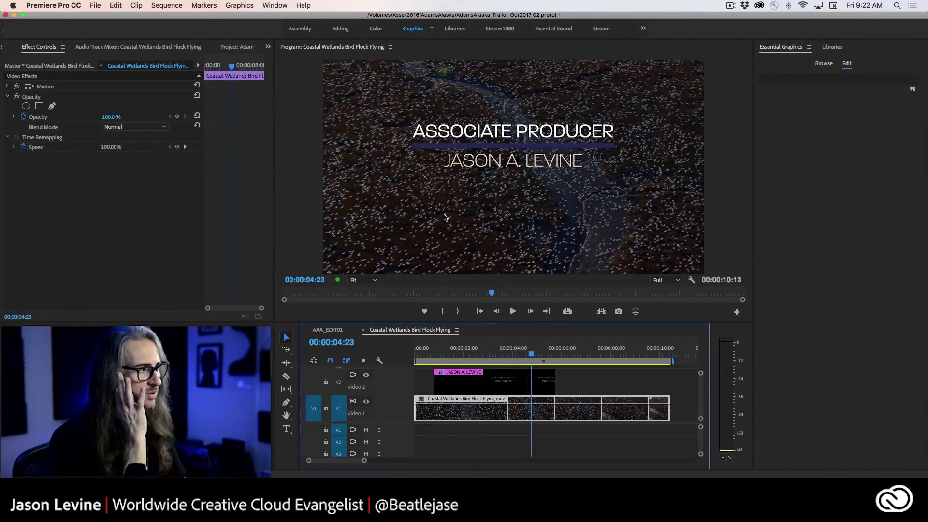
left_click(501, 382)
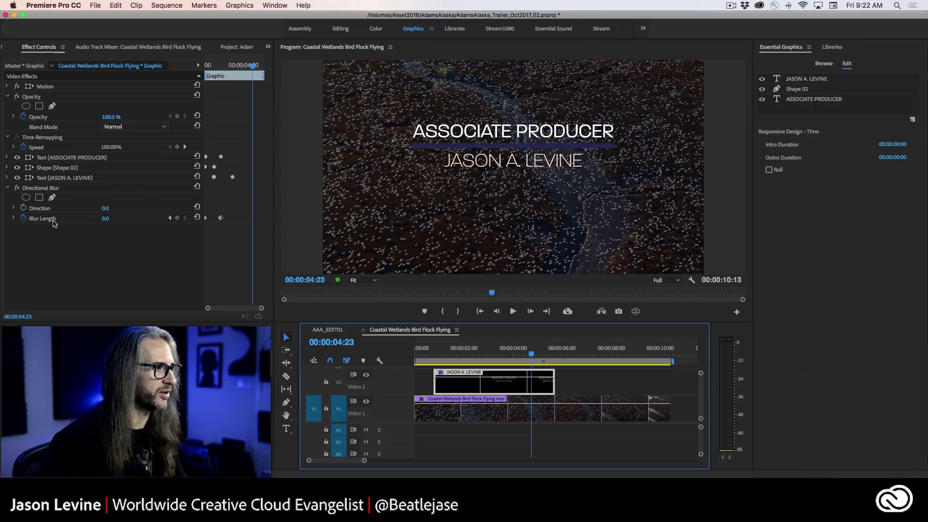
left_click(105, 218)
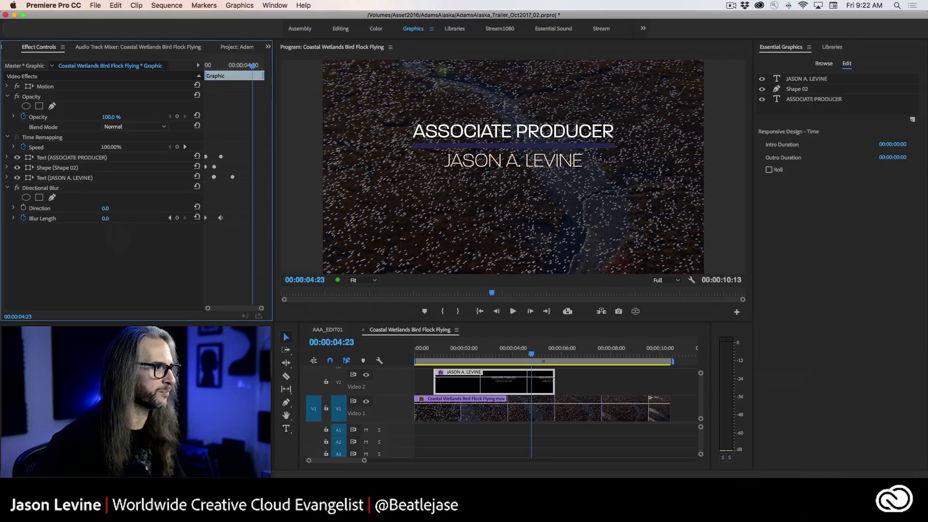
type(".1")
key("Return")
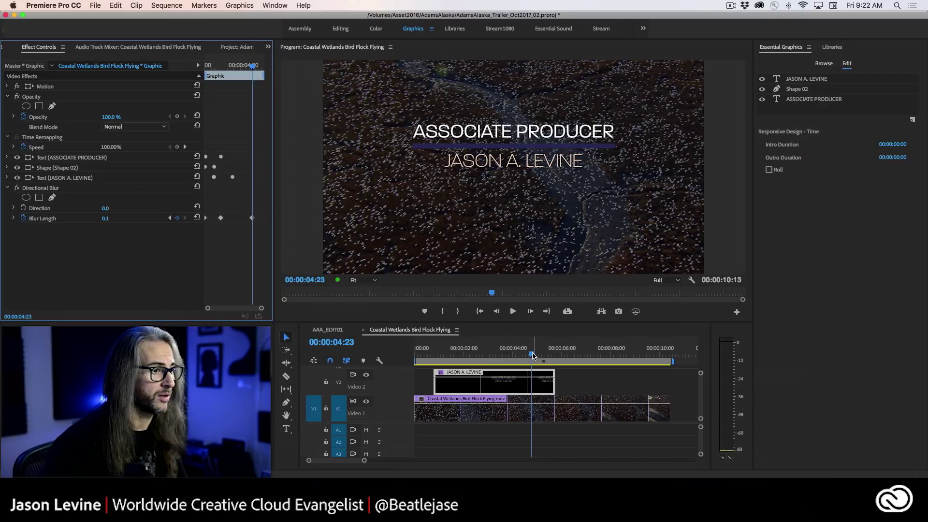
left_click_drag(533, 357, 544, 356)
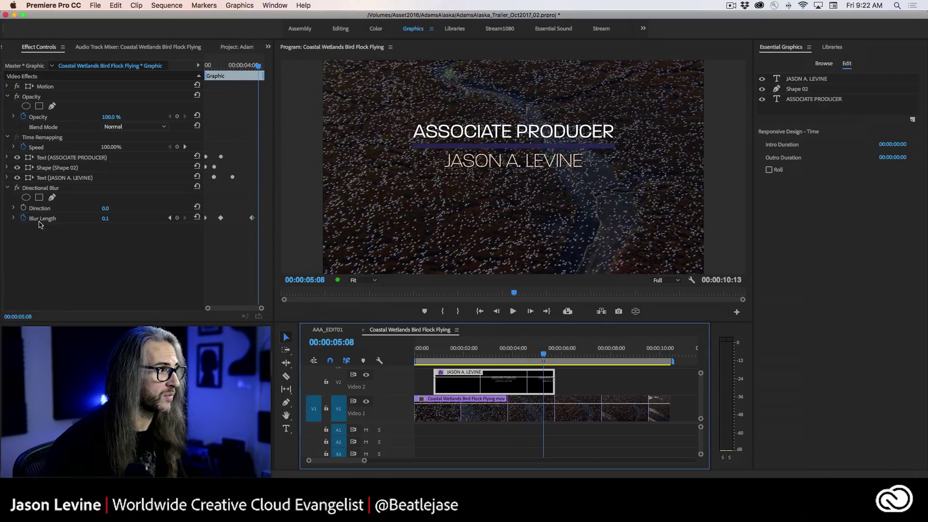
- Raise Blur Length to 190.1 at 00:00:05:08, then start editing the JASON A. LEVINE text's Opacity
left_click_drag(104, 222, 193, 222)
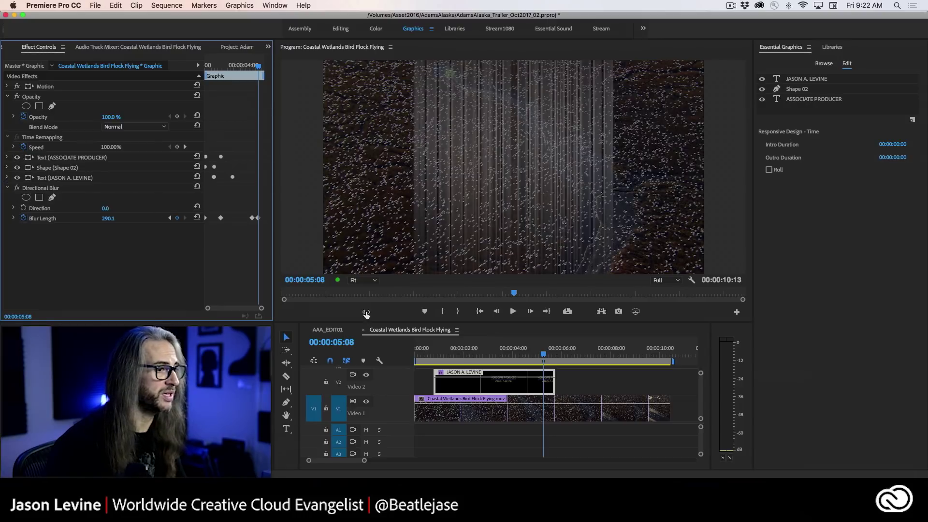
left_click_drag(541, 354, 536, 356)
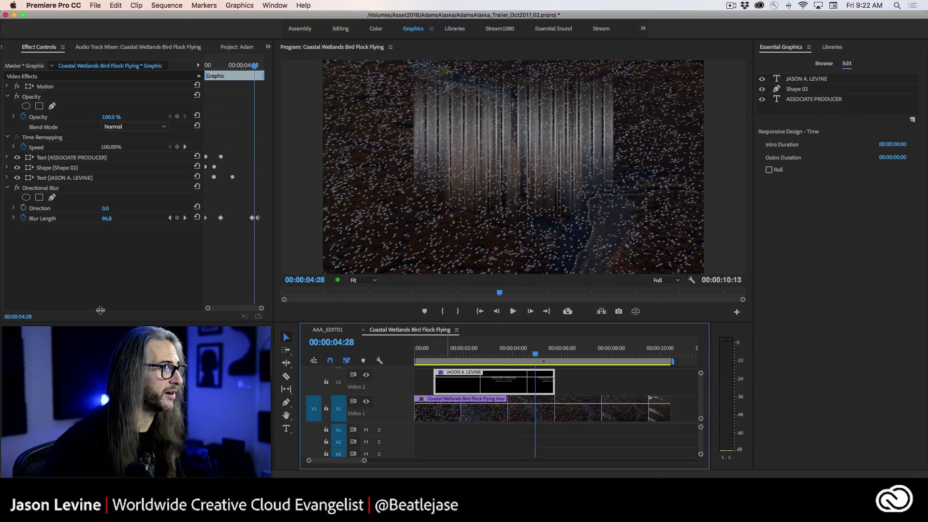
left_click(8, 179)
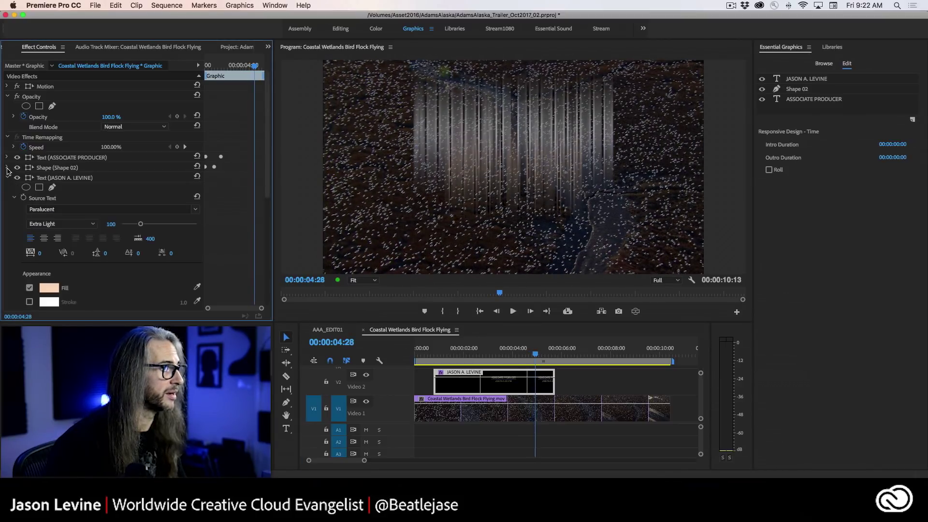
left_click(8, 169)
left_click(6, 167)
left_click(8, 178)
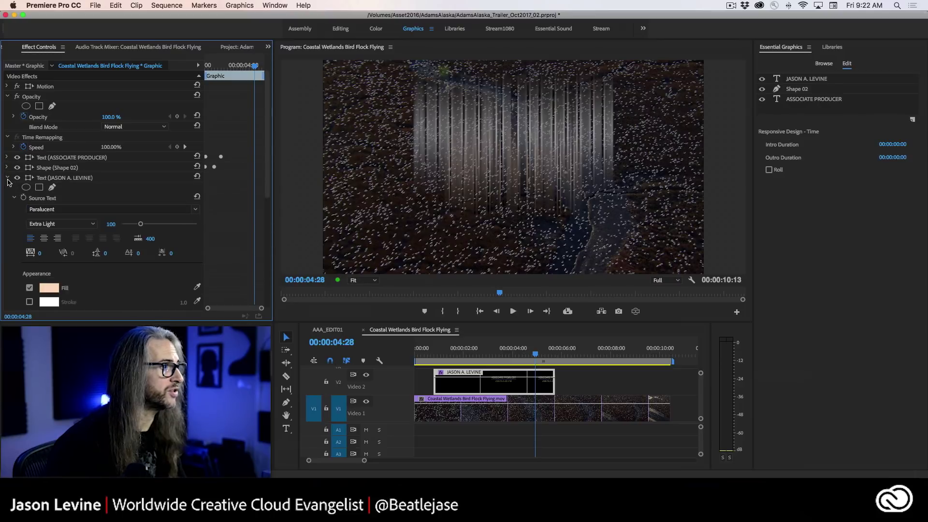
left_click_drag(273, 184, 272, 283)
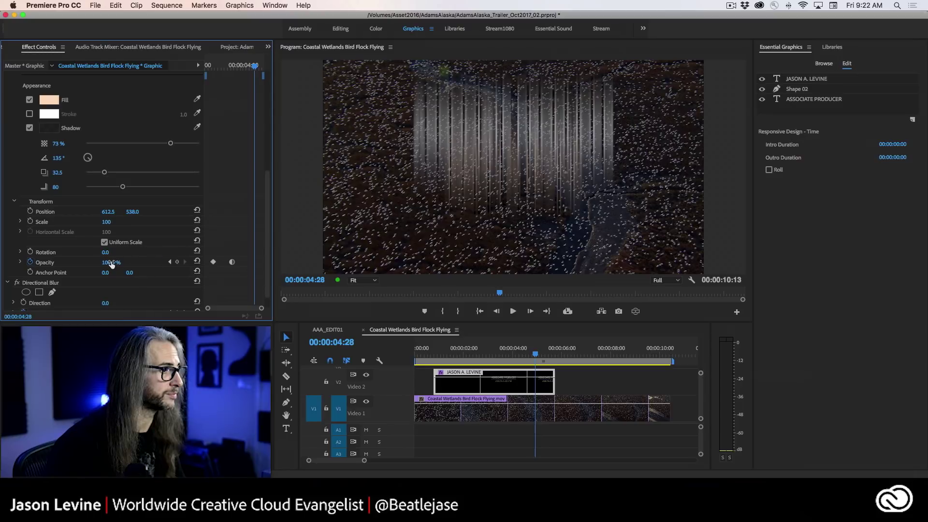
left_click(112, 264)
- Keyframe 99% opacity at 00:00:04:28 on the JASON A. LEVINE text and the Shape 02 bar
type("99")
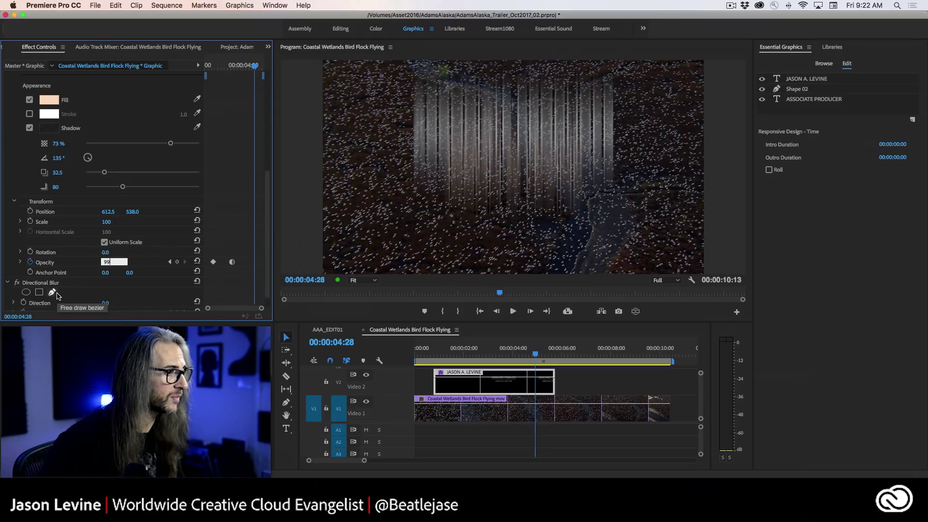
key("Return")
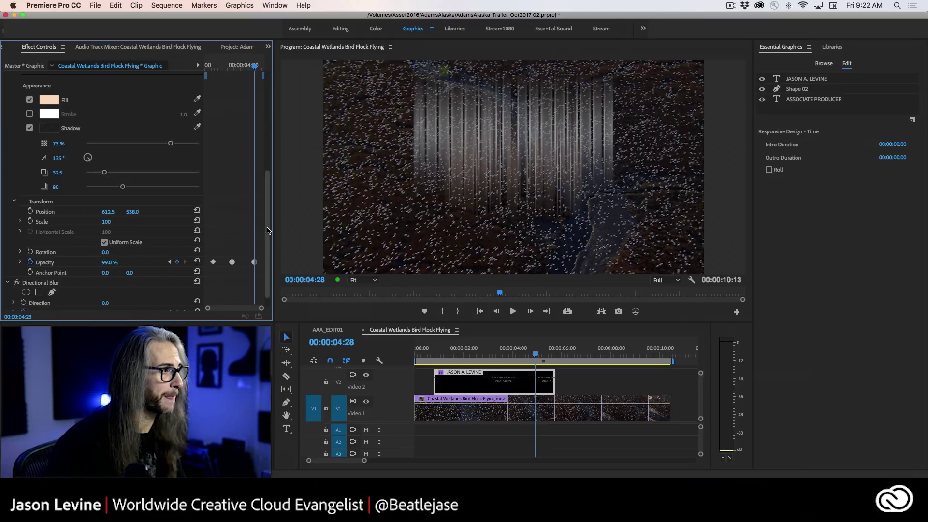
scroll(268, 232, "up", 10)
left_click(8, 168)
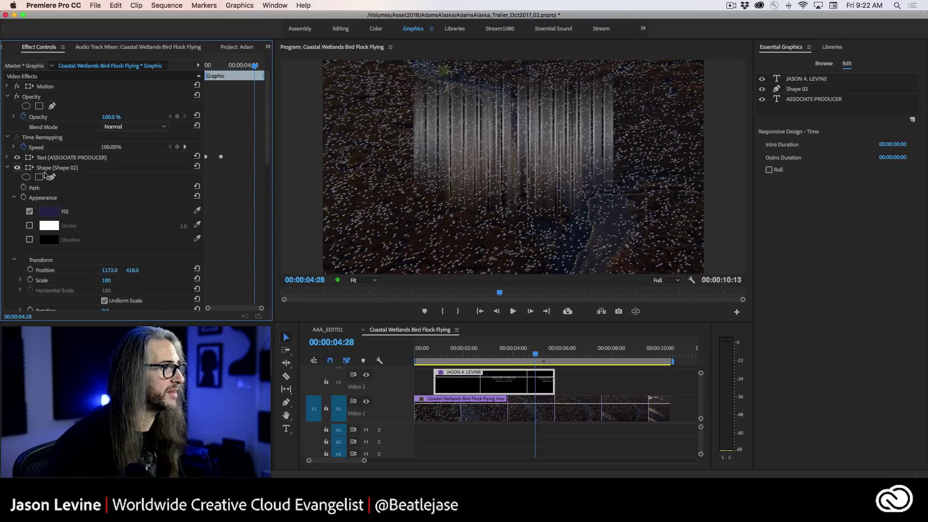
scroll(271, 213, "down", 5)
scroll(270, 223, "down", 4)
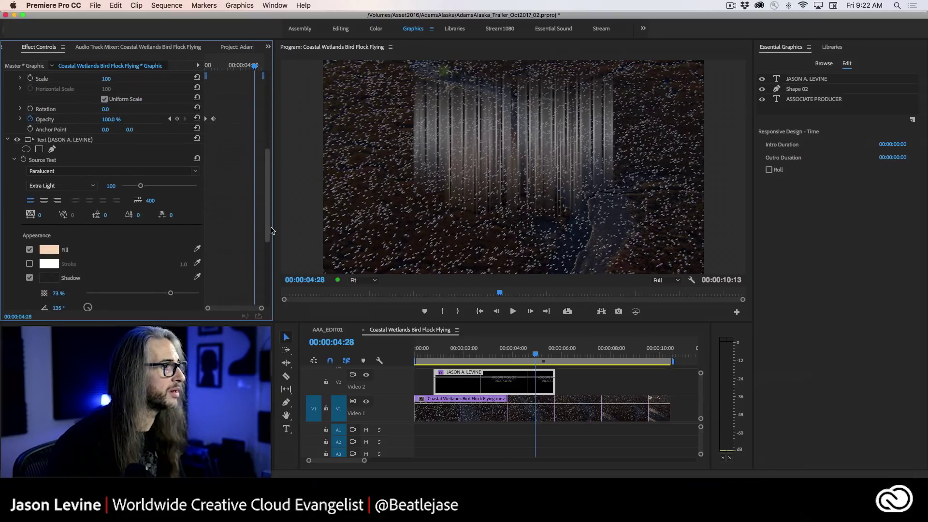
left_click(108, 139)
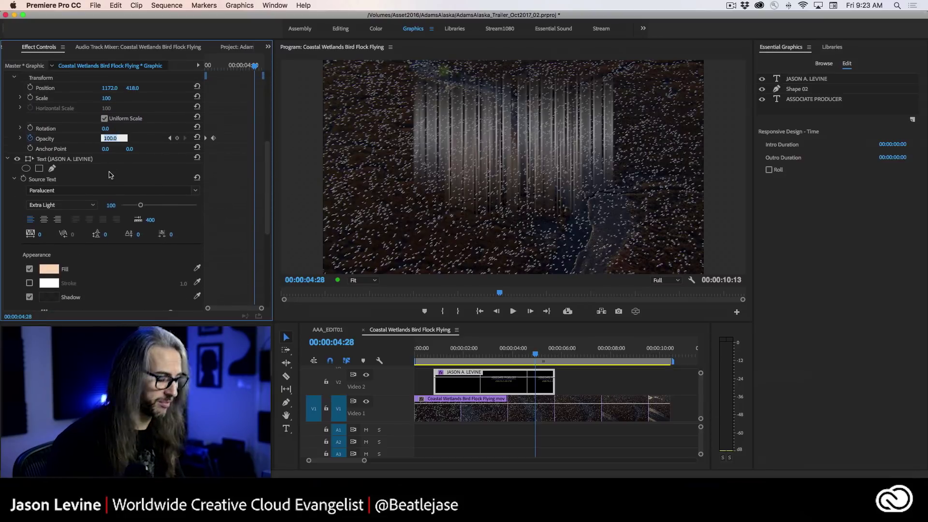
type("99")
key("Return")
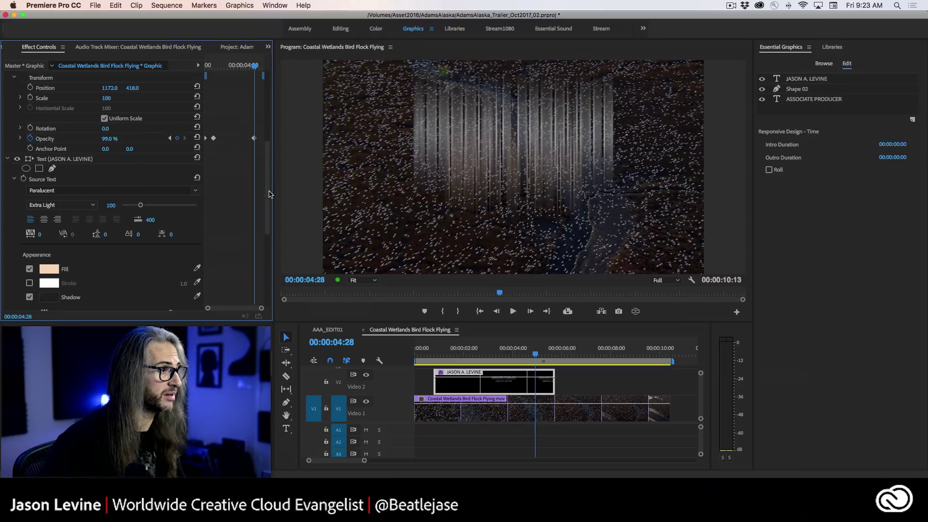
- Keyframe the ASSOCIATE PRODUCER text's opacity at 99%
scroll(270, 194, "up", 10)
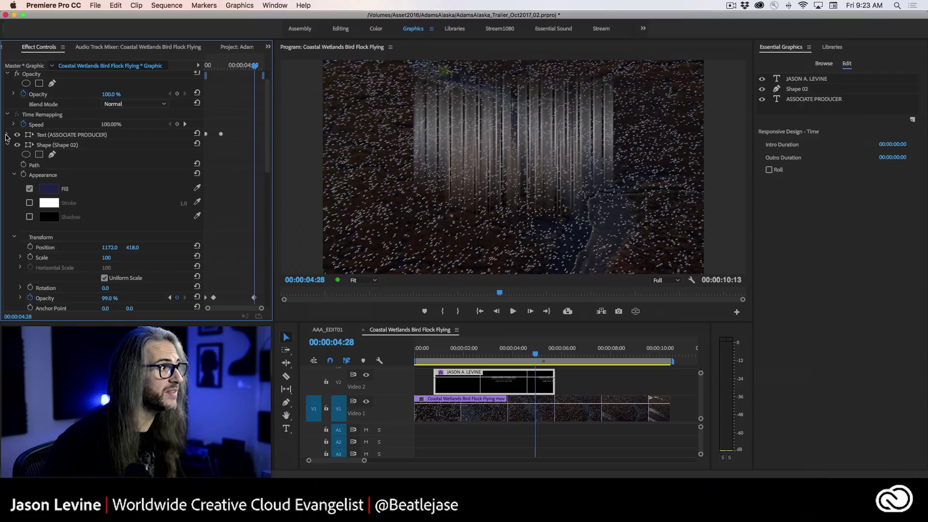
left_click(7, 135)
scroll(269, 147, "down", 5)
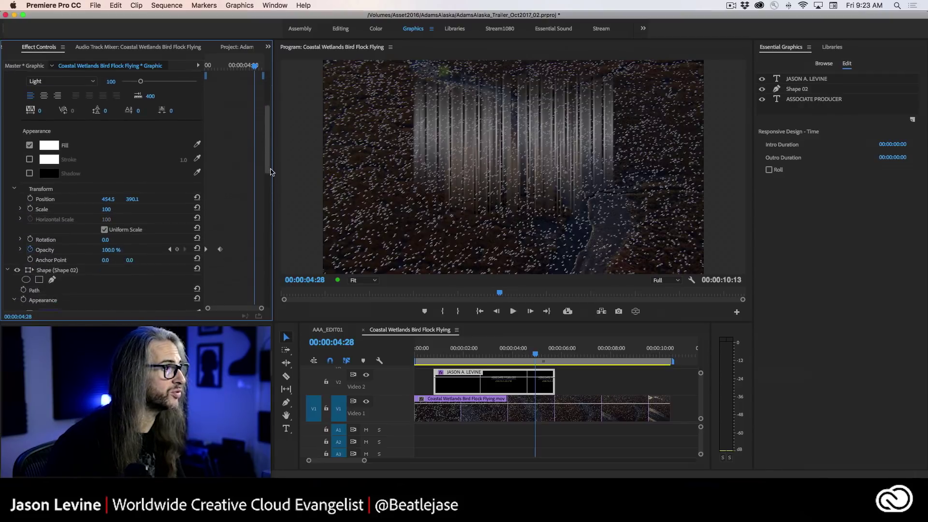
left_click(111, 205)
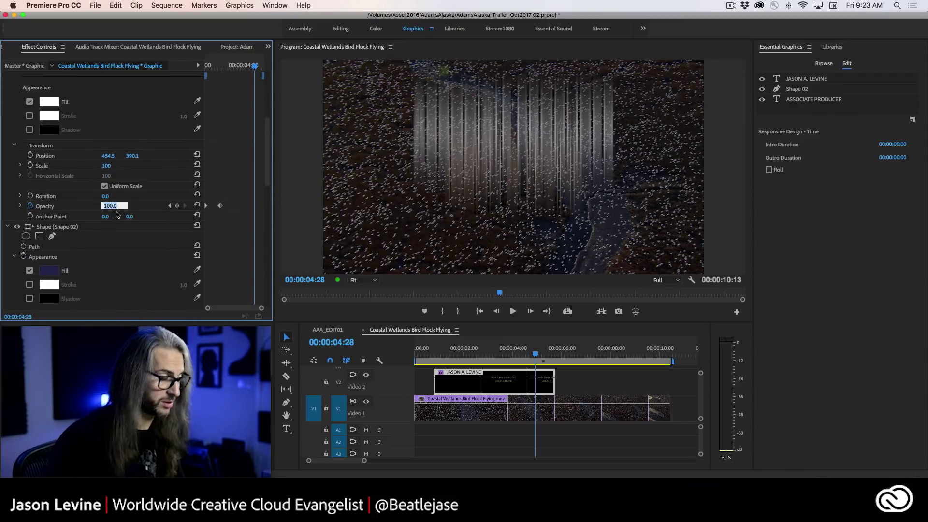
type("99")
key("Return")
- At 00:00:05:05, keyframe the name text, Shape 02 bar and ASSOCIATE PRODUCER text to 0% opacity
left_click_drag(265, 173, 264, 310)
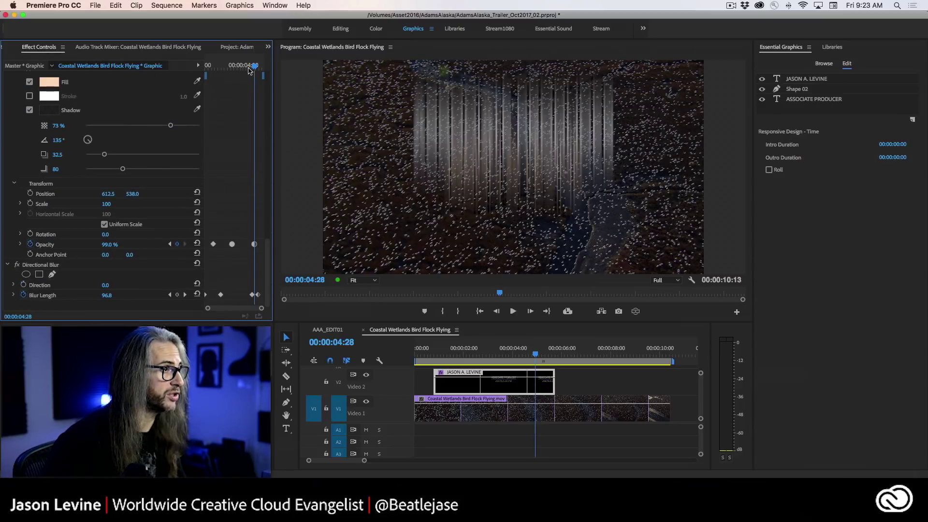
left_click_drag(256, 68, 258, 68)
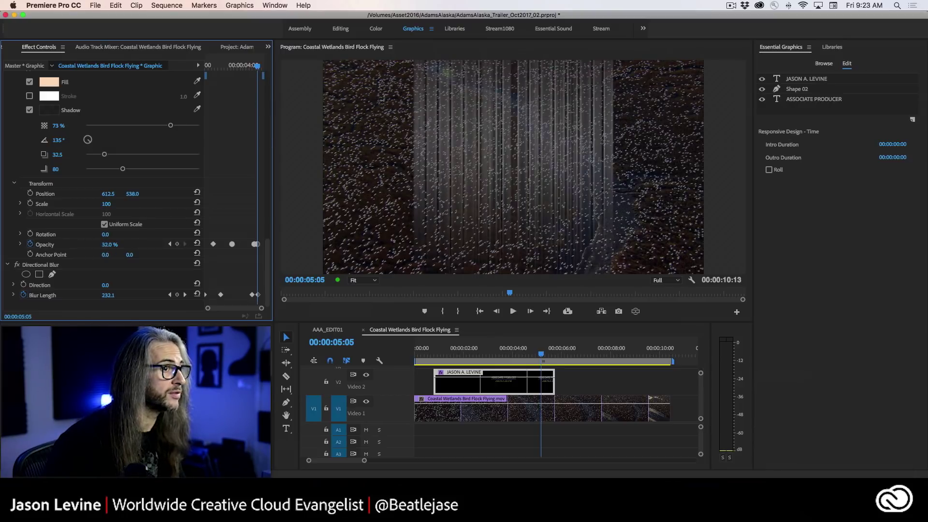
left_click_drag(109, 244, 104, 245)
left_click_drag(268, 244, 272, 164)
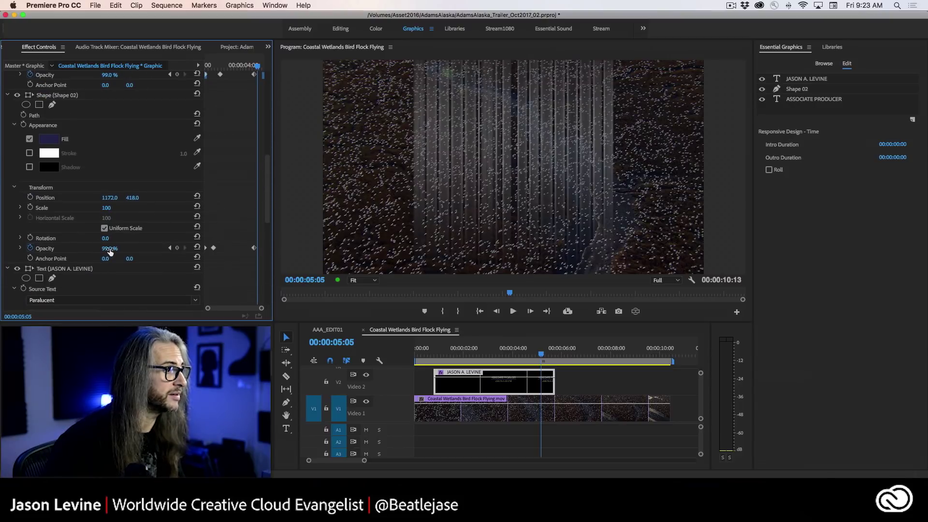
left_click_drag(109, 248, 96, 249)
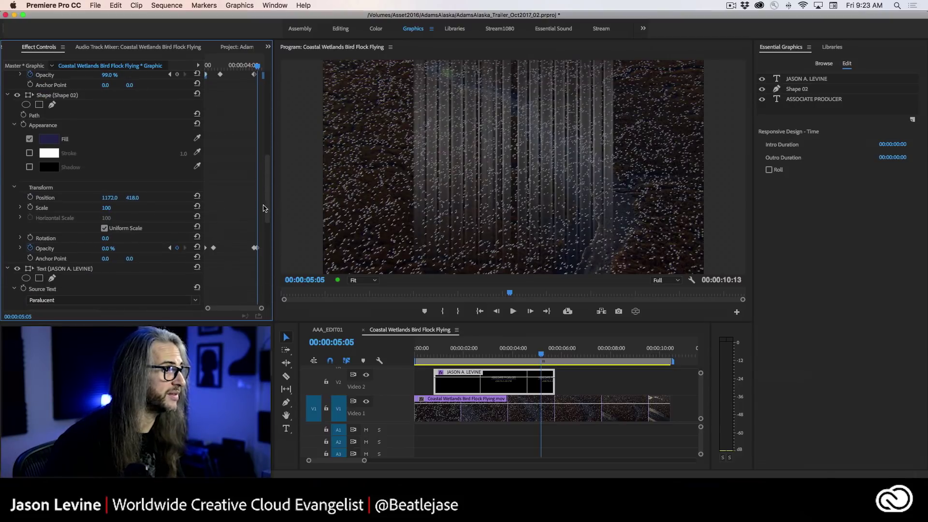
left_click_drag(269, 196, 270, 150)
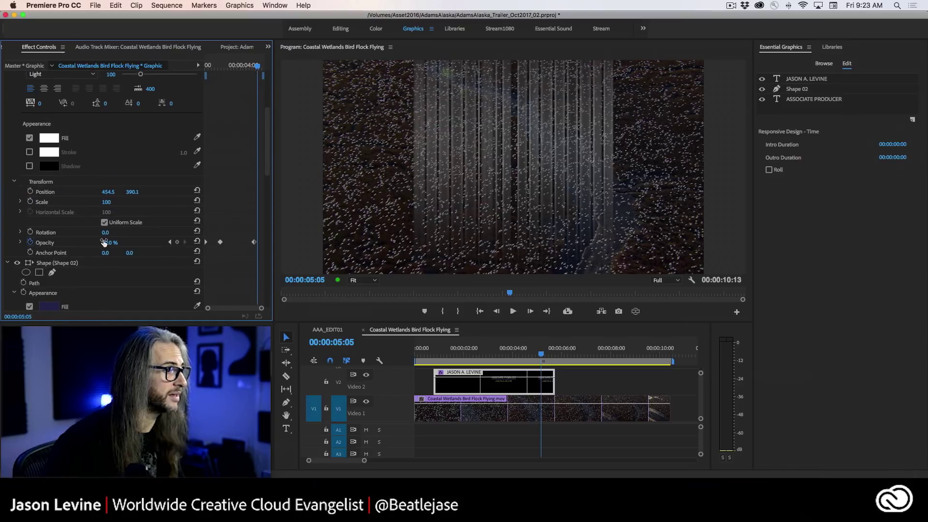
left_click_drag(108, 242, 94, 243)
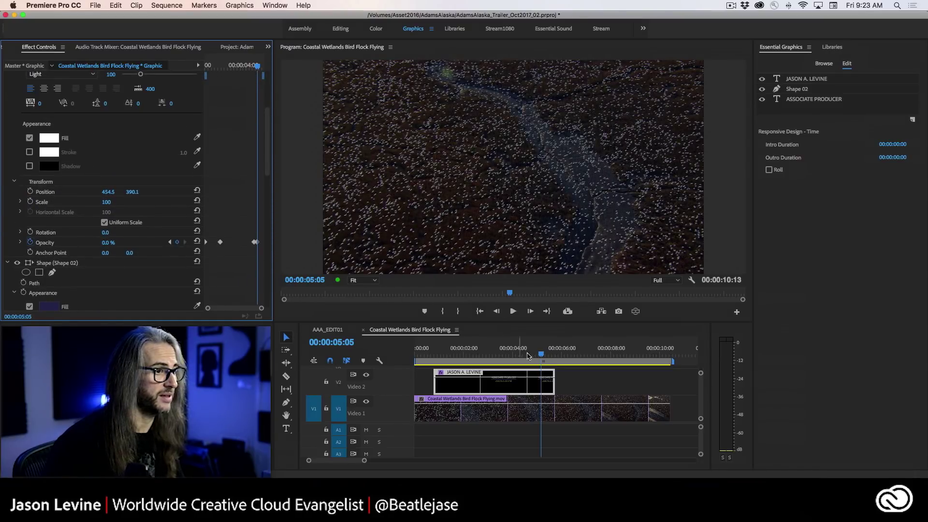
left_click_drag(541, 355, 425, 354)
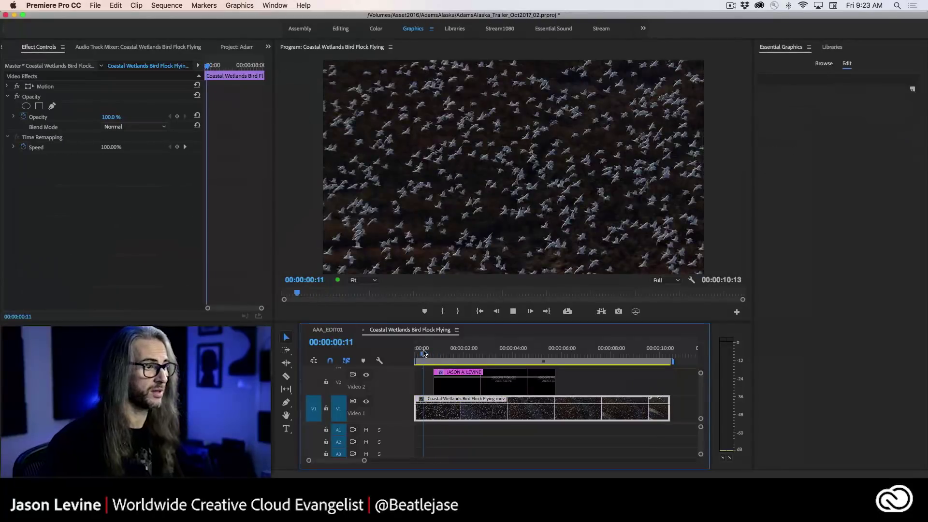
- Play back the title fade-out, then return to 00:00:02:11 with the JASON A. LEVINE graphic selected
key("space")
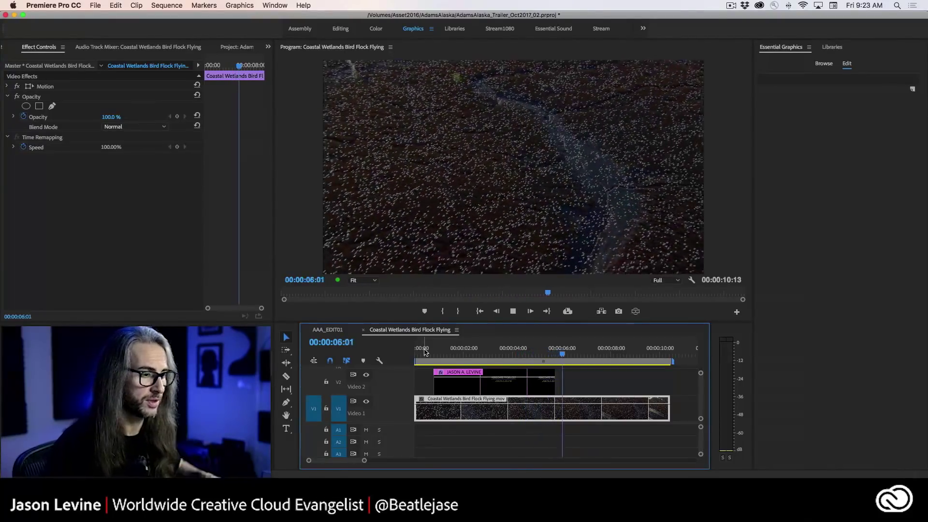
key("space")
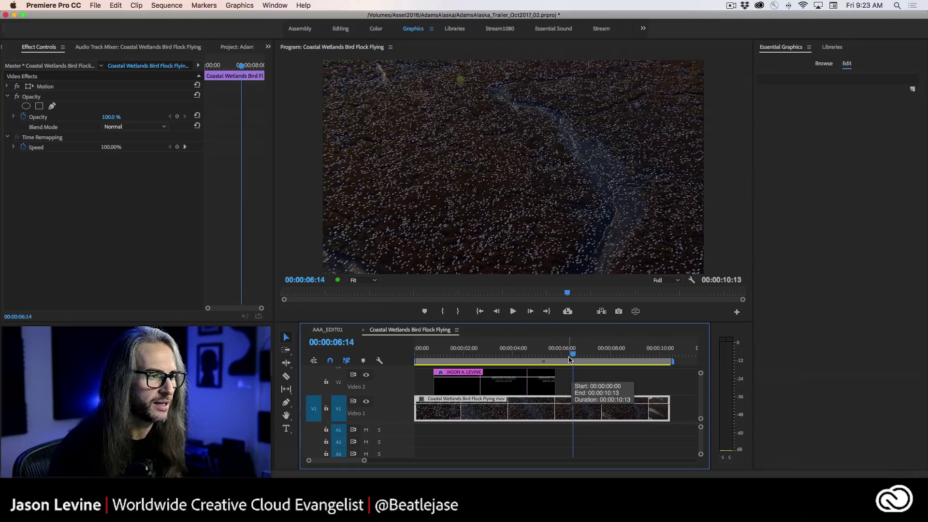
left_click(473, 349)
left_click(494, 387)
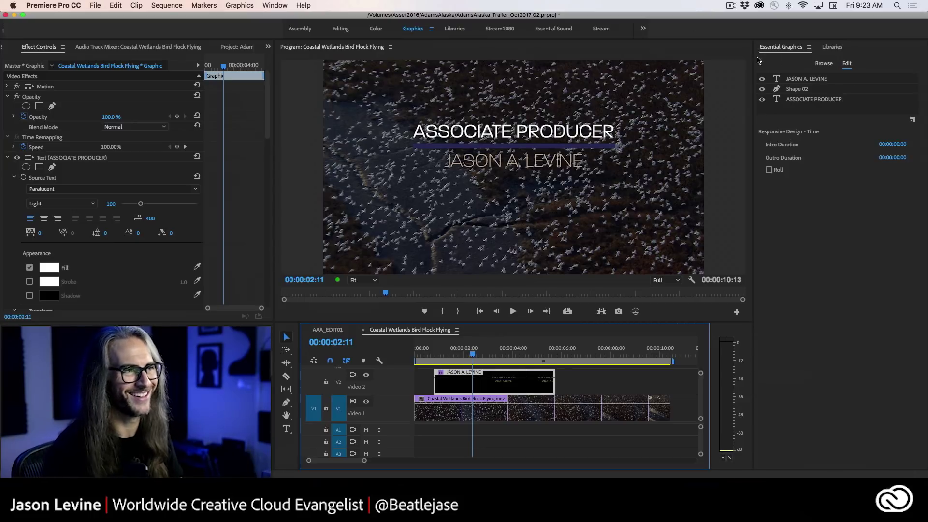
- Create a master text style named 'Show2ndLine' from the JASON A. LEVINE text layer
left_click(812, 80)
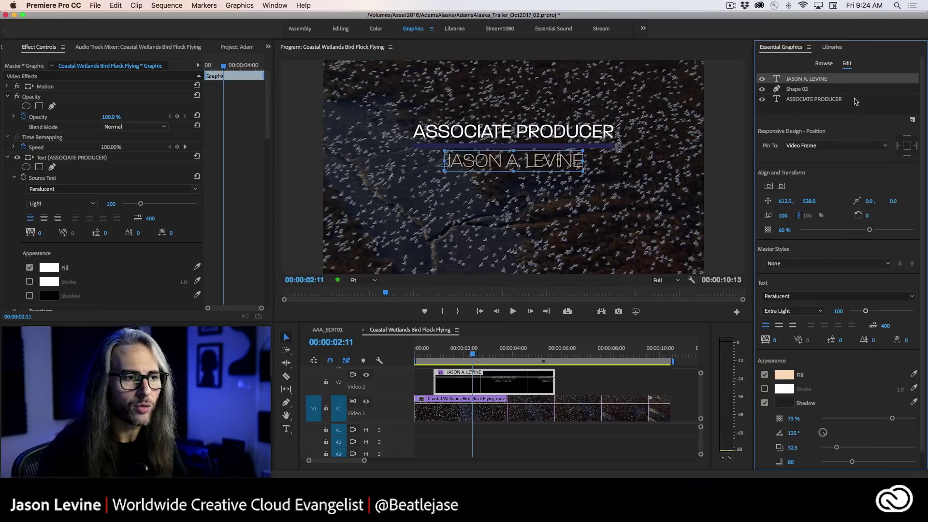
left_click(851, 263)
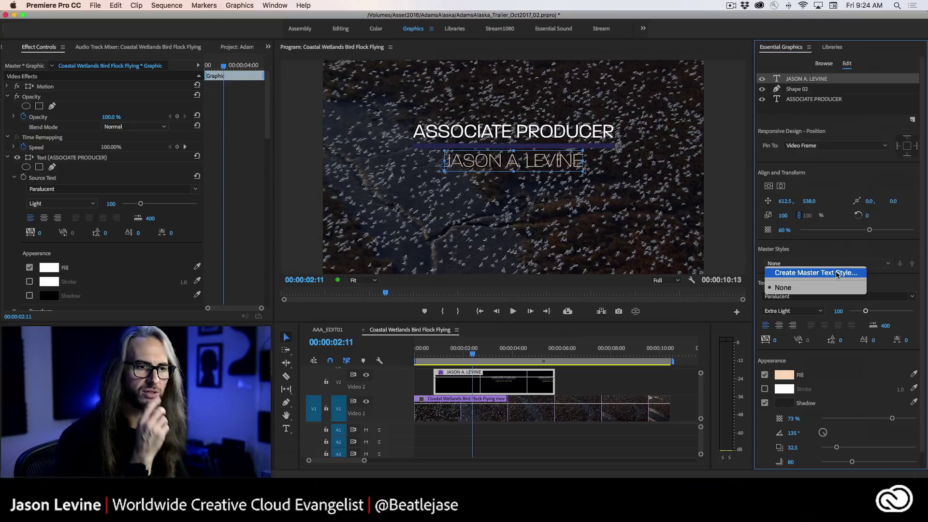
left_click(817, 274)
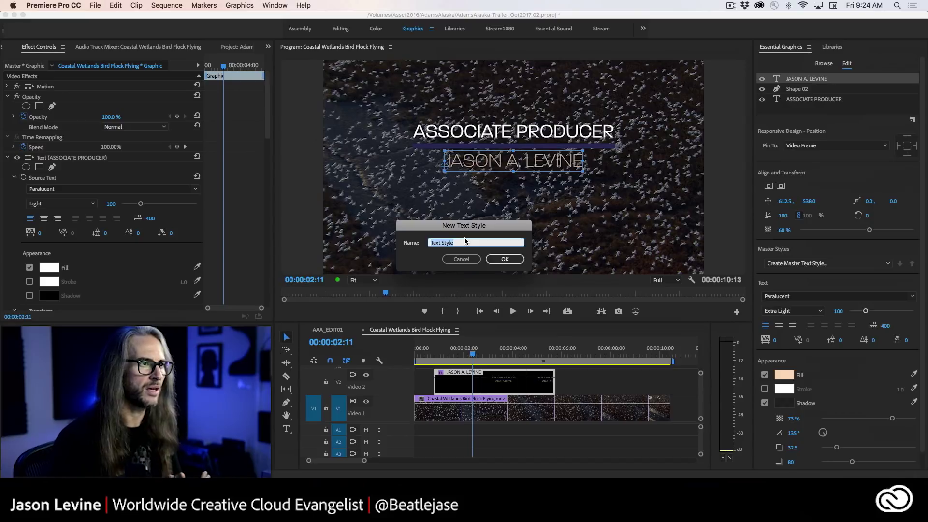
type("ShowIntro2ndLine")
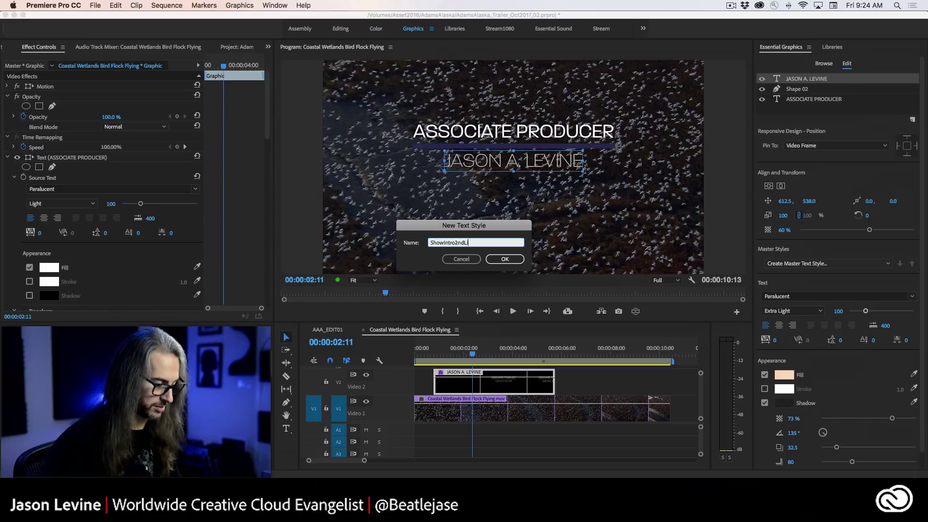
left_click(455, 243)
key("BackSpace")
key("BackSpace")
key("BackSpace")
key("BackSpace")
key("BackSpace")
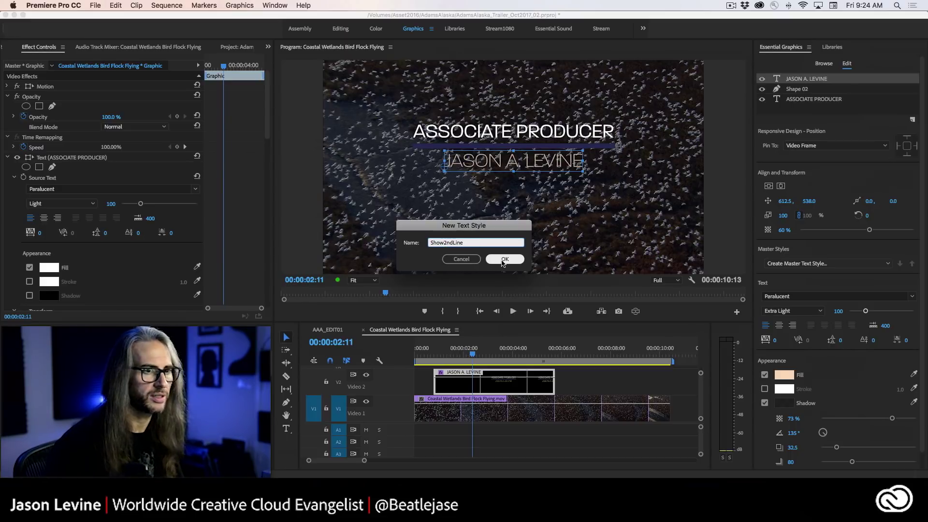
left_click(503, 260)
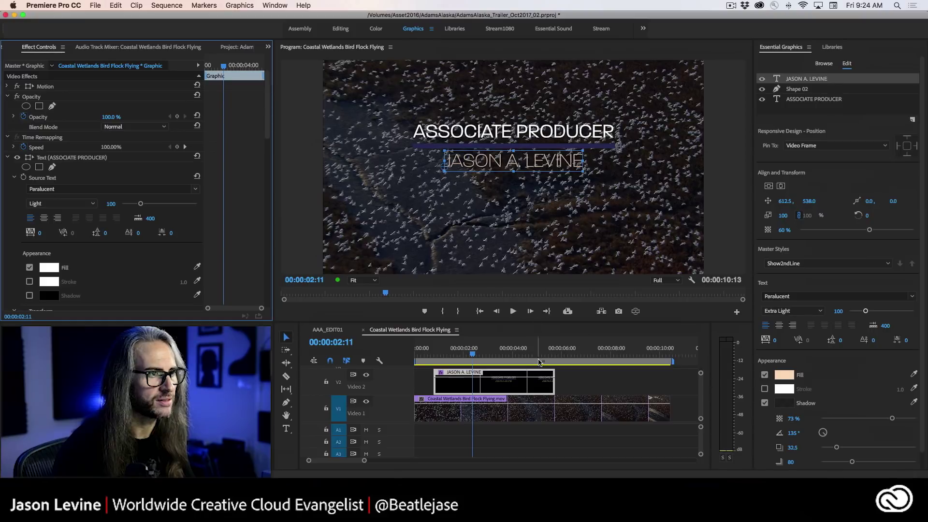
- Trim the name graphic's end slightly and duplicate the bird-flock clip twice along Video 1
left_click(552, 387)
mouse_move(552, 387)
left_mouse_down()
mouse_move(537, 387)
mouse_move(554, 391)
left_mouse_up()
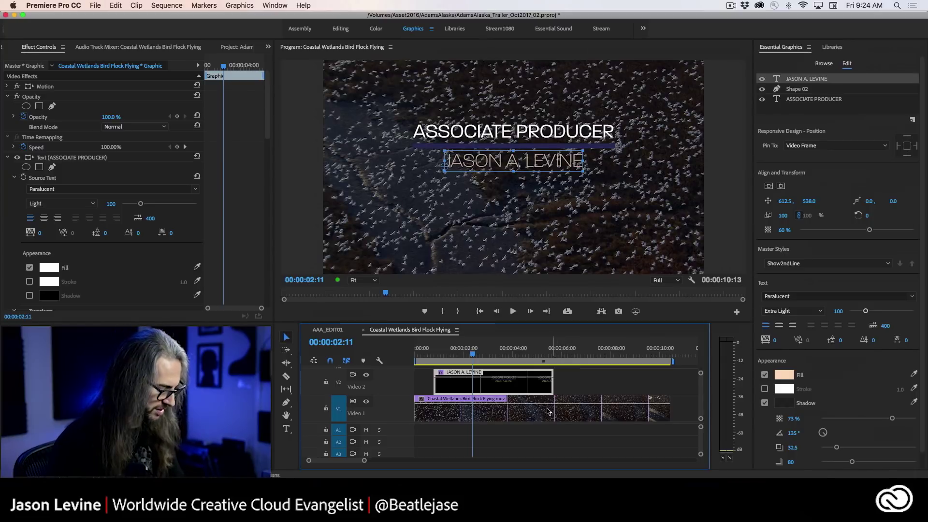
left_click_drag(527, 413, 697, 416)
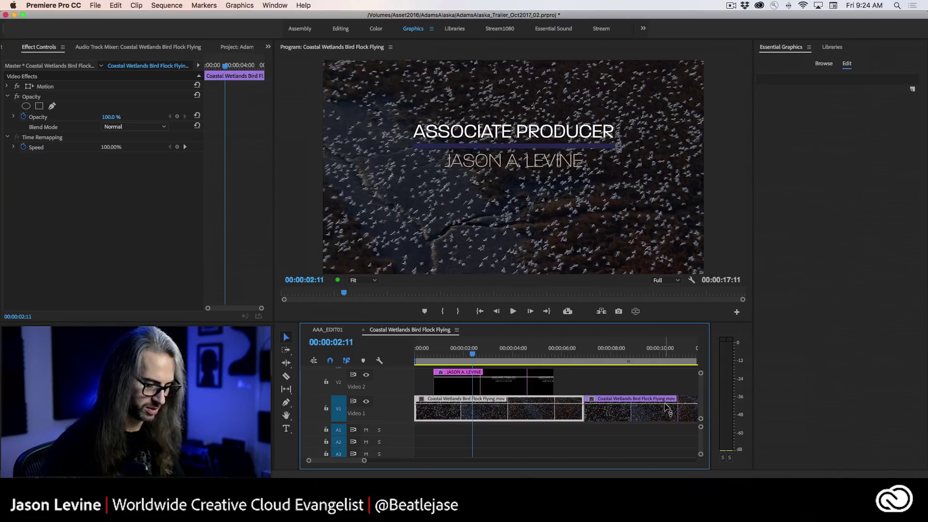
key("minus")
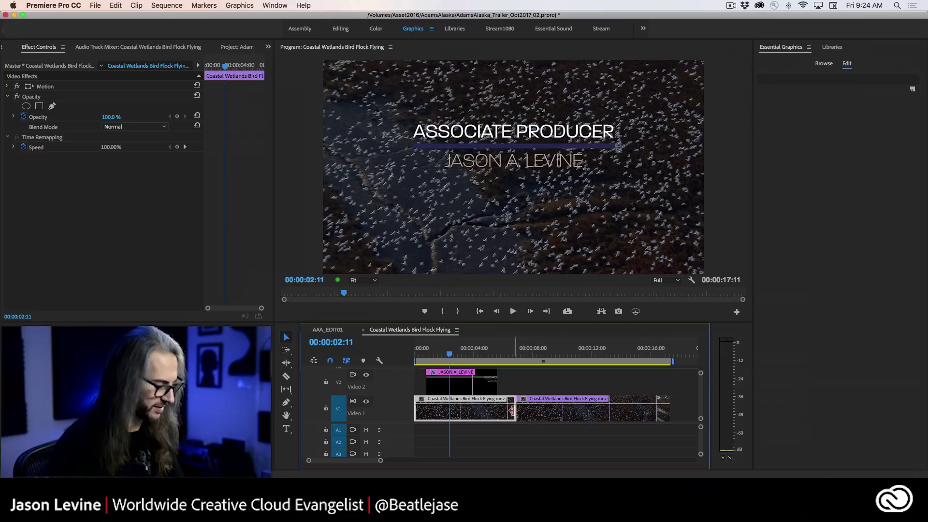
left_click_drag(511, 411, 705, 416)
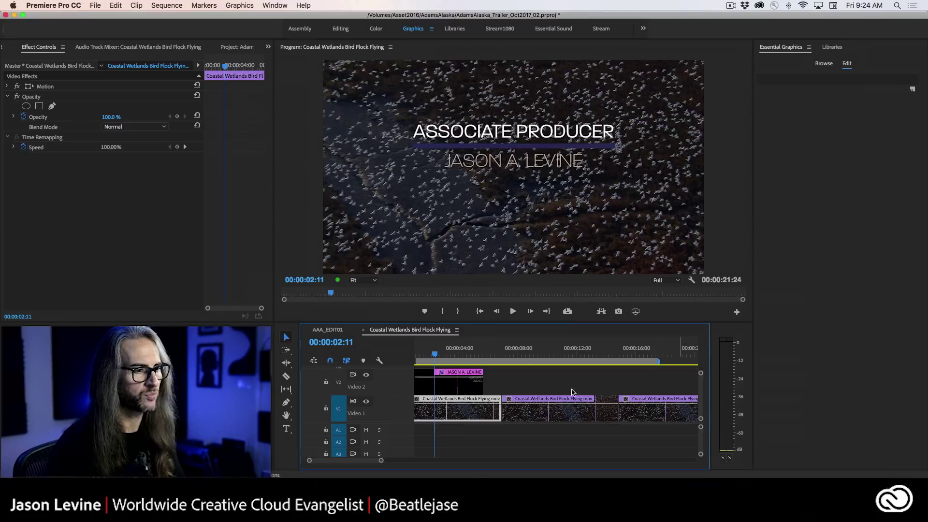
scroll(520, 383, "left", 2)
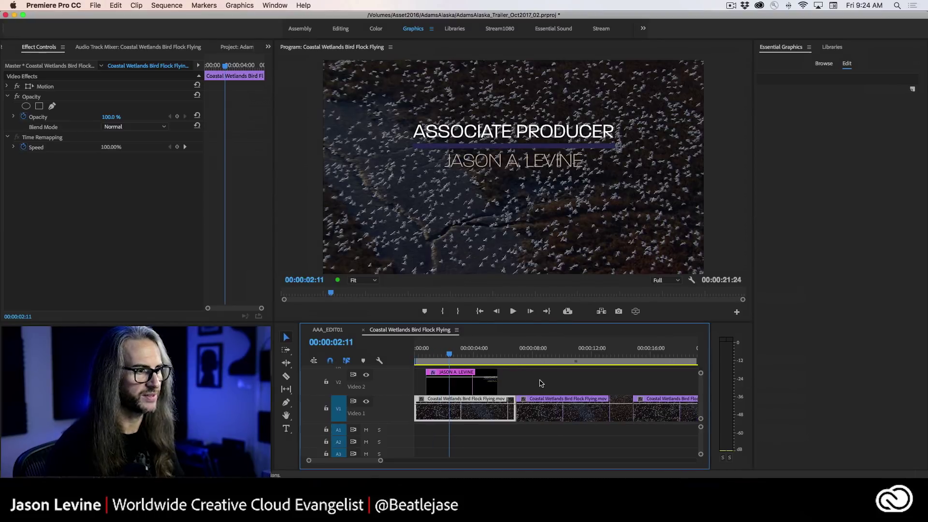
left_click(448, 385)
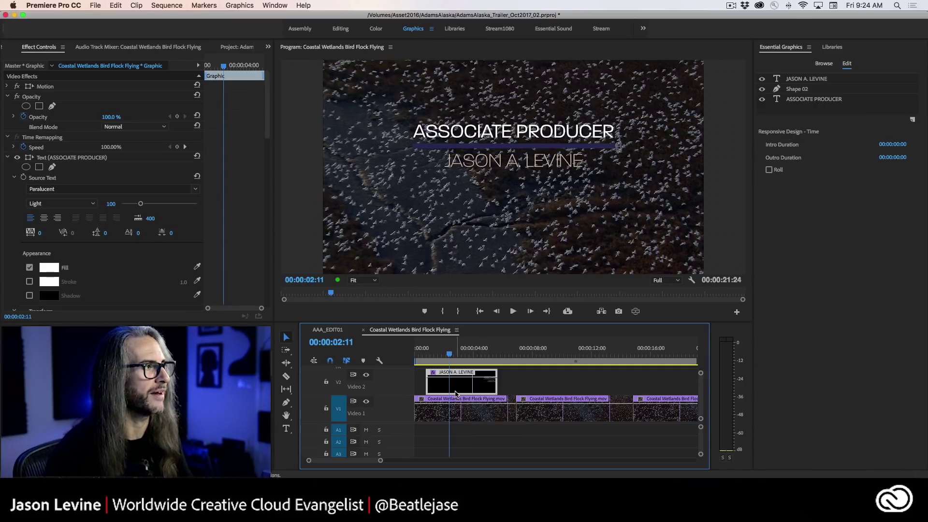
- Open Export As Motion Graphics Template for the V2 name graphic clip
left_click(247, 5)
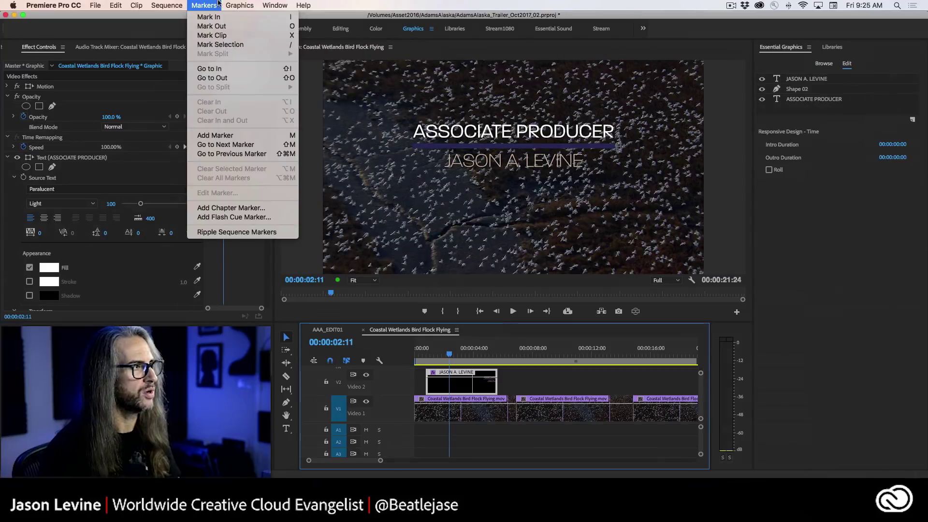
left_click(240, 5)
right_click(461, 381)
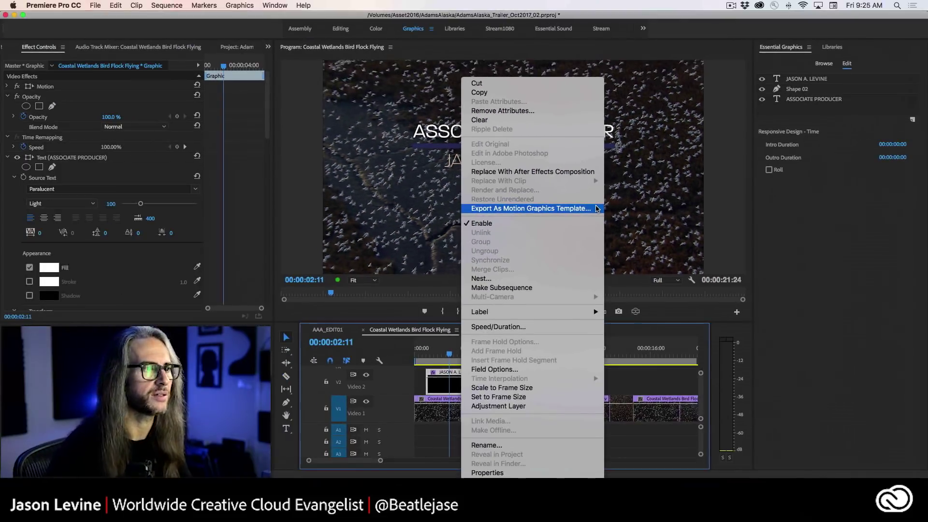
left_click(575, 209)
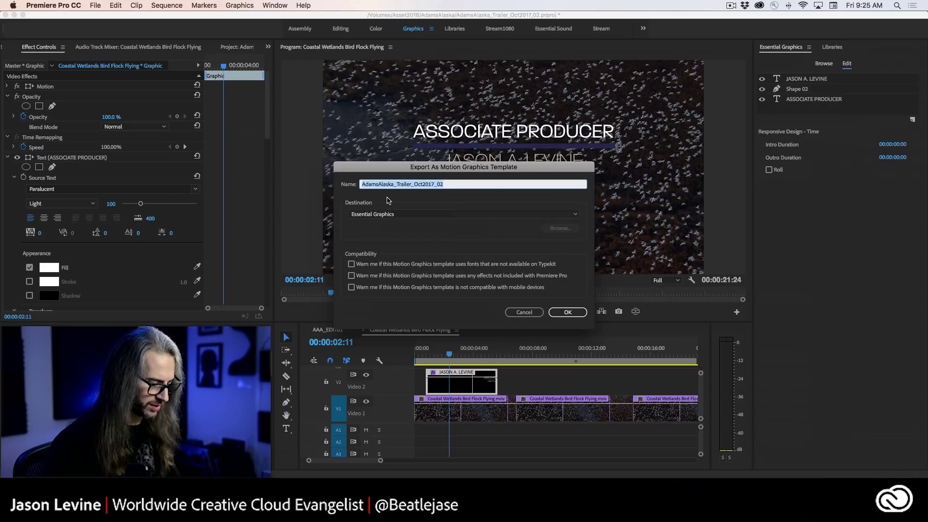
- Export the template as 'ShowTitle-2Clr' to the personal Creative Cloud library
type("ShowTitle-2Clr")
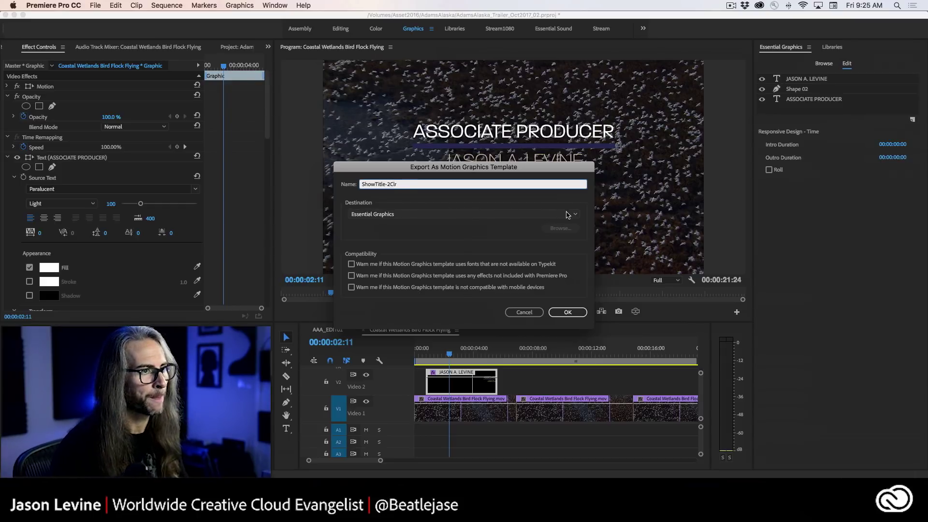
left_click(568, 215)
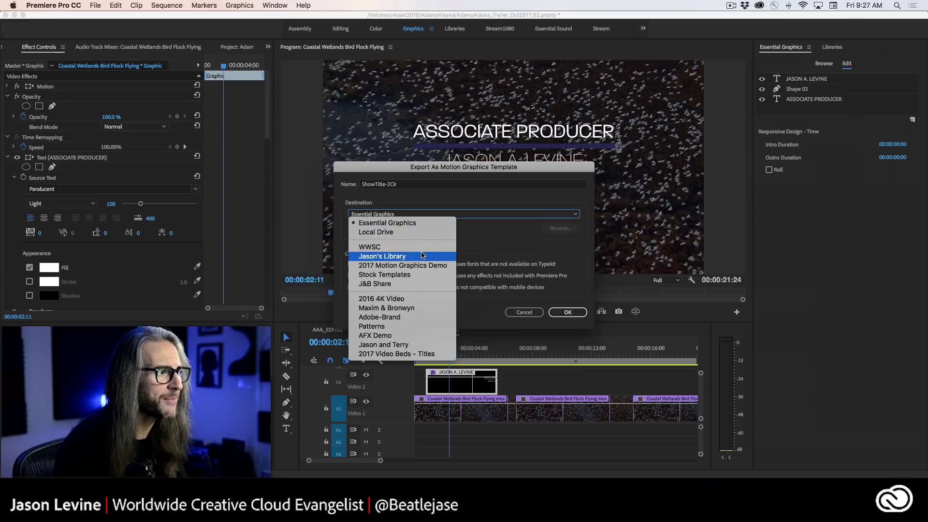
left_click(424, 257)
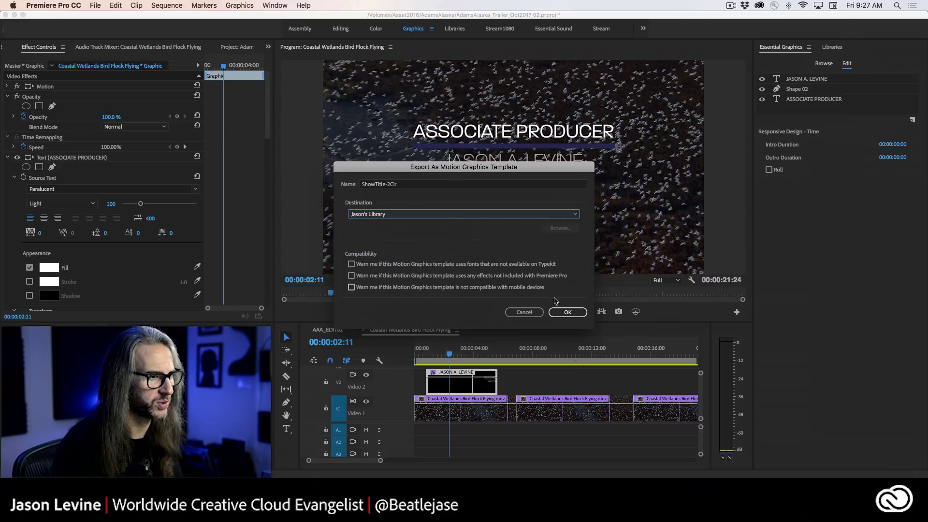
left_click(570, 313)
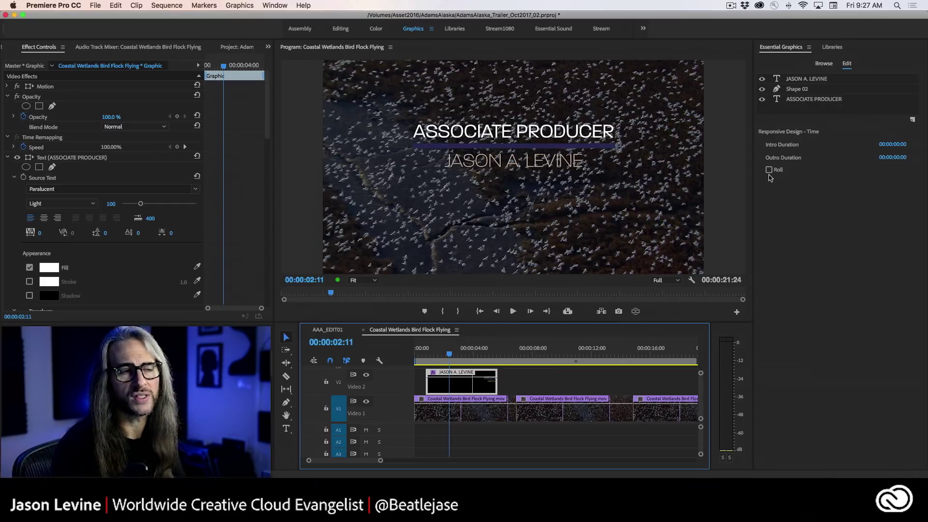
- Place the ShowTitle-2Clr template on Video 2 after the first title and add a copy further along
left_click(833, 46)
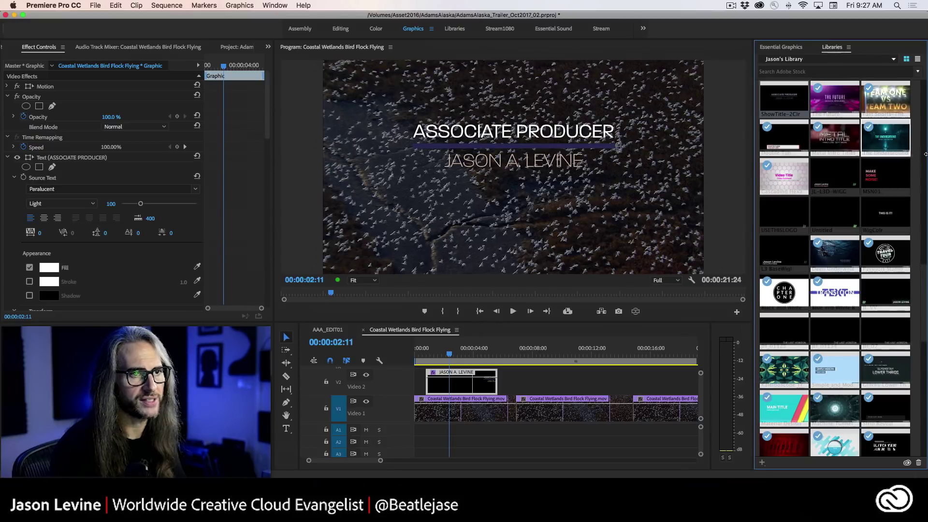
mouse_move(922, 285)
left_mouse_down()
mouse_move(926, 396)
mouse_move(926, 275)
mouse_move(926, 295)
left_mouse_up()
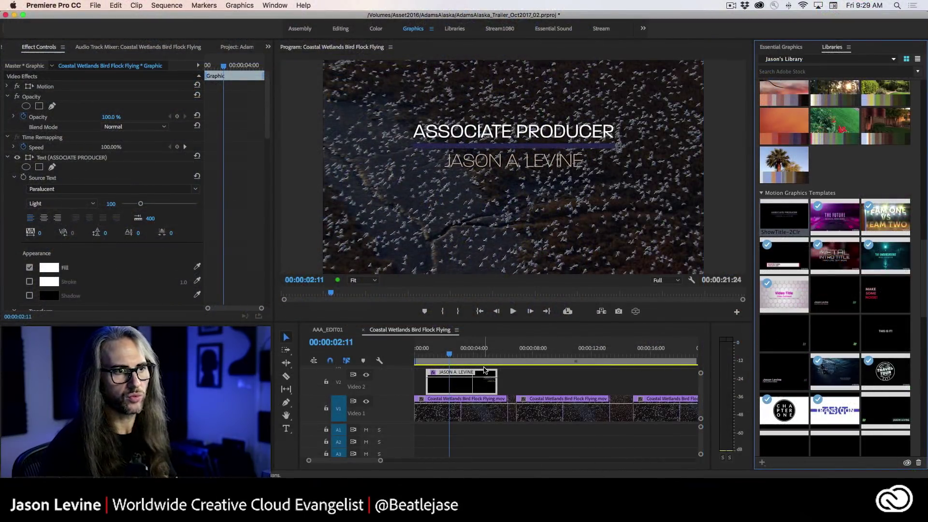
left_click_drag(787, 221, 512, 387)
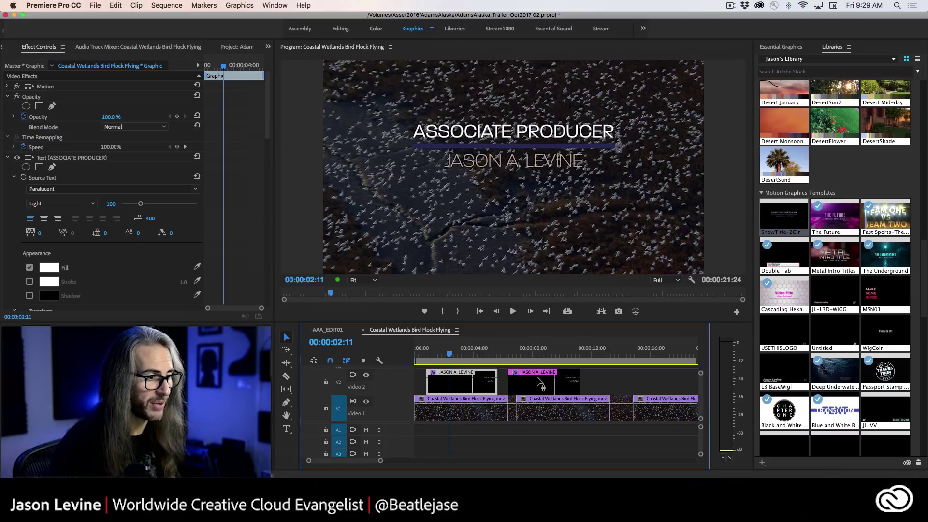
left_click_drag(540, 383, 625, 384)
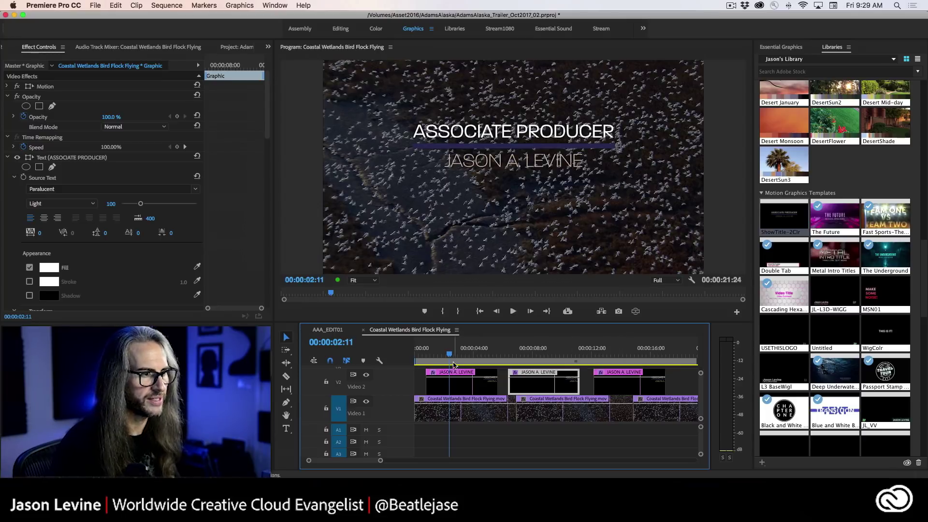
left_click_drag(452, 357, 540, 357)
- Change the middle title's ASSOCIATE PRODUCER line to 'EXECUTIVE DIRECTOR' and centre it horizontally
left_click(544, 383)
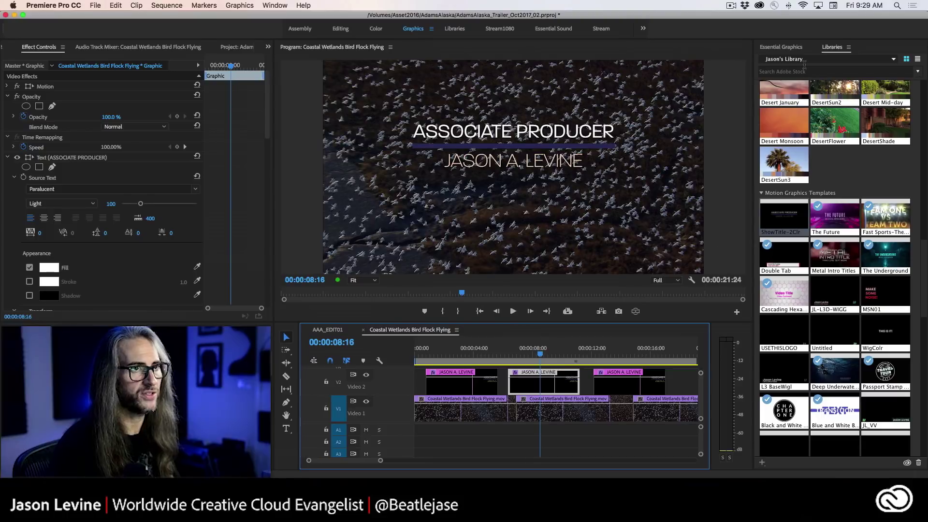
left_click(787, 47)
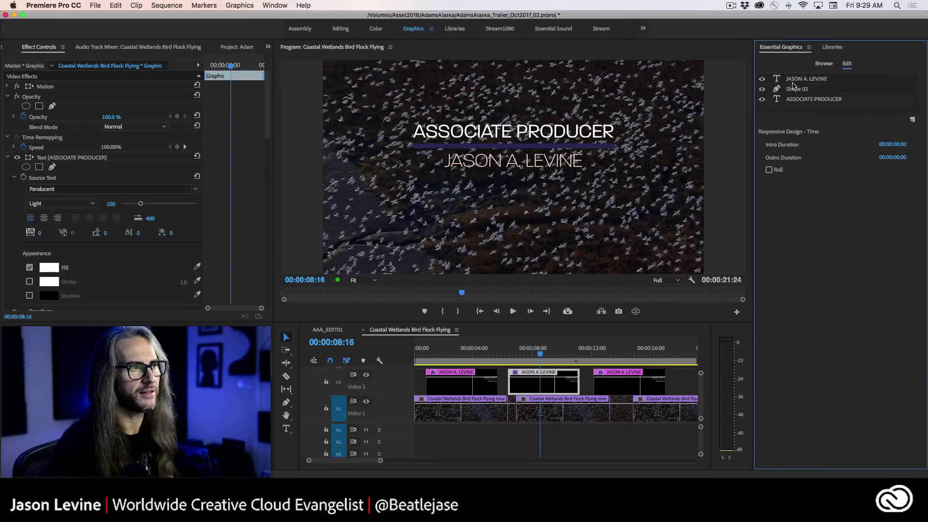
left_click(817, 101)
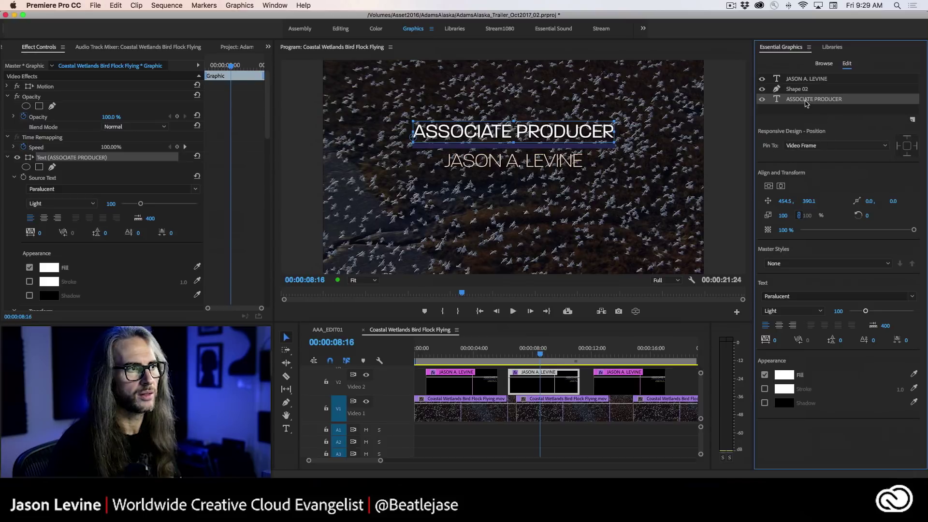
left_click(286, 428)
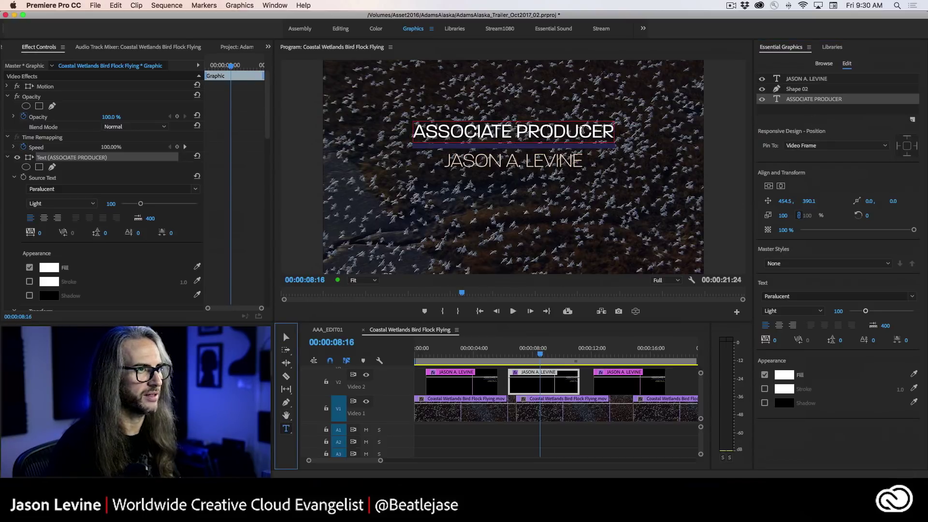
left_click_drag(612, 132, 406, 137)
type("EXEUTIVE")
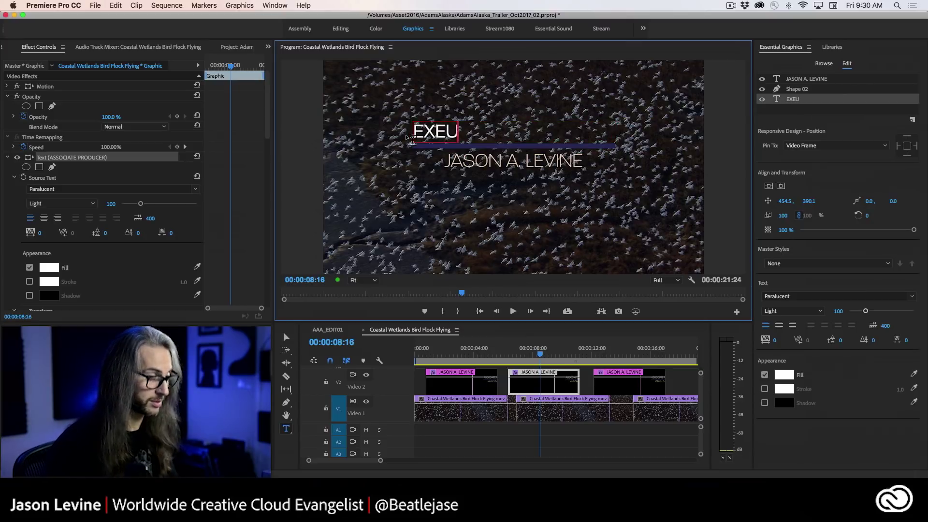
key("BackSpace")
key("BackSpace")
key("BackSpace")
key("BackSpace")
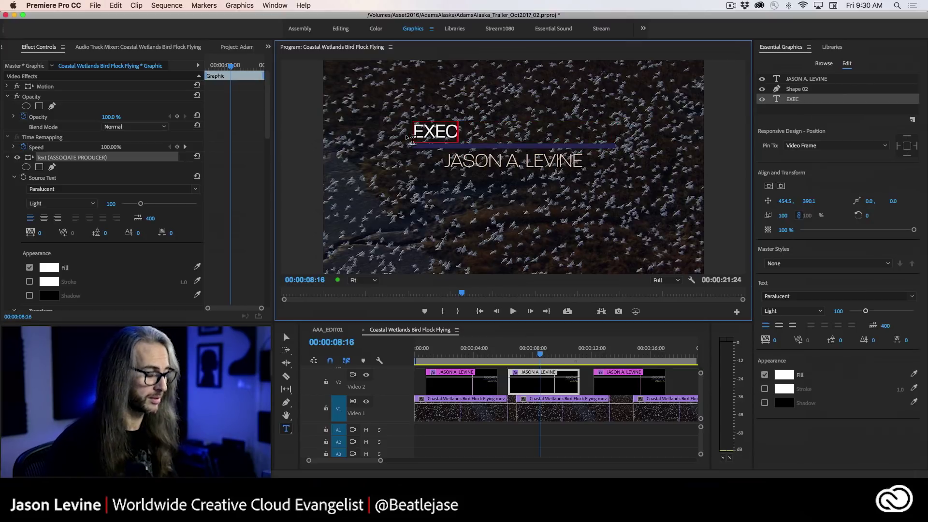
type("UTIVE DFIRE")
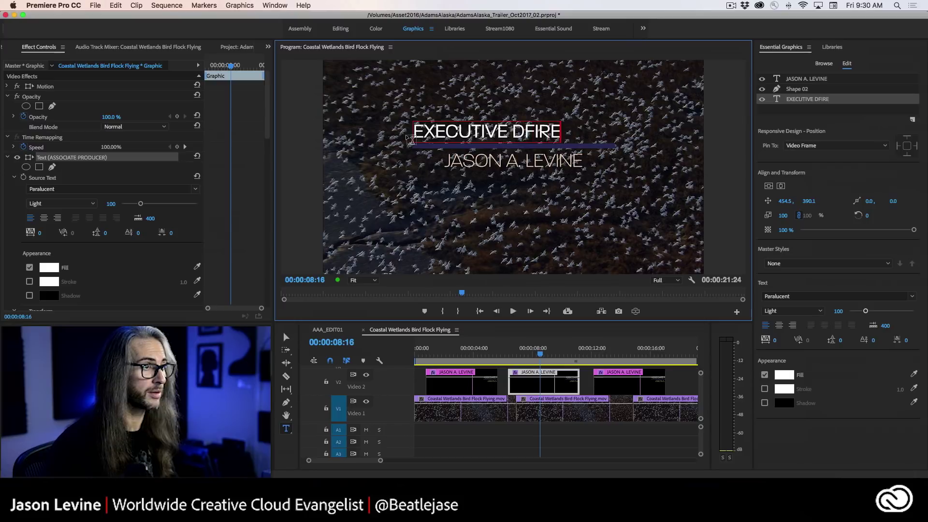
key("BackSpace")
key("BackSpace")
key("BackSpace")
key("BackSpace")
type("IRECTOR")
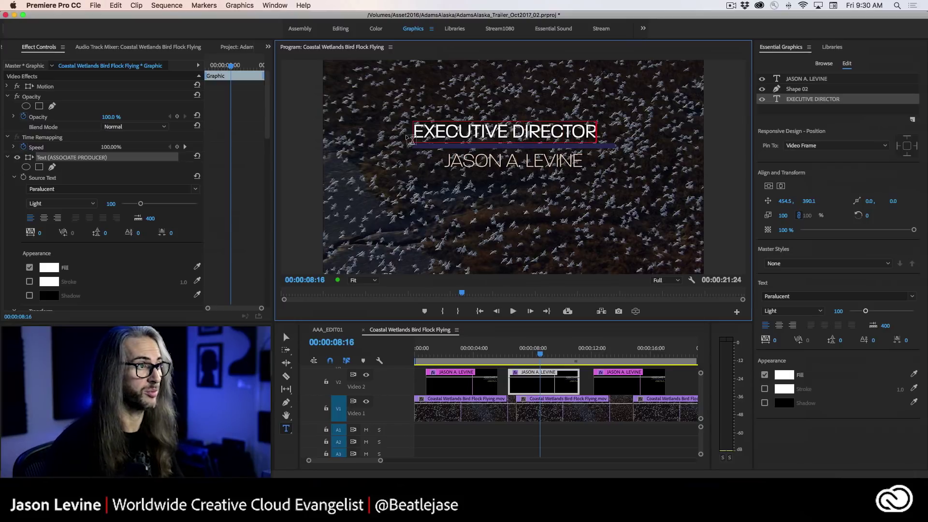
left_click(781, 188)
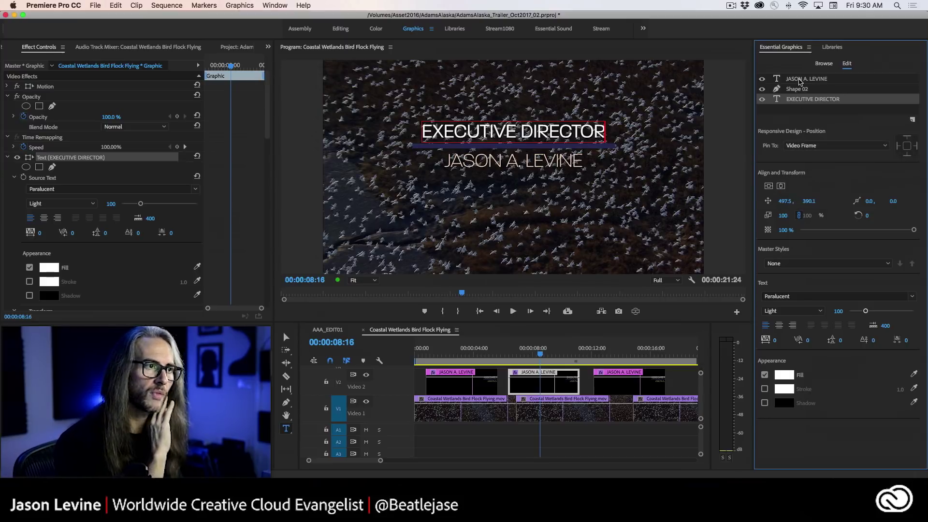
- Replace the name line with a different person's name and centre it horizontally
left_click(800, 80)
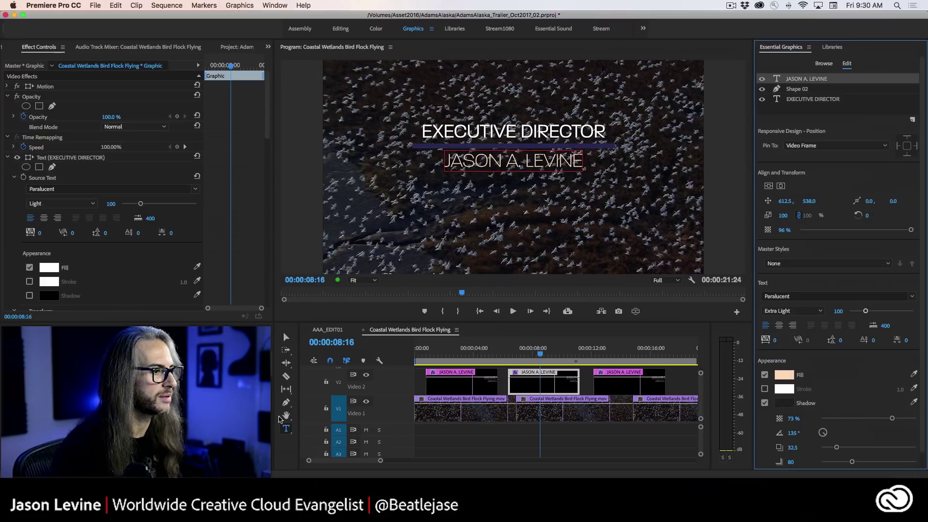
left_click_drag(580, 162, 430, 166)
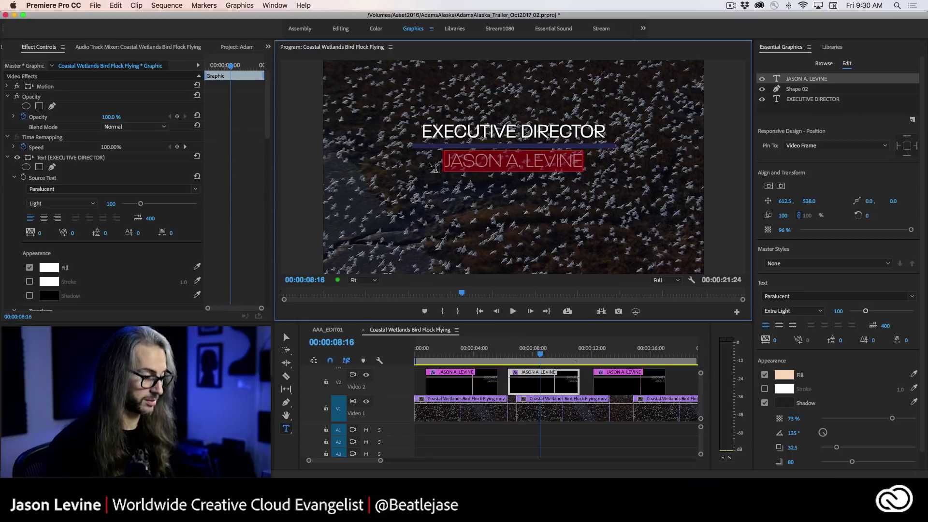
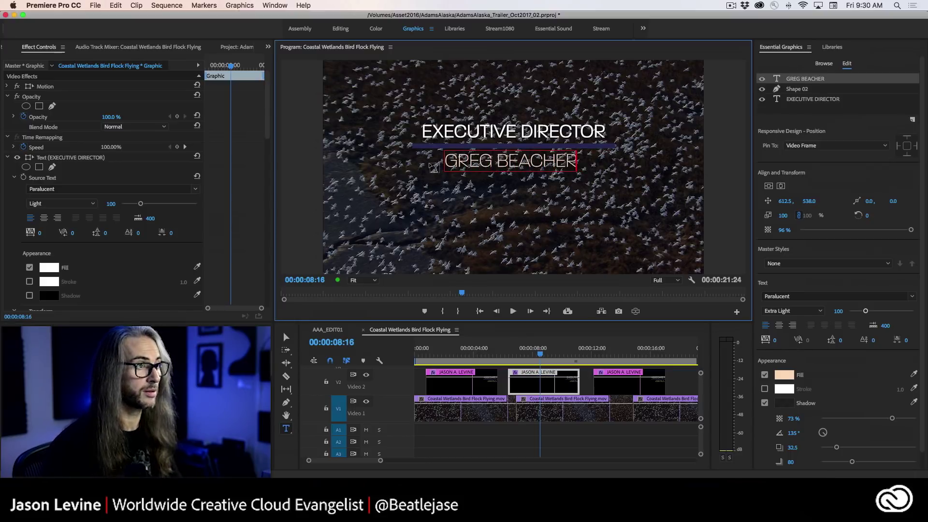
left_click(782, 187)
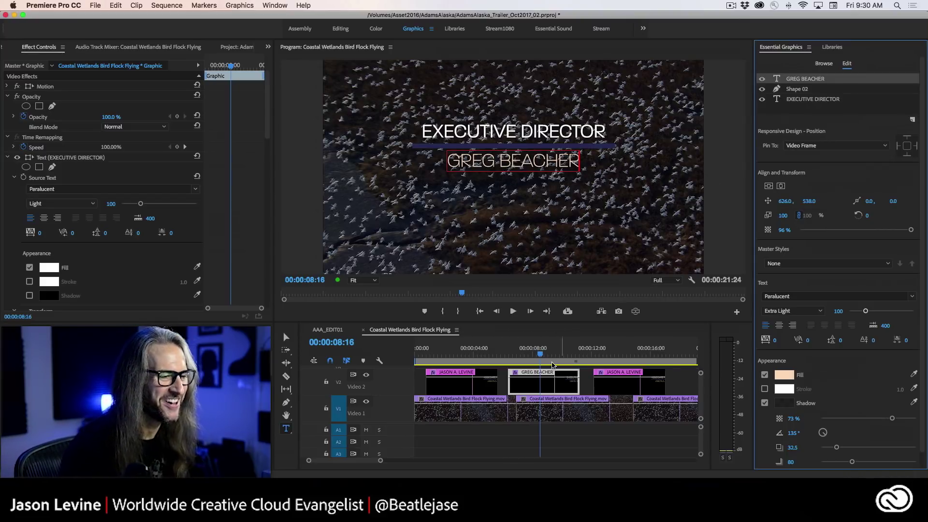
left_click_drag(553, 365, 630, 349)
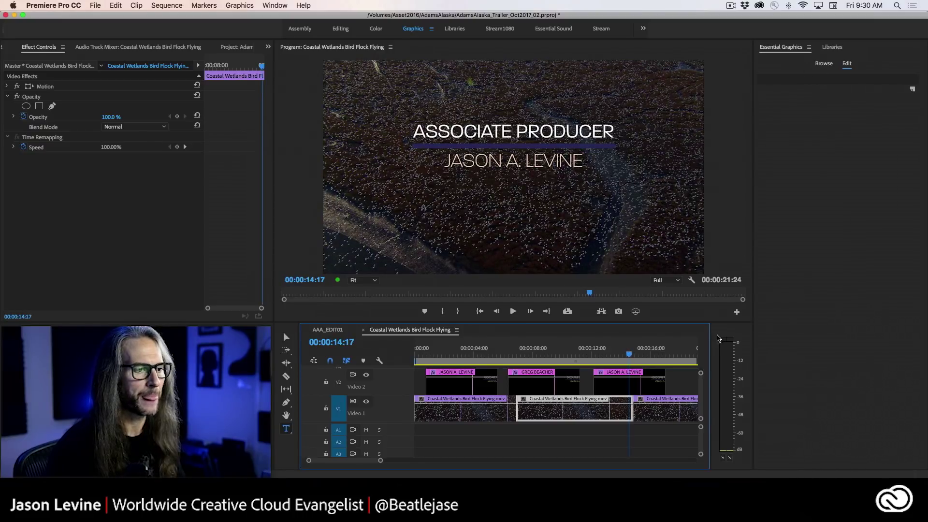
- Change the third title's top line to MUSIC PRODUCTION and centre it horizontally
left_click(607, 386)
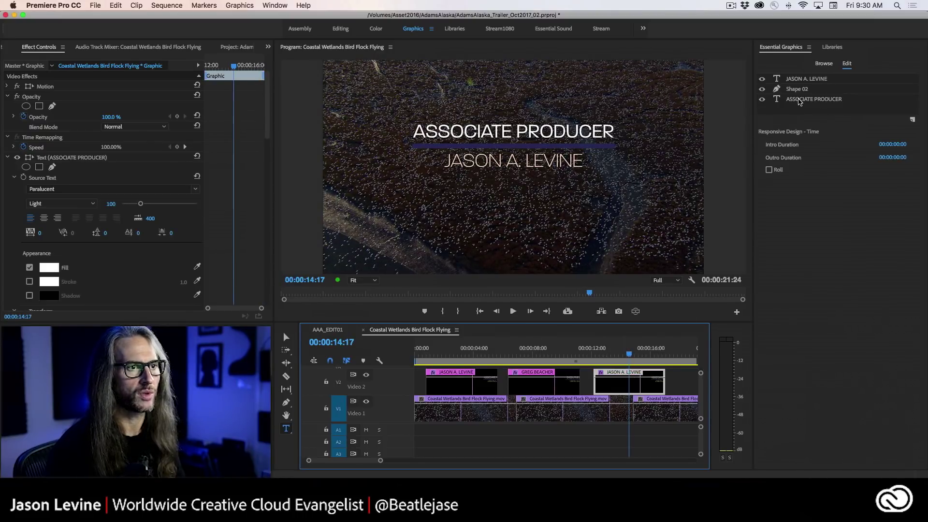
left_click(799, 99)
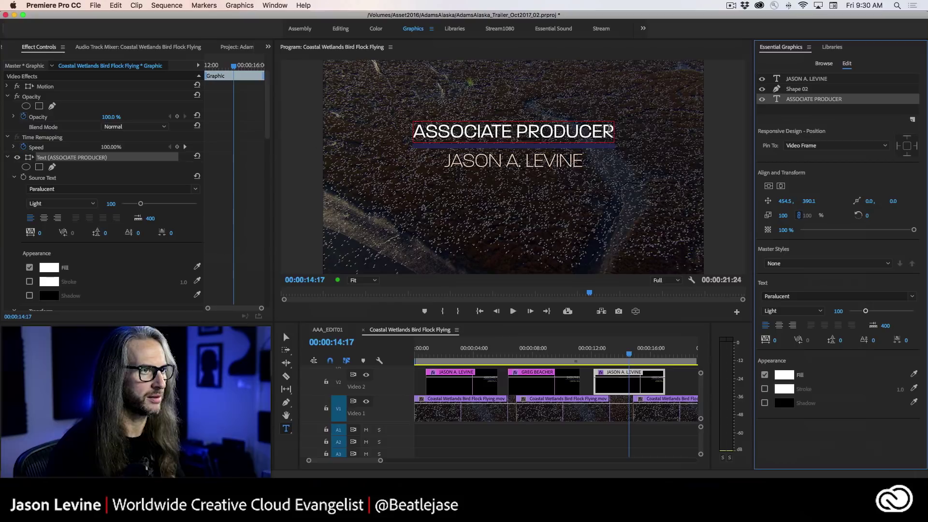
left_click_drag(612, 129, 407, 137)
type("MSUIC")
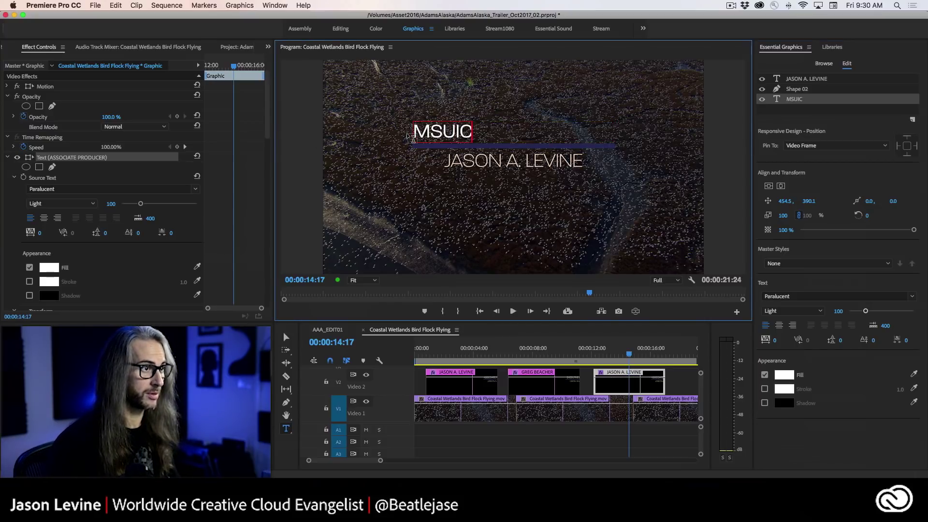
key("BackSpace")
key("BackSpace")
key("BackSpace")
key("BackSpace")
type("USIC")
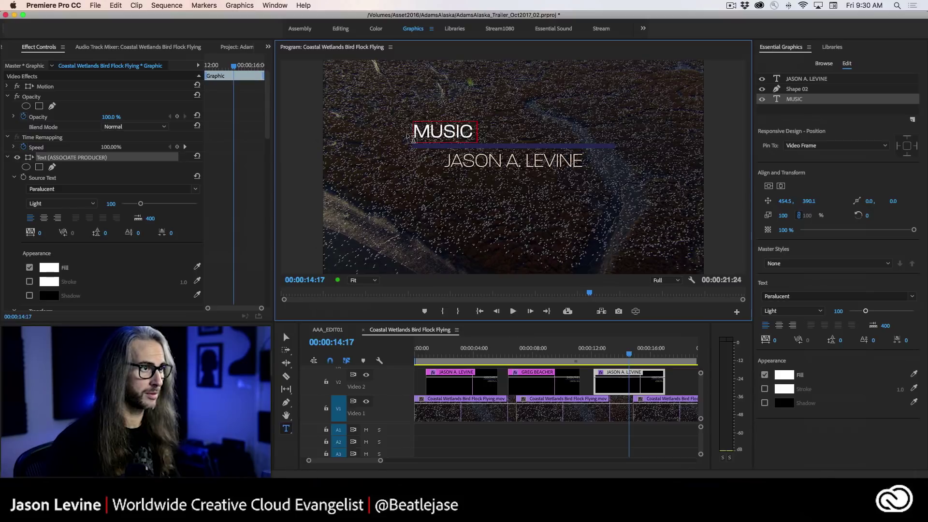
type(" PRODUCIT")
type("TION")
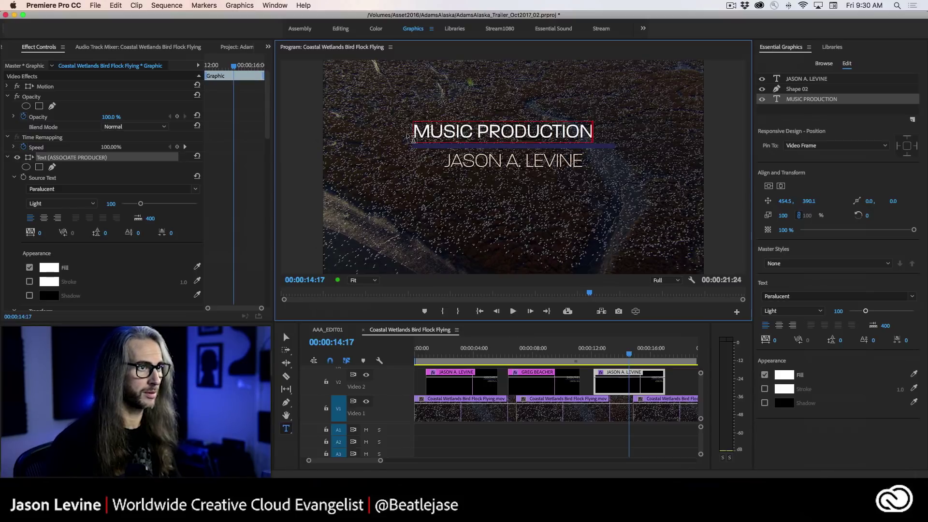
left_click(781, 186)
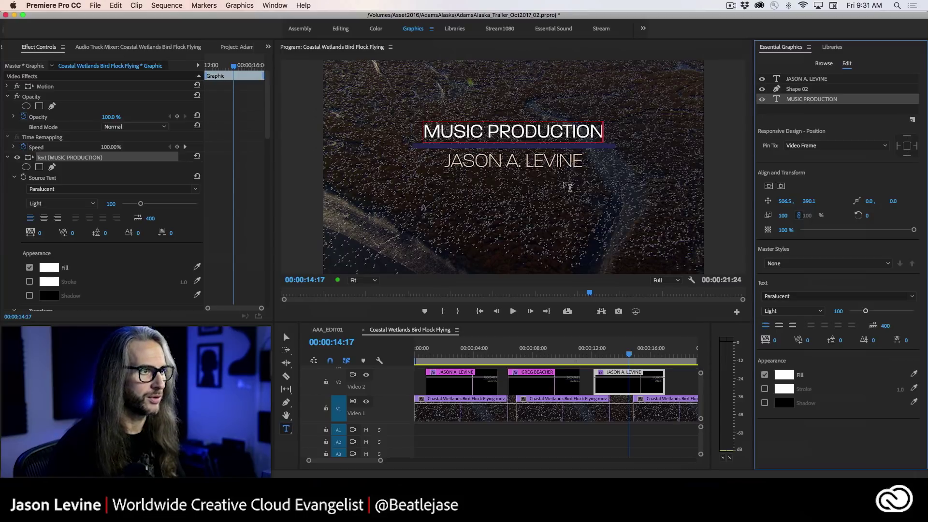
- Enter a new person's name on the name line, centre it, and play from the start
left_click(794, 79)
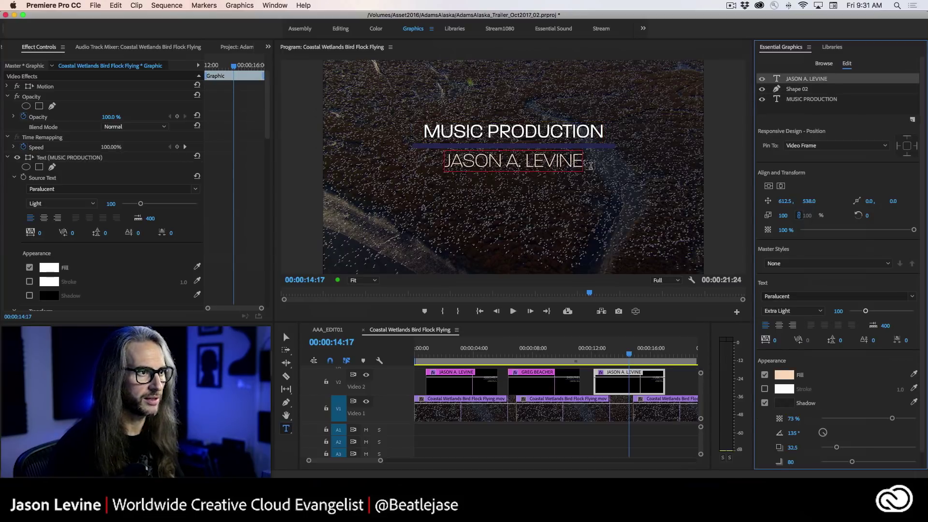
left_click_drag(582, 160, 434, 167)
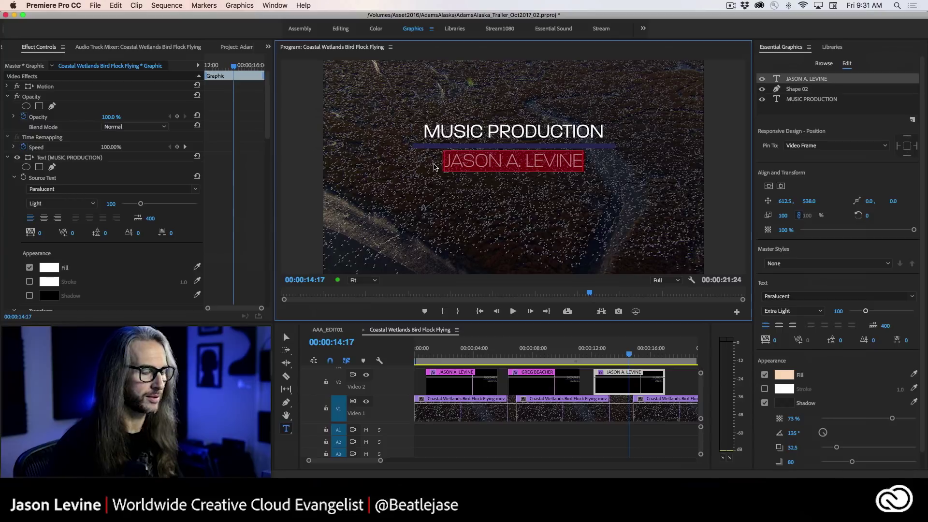
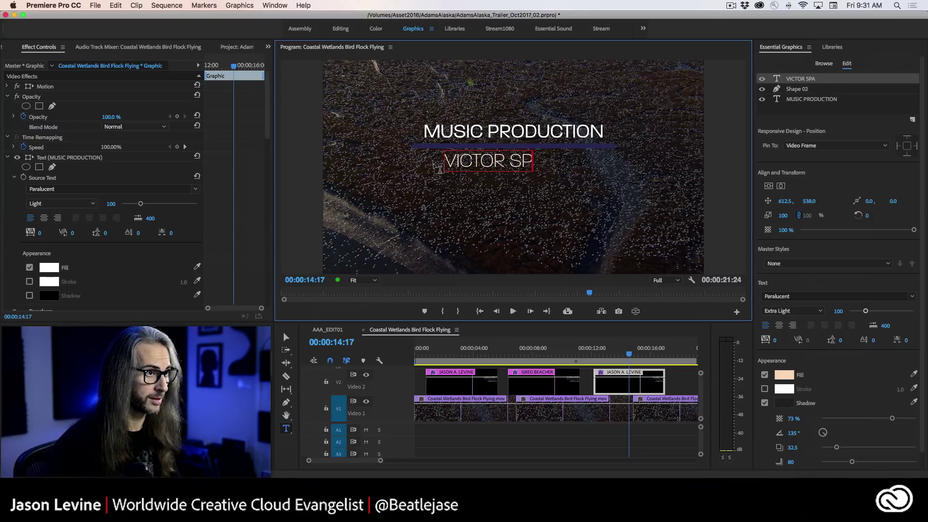
left_click(781, 185)
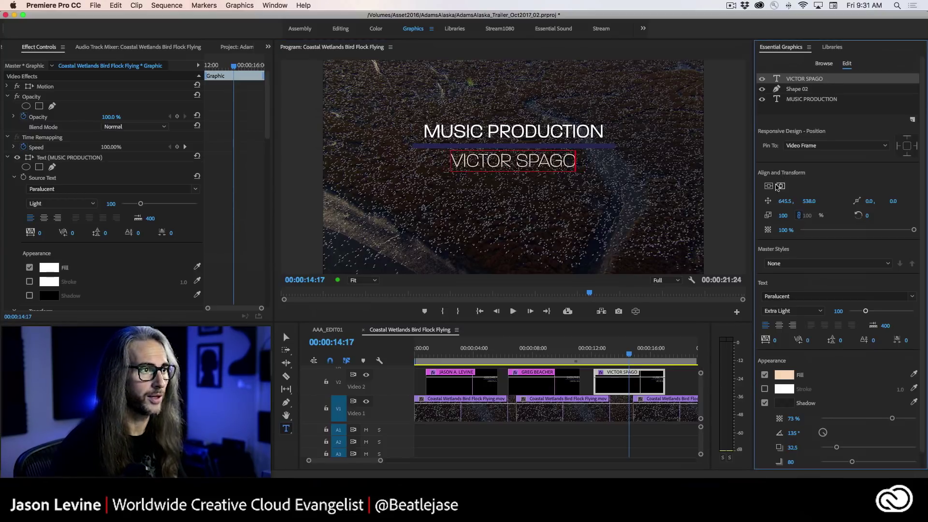
left_click_drag(632, 357, 422, 347)
key("space")
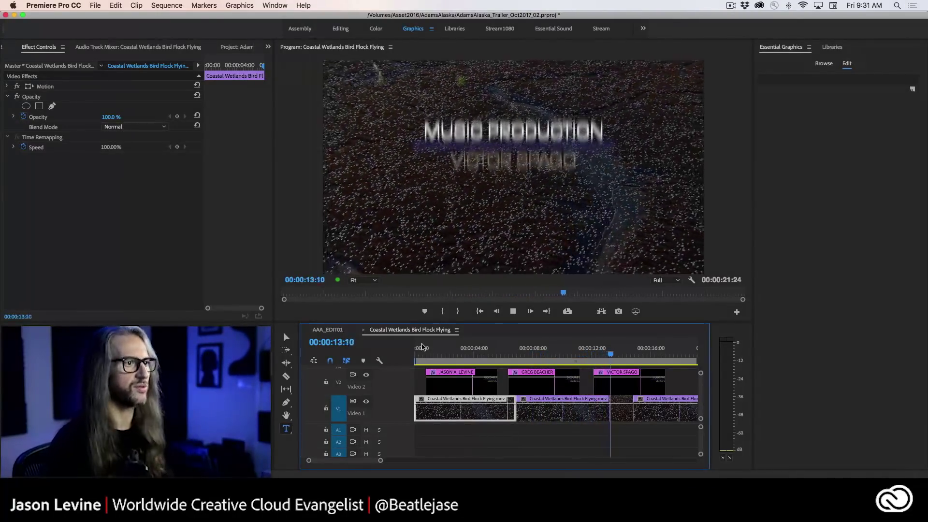
- Stop playback on the MUSIC PRODUCTION title and open the Graphics menu
key("space")
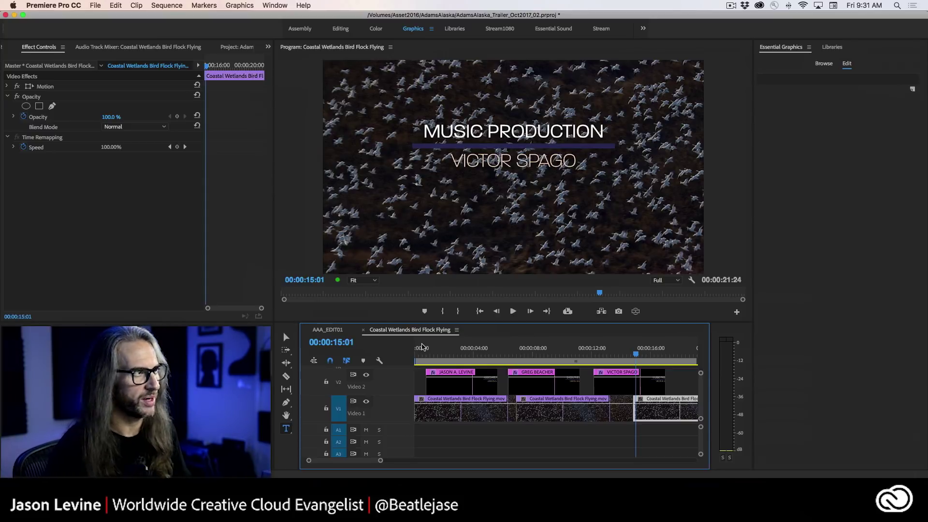
left_click(240, 5)
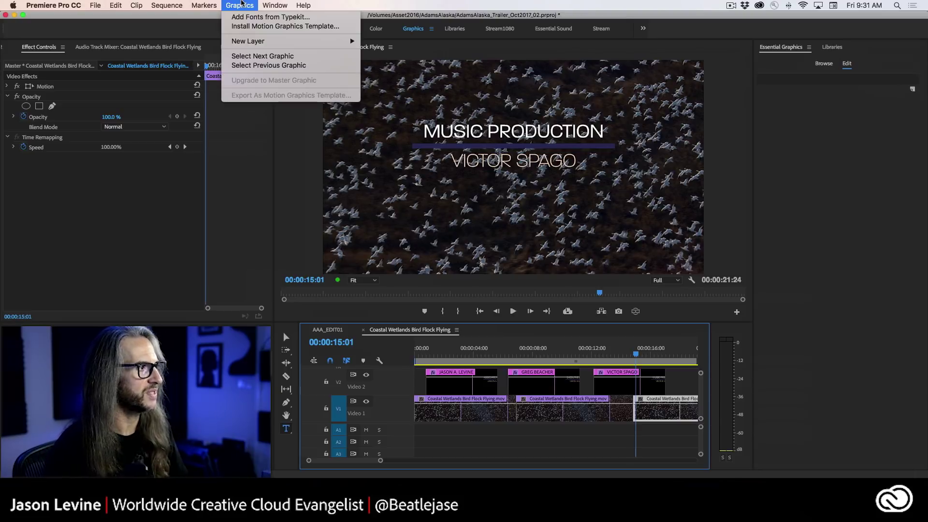
- Upgrade the first name title clip to a master graphic
left_click(241, 5)
left_click(483, 382)
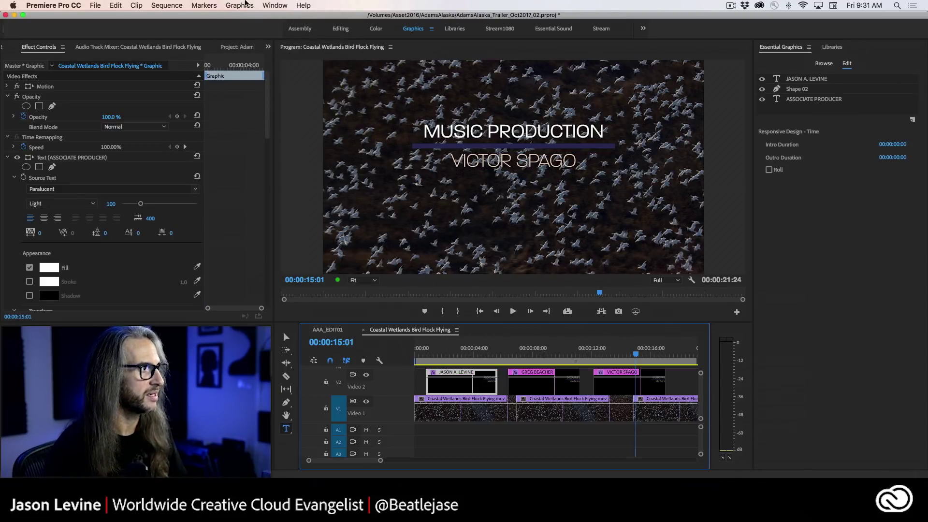
left_click(245, 4)
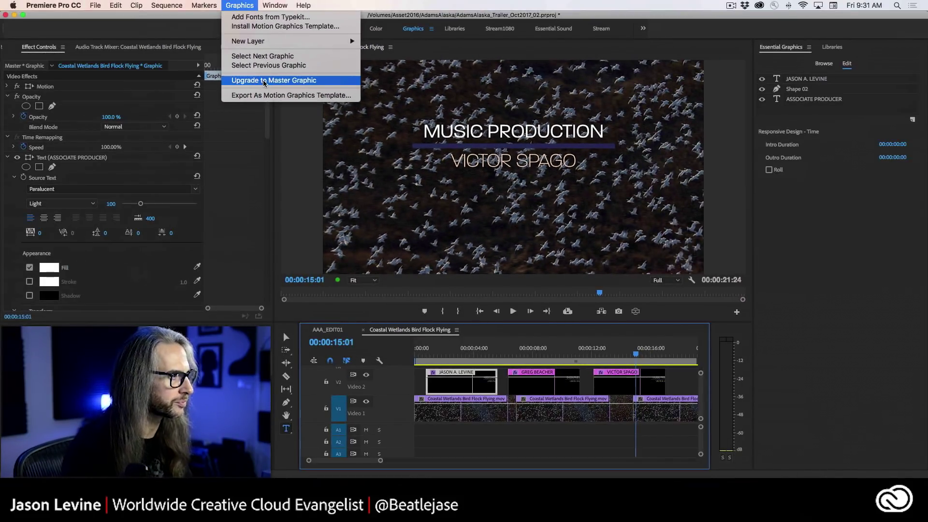
left_click(264, 80)
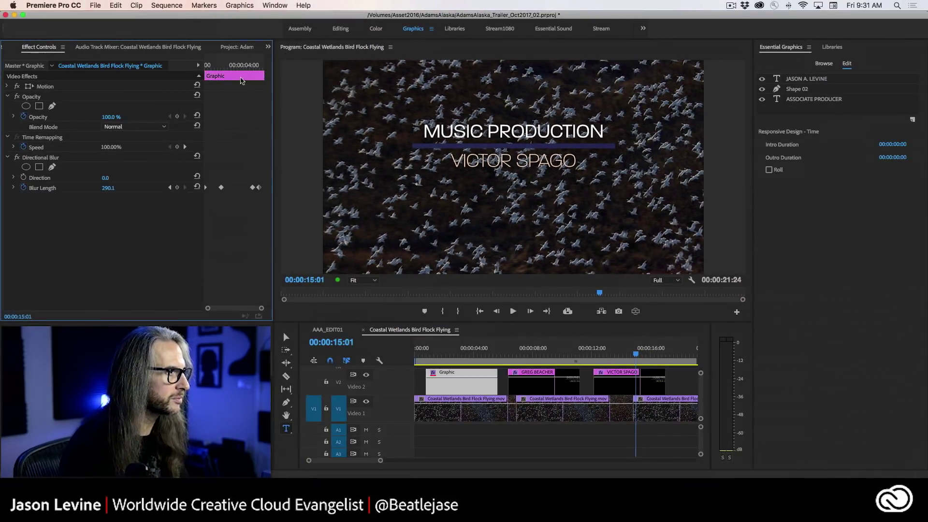
- Check the new Graphic item in the Project panel, then restore the Effect Controls panel
left_click(236, 46)
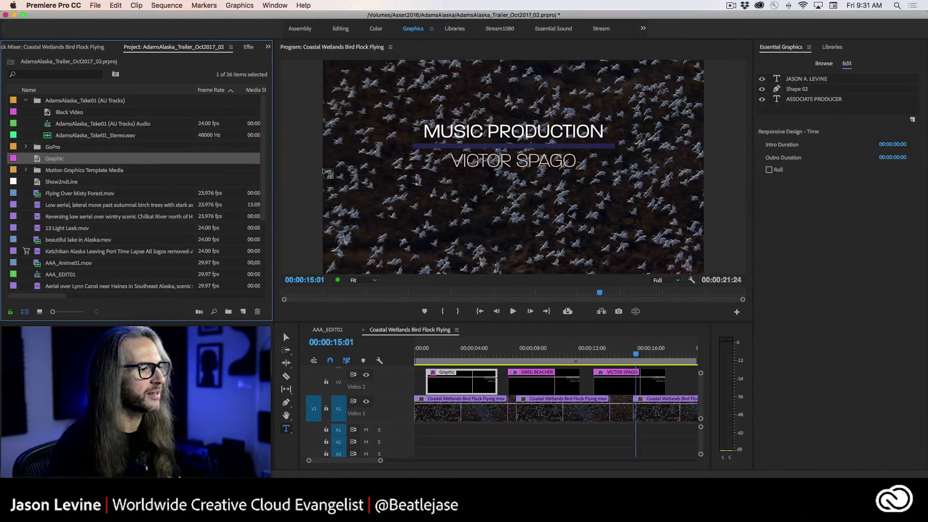
key("shift+3")
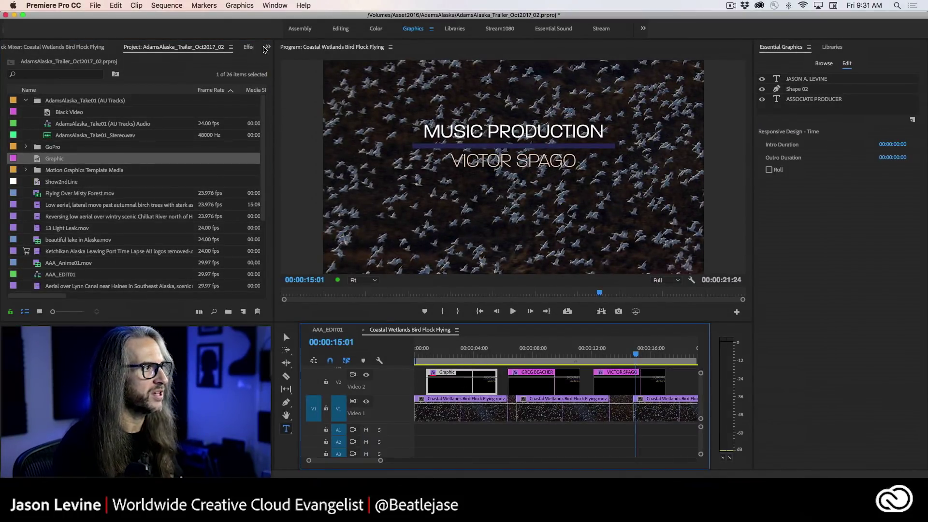
left_click(267, 47)
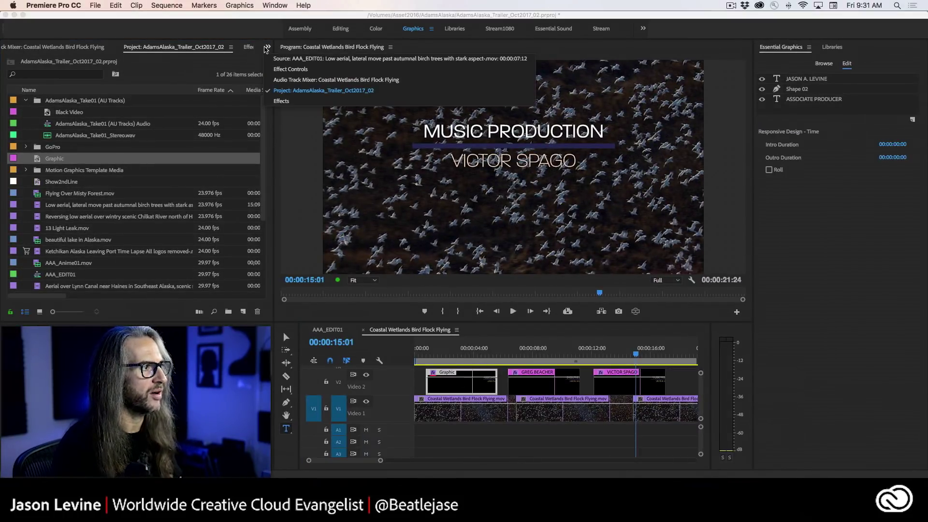
left_click(321, 70)
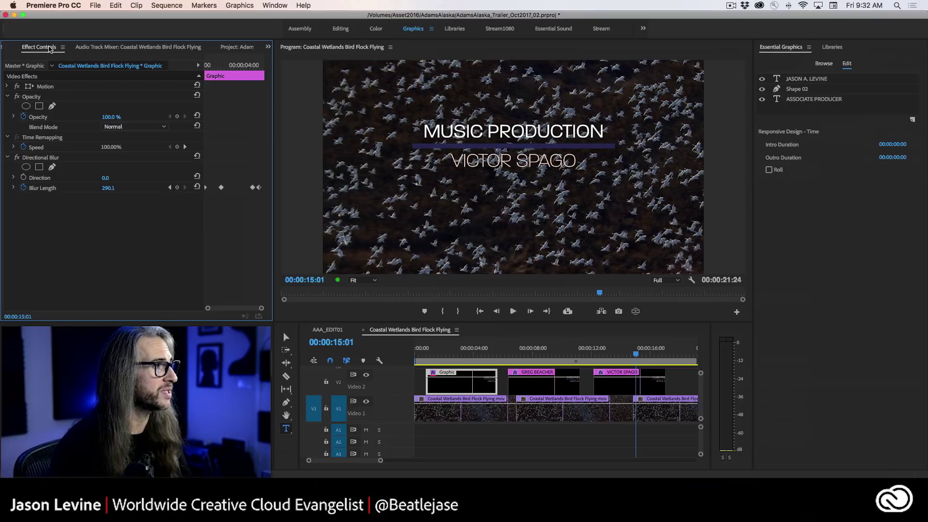
- Show the master graphic's layers in Effect Controls and collapse all three layers
left_click(23, 66)
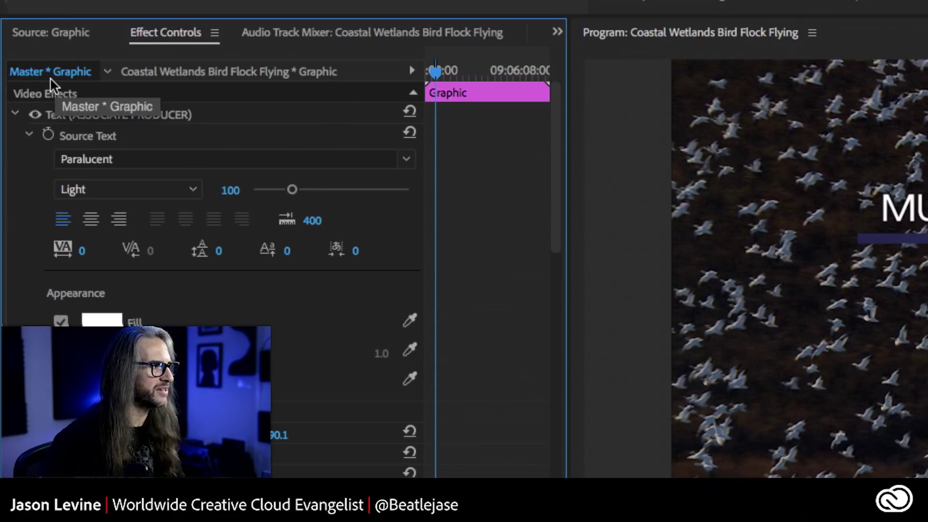
left_click(15, 114)
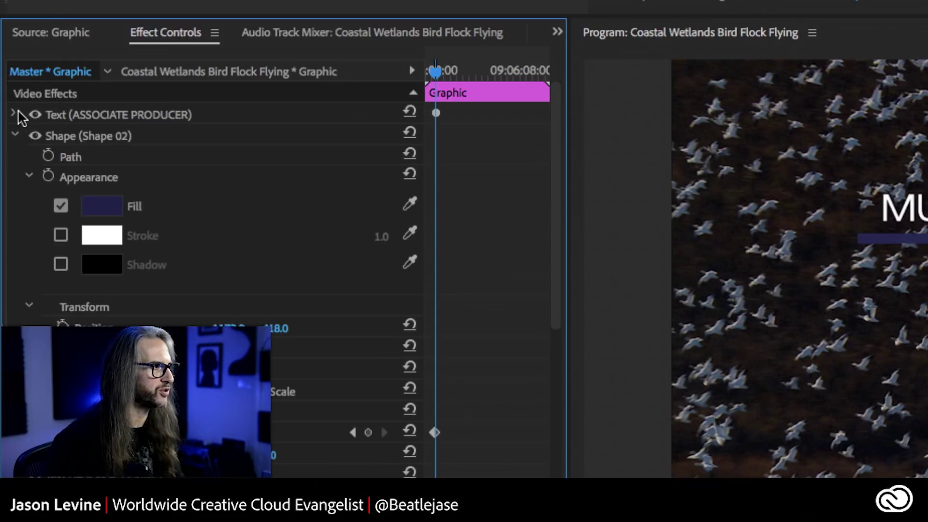
left_click(14, 136)
left_click(14, 156)
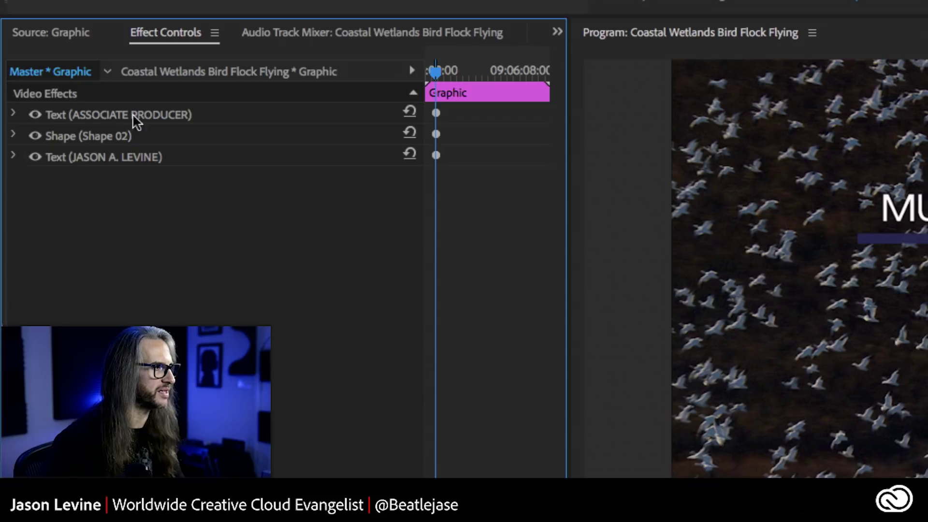
- Compare the clip's own effects with the master graphic's layers, then select the first title's name layer
left_click(177, 71)
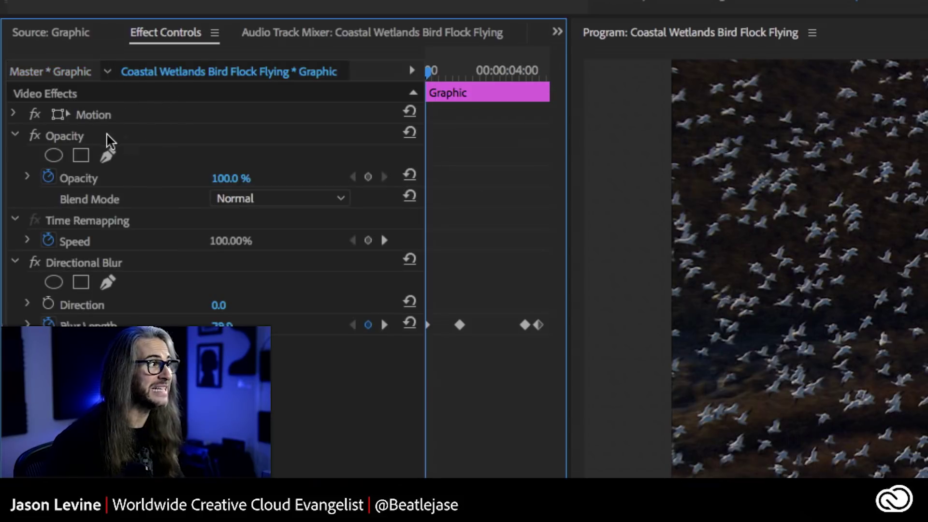
left_click(40, 71)
left_click(157, 72)
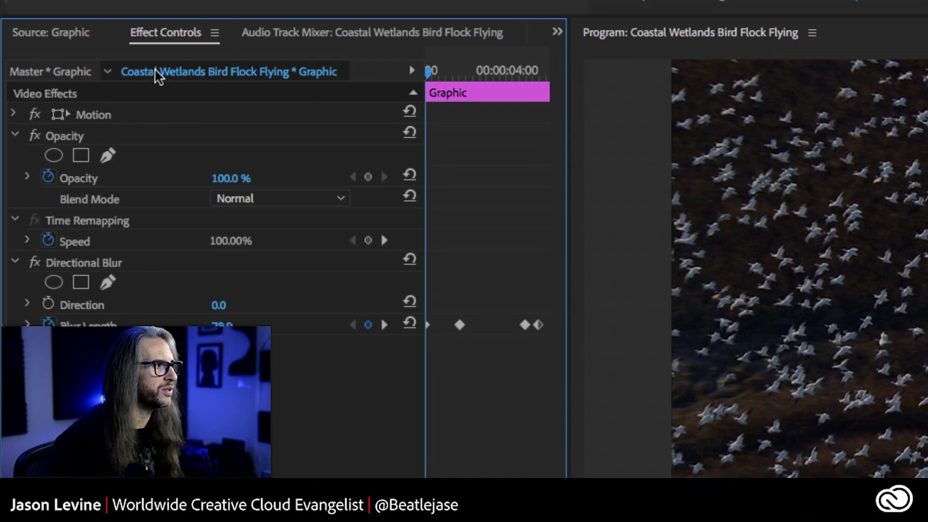
left_click(66, 74)
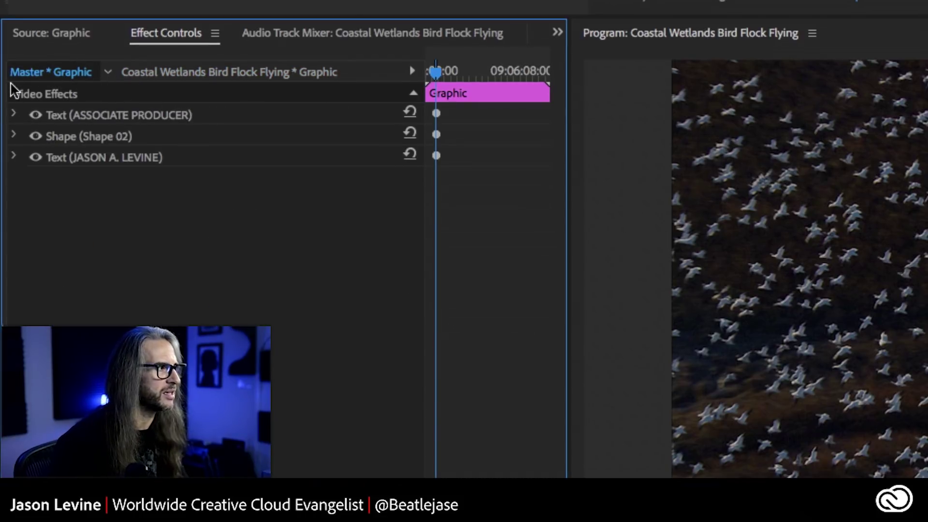
left_click(177, 75)
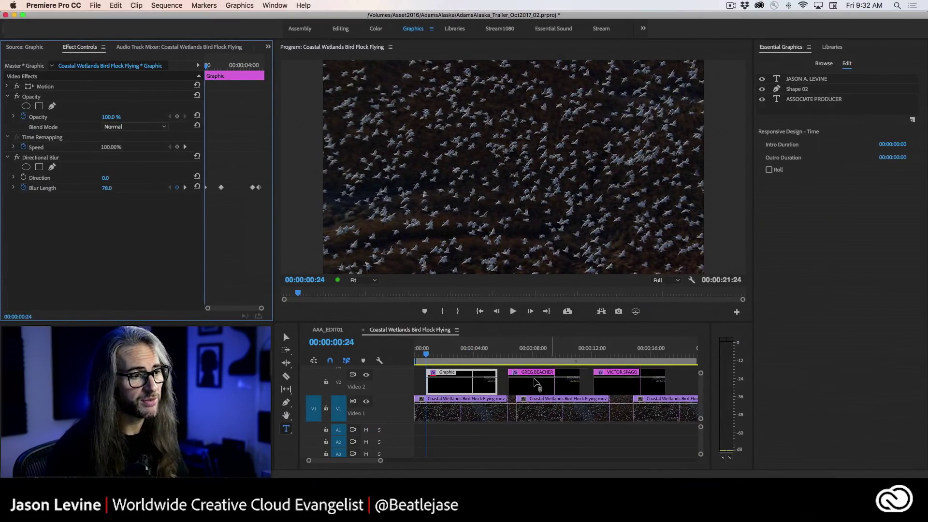
left_click(457, 385)
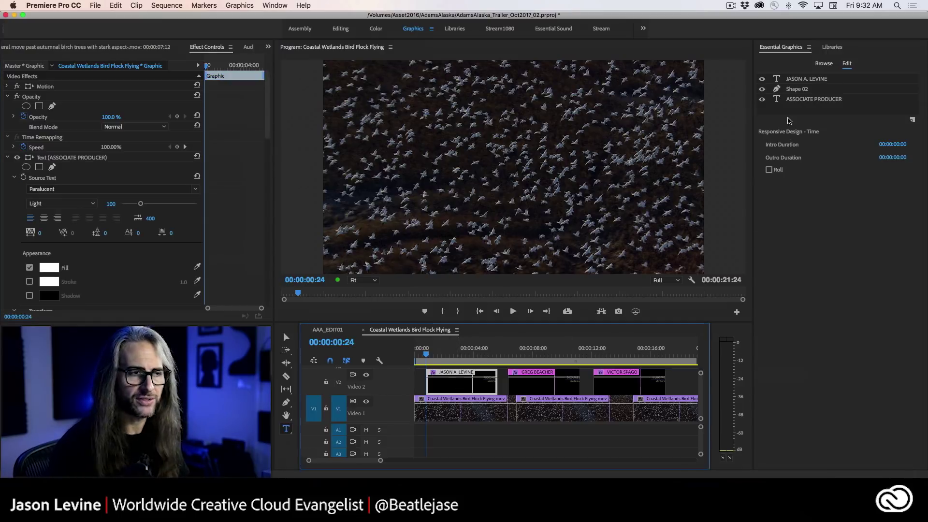
left_click(800, 81)
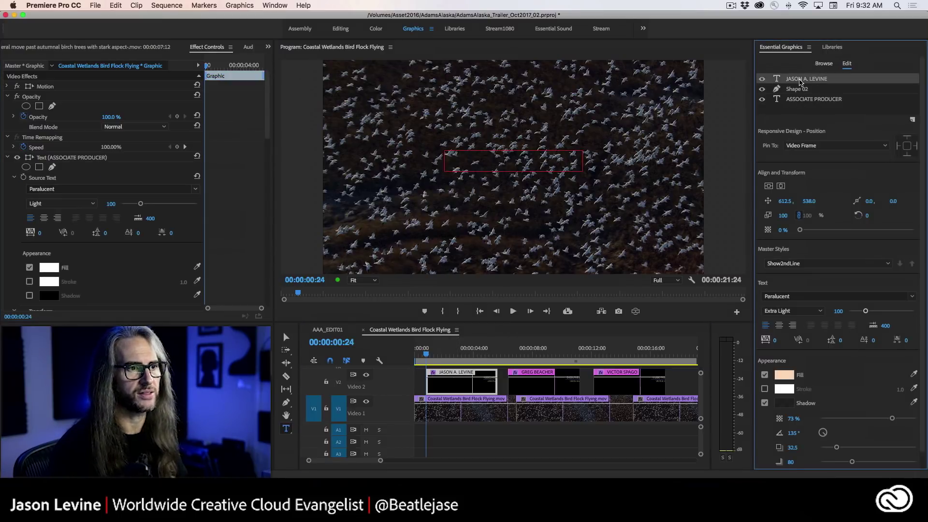
- Lighten the first title's name line fill to a near-white FFFBF8 in the Color Picker
left_click_drag(420, 356, 452, 356)
left_click(453, 392)
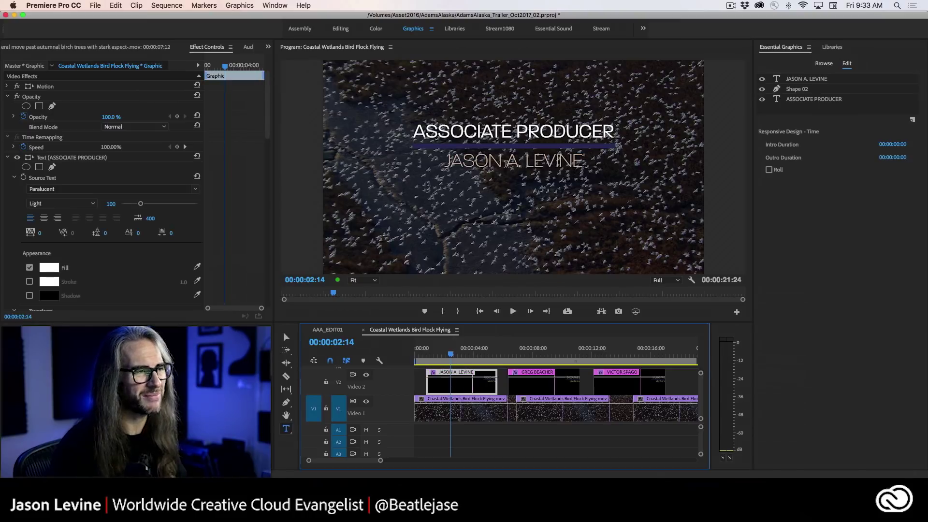
left_click(812, 80)
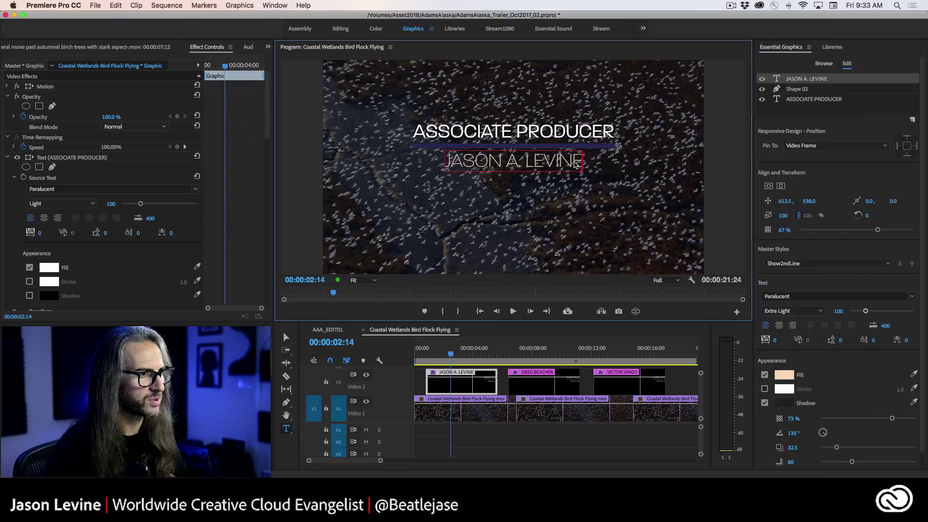
left_click_drag(581, 162, 431, 168)
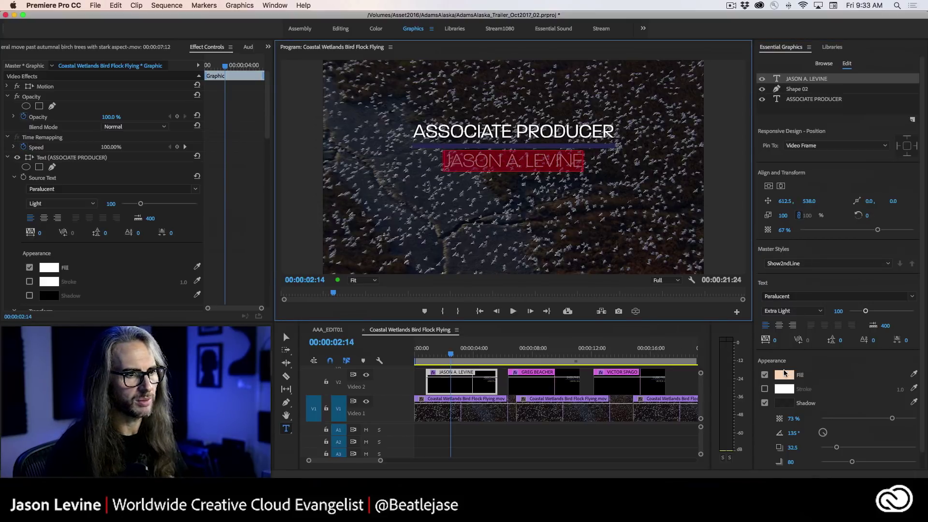
left_click(784, 374)
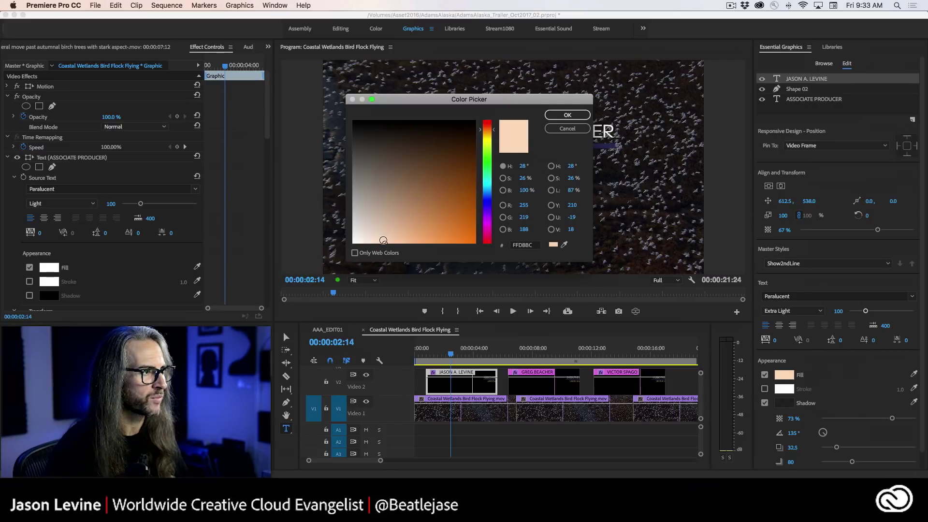
mouse_move(383, 240)
left_mouse_down()
mouse_move(343, 248)
mouse_move(365, 247)
left_mouse_up()
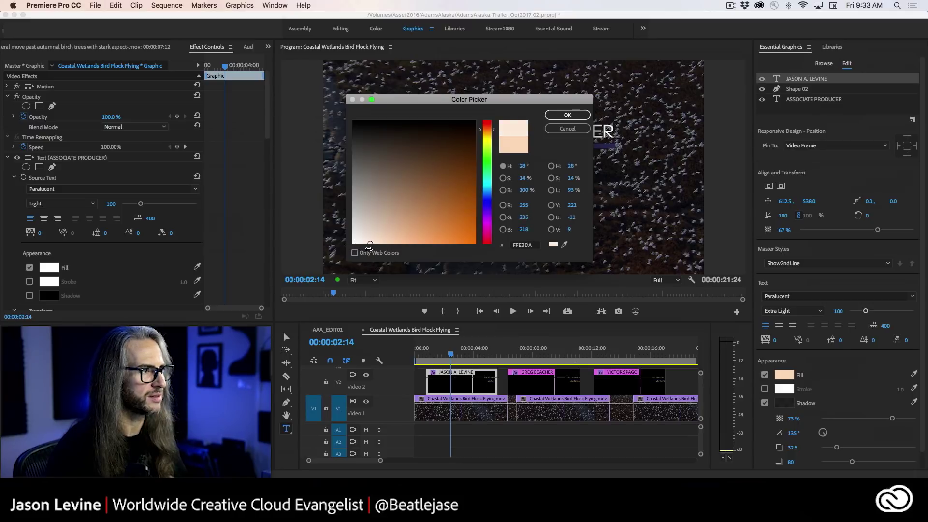
left_click_drag(369, 248, 359, 250)
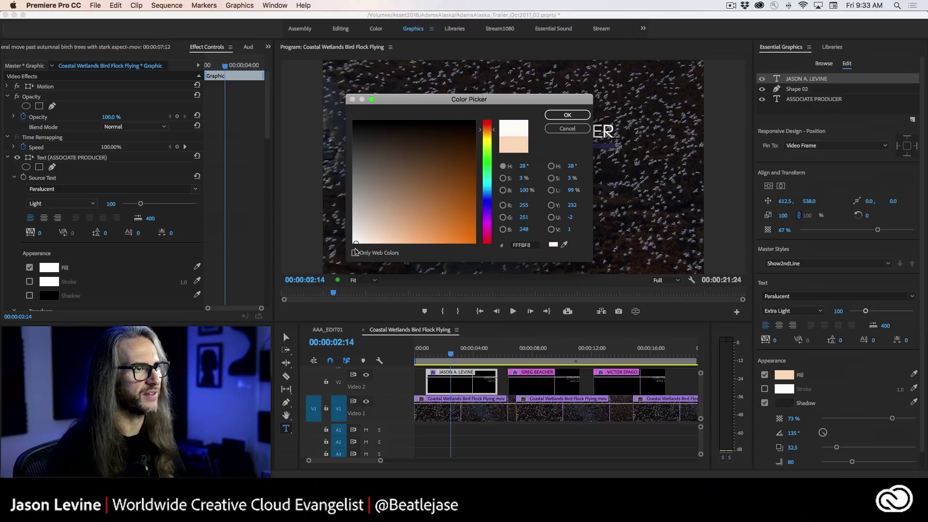
- Confirm the near-white fill, push it to the Show2ndLine master style, and scrub the first title
left_click(585, 115)
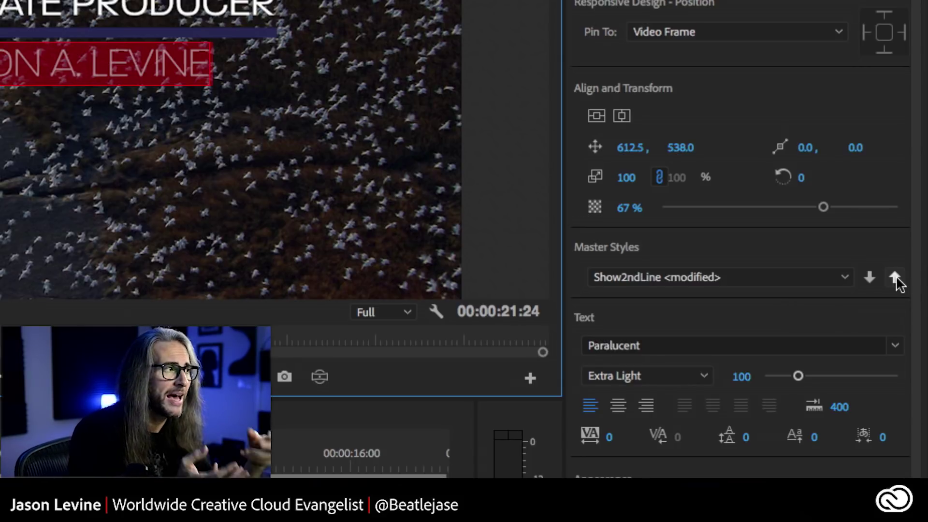
left_click(895, 276)
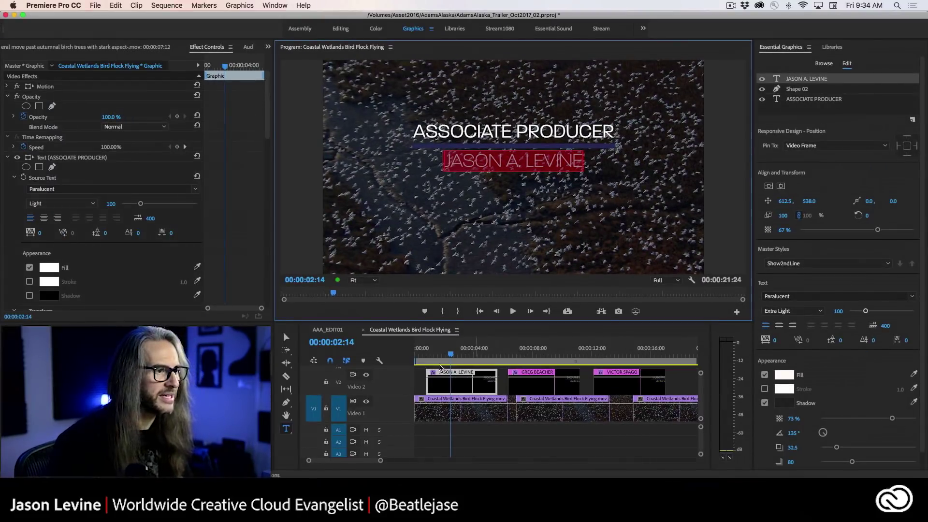
left_click_drag(451, 356, 439, 356)
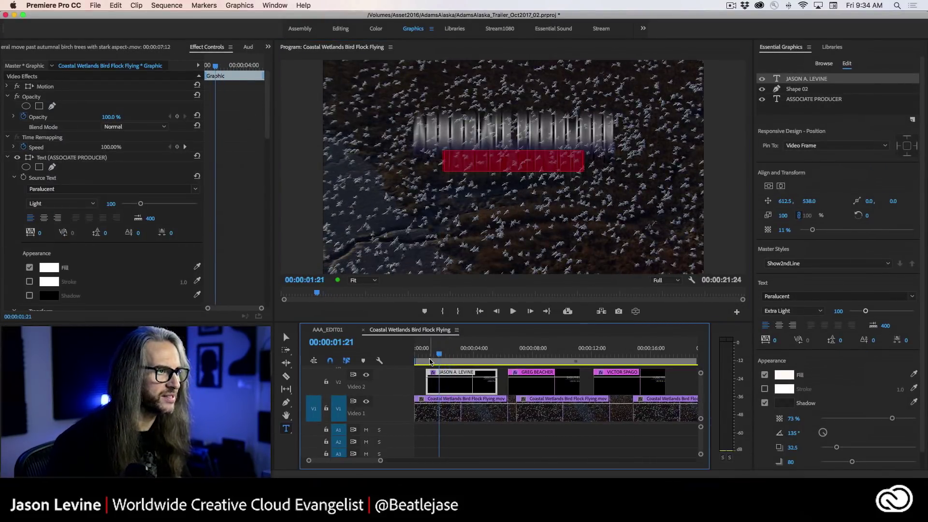
left_click(376, 254)
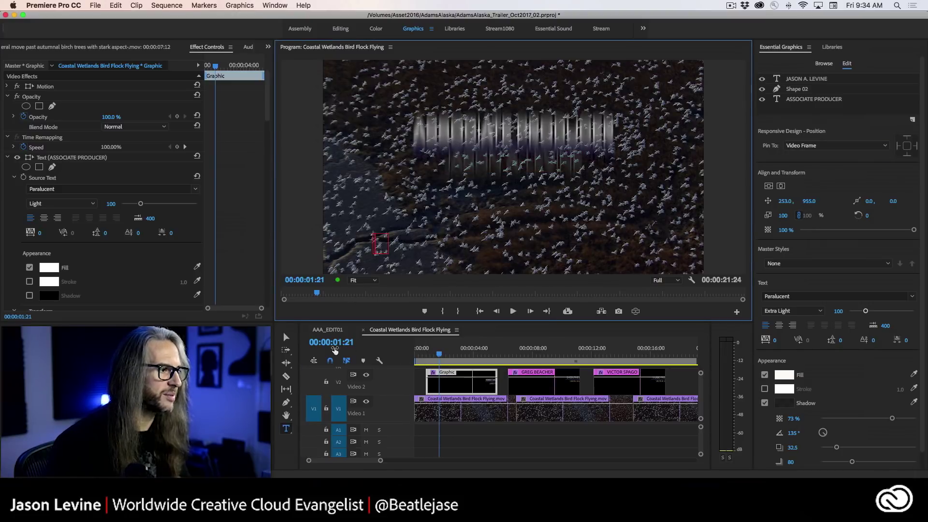
key("Escape")
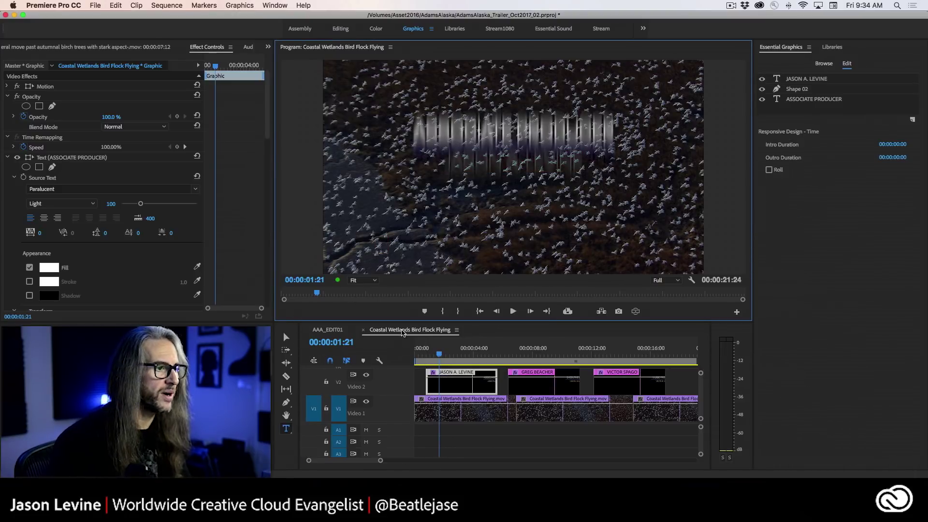
left_click_drag(443, 354, 536, 354)
- Apply the Show2ndLine master style to the second and third titles' name lines
left_click(542, 379)
left_click(806, 79)
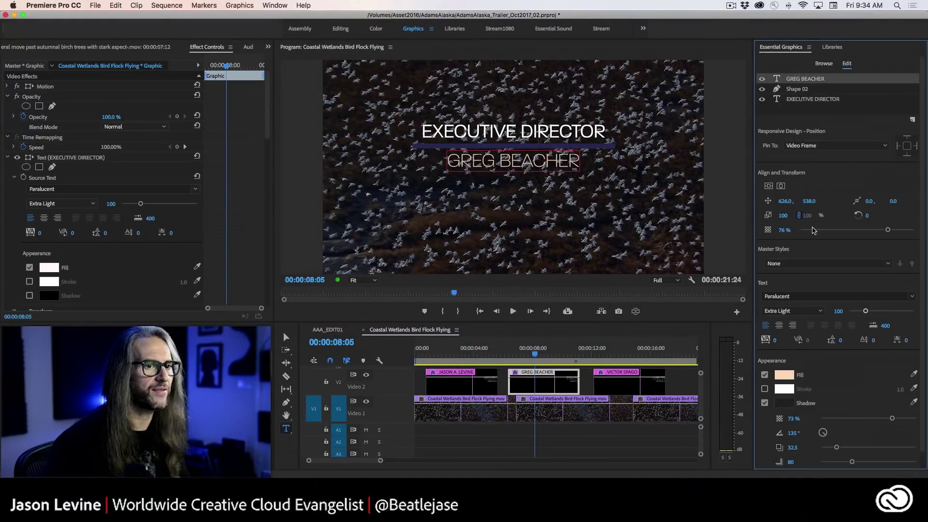
left_click(824, 264)
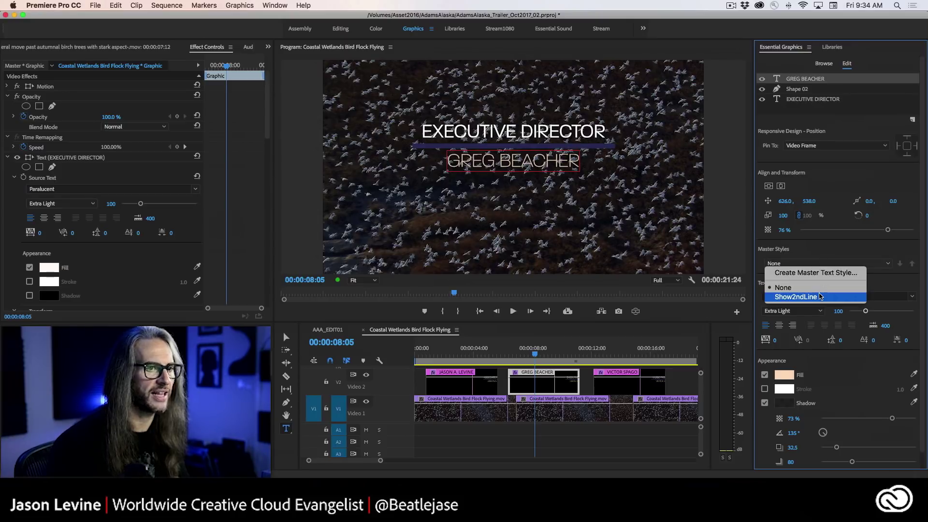
left_click(804, 297)
left_click(631, 384)
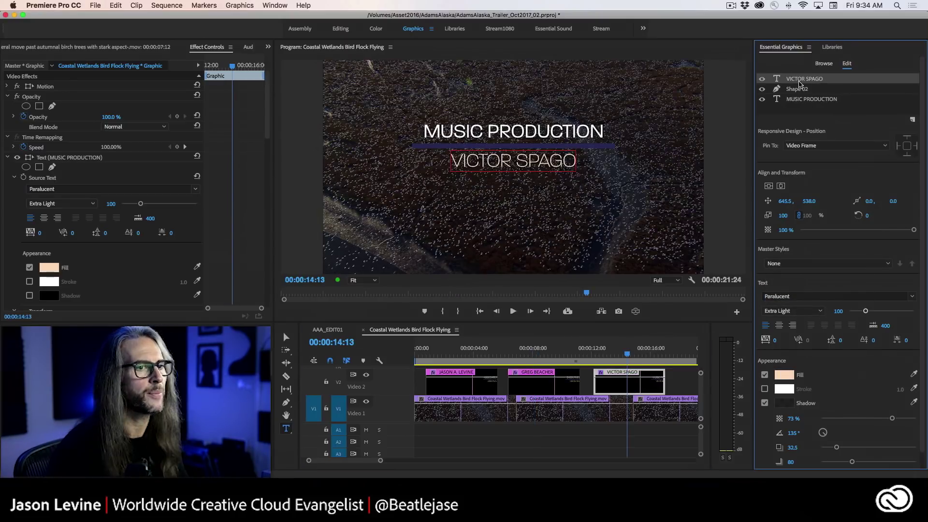
left_click(818, 267)
left_click(802, 295)
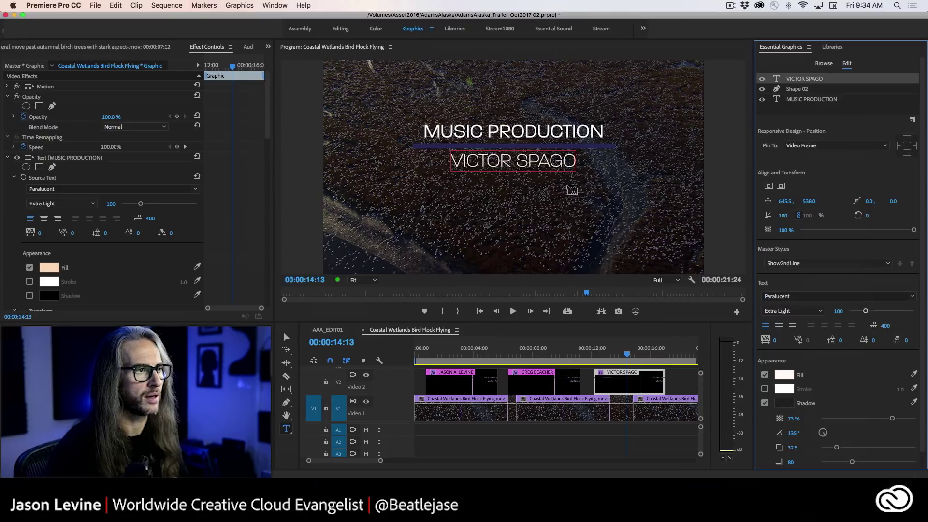
left_click_drag(629, 352, 456, 352)
left_click(459, 385)
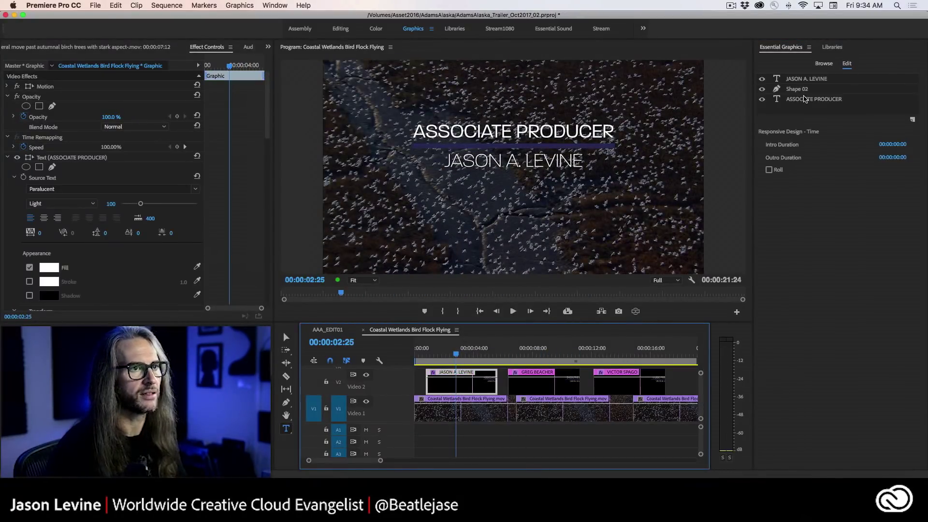
- Tint the first title's name text a pale peach (FFDBB3)
left_click(807, 79)
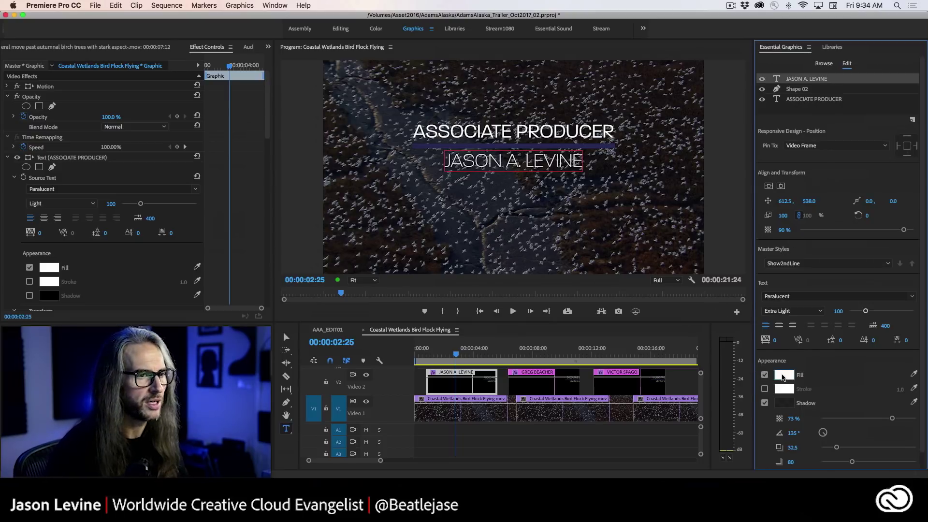
left_click_drag(582, 160, 446, 164)
left_click(783, 376)
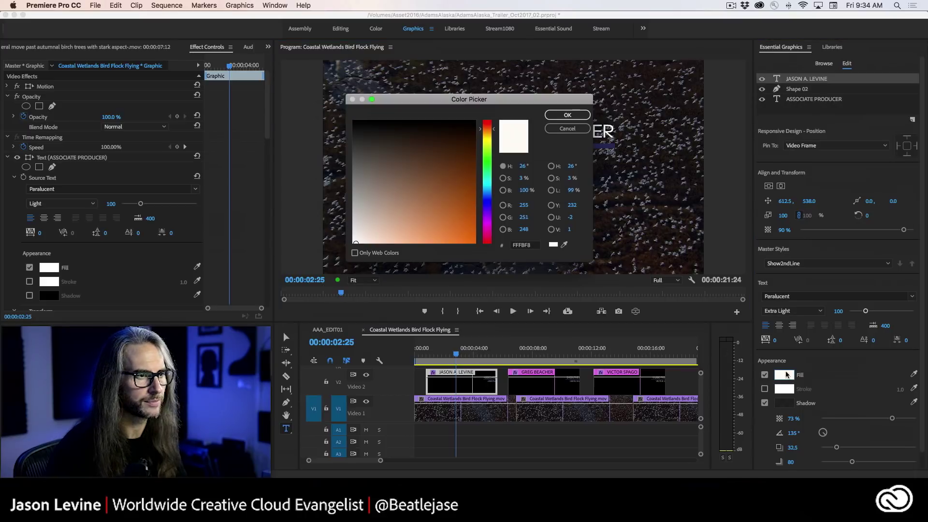
left_click_drag(356, 241, 376, 245)
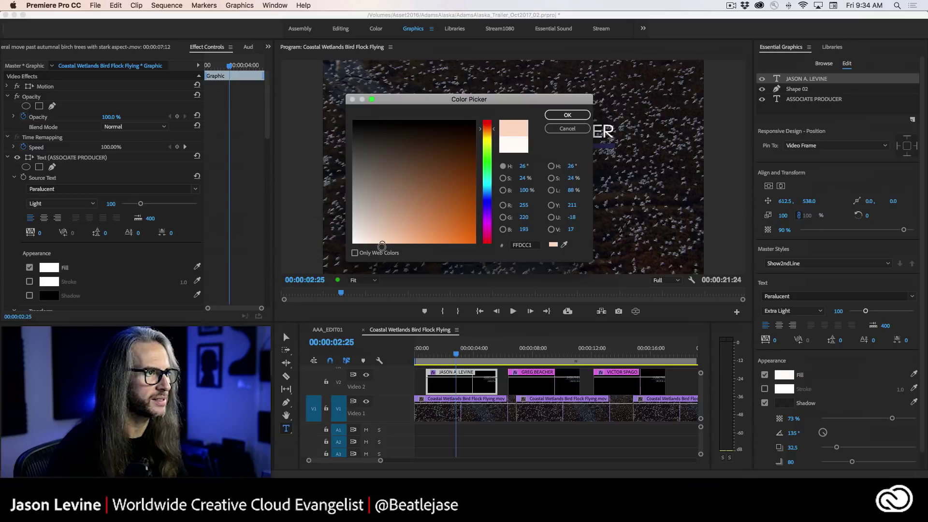
left_click(561, 115)
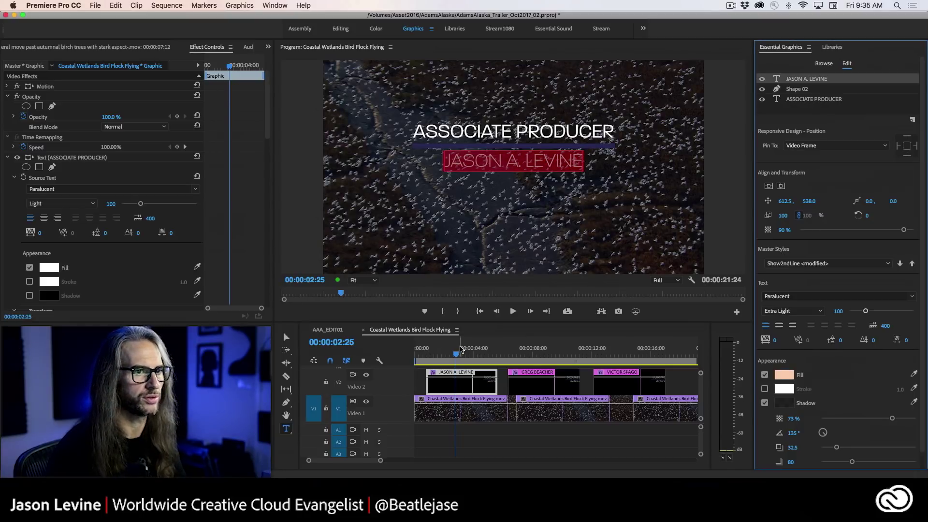
- Preview the first title and push the peach tint to the Show2ndLine master style
left_click_drag(461, 349, 427, 350)
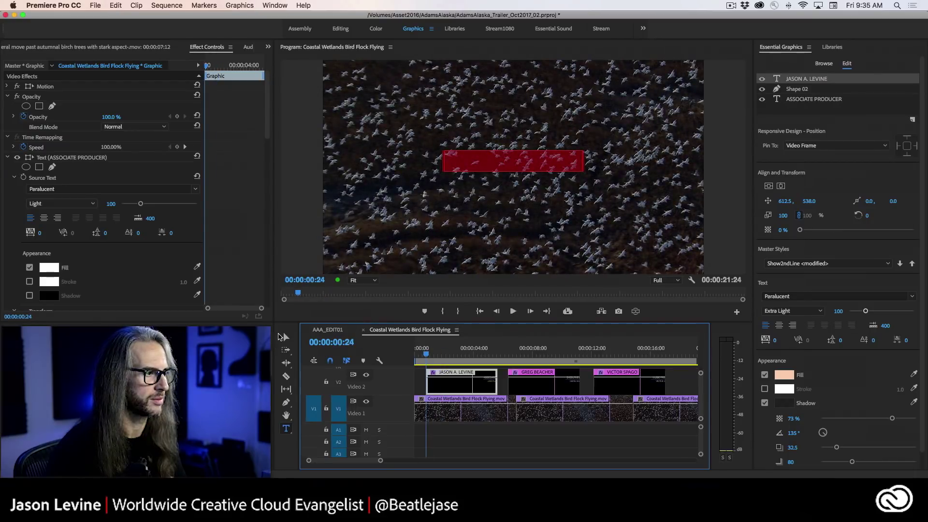
left_click(281, 336)
left_click(409, 235)
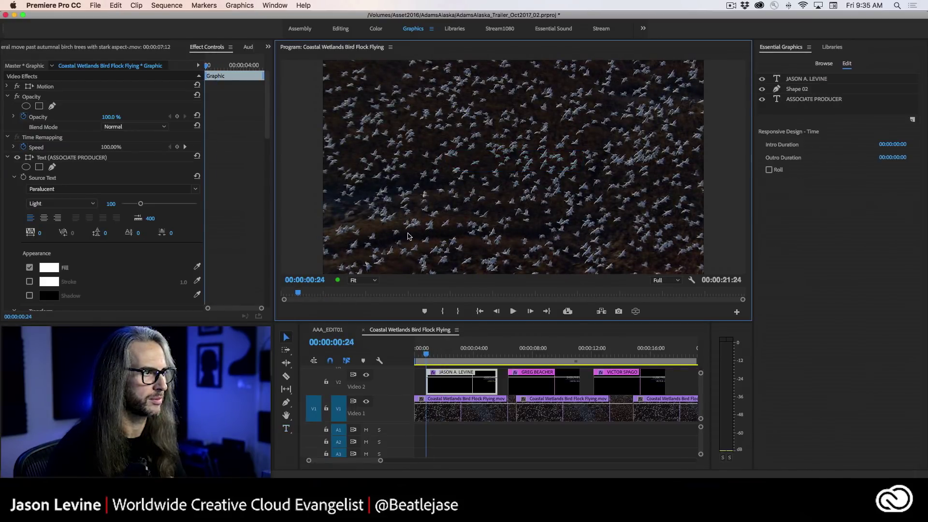
left_click_drag(427, 355, 451, 356)
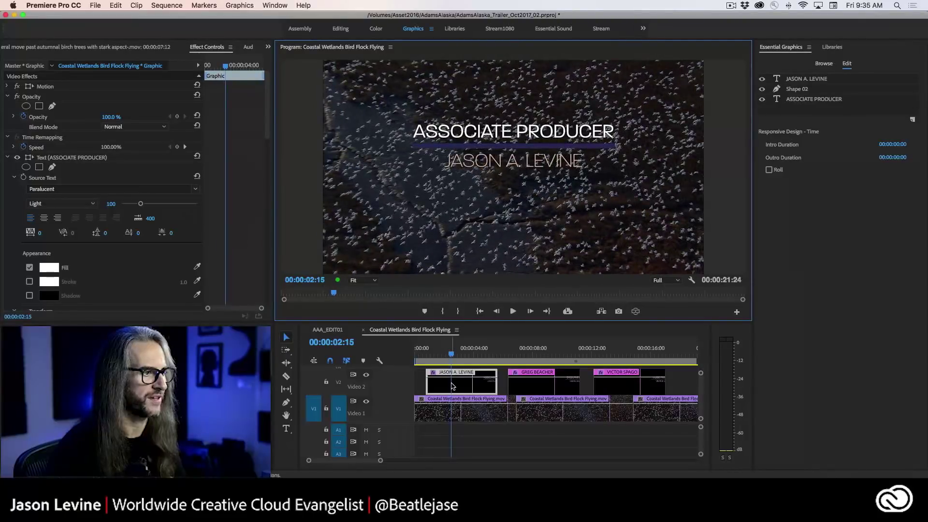
left_click(823, 79)
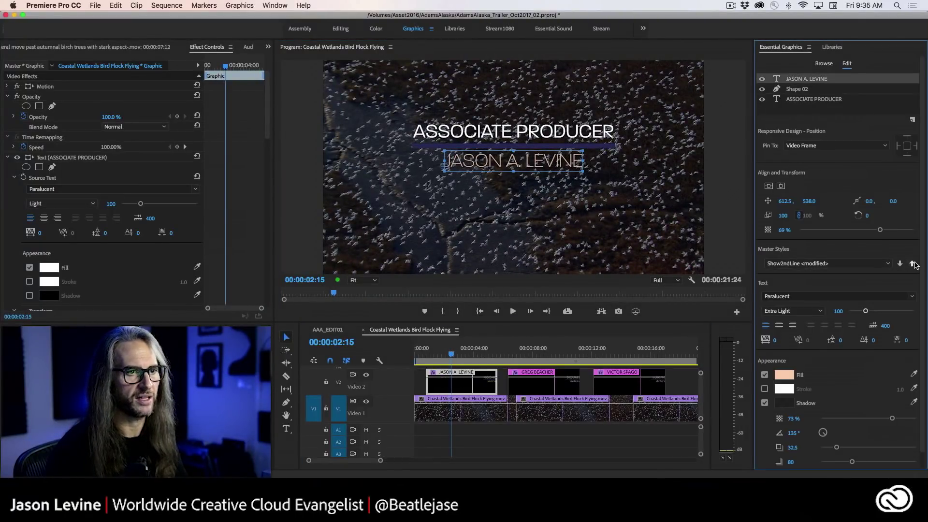
left_click(913, 264)
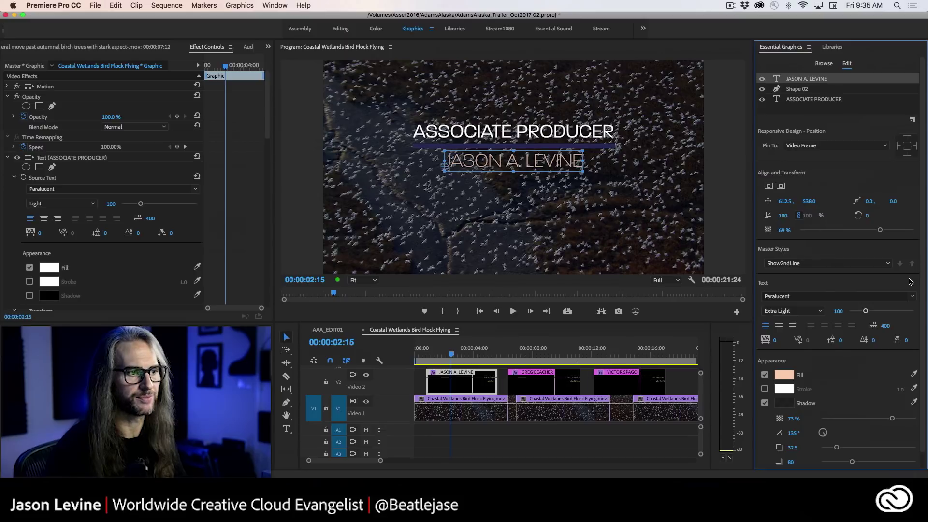
- Play the sequence from the start, stop on the third title, and select its clip
left_click(426, 409)
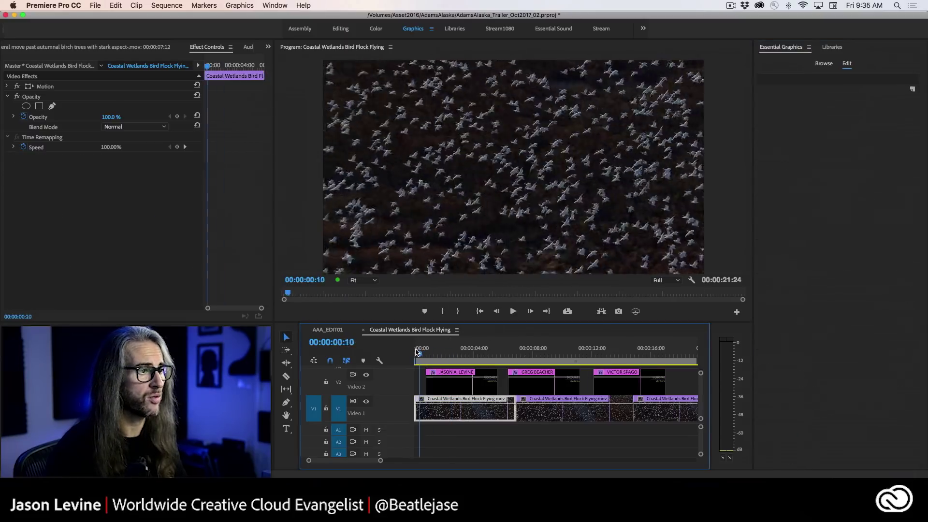
key("Home")
key("space")
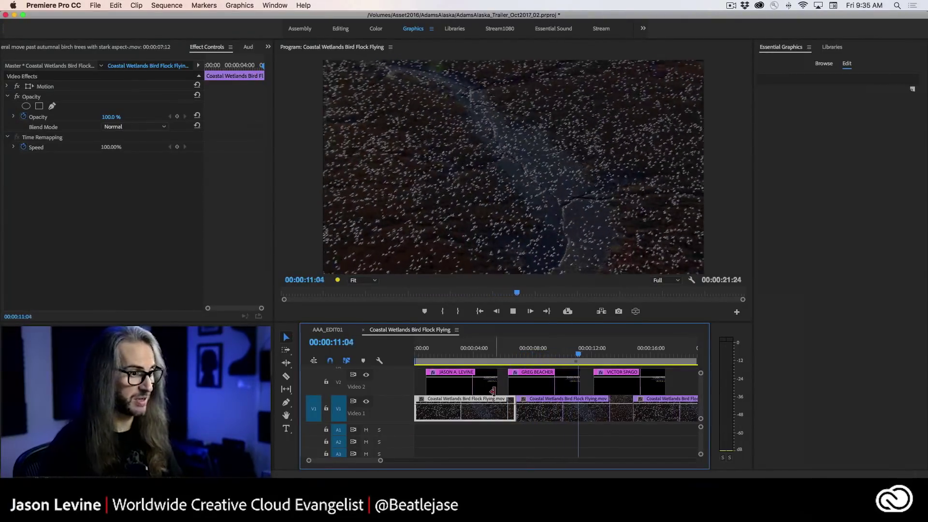
key("space")
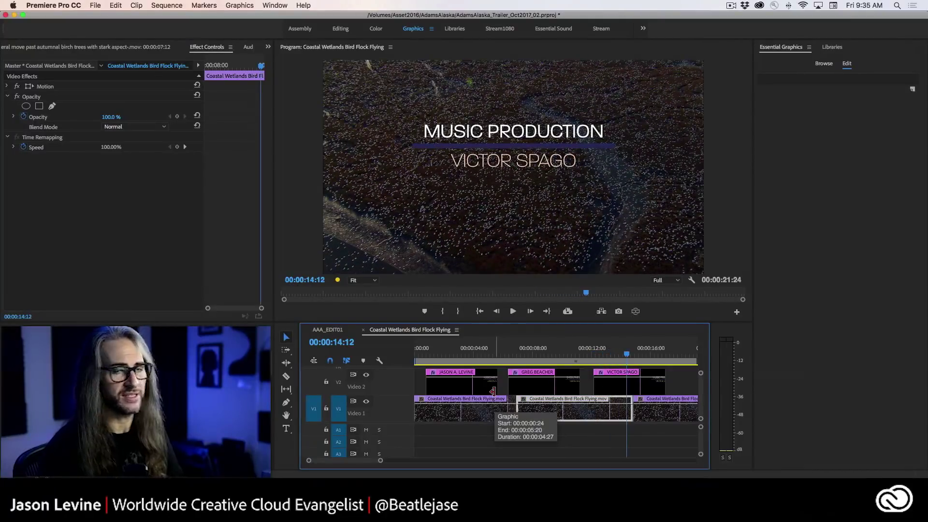
left_click(602, 384)
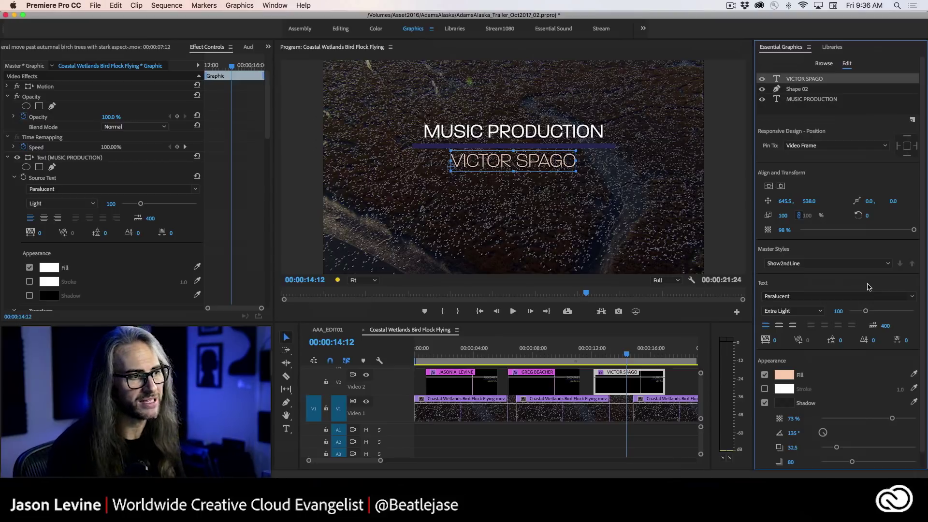
- Select the third title clip near its end and open the New Layer options in Essential Graphics
left_click(469, 382)
left_click(541, 382)
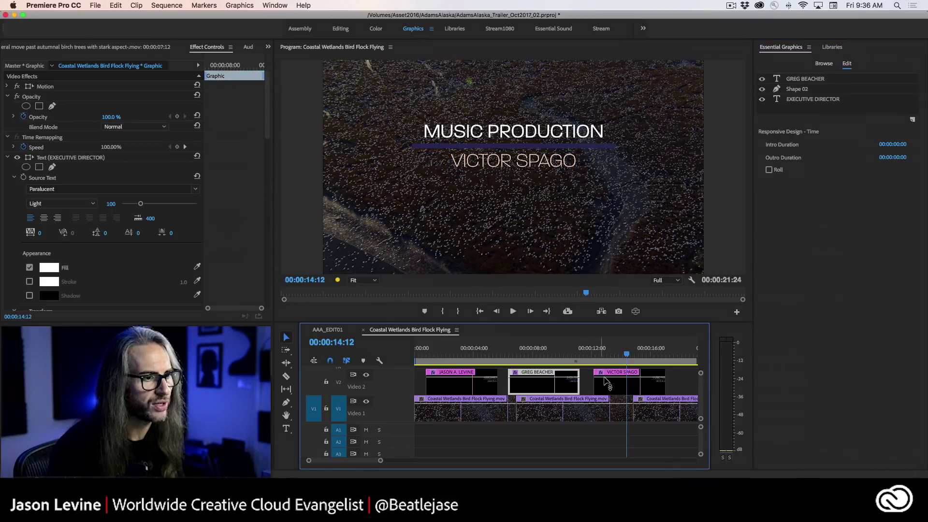
left_click(615, 382)
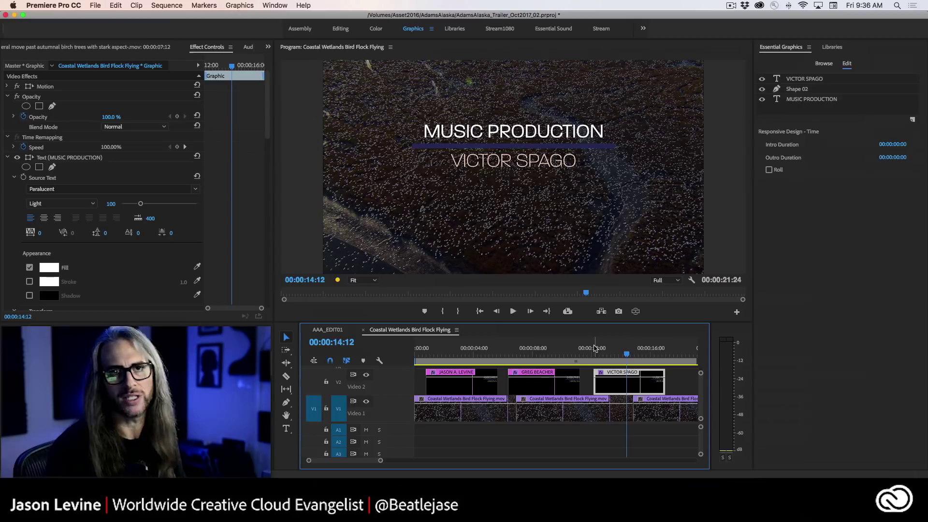
left_click(427, 384)
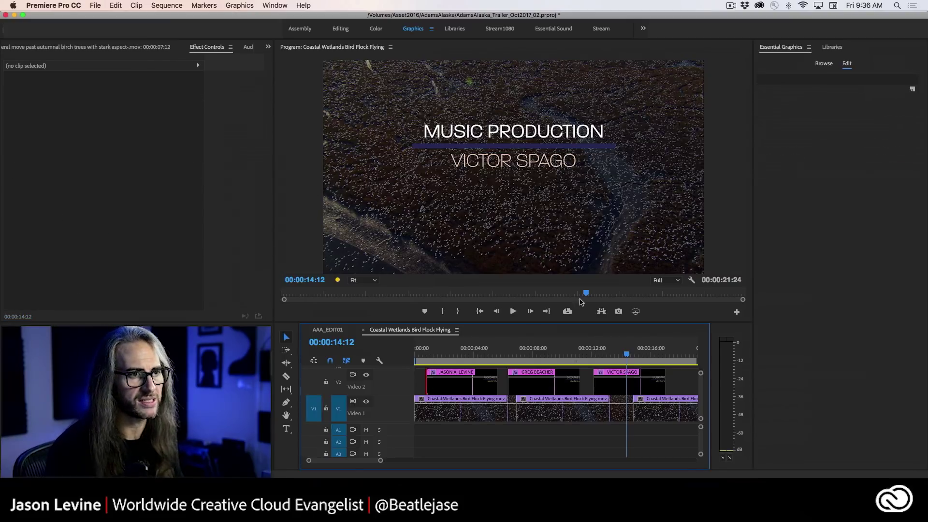
left_click(473, 384)
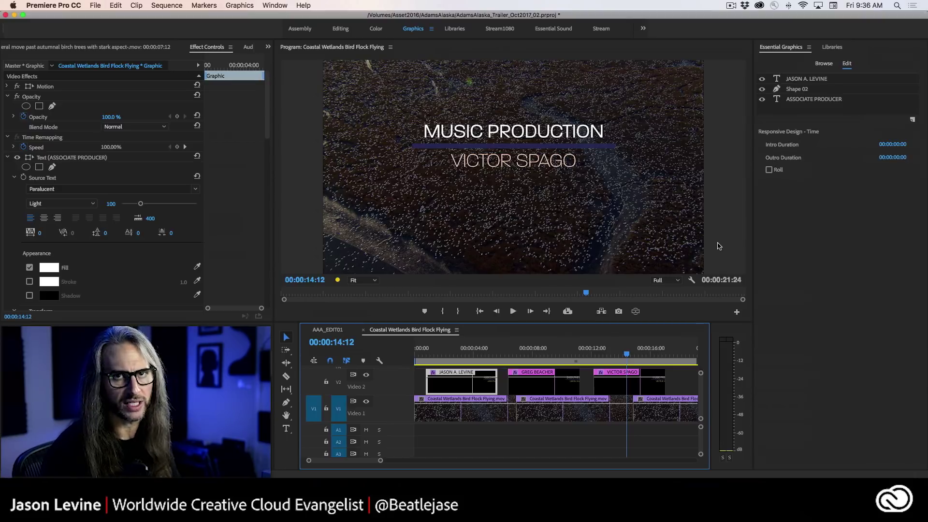
left_click_drag(627, 356, 651, 356)
left_click(652, 383)
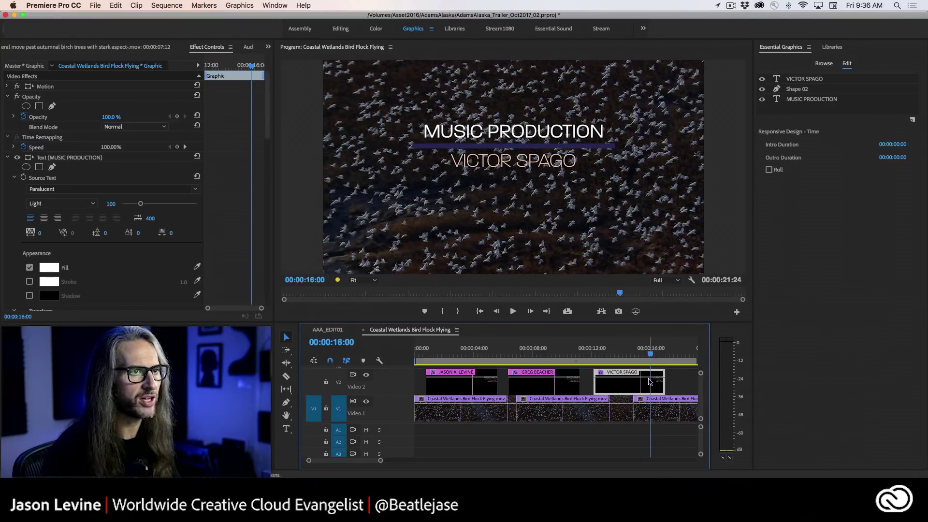
left_click(913, 119)
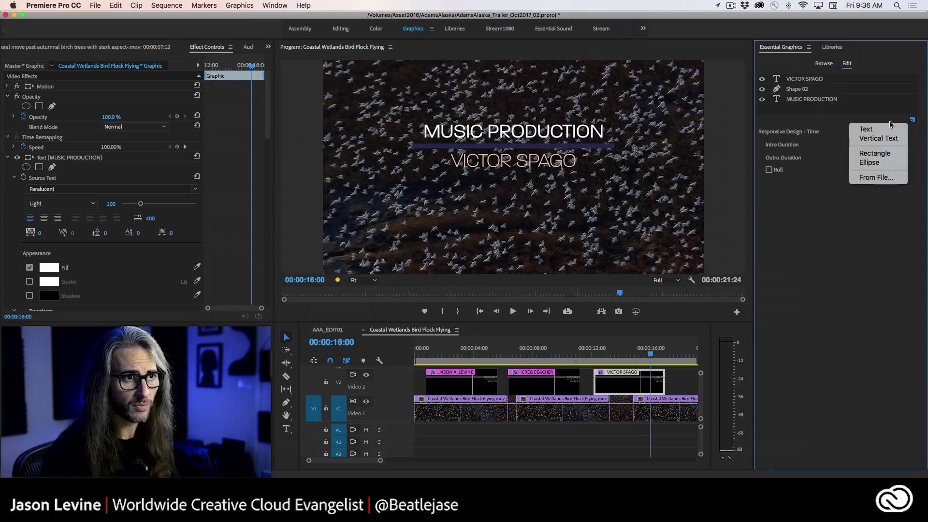
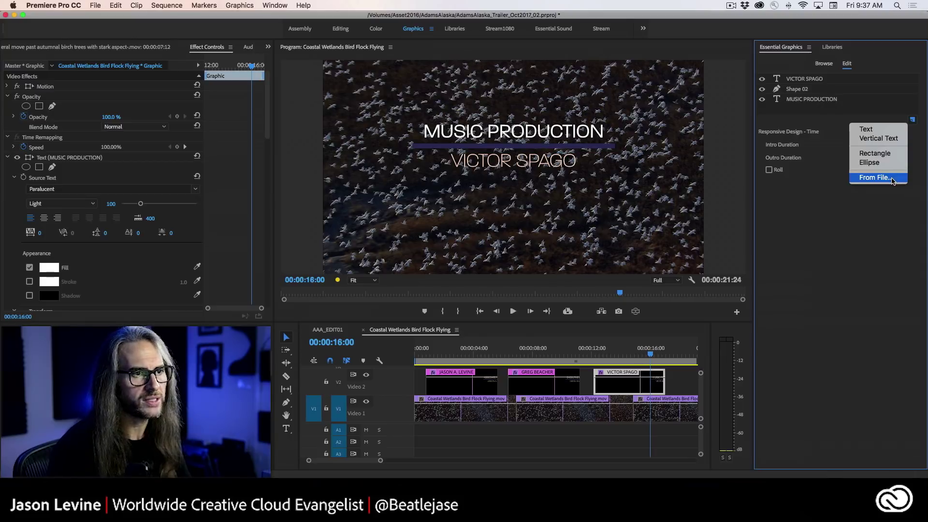
- Import jpm-logo-flat.jpg as a new layer via New Layer > From File in Essential Graphics
left_click(891, 178)
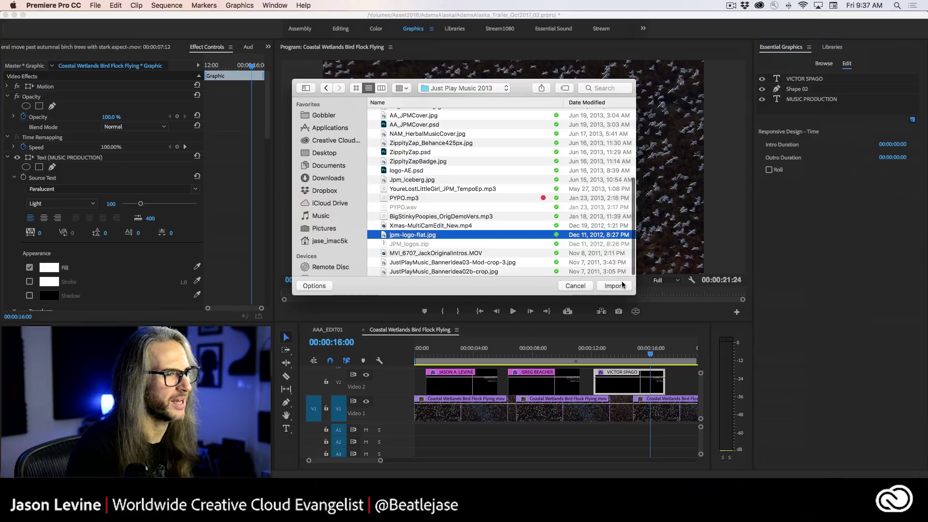
left_click(615, 286)
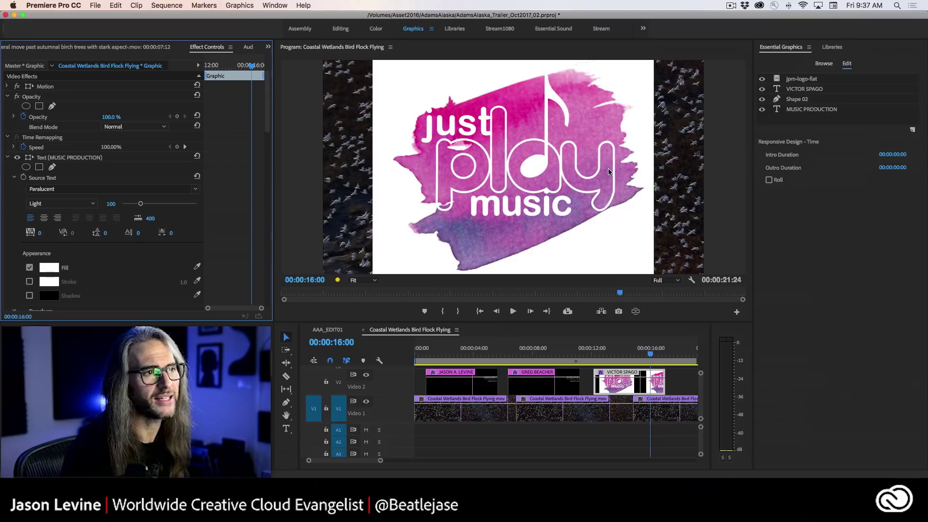
- Select the logo, lower its opacity and scale, and drag it toward the bottom-right corner
left_click(534, 159)
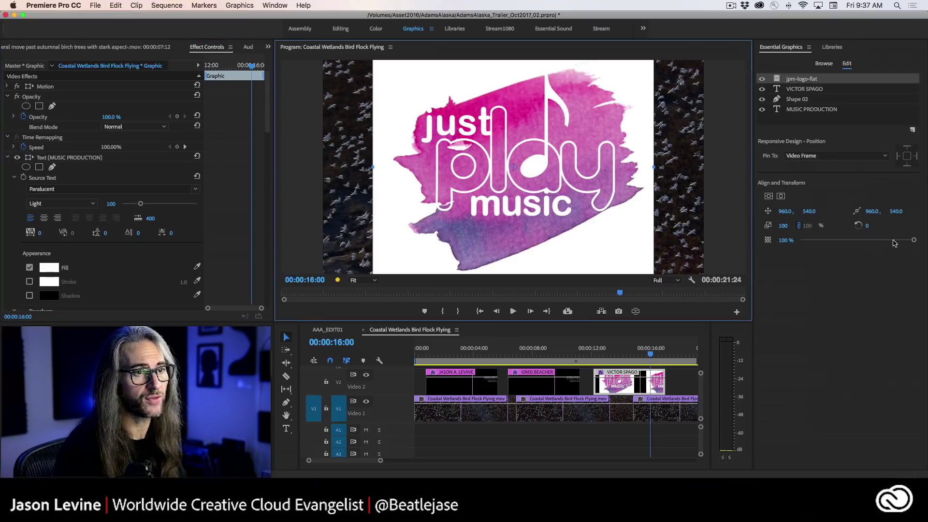
left_click_drag(913, 242, 730, 230)
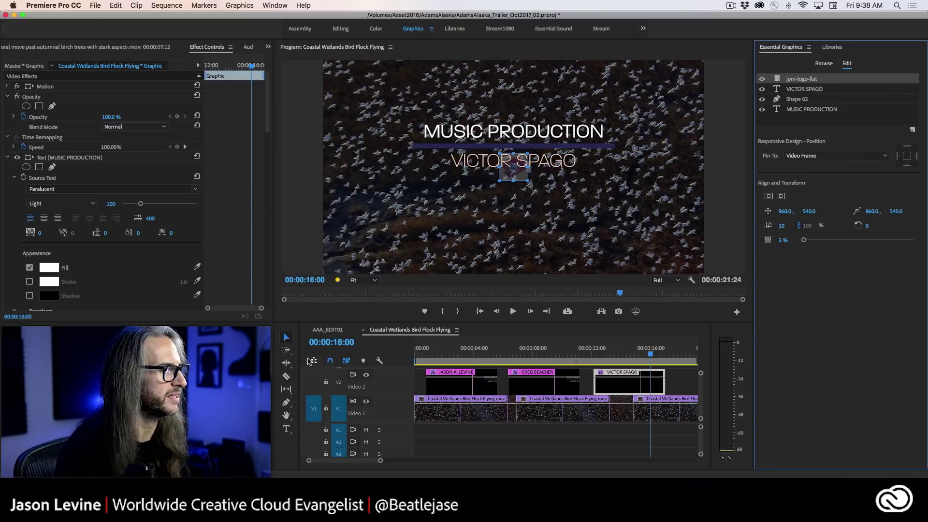
left_click(289, 339)
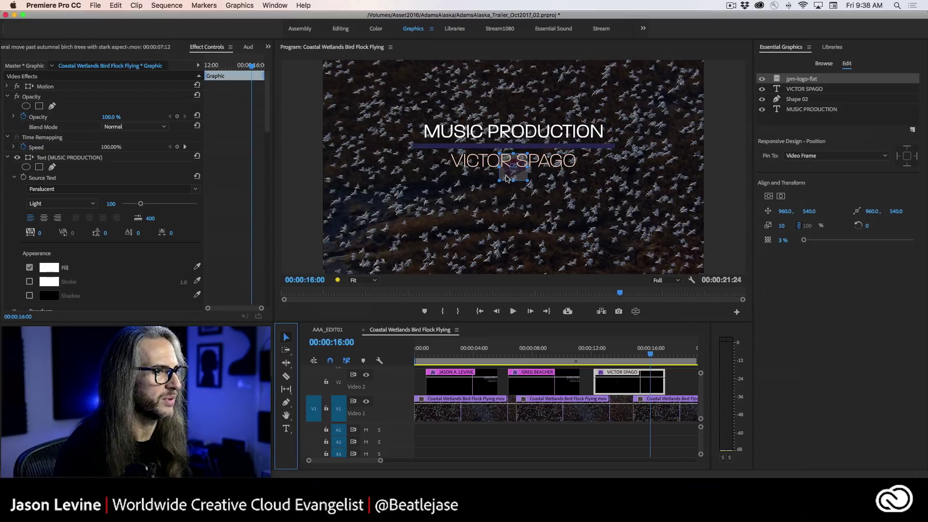
left_click_drag(506, 179, 667, 255)
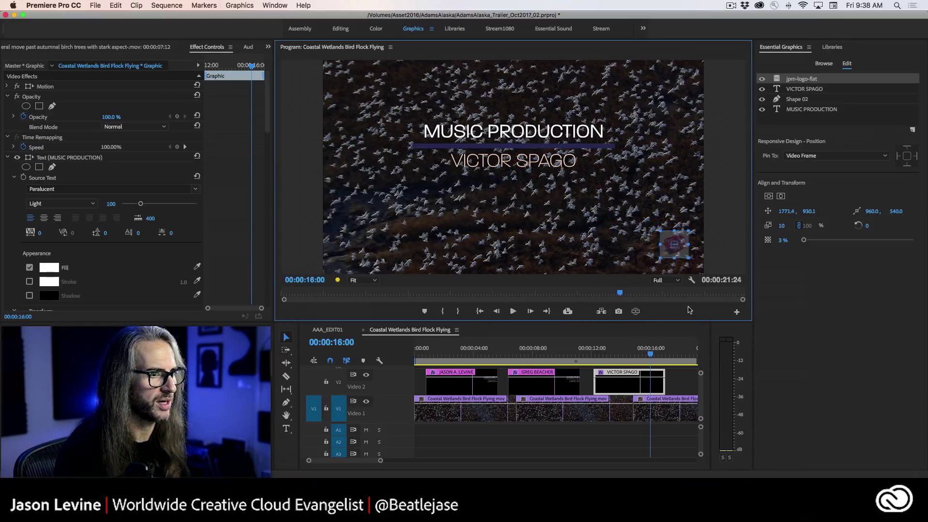
- Turn on Safe Margins, nudge the logo inside them, and scrub the playhead back to 11:04
left_click(691, 281)
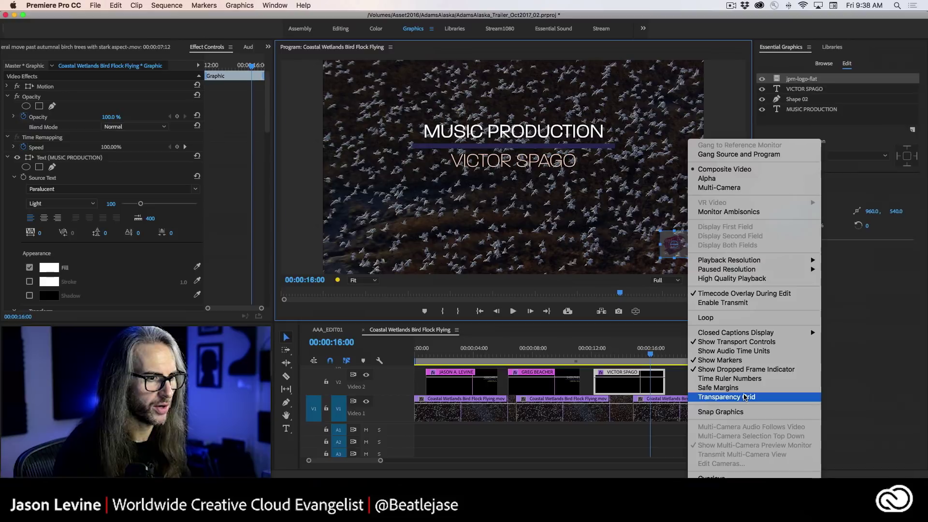
left_click(720, 387)
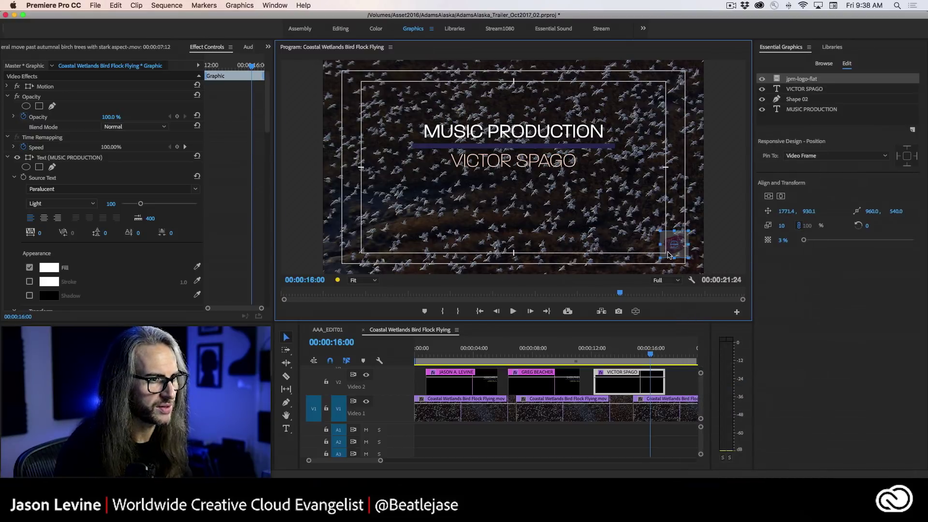
left_click_drag(669, 255, 666, 260)
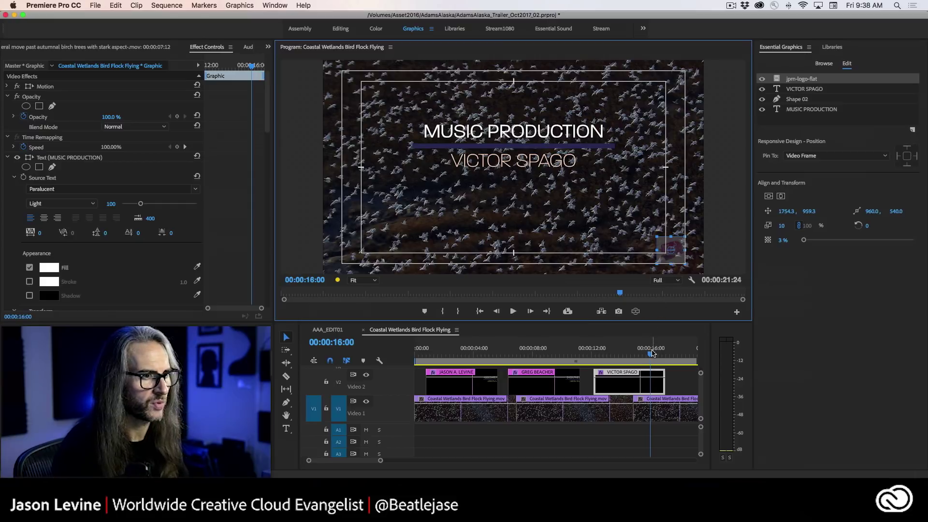
left_click(589, 350)
left_click_drag(589, 350, 579, 350)
- Hide the Safe Margins guides and play the MUSIC PRODUCTION title animation from 12:17
key("space")
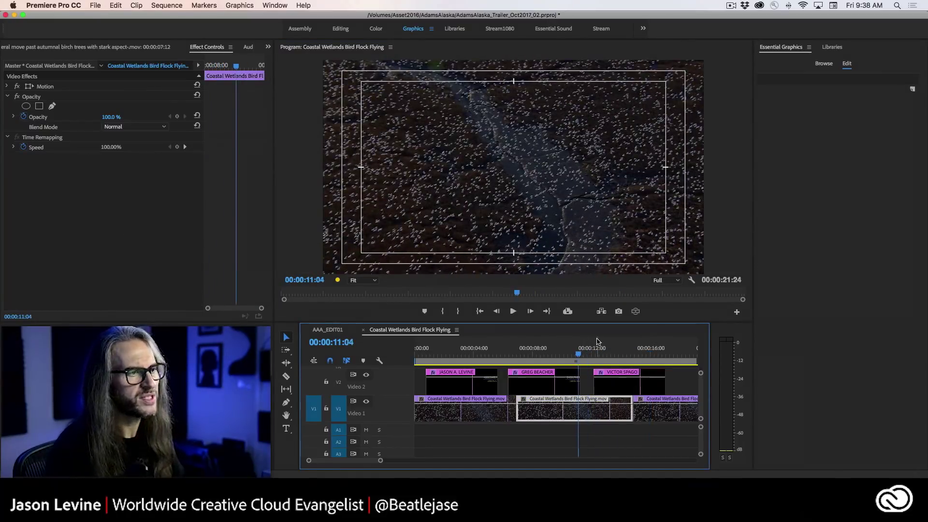
left_click(692, 281)
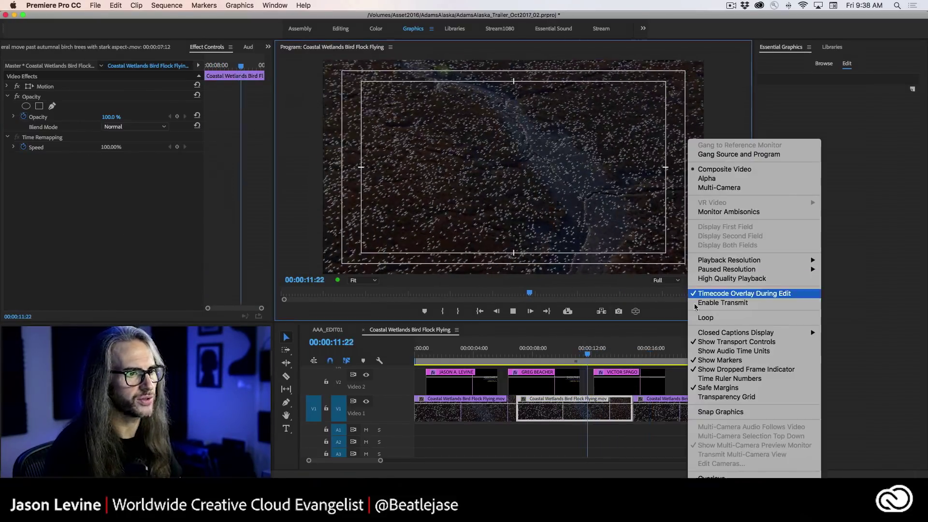
left_click(672, 389)
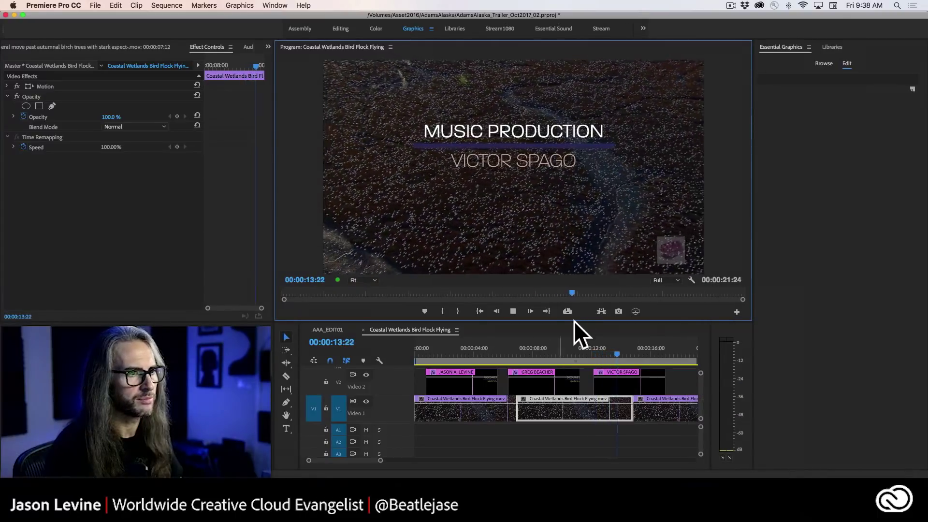
key("space")
left_click_drag(624, 350, 599, 352)
key("space")
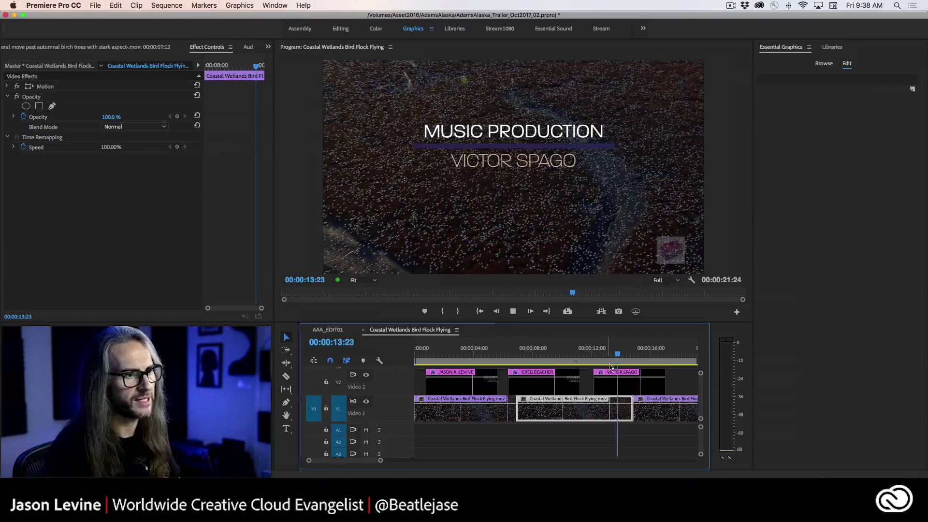
left_click(600, 355)
key("space")
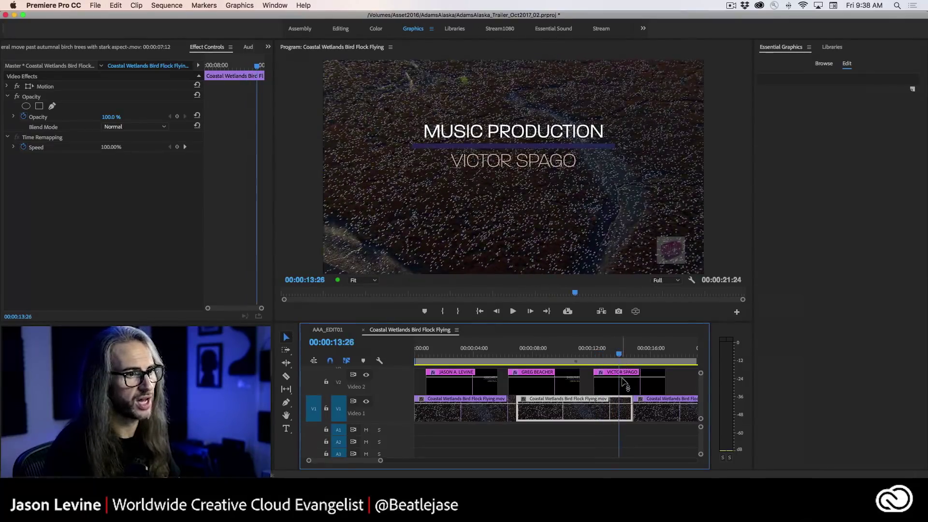
- Select the jpm-logo-flat layer and check its 3.4 Opacity in Effect Controls
left_click(629, 384)
left_click(800, 80)
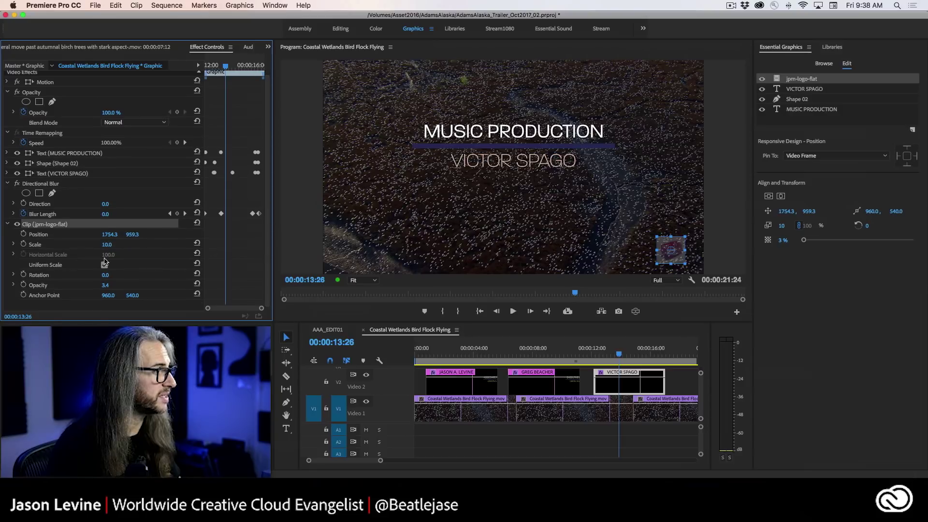
left_click(13, 286)
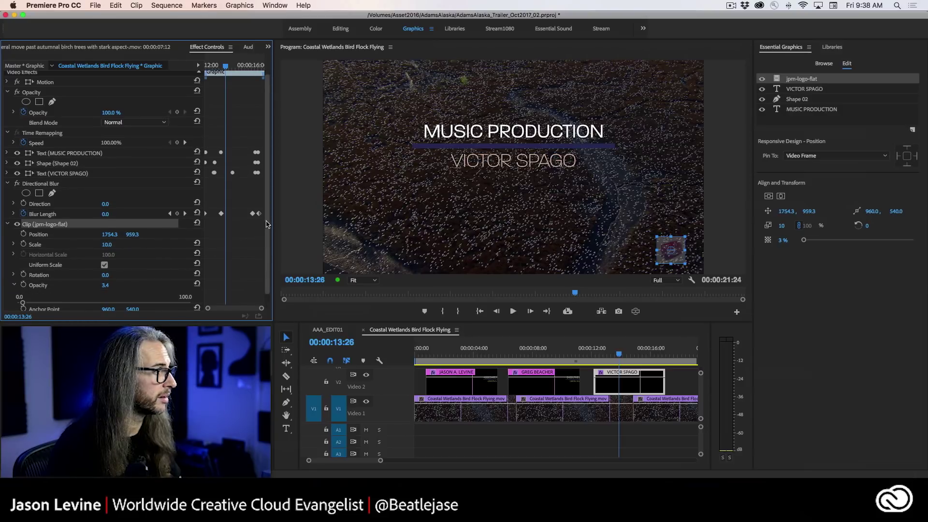
scroll(261, 228, "down", 1)
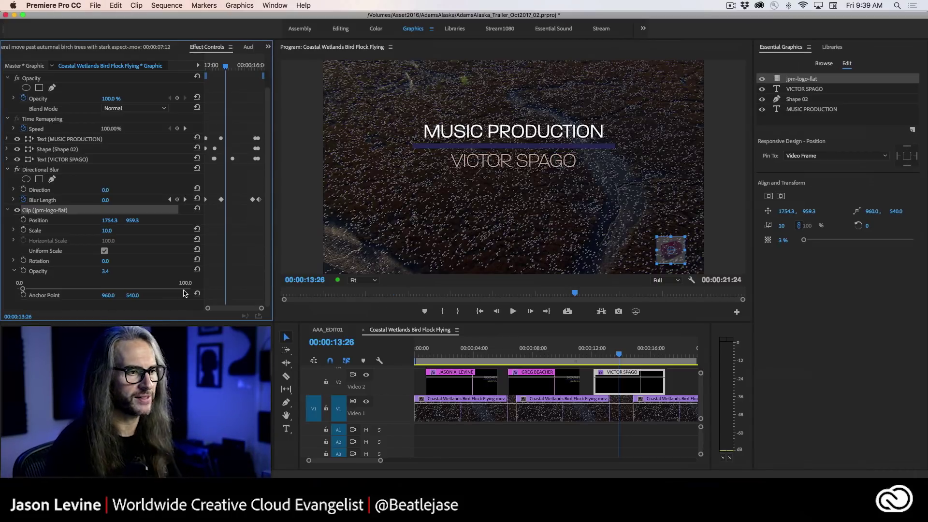
right_click(640, 382)
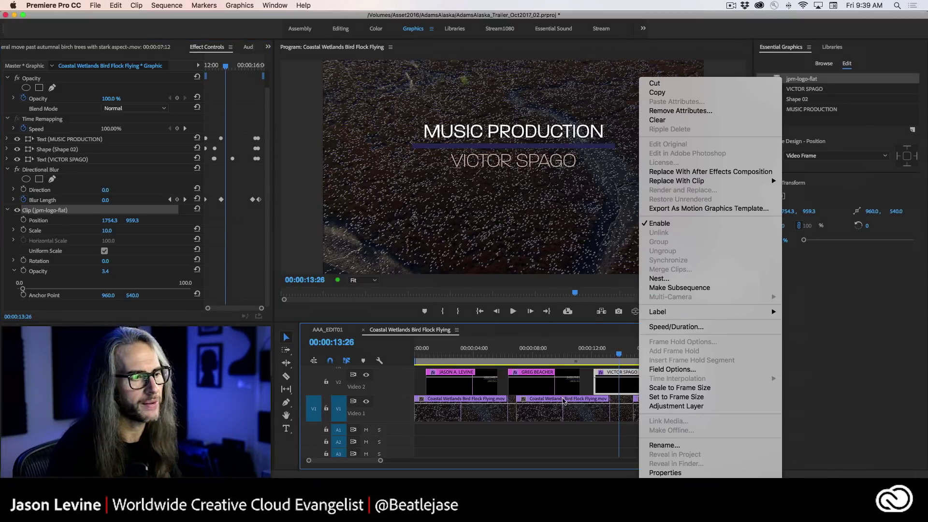
left_click(598, 383)
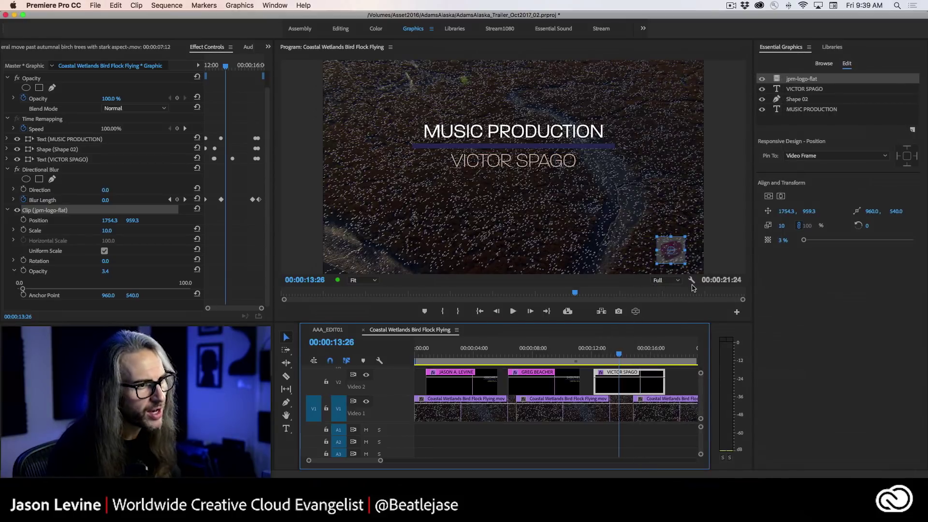
left_click(682, 274)
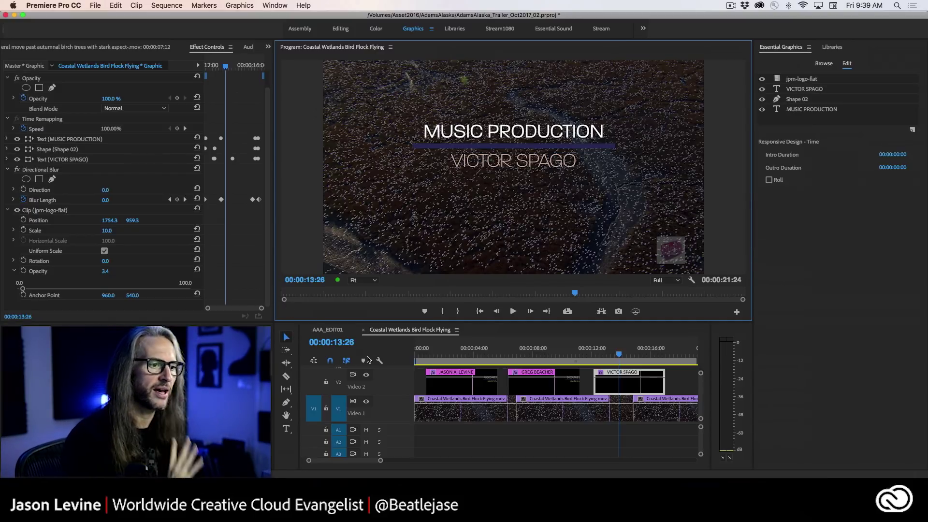
- Move to the ASSOCIATE PRODUCER title on V2 and select its name text layer
left_click_drag(615, 357, 454, 358)
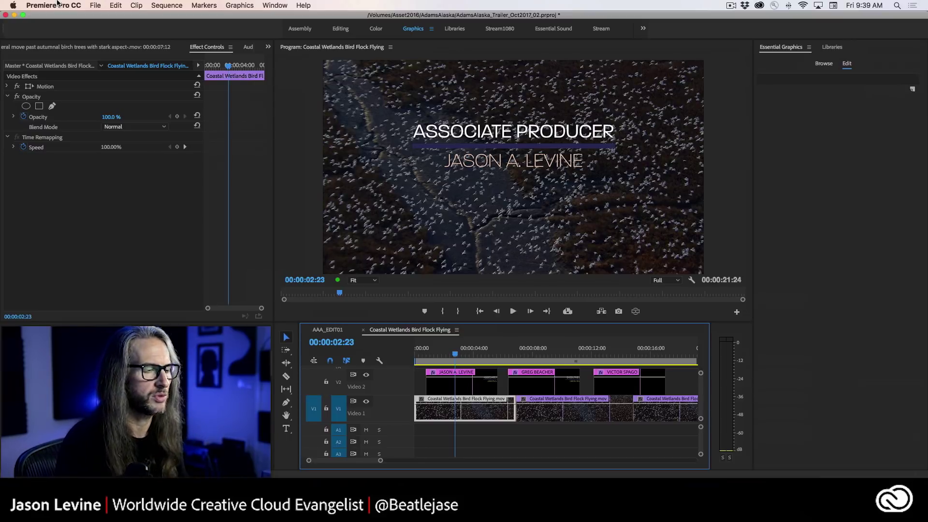
left_click(451, 386)
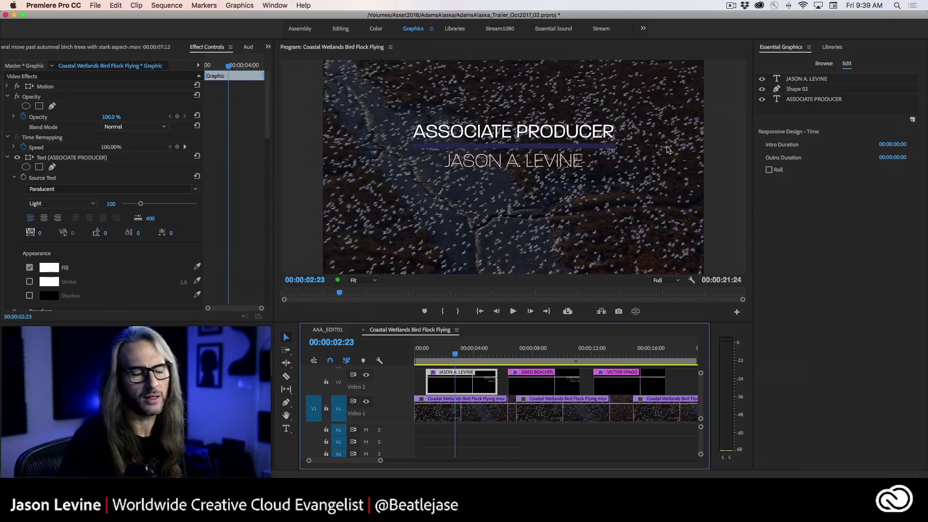
left_click(832, 80)
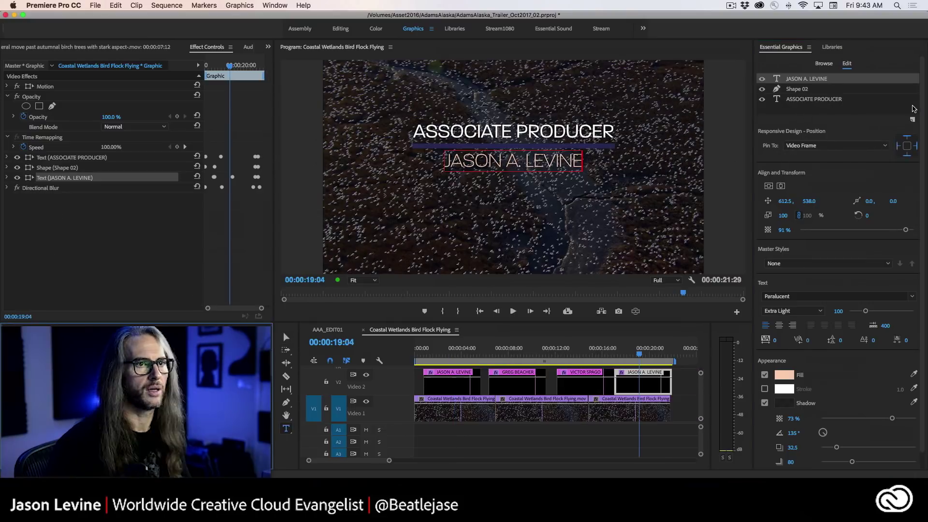
- Add a rectangle shape layer and size it as a wide box around the name line
left_click(913, 119)
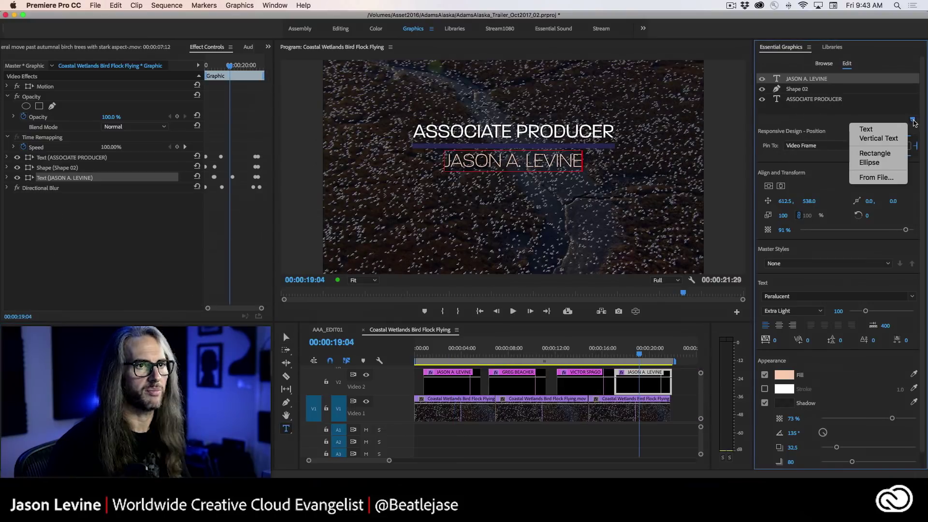
left_click(875, 153)
left_click_drag(513, 207, 436, 191)
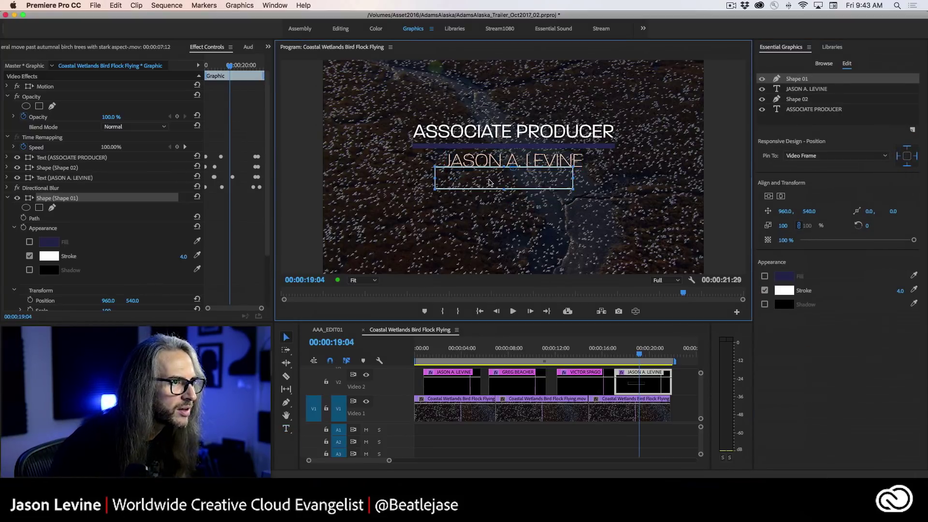
left_click_drag(491, 177, 500, 163)
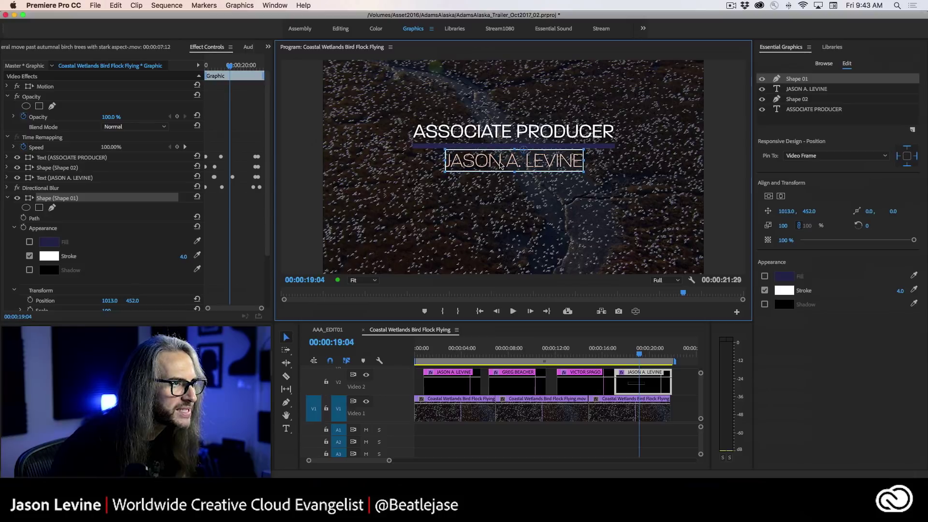
left_click(446, 163)
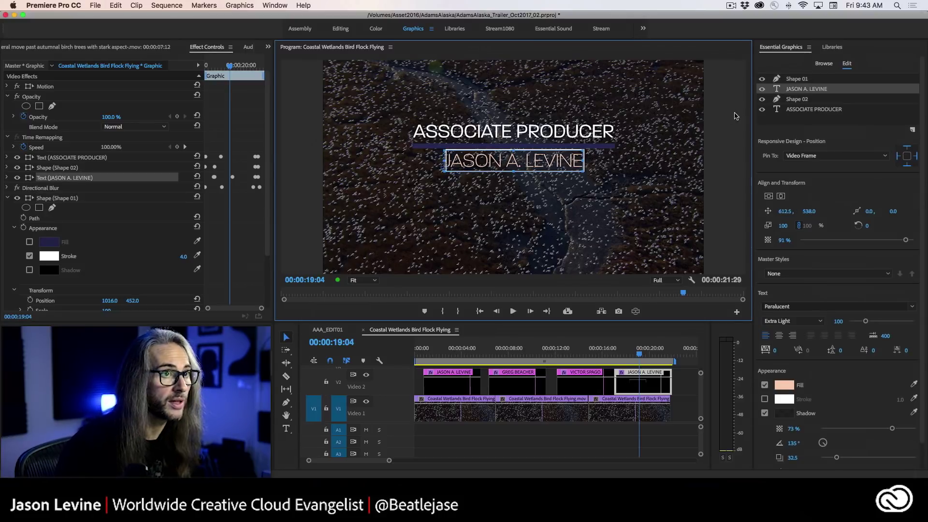
left_click(796, 78)
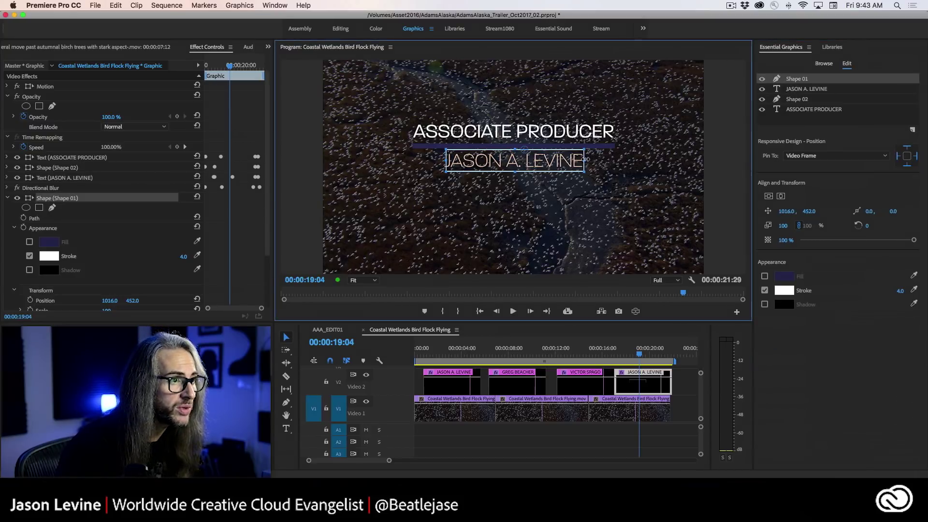
left_click_drag(586, 159, 588, 159)
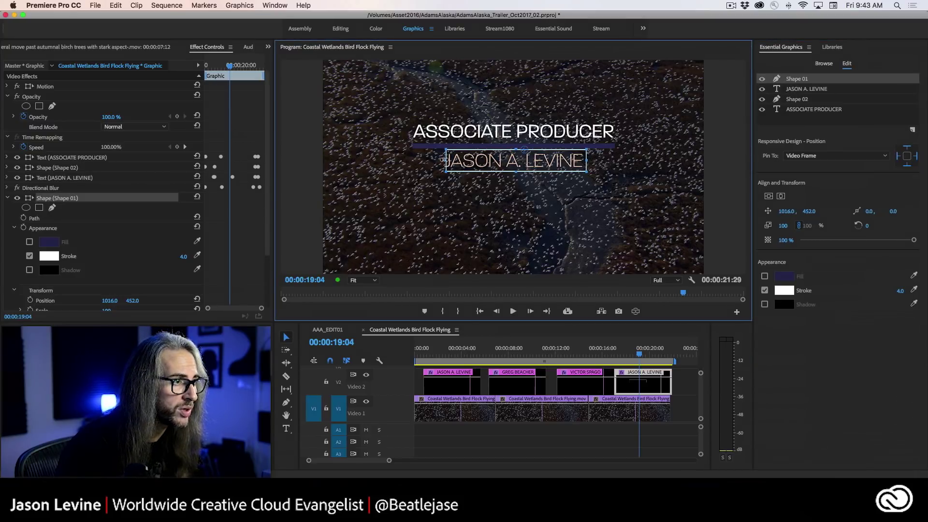
left_click_drag(443, 160, 438, 161)
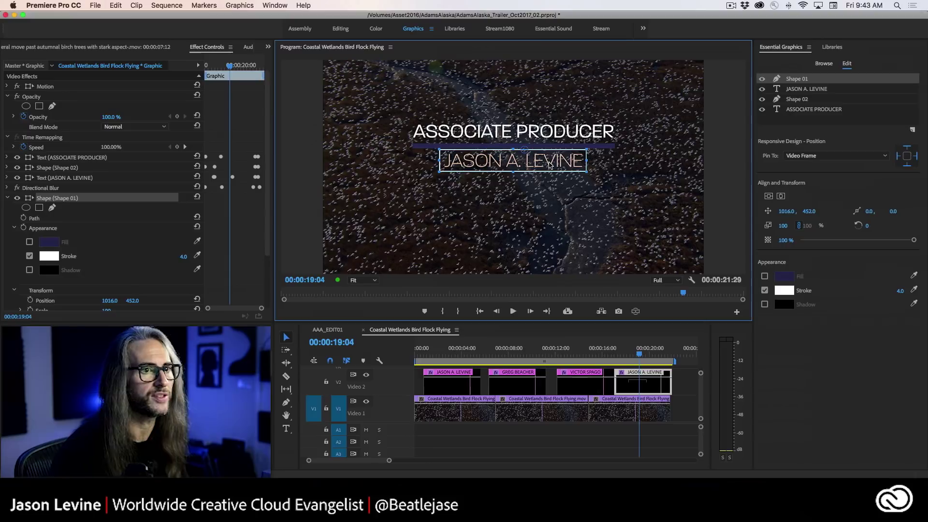
- Pin Shape 01 to the name text layer and confirm the pin by switching layers
left_click(836, 156)
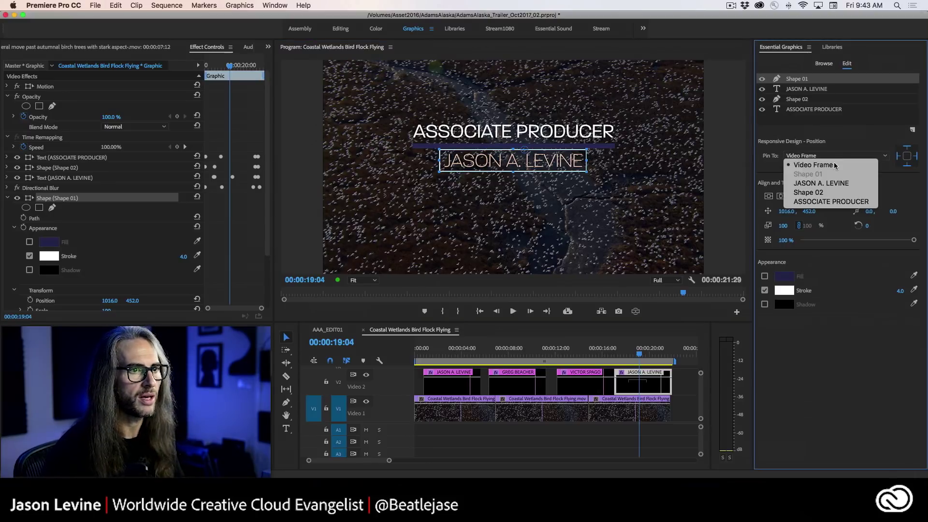
left_click(829, 188)
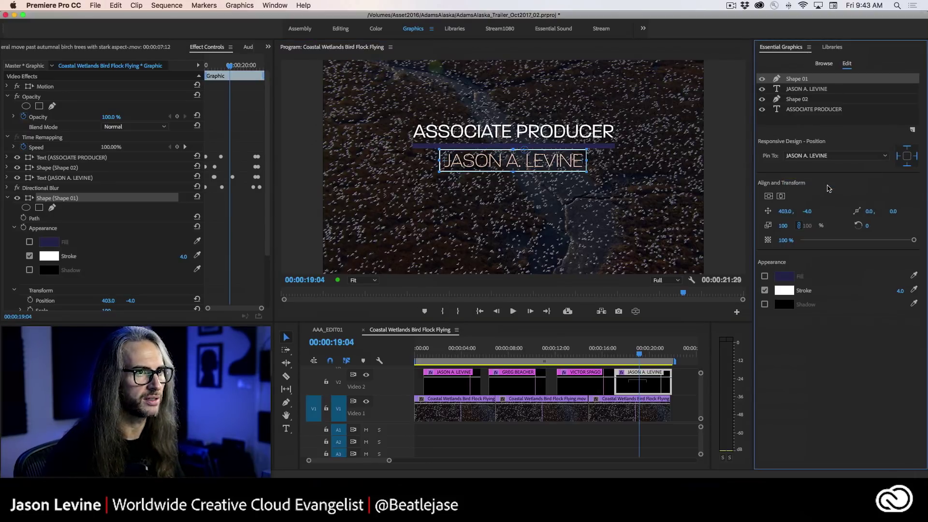
left_click(826, 90)
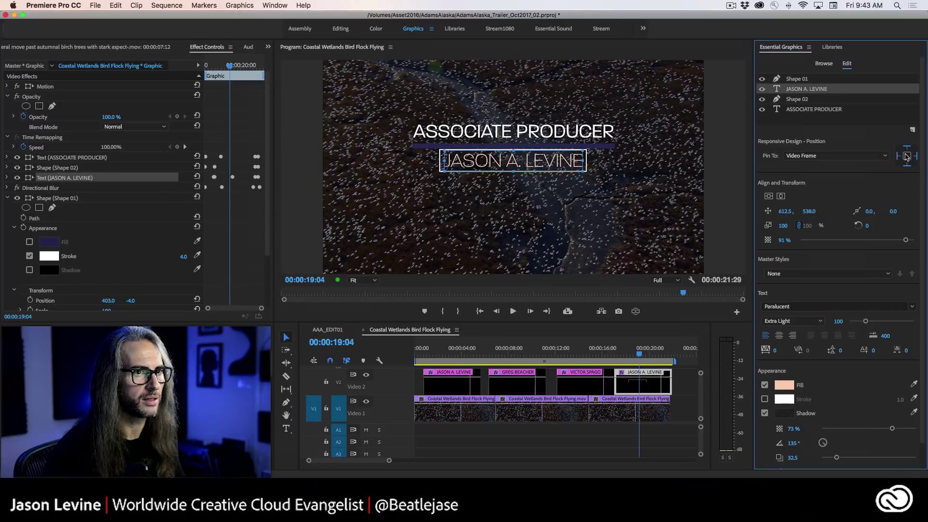
left_click(806, 79)
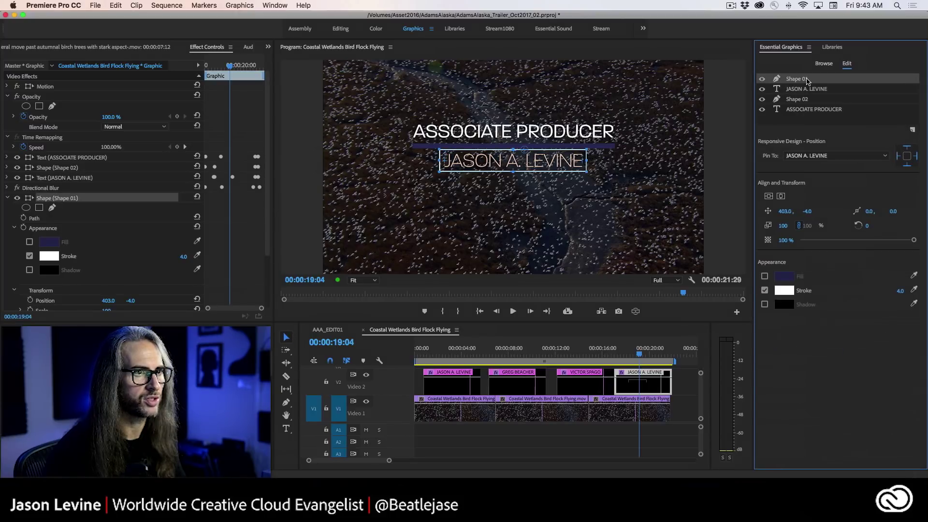
left_click(812, 90)
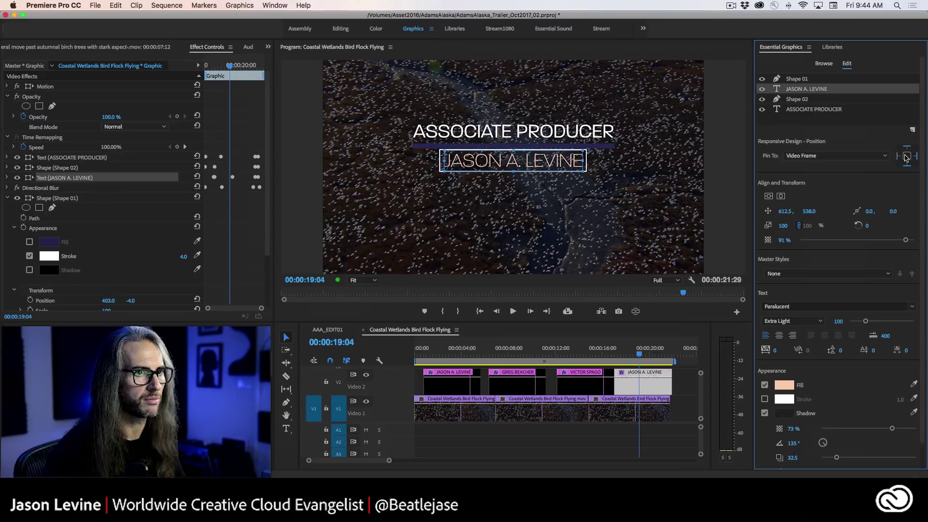
left_click(806, 79)
left_click(809, 90)
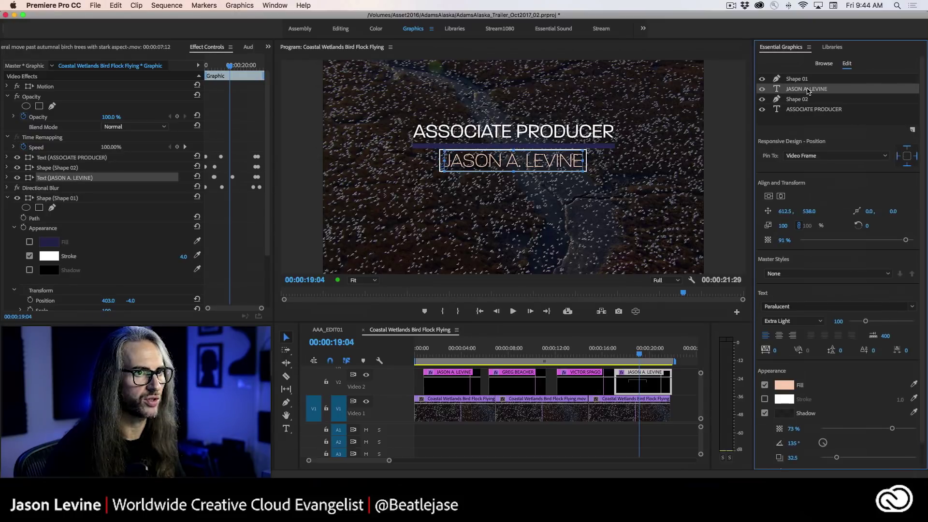
left_click(808, 80)
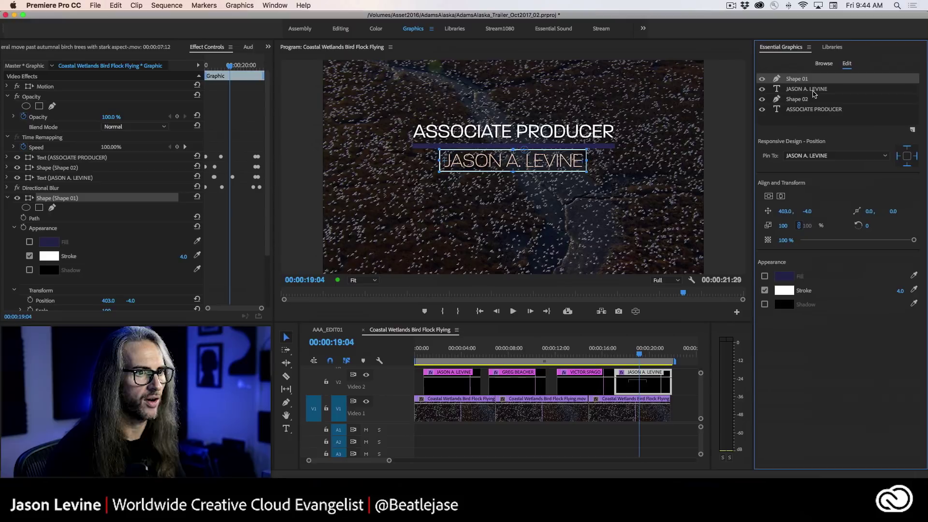
left_click(815, 91)
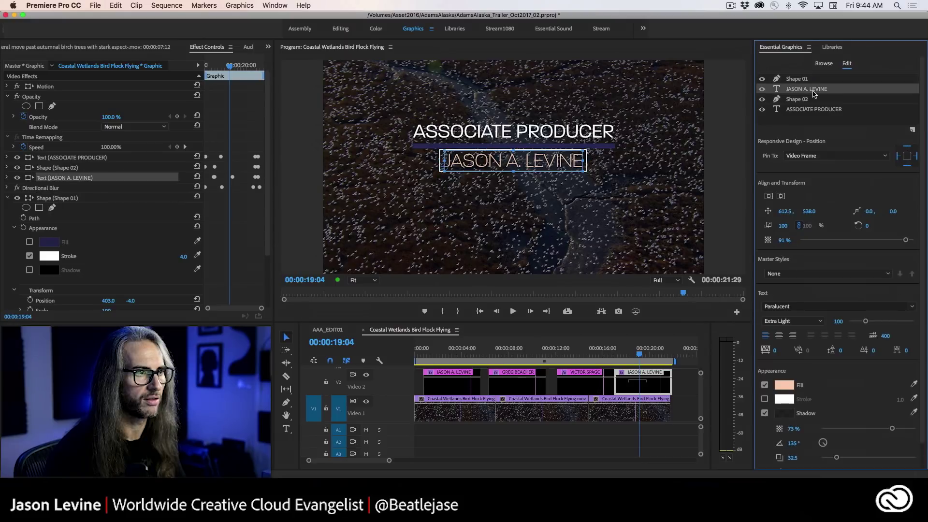
- Export the title as a Motion Graphics Template to the library and delete the original clip
right_click(634, 382)
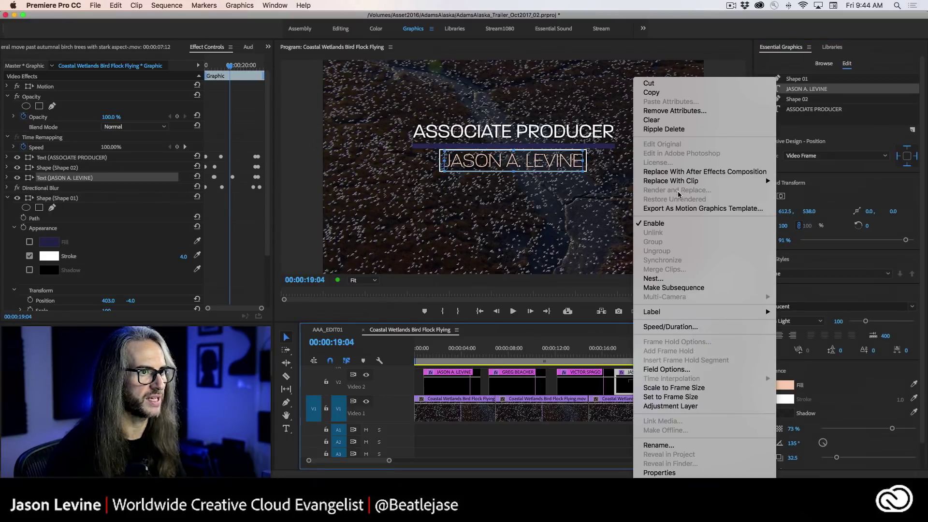
left_click(684, 212)
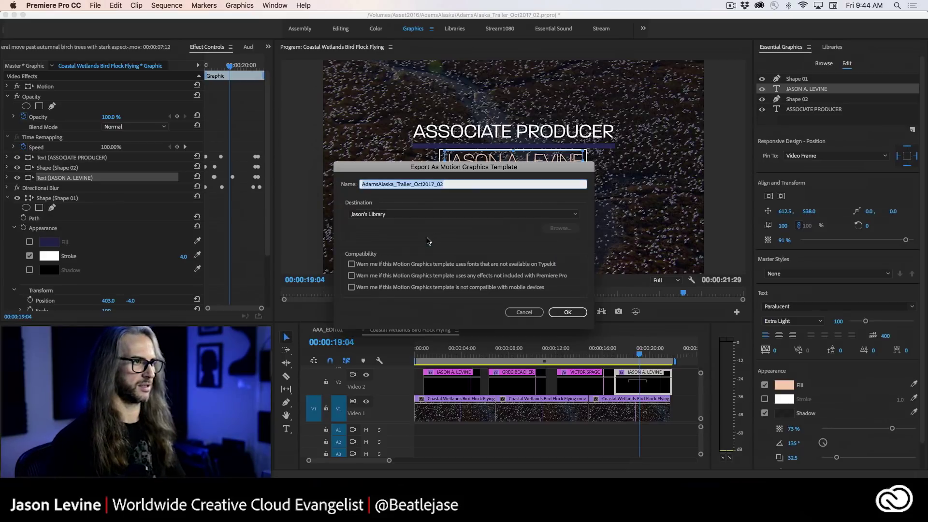
type("JASON_0111")
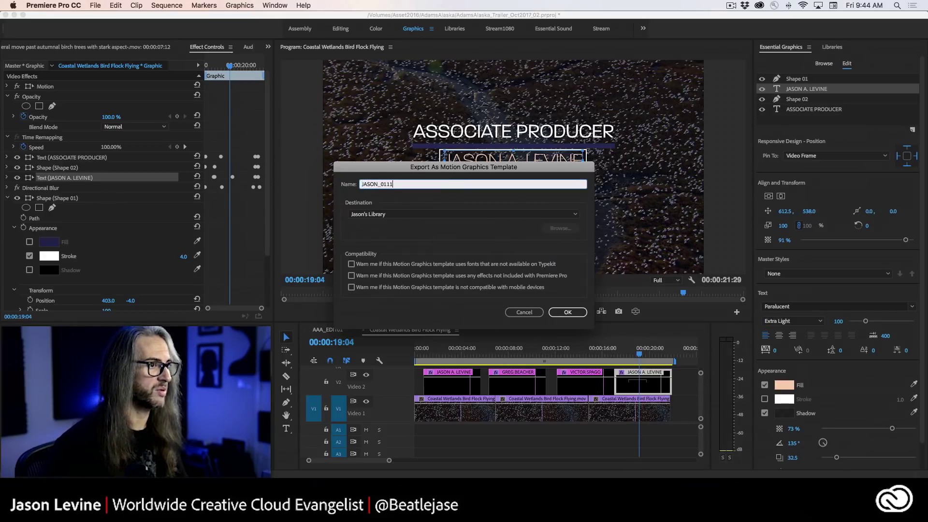
key("Return")
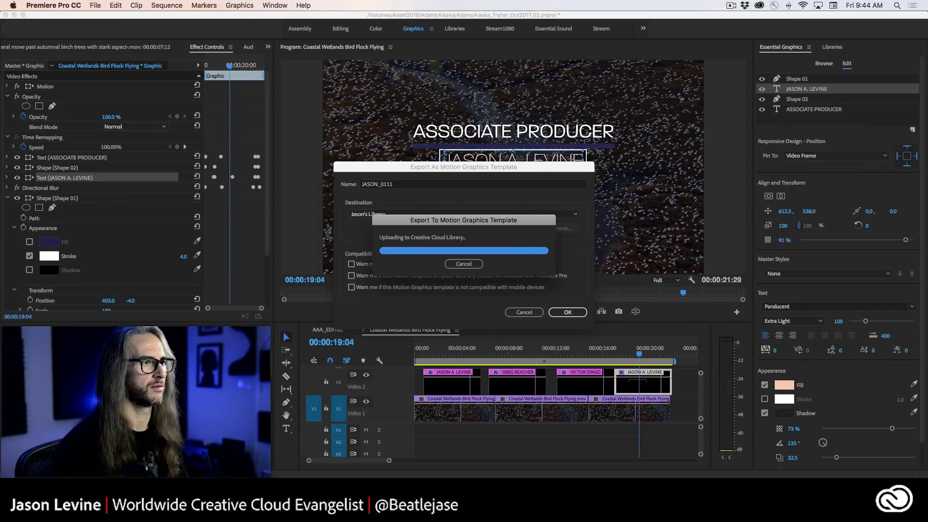
key("Delete")
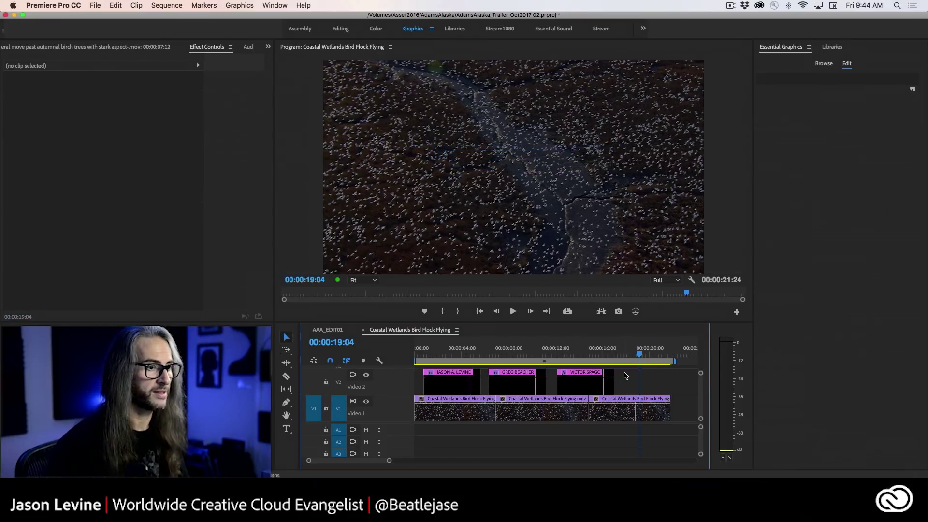
- Drag the template from Libraries onto V2, preview it, and select its name text layer
left_click(832, 47)
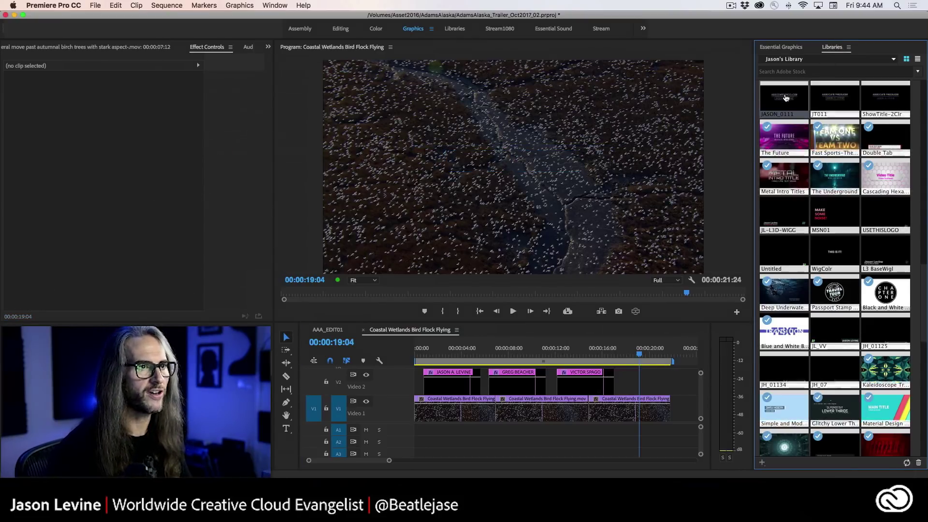
left_click_drag(784, 99, 624, 389)
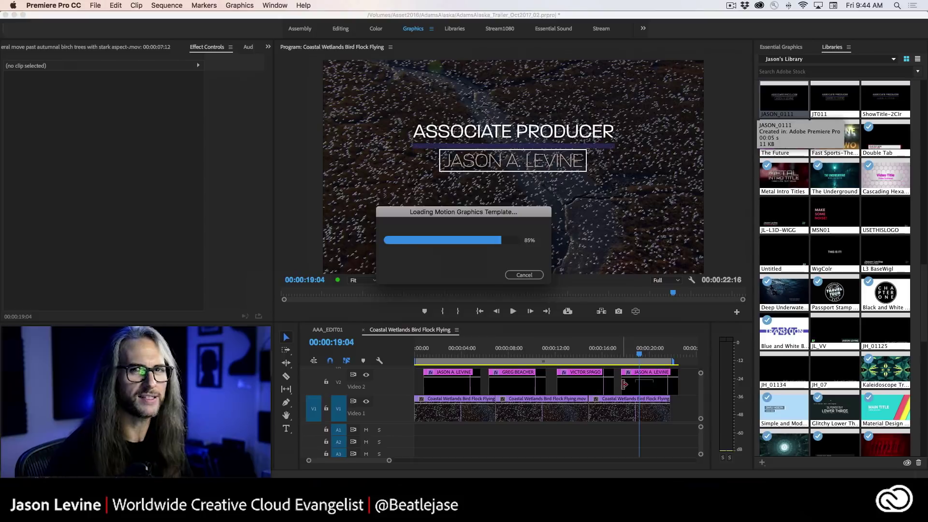
left_click(643, 410)
mouse_move(639, 354)
left_mouse_down()
mouse_move(629, 354)
mouse_move(642, 354)
left_mouse_up()
left_click(634, 387)
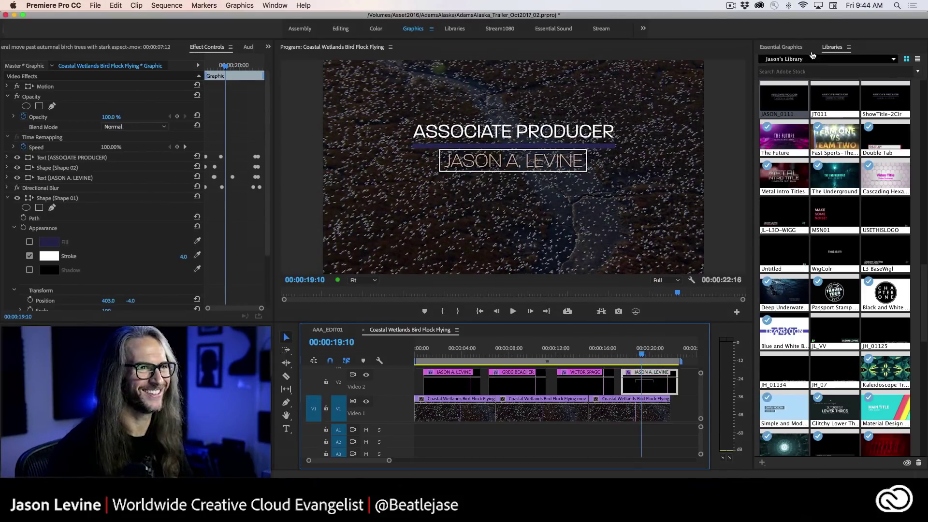
left_click(781, 47)
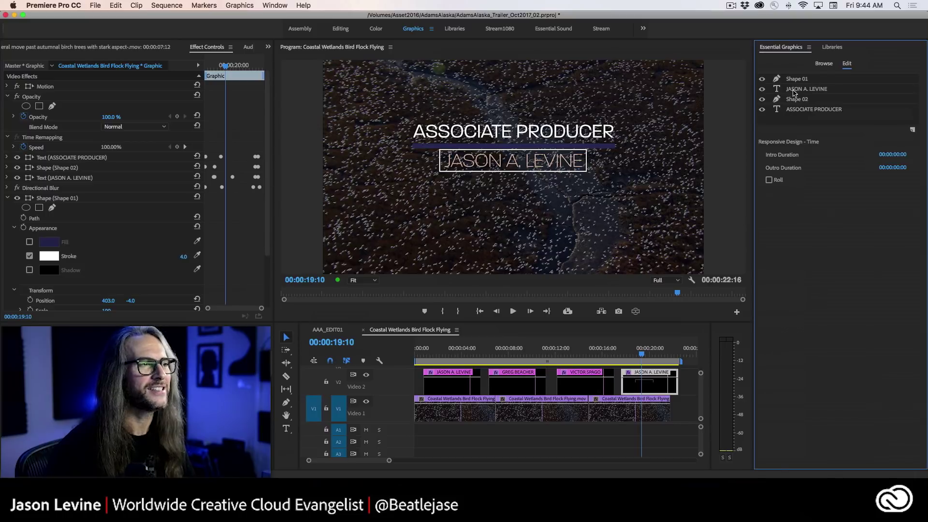
left_click(794, 90)
left_click(285, 428)
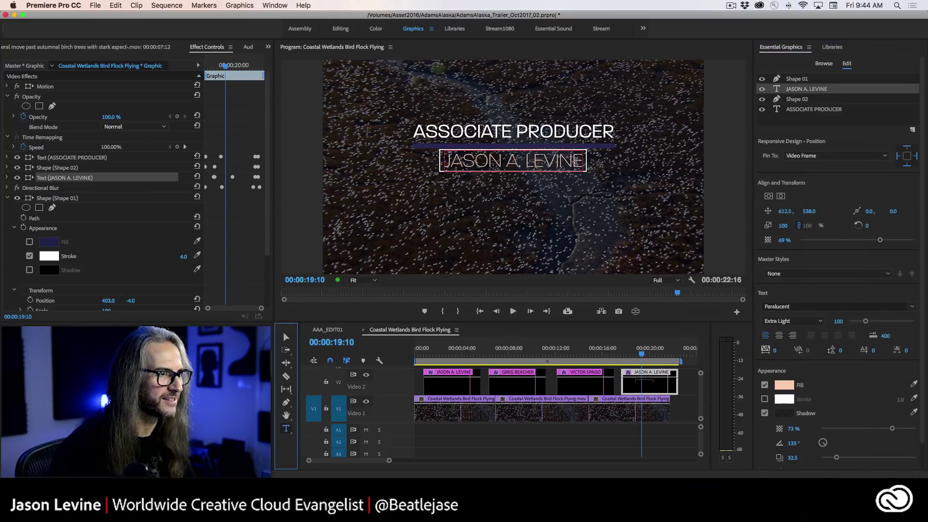
- Retype the presenter's name and add a second line, THE BOX GROWS
left_click_drag(581, 161, 438, 169)
type("JASON")
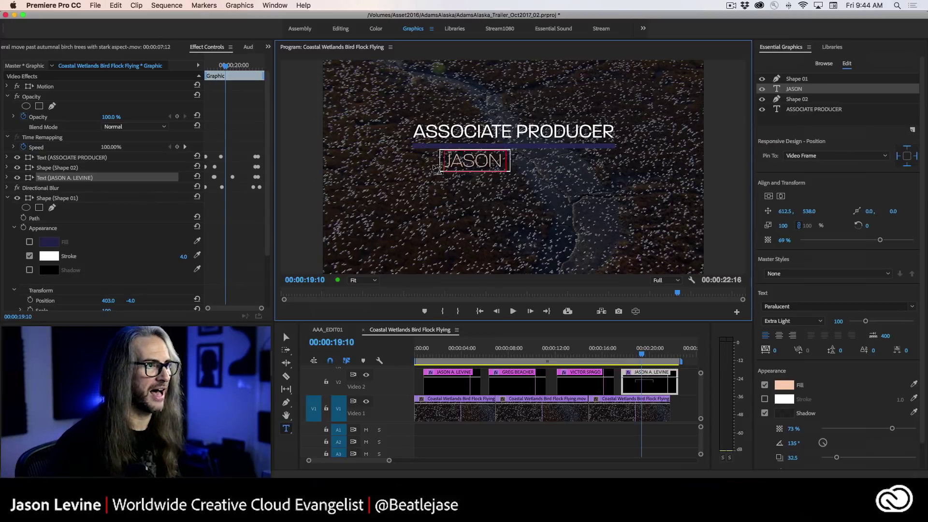
type(" A. LEVINEW")
key("BackSpace")
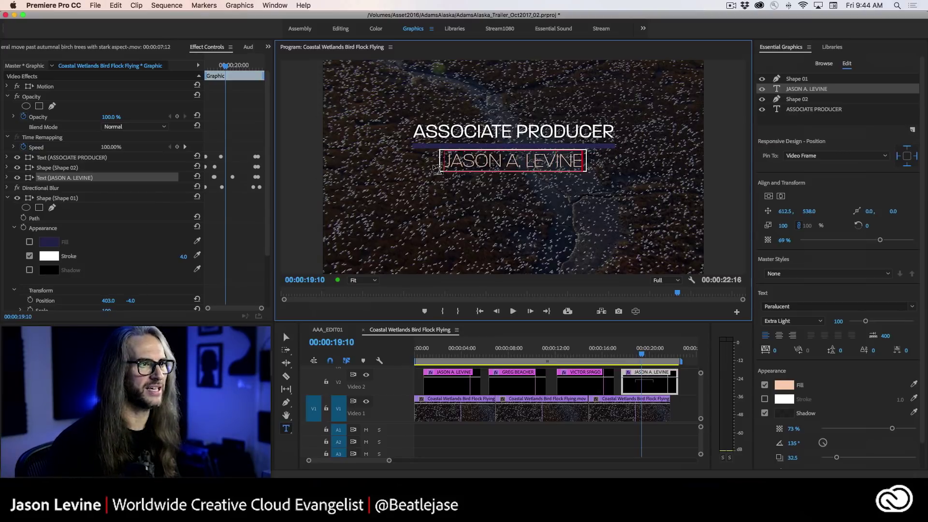
key("Return")
type("THE BO")
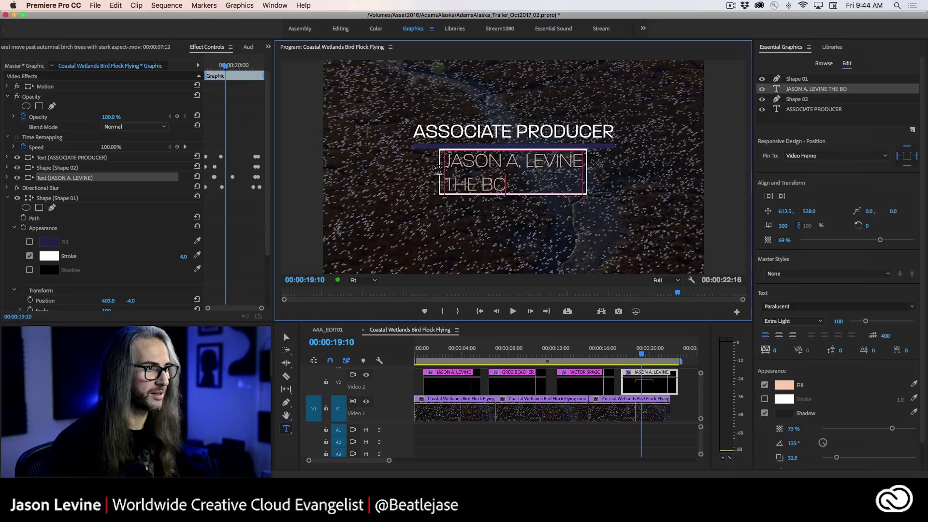
type("X GROWS")
key("BackSpace")
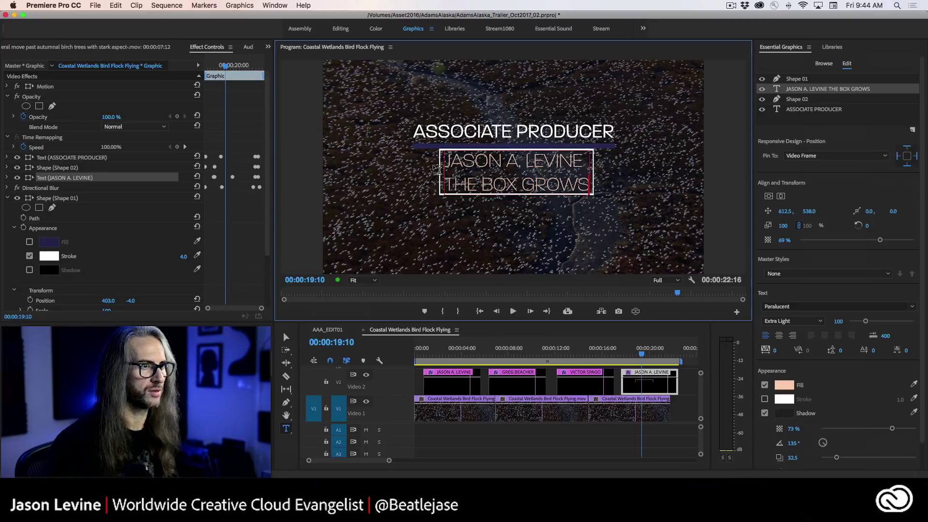
- Move Shape 01 above Directional Blur in Effect Controls and play back from about 16 seconds
left_click(641, 353)
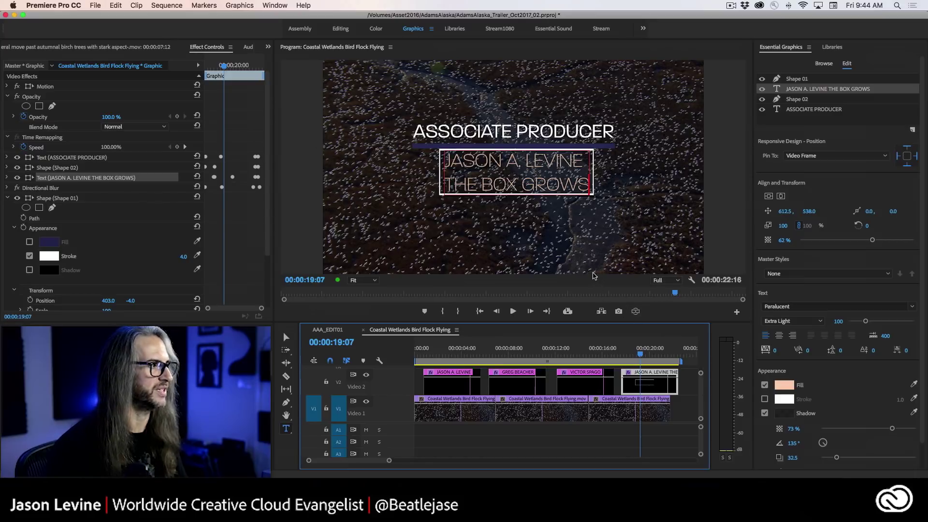
left_click(8, 199)
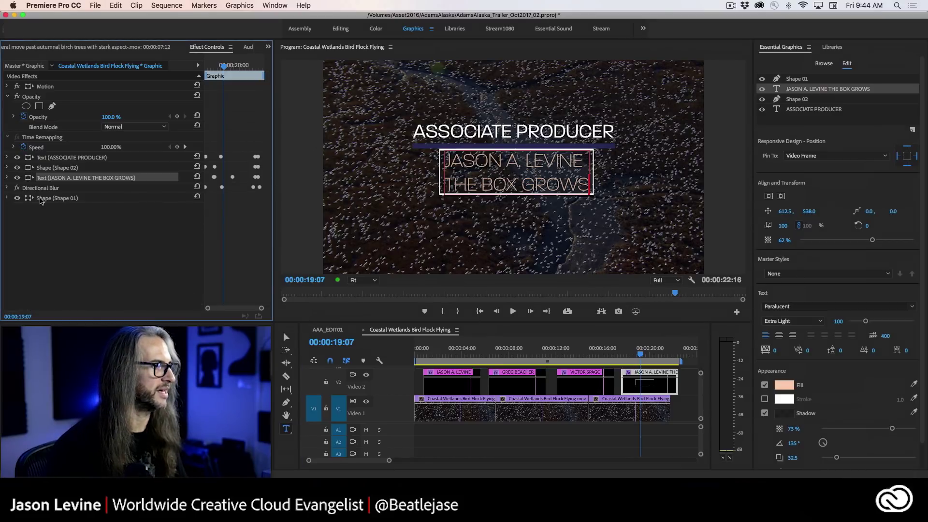
left_click_drag(41, 201, 42, 188)
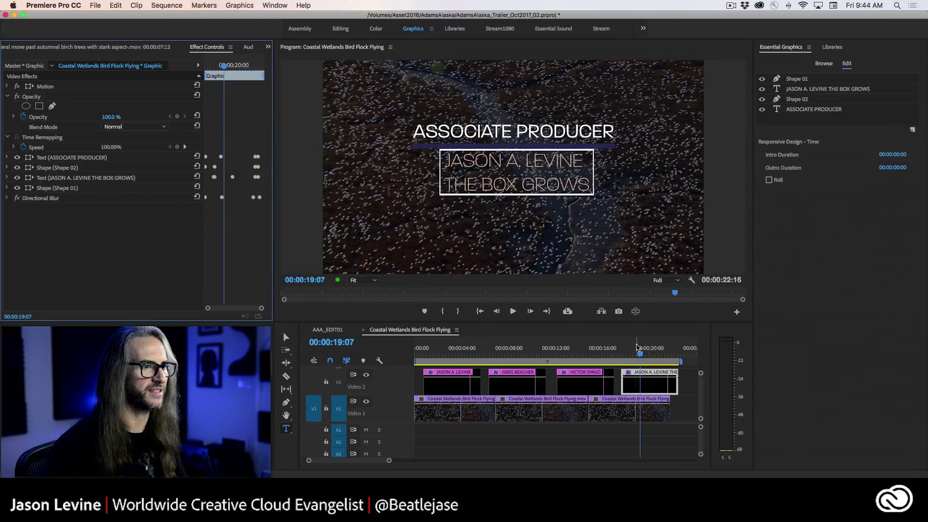
left_click_drag(637, 347, 605, 351)
key("space")
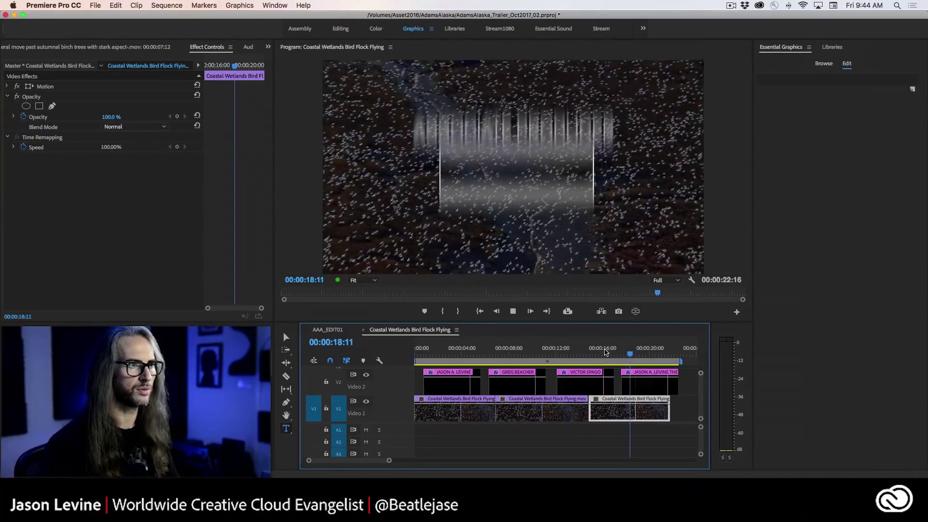
key("space")
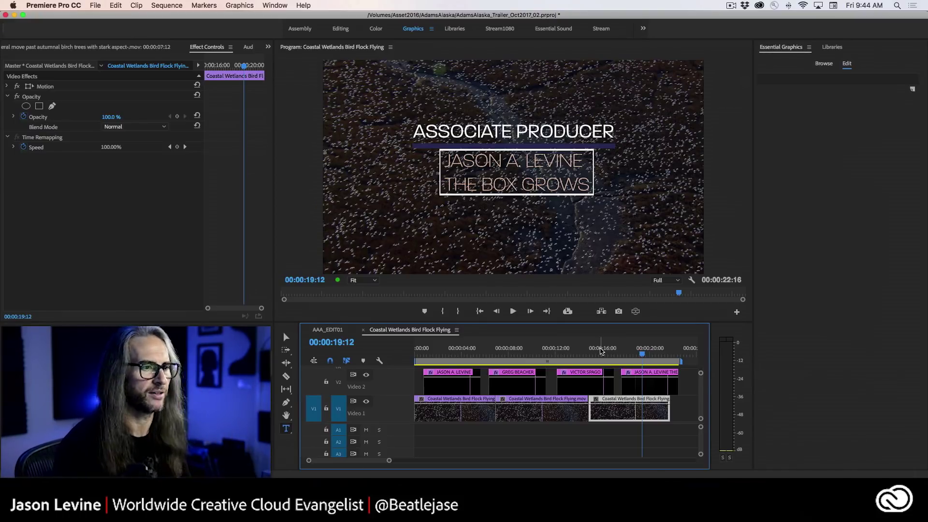
- Rename the Shape 01 layer to BOX
left_click(650, 383)
right_click(803, 78)
left_click(834, 91)
type("BOX")
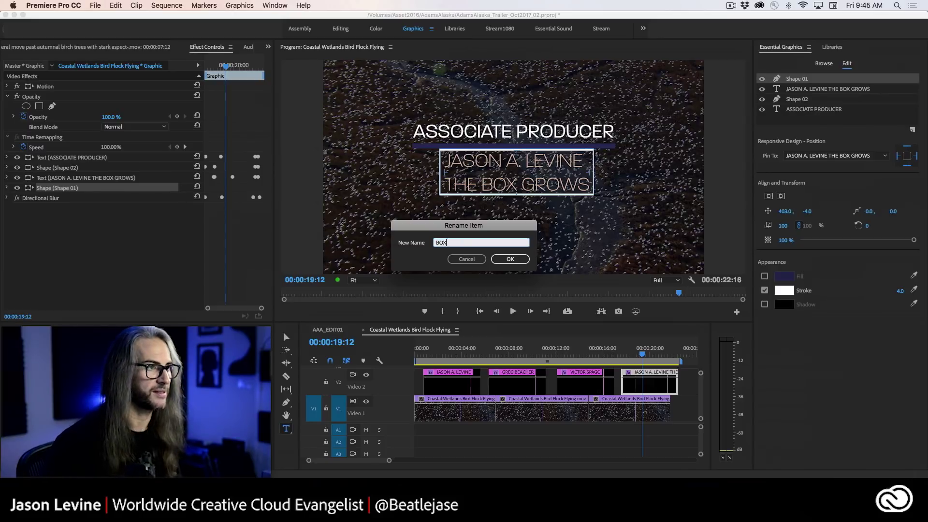
key("Return")
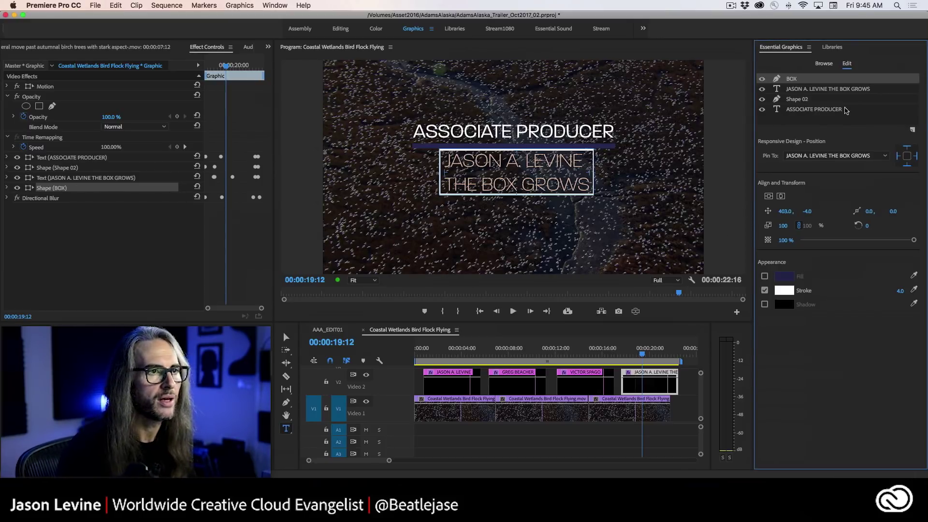
- Replace both text lines with just the presenter's name and centre the title horizontally
left_click(586, 185)
left_click_drag(586, 184, 444, 163)
type("JAS")
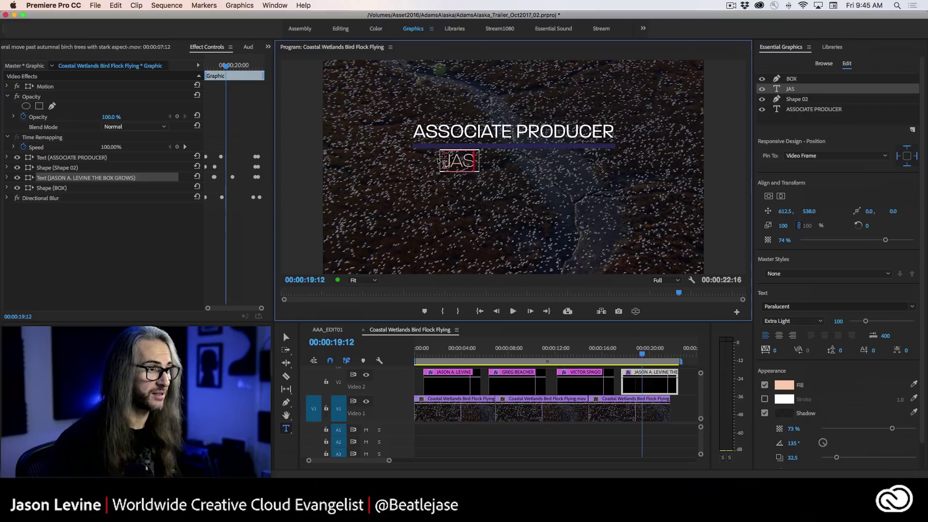
type("ON A. LEVINE")
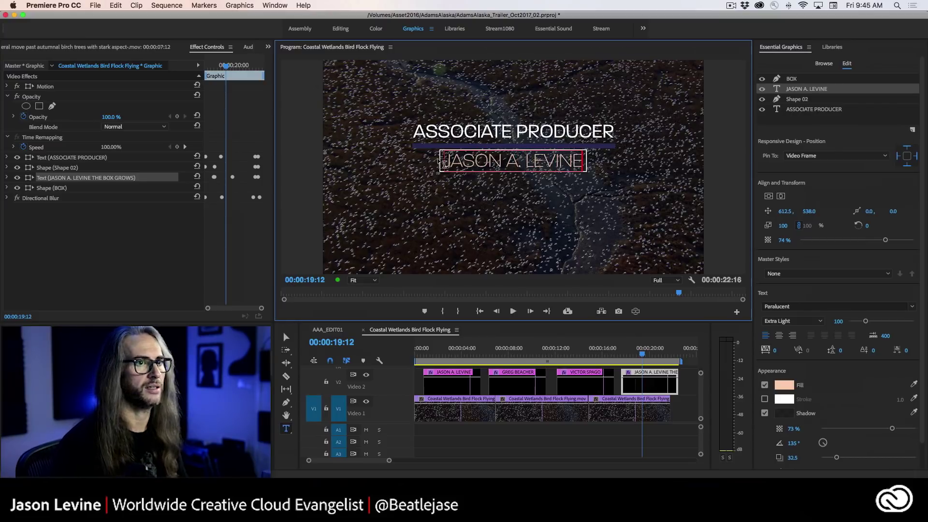
left_click(781, 197)
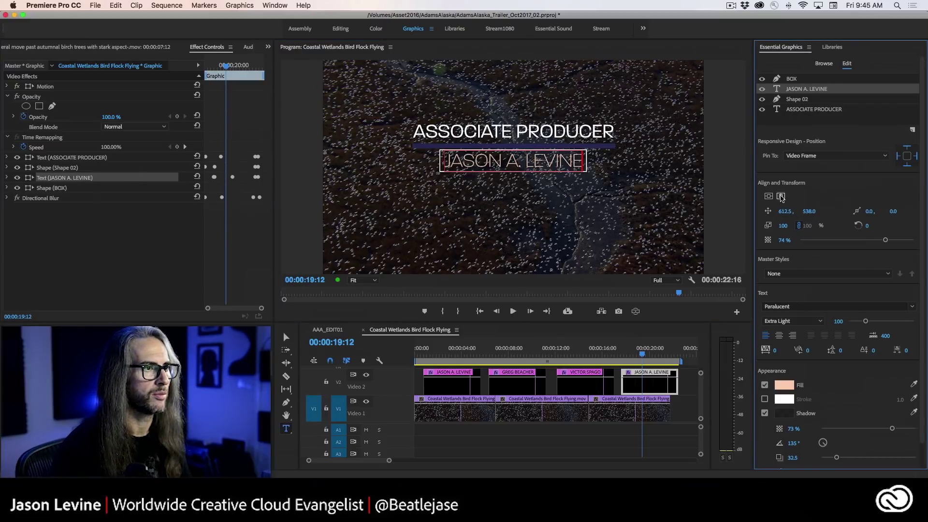
left_click(576, 430)
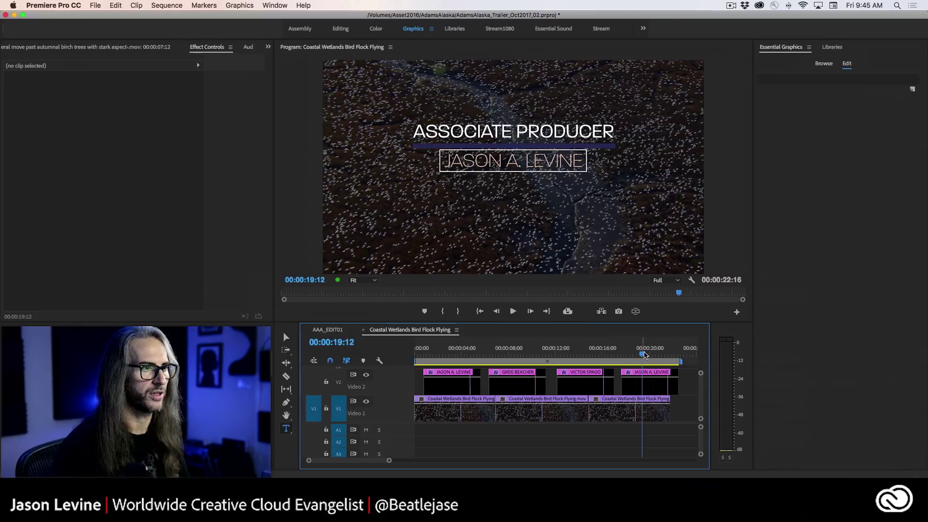
- Select the last name-title clip and scrub through its blurred intro
key("d")
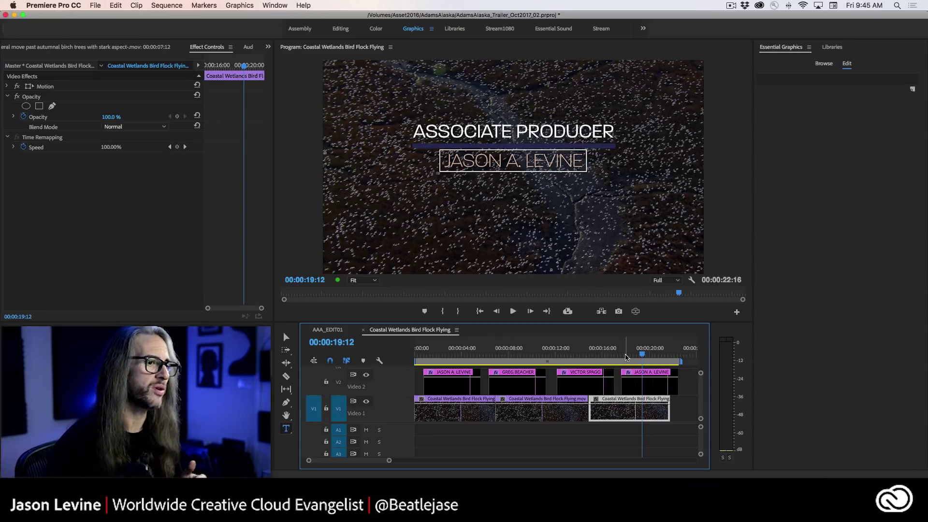
left_click(639, 378)
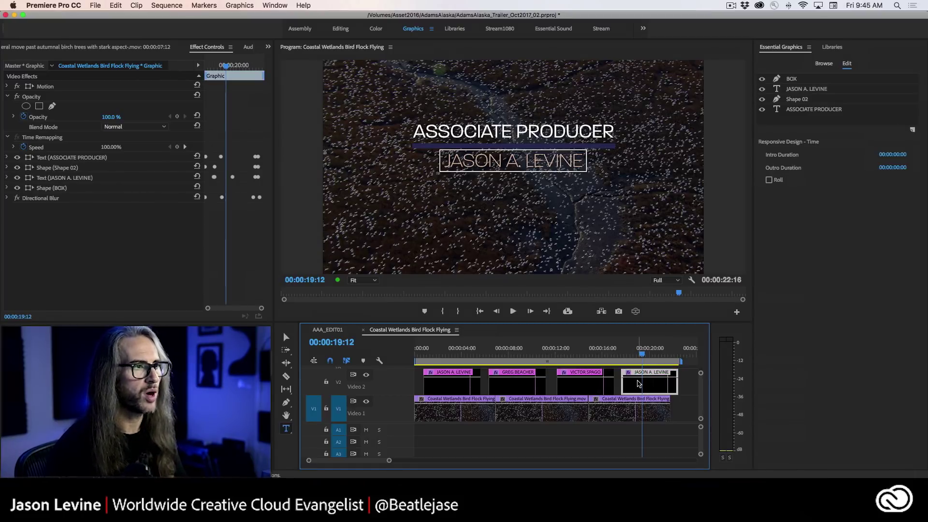
mouse_move(642, 352)
left_mouse_down()
mouse_move(616, 352)
mouse_move(641, 352)
left_mouse_up()
left_click(643, 383)
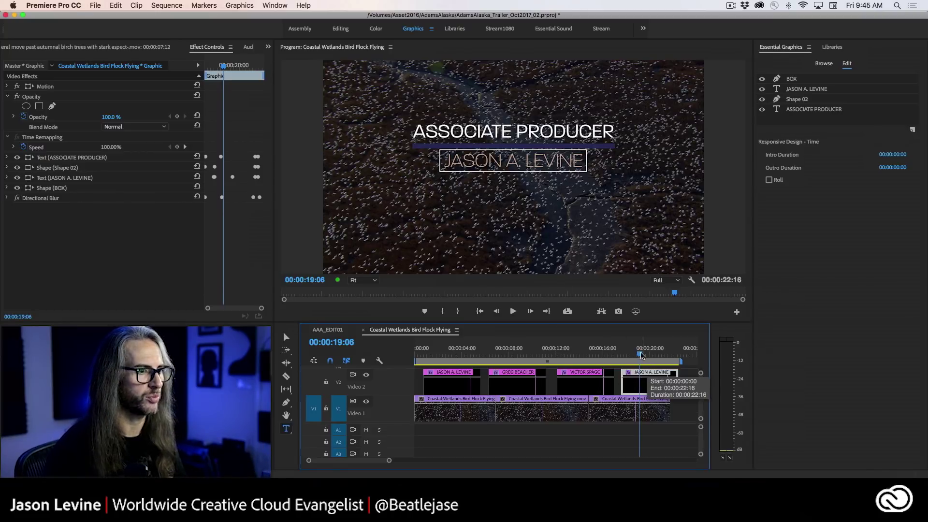
left_click(626, 353)
left_click_drag(626, 353, 643, 354)
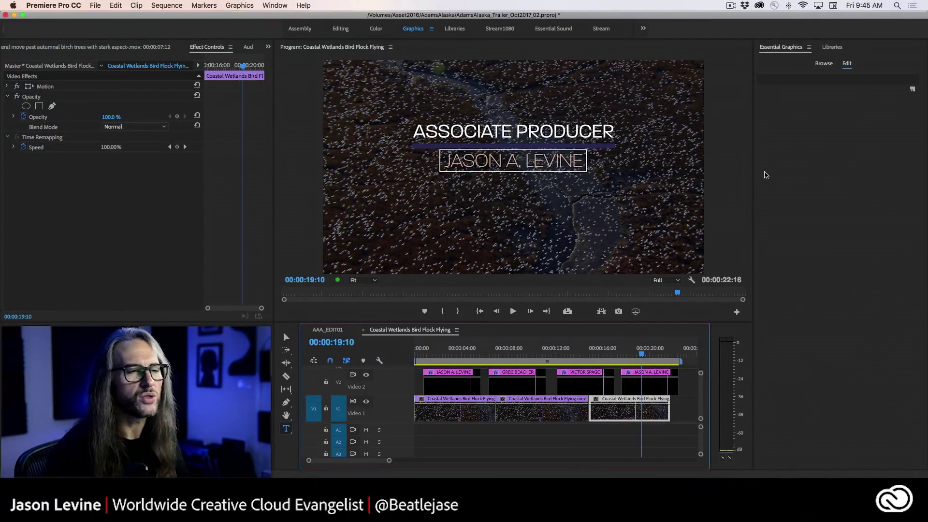
left_click(630, 383)
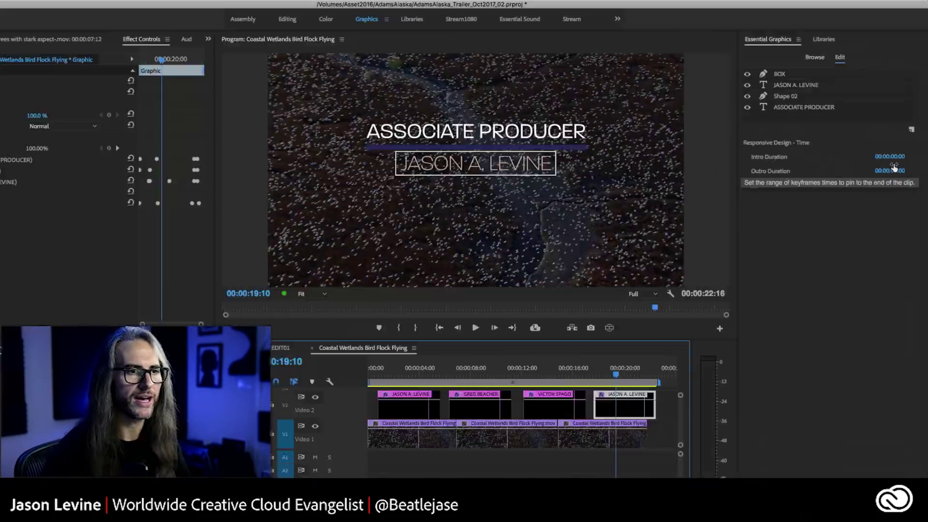
- Set Responsive Design Intro Duration to 00:00:02:10 and Outro Duration to 00:00:01:00, then widen Effect Controls
left_click(855, 178)
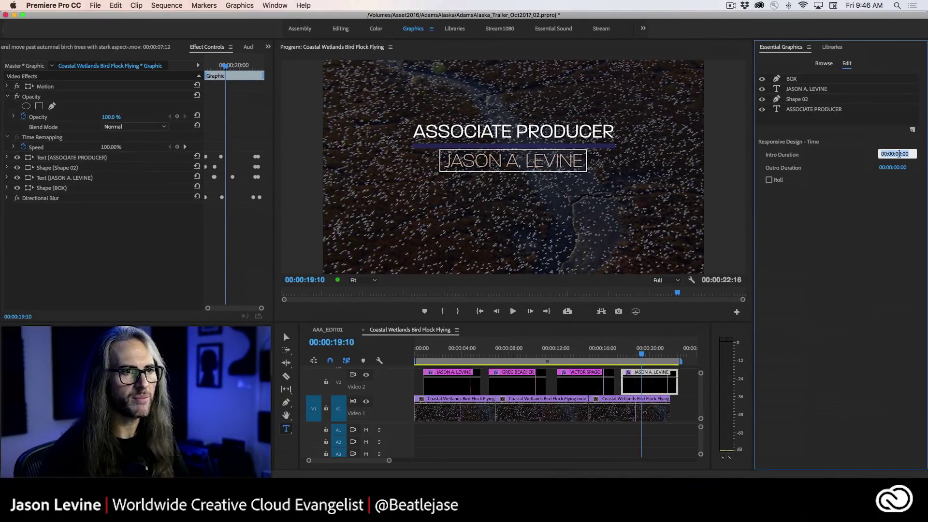
left_click(883, 154)
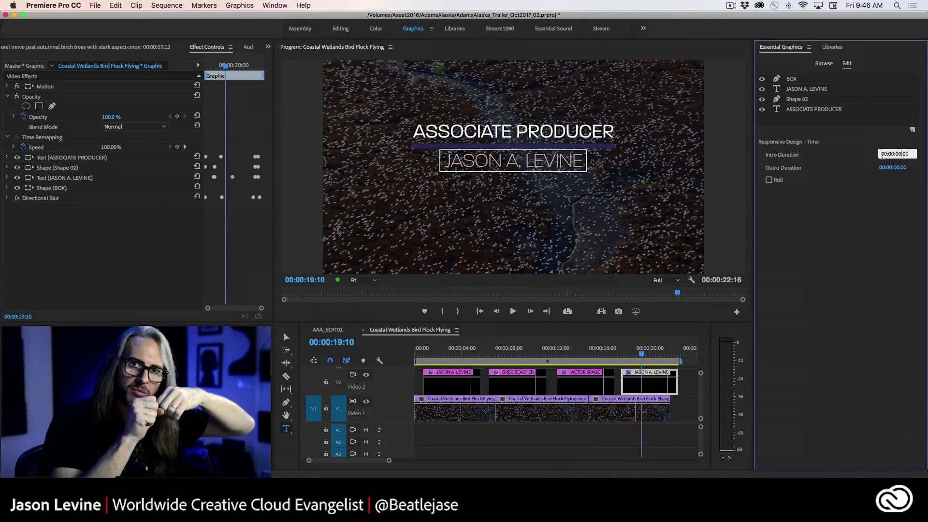
key("Right")
key("Right")
key("Right")
key("Right")
key("Right")
key("Right")
key("Right")
key("Right")
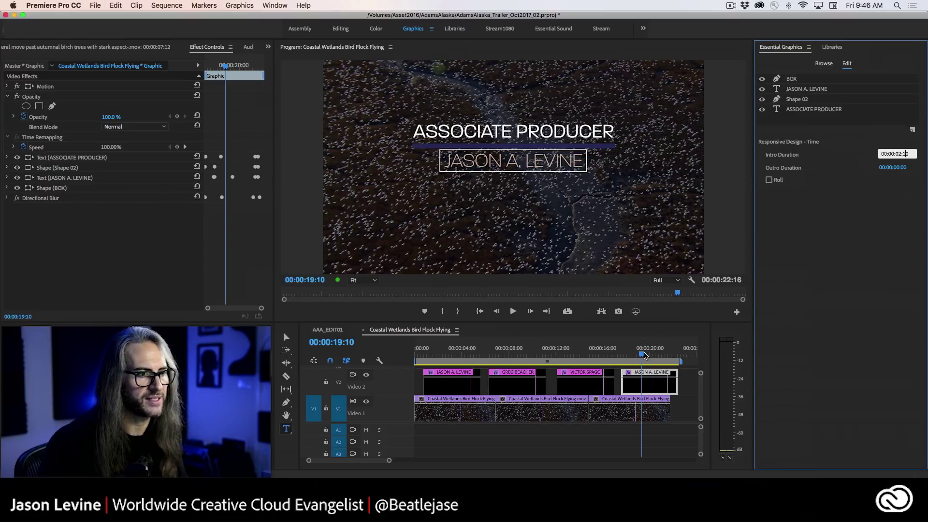
left_click_drag(644, 356, 667, 355)
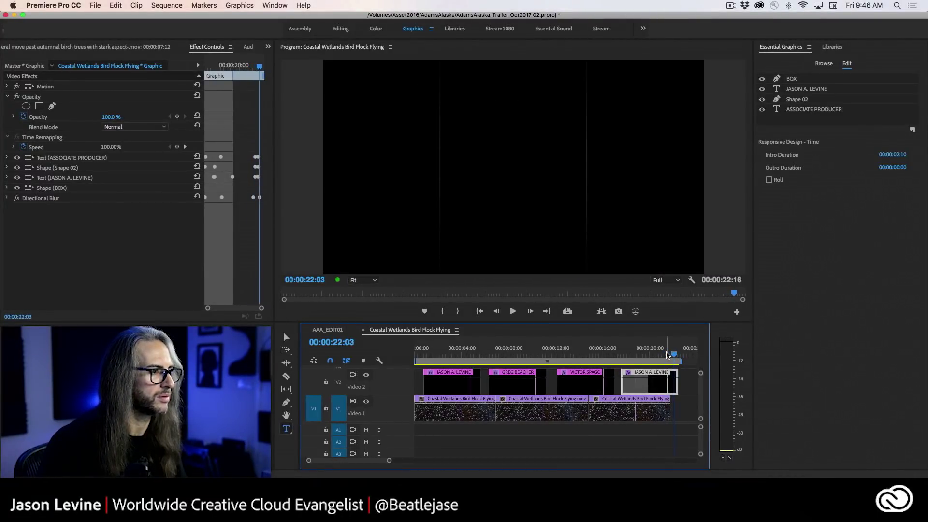
left_click(899, 168)
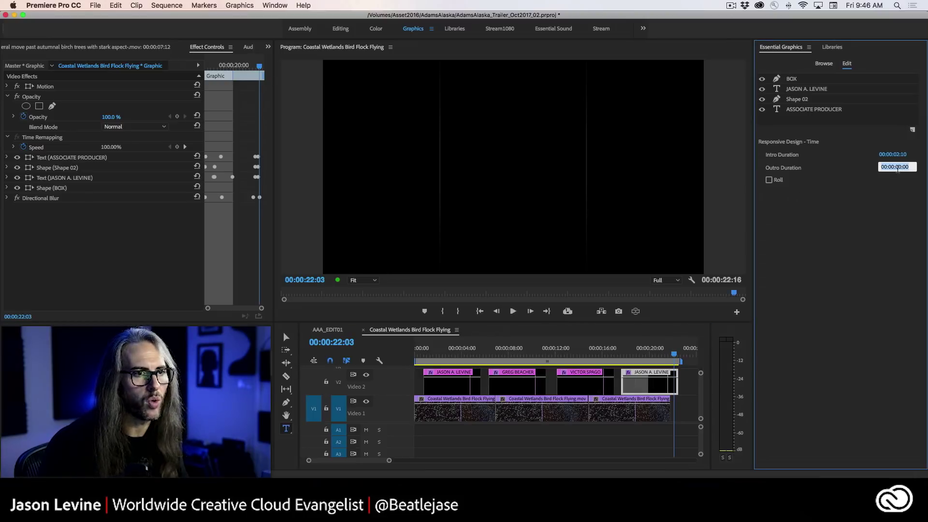
left_click(901, 167)
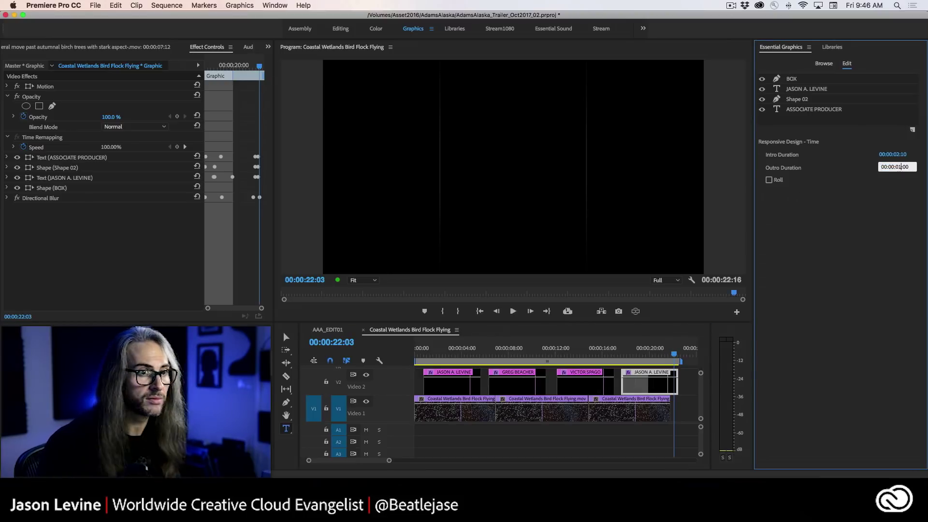
key("Return")
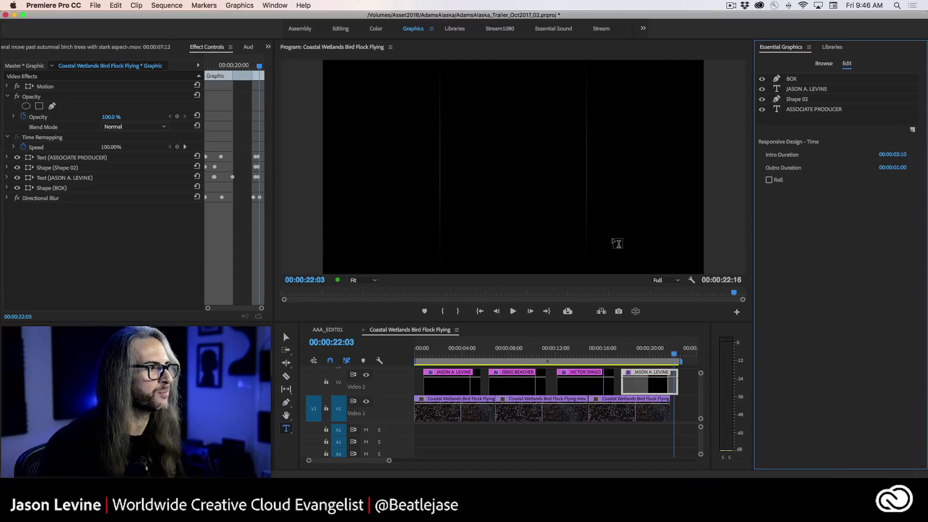
left_click(648, 352)
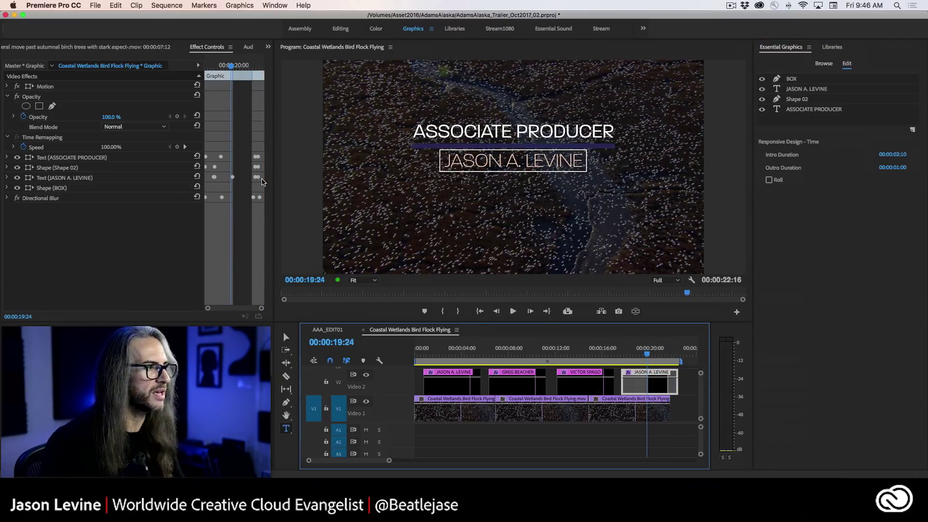
left_click_drag(284, 181, 316, 181)
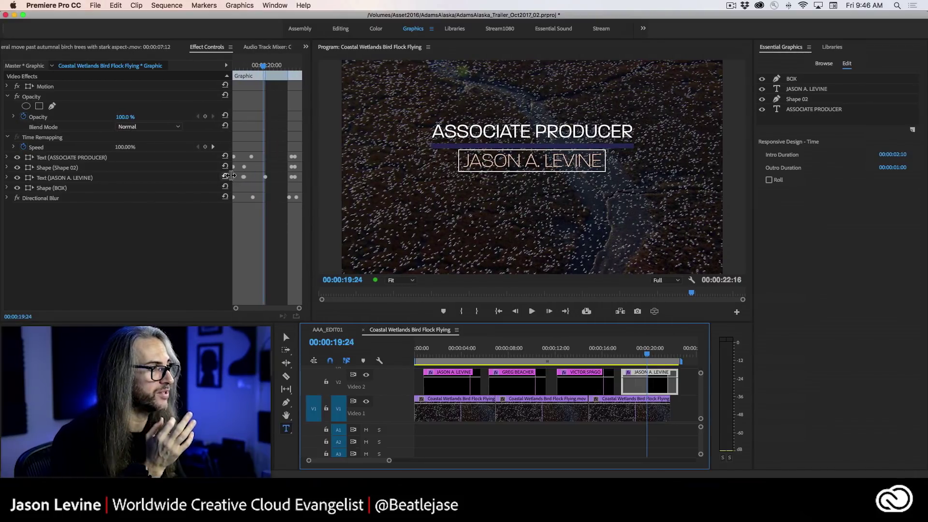
- Widen the Effect Controls keyframe area, then maximize the Timeline panel with the grave key
left_click_drag(232, 177, 165, 177)
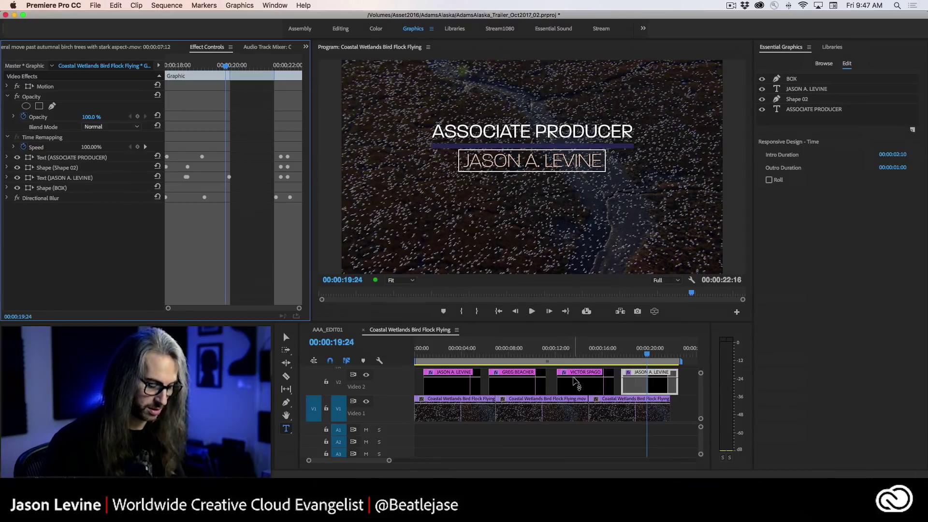
scroll(566, 381, "down", 1)
key("grave")
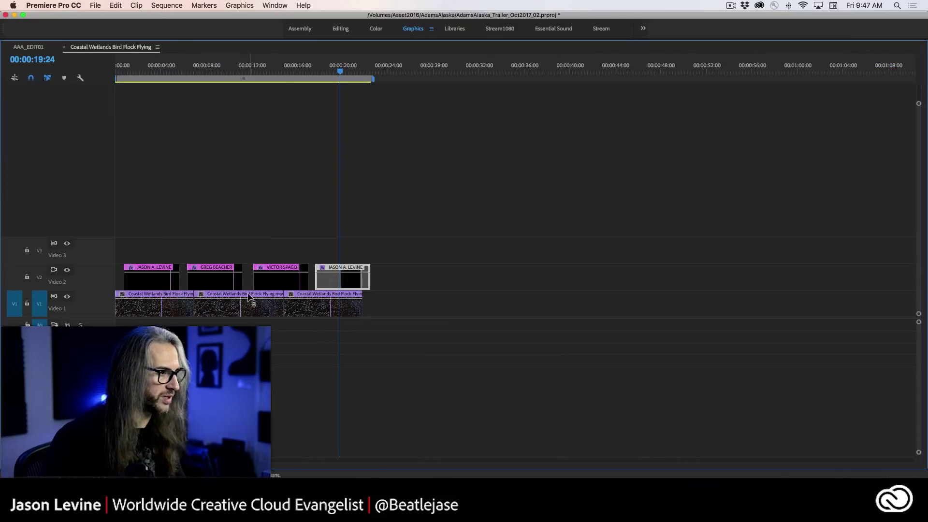
- Move the three other name titles past the footage to about 00:00:29, 00:00:37 and 00:00:45
left_click_drag(265, 280, 545, 279)
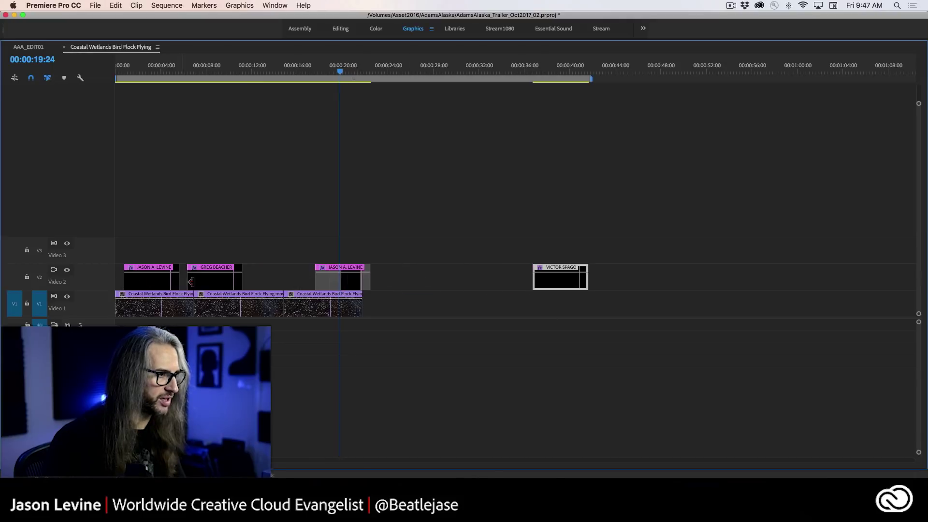
left_click_drag(202, 281, 648, 279)
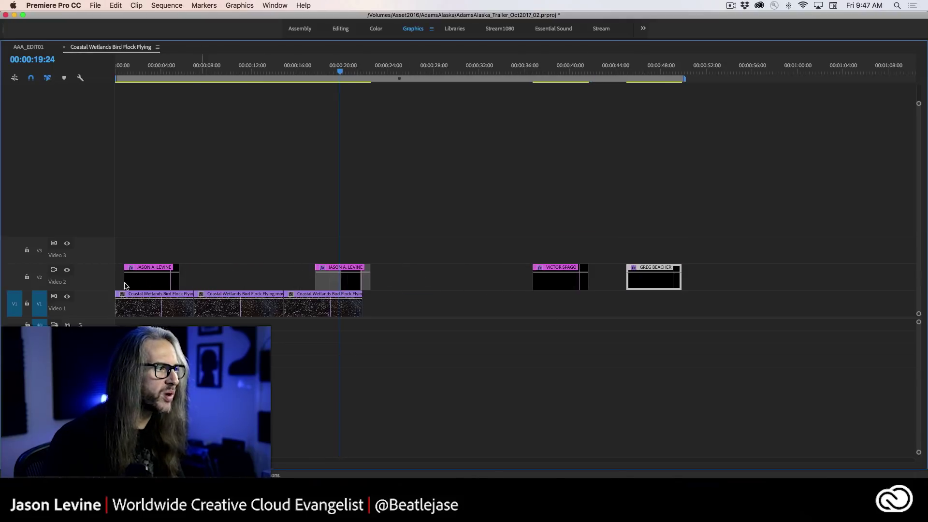
left_click(138, 278)
left_click_drag(246, 278, 467, 277)
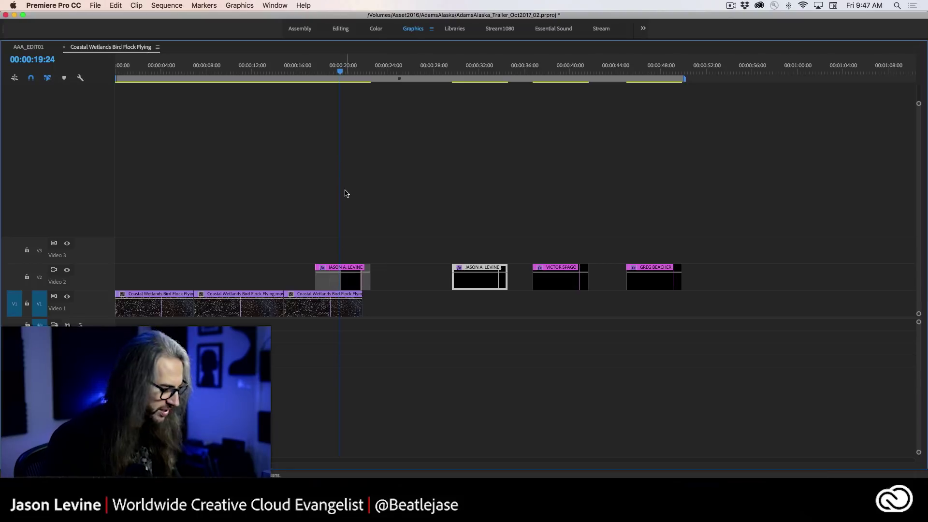
- Restore the panel layout and extend the last name title's start back to the sequence beginning
key("grave")
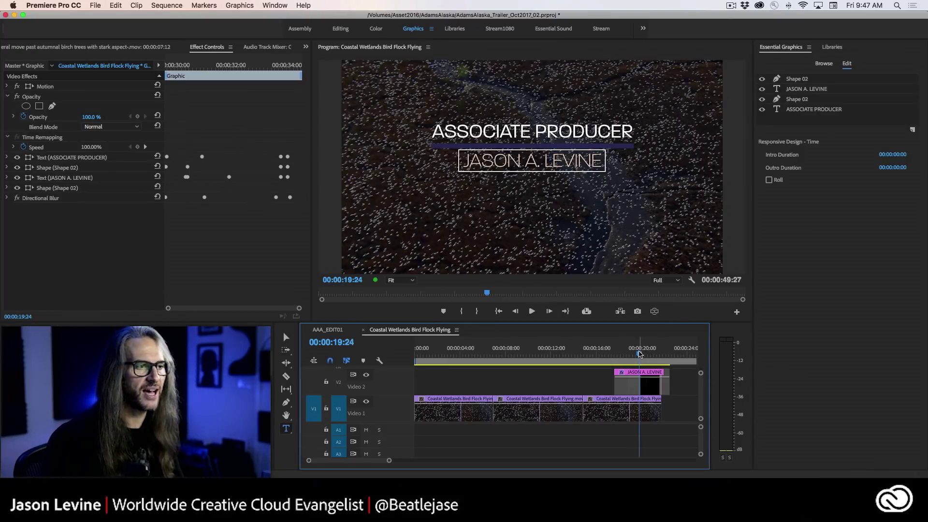
mouse_move(639, 355)
left_mouse_down()
mouse_move(621, 354)
mouse_move(652, 355)
left_mouse_up()
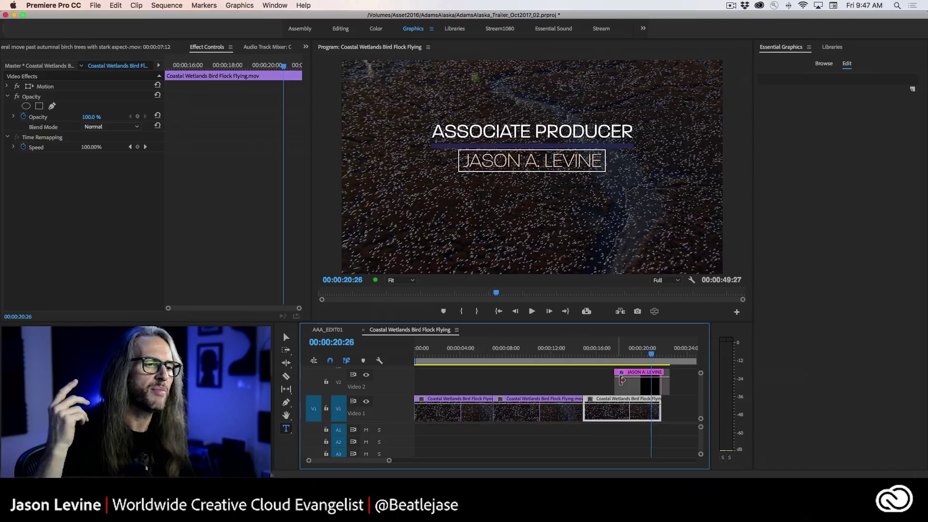
left_click(623, 385)
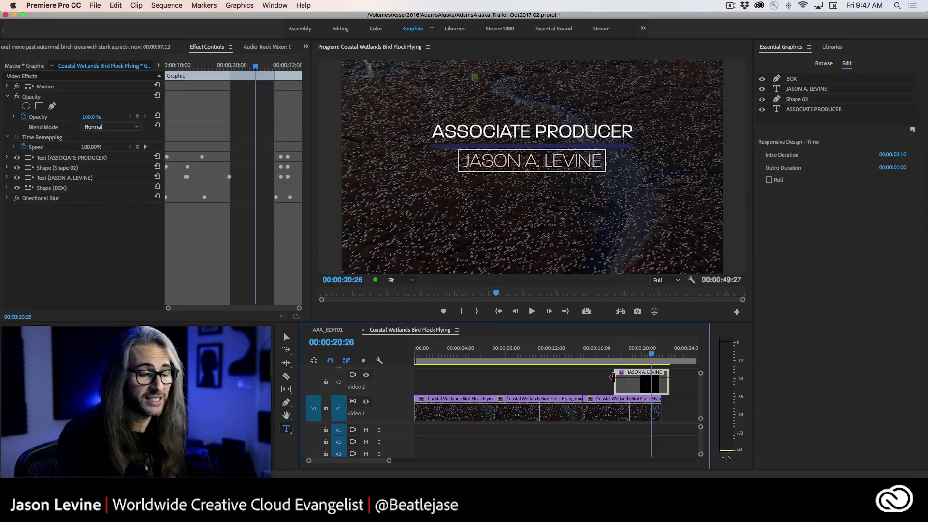
left_click_drag(609, 377, 376, 403)
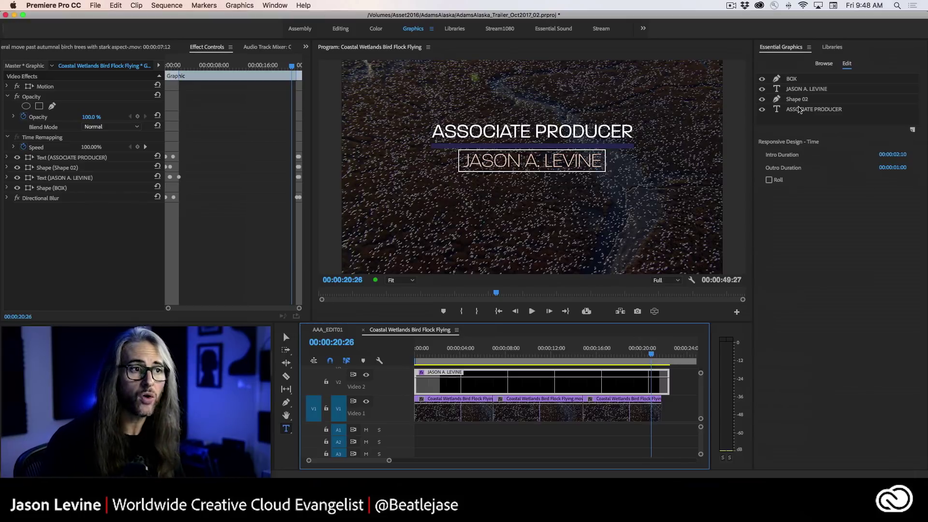
- Export the title to the library as Motion Graphics Template ShowIntroResp, then replay from the start
right_click(593, 383)
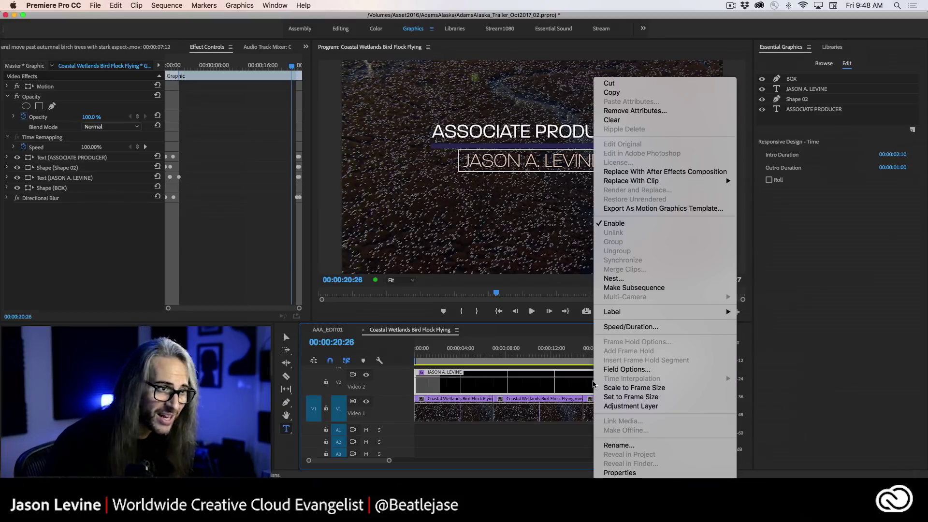
left_click(653, 208)
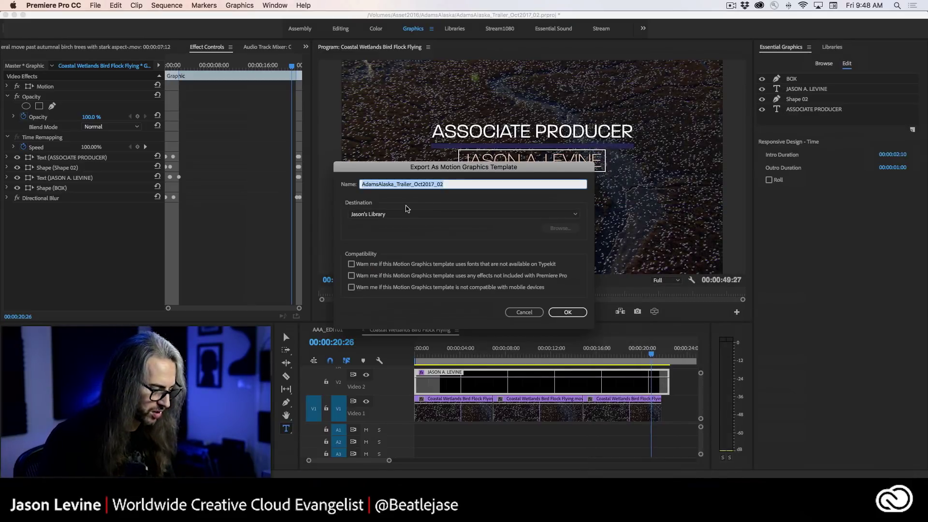
type("ShowIntroResp")
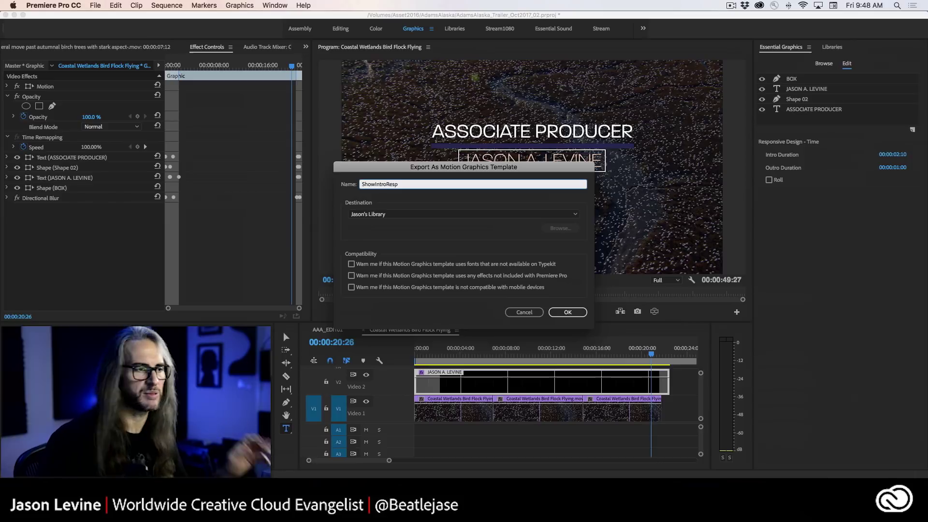
left_click(576, 315)
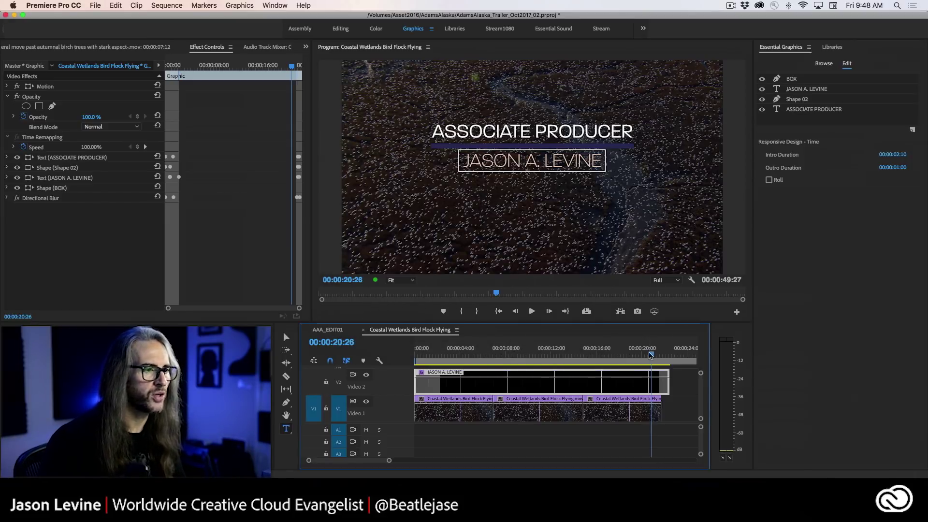
key("Home")
key("space")
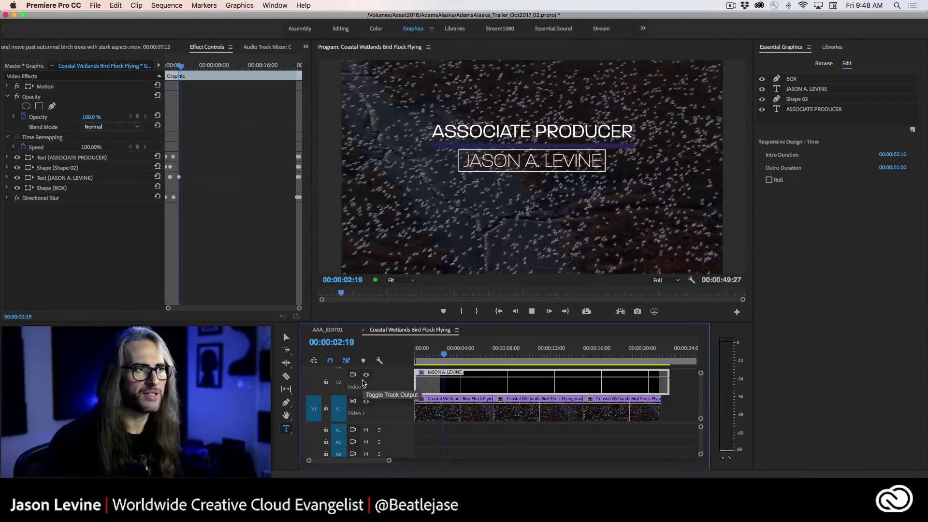
- Stop playback and inspect the ASSOCIATE PRODUCER text layer's opacity keyframes in Effect Controls
key("space")
key("v")
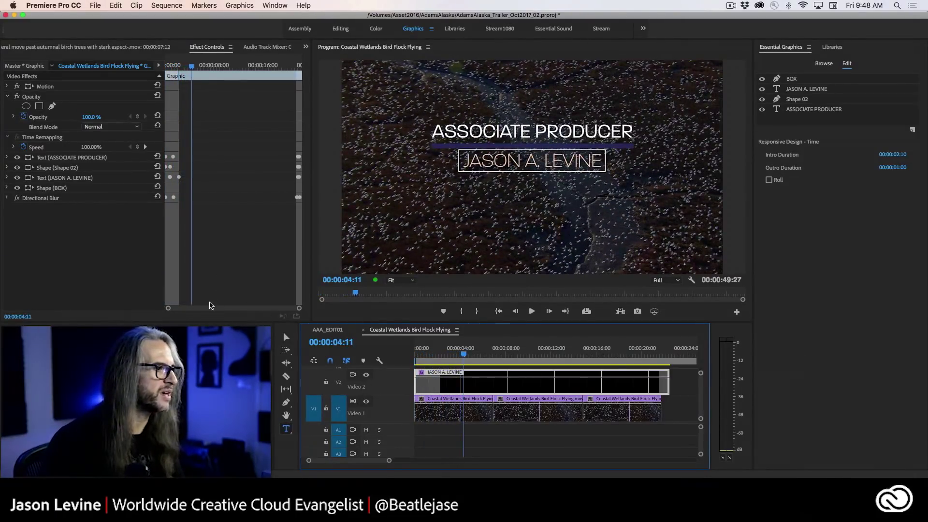
left_click(236, 214)
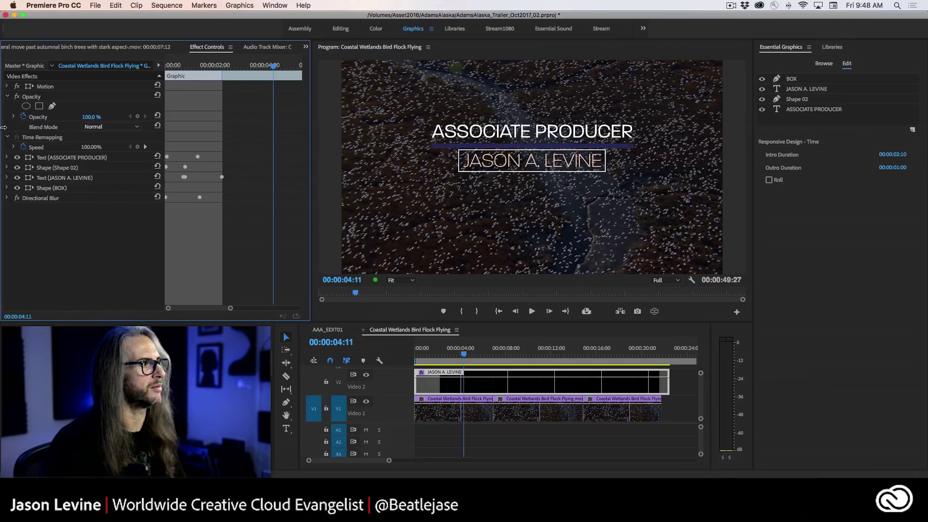
left_click(7, 158)
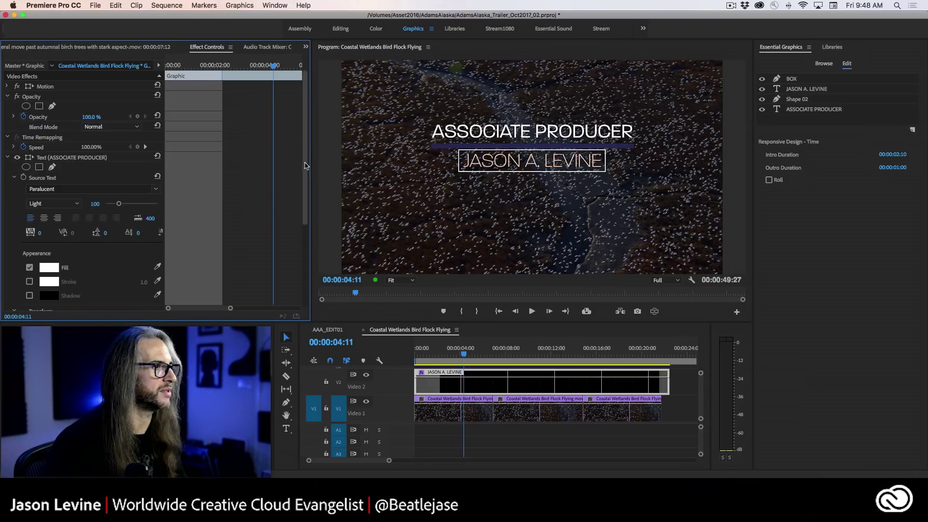
scroll(58, 204, "down", 5)
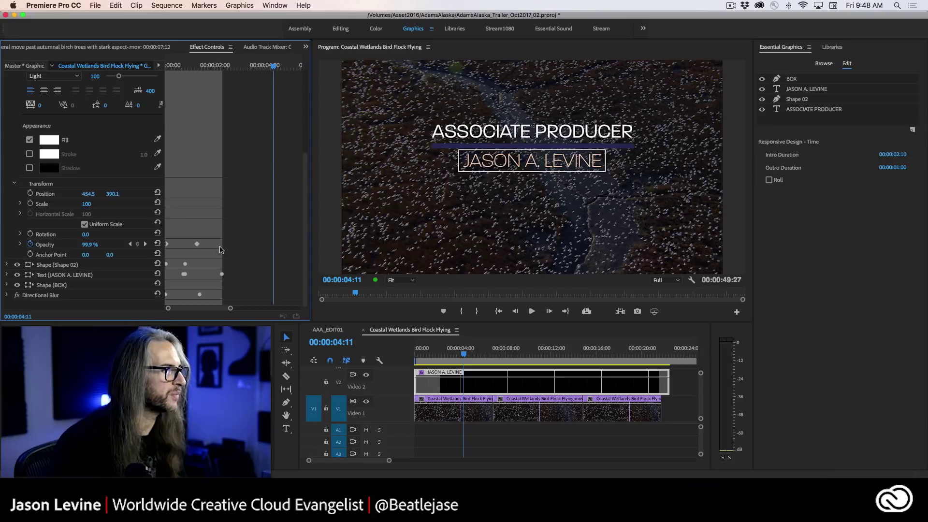
left_click(168, 244)
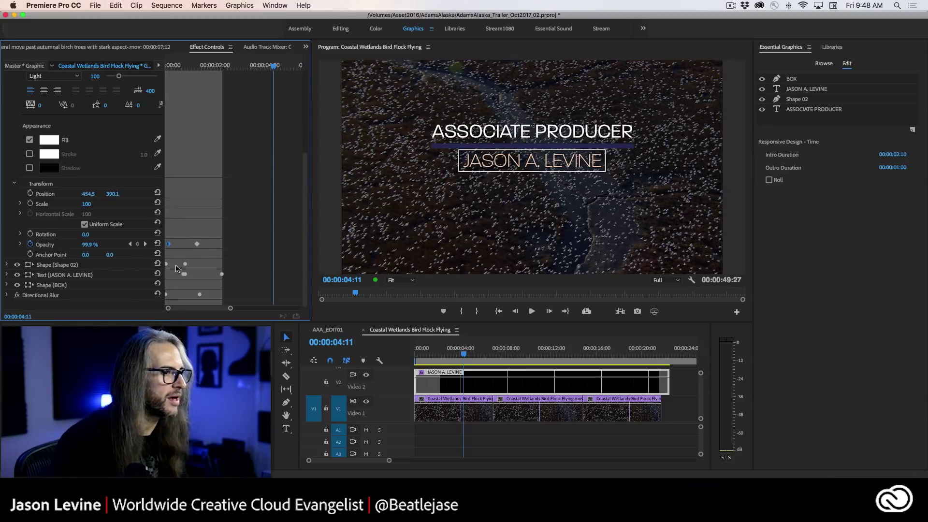
- Scrub through the title animation, then delete the producer-credit title from V2
left_click_drag(463, 353, 593, 353)
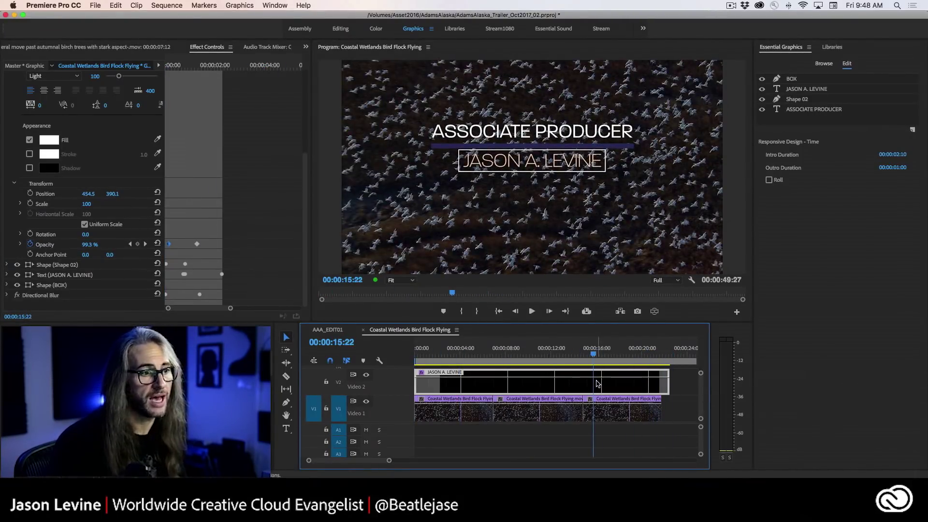
key("Delete")
- Place ShowIntroResp from the Libraries panel on V2 and trim its start to about 00:00:16
left_click(832, 48)
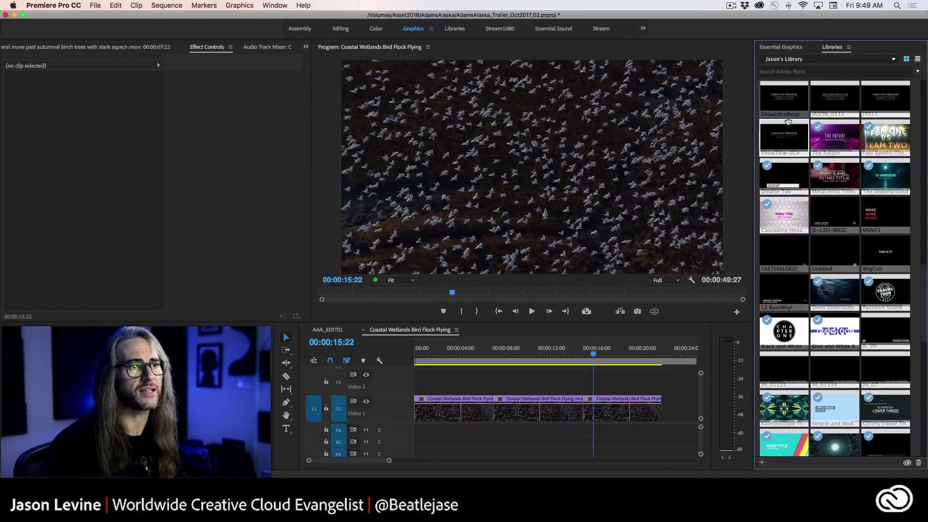
left_click_drag(786, 101, 510, 373)
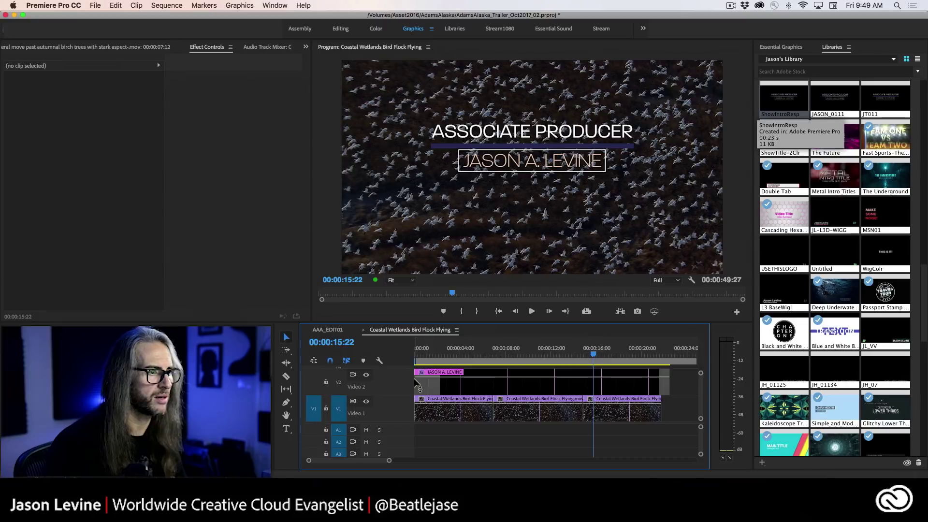
left_click_drag(419, 380, 530, 381)
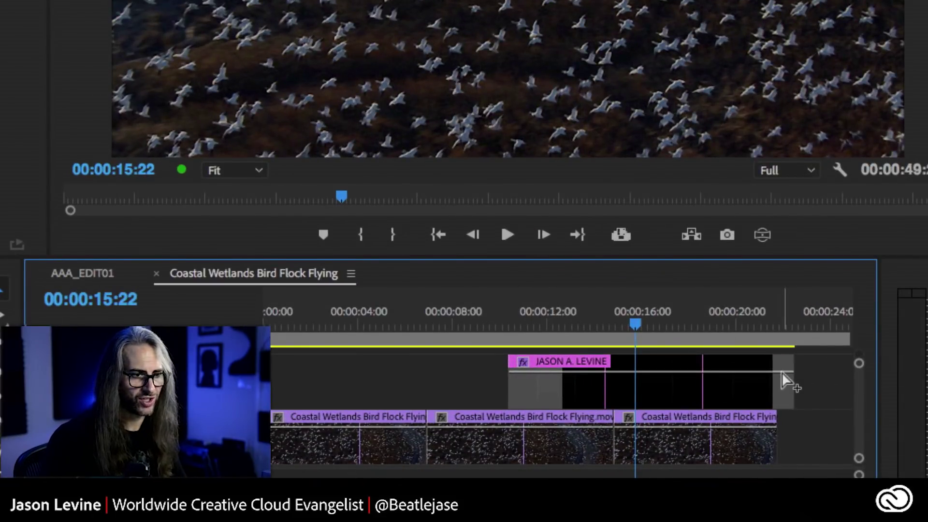
left_click_drag(511, 383, 685, 383)
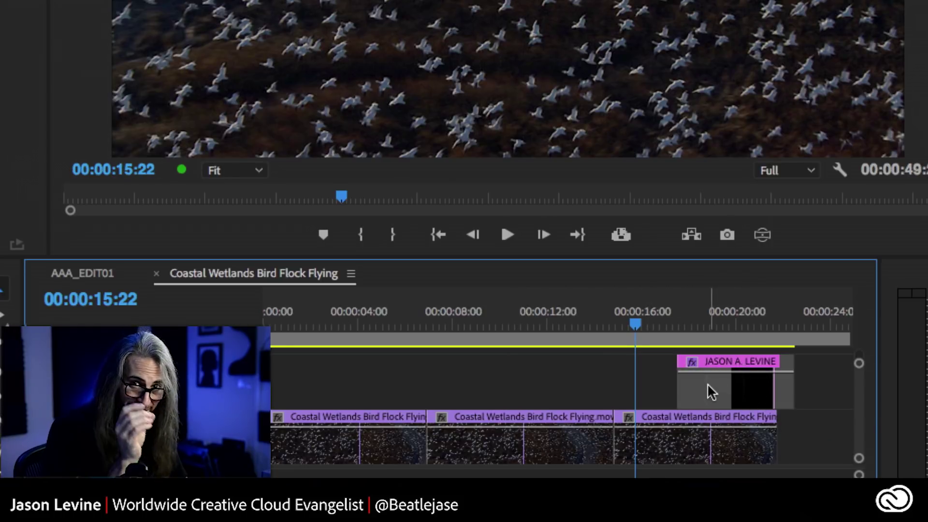
left_click_drag(679, 385, 522, 391)
left_click_drag(624, 333, 500, 334)
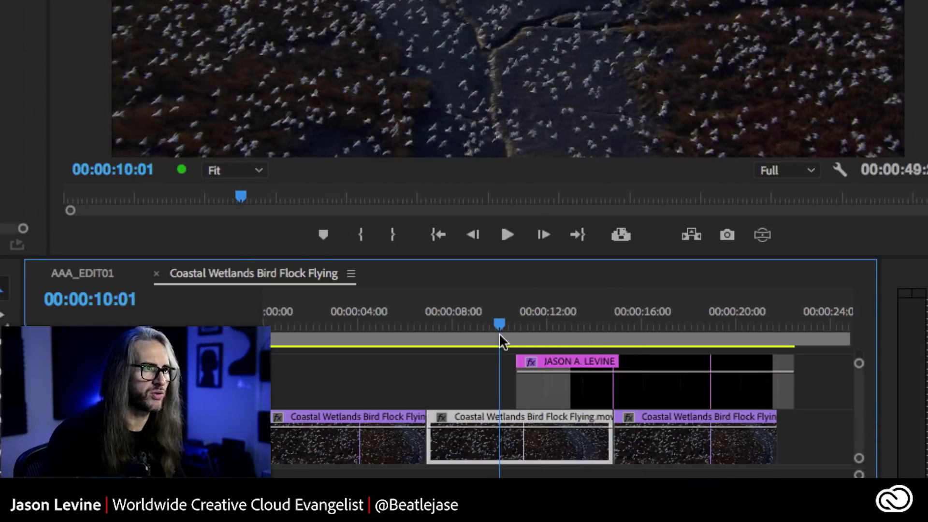
key("space")
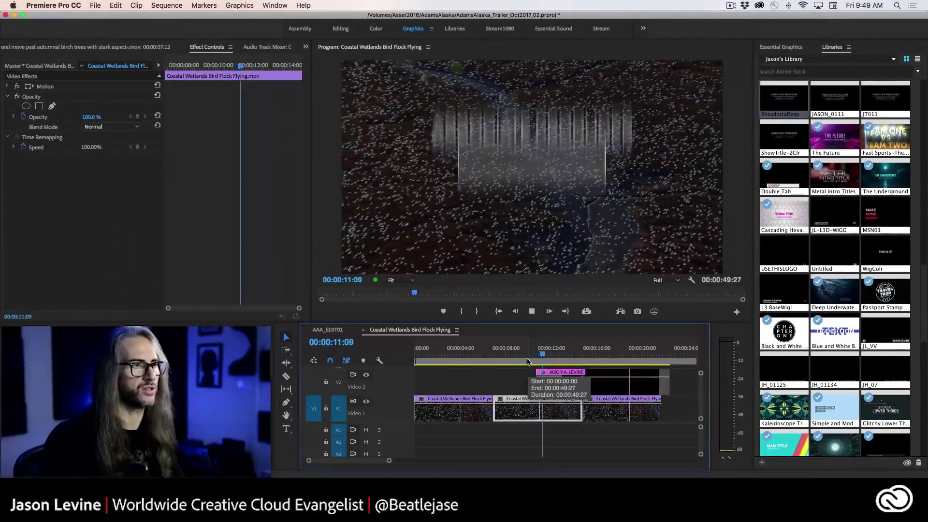
left_click_drag(535, 371, 607, 363)
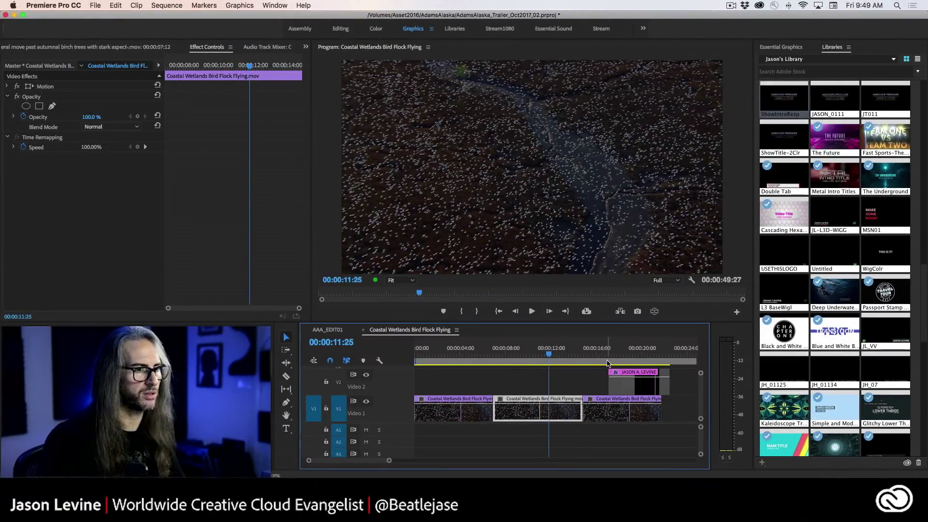
- Scrub around 16 seconds to review the title, then open the Essential Graphics template browser
left_click(606, 355)
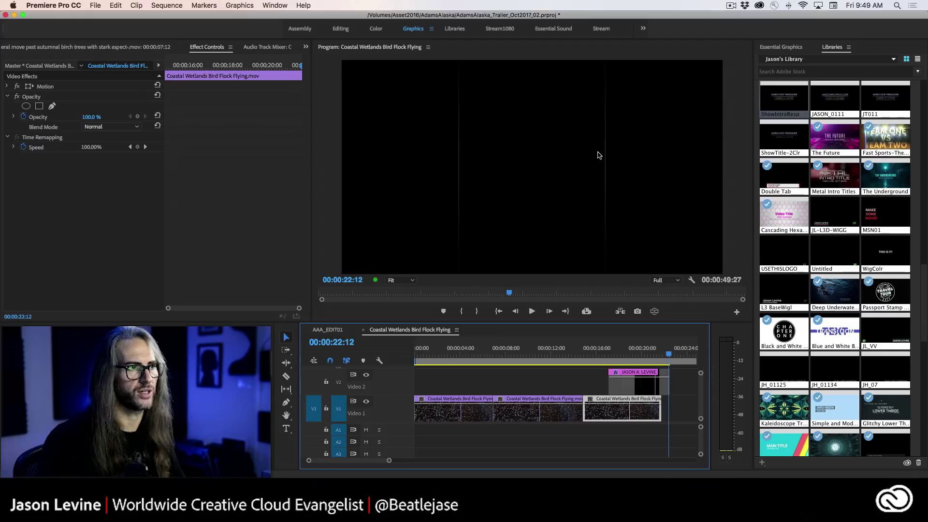
left_click_drag(670, 356, 640, 359)
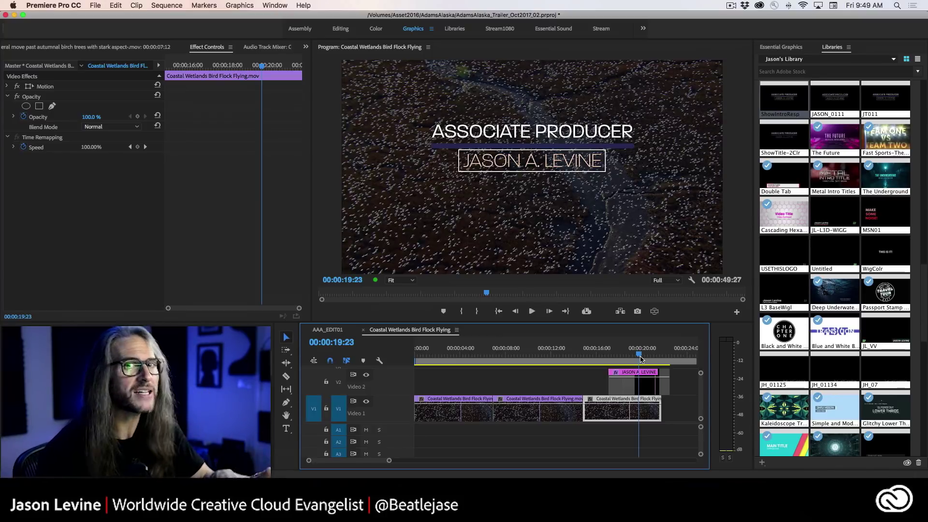
key("shift+F9")
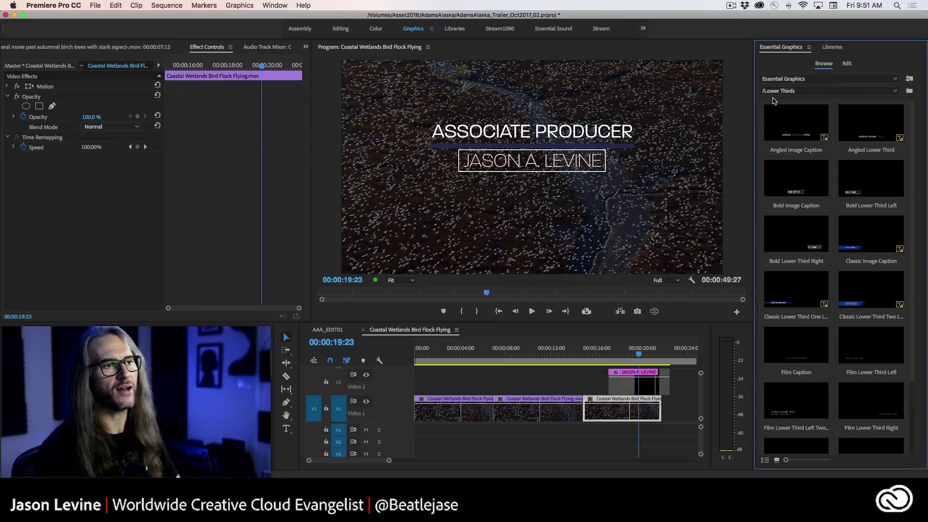
- Drag the Film Credits template from the /Credits folder onto V2 near 00:00:05
left_click(827, 92)
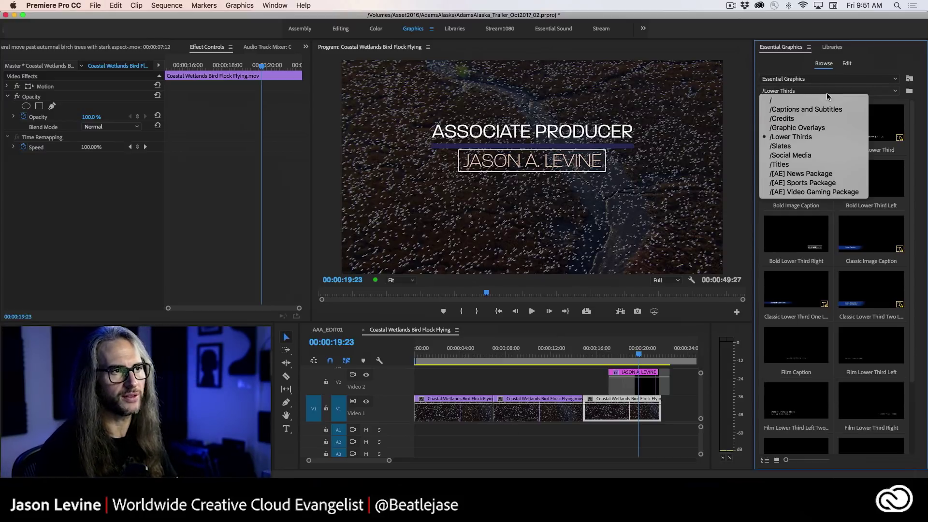
left_click(834, 119)
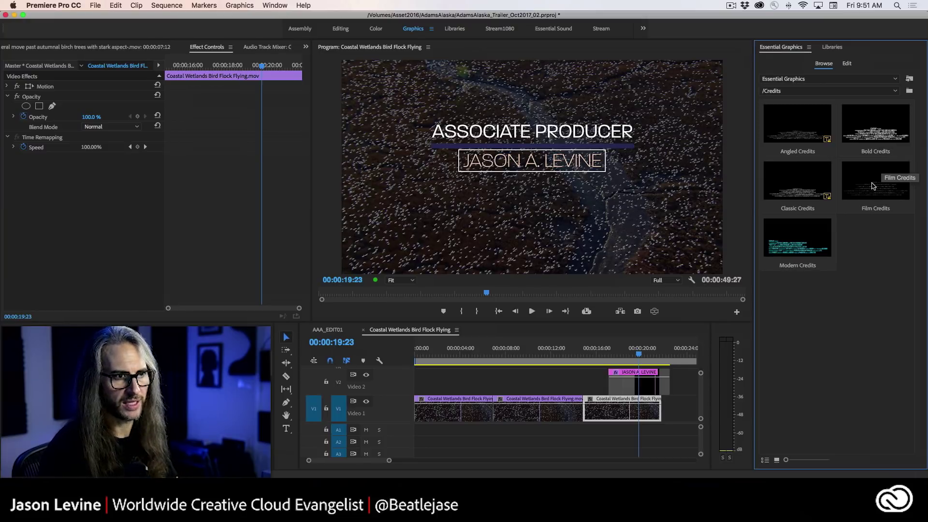
left_click(874, 185)
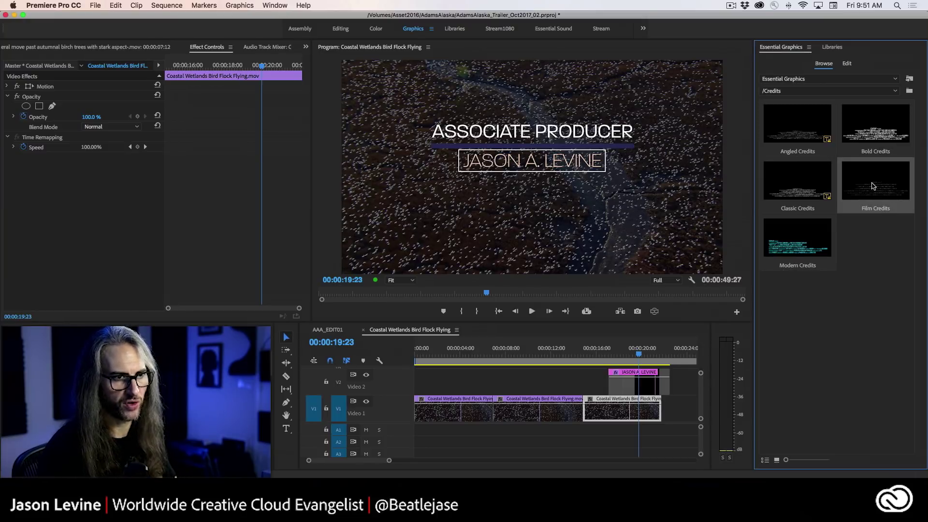
left_click_drag(631, 304, 472, 369)
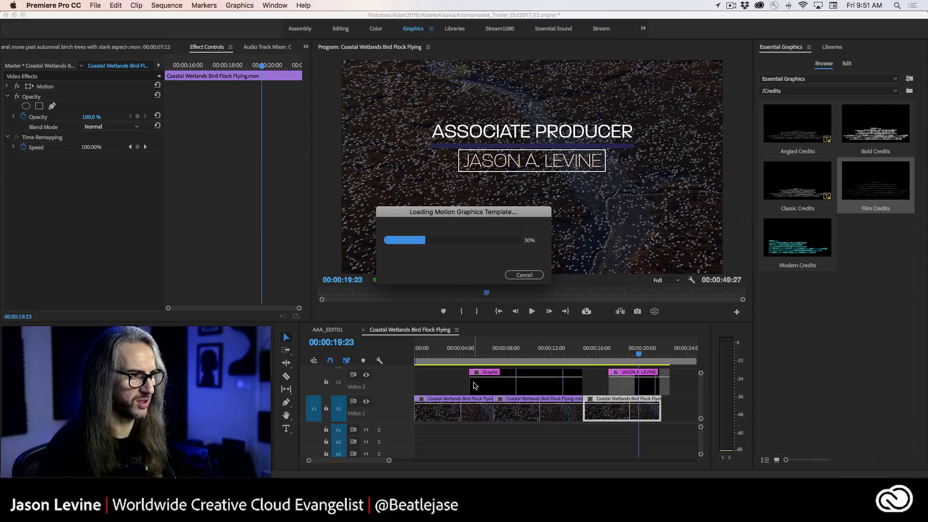
left_click(466, 354)
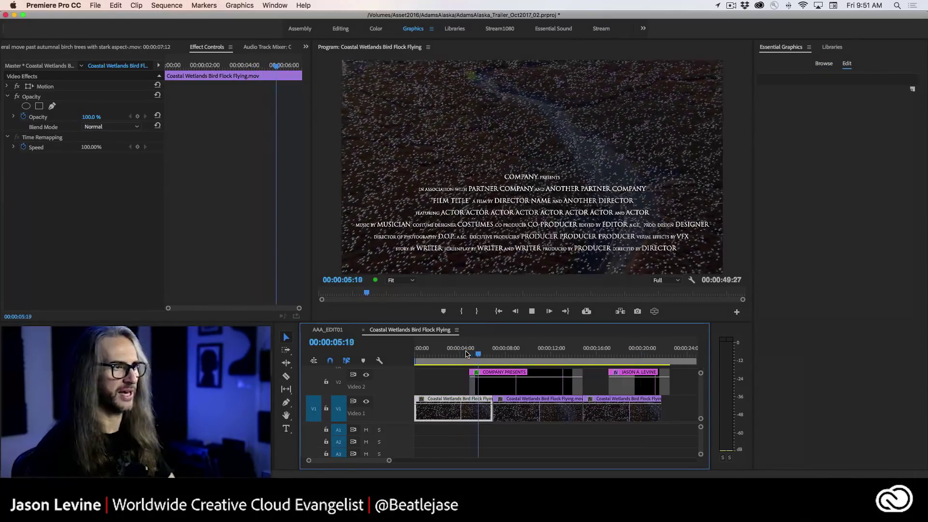
- Play the Film Credits title in the maximized Program monitor, then restore the layout
key("space")
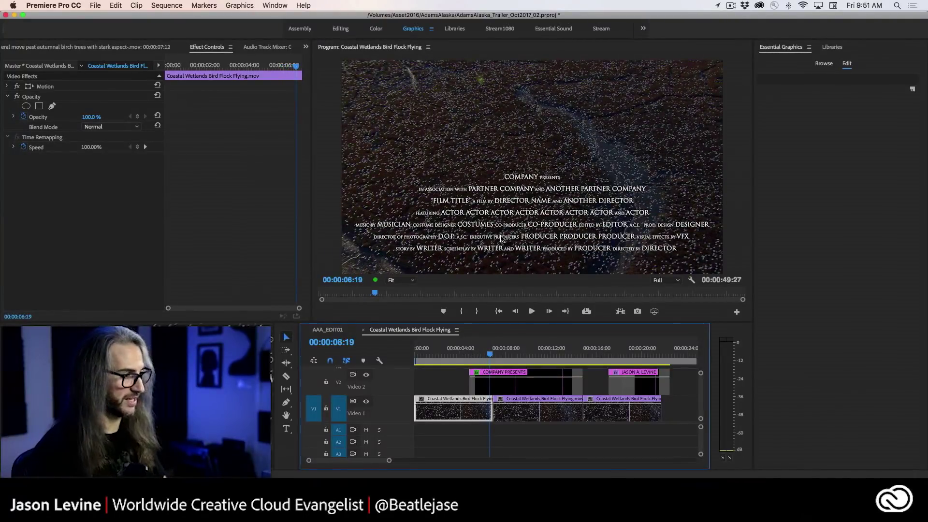
key("grave")
key("space")
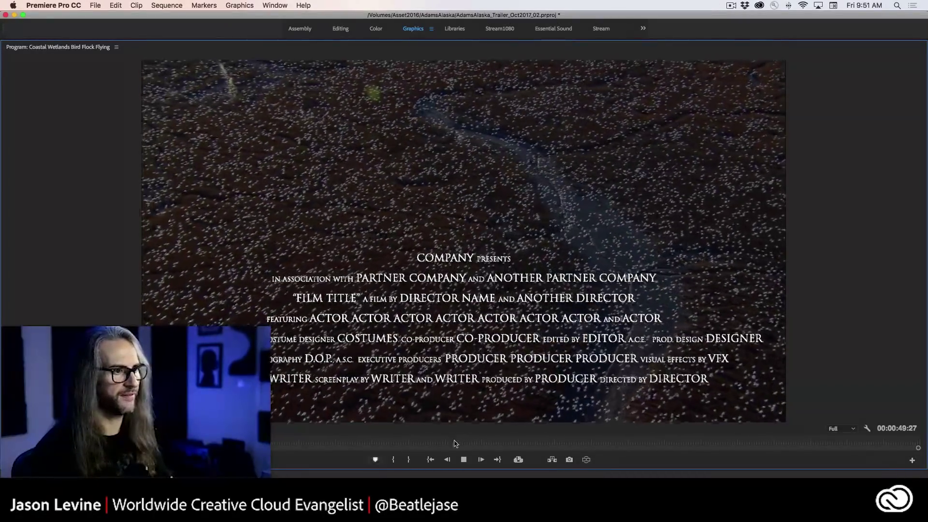
key("space")
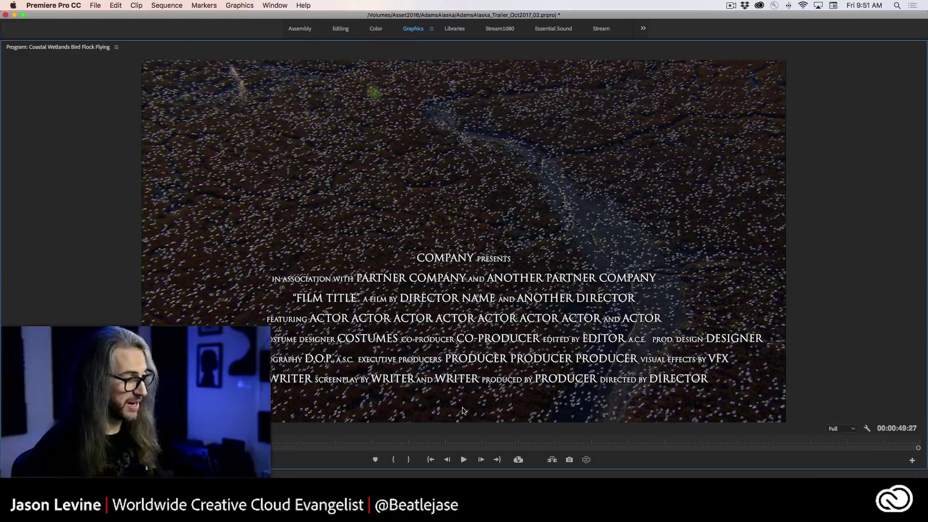
key("grave")
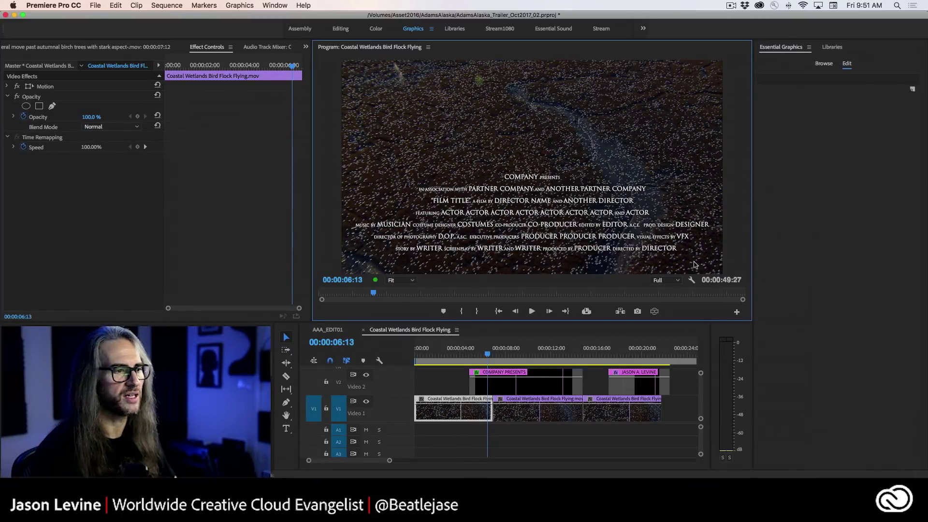
- Select the COMPANY PRESENTS clip, inspect its effect settings, and show the saved template library
left_click(505, 383)
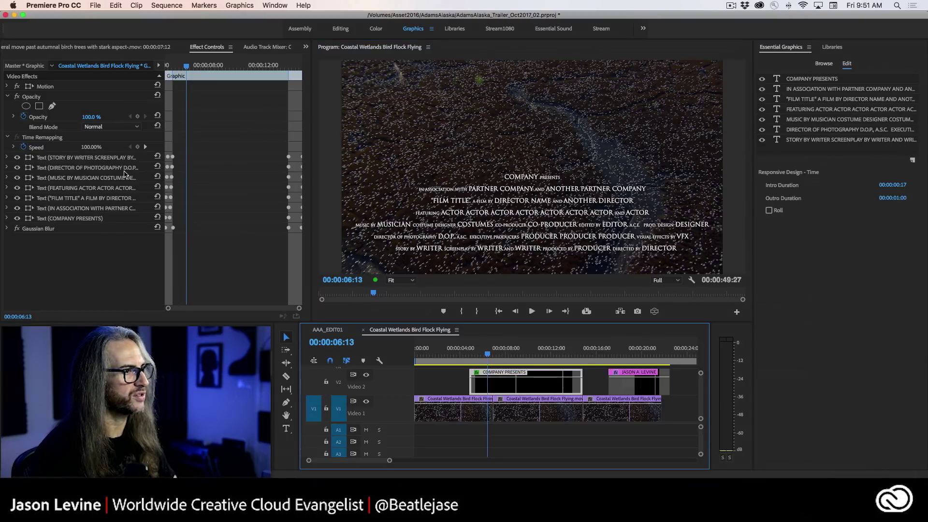
left_click(7, 159)
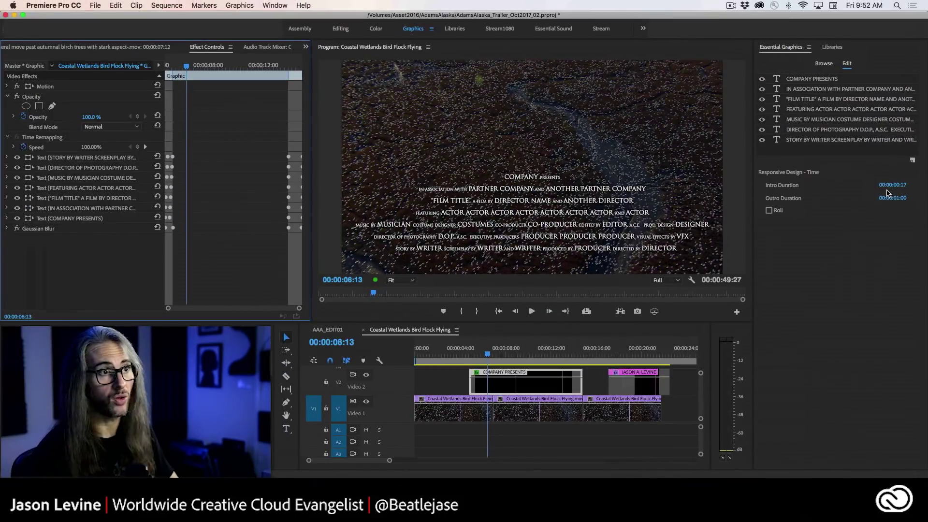
left_click(833, 47)
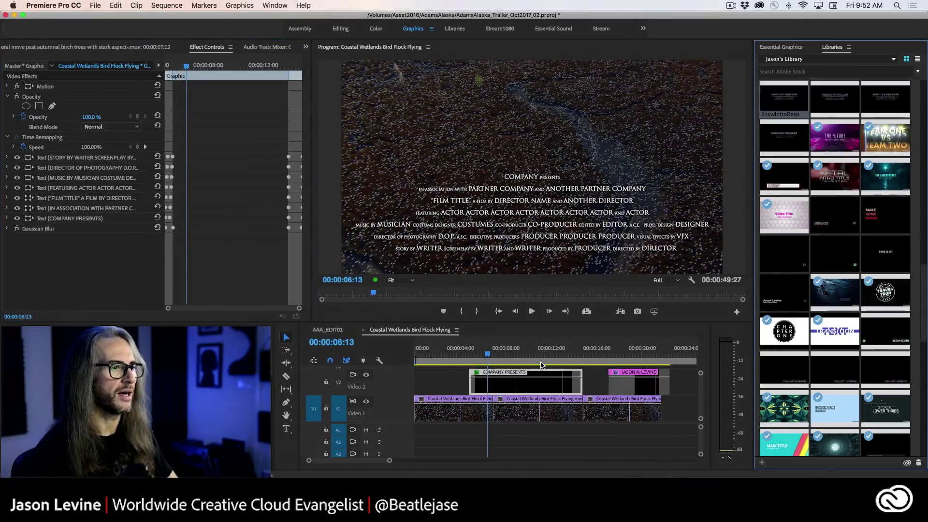
- Delete the selection and drag Modern Lower Third Two Lines from /Lower Thirds onto V2 at four seconds
key("Delete")
left_click(781, 47)
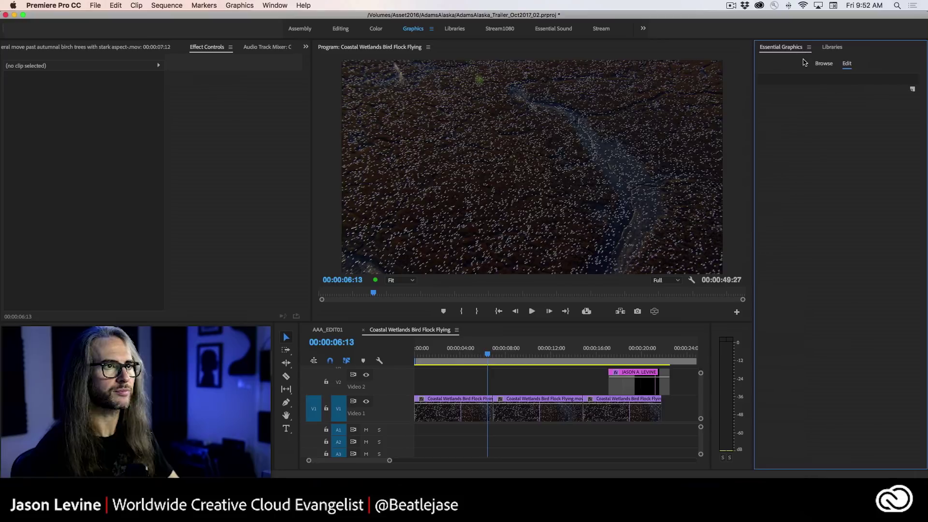
left_click(824, 64)
left_click(824, 91)
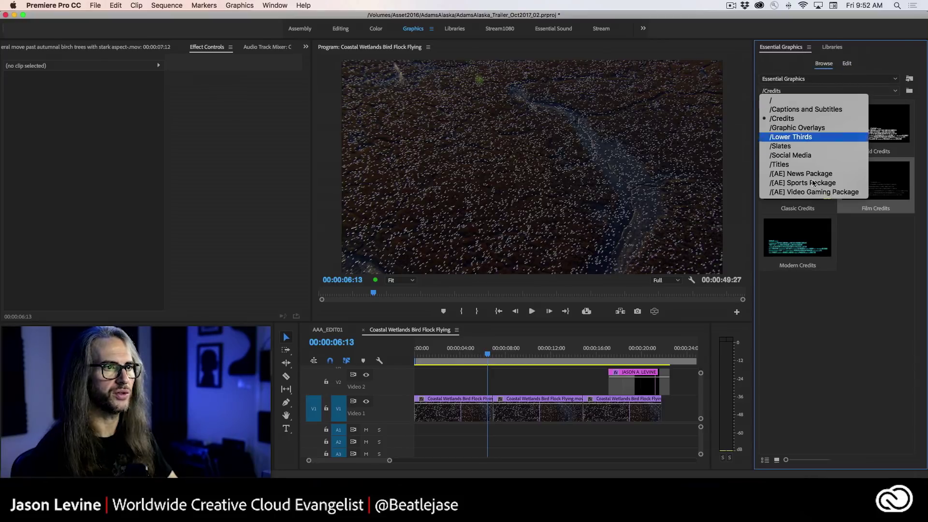
left_click(817, 138)
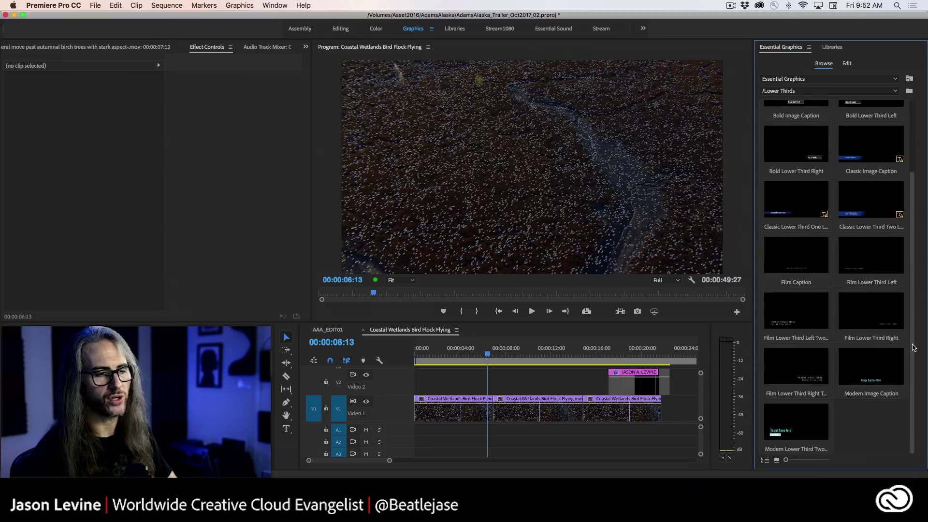
scroll(804, 294, "down", 3)
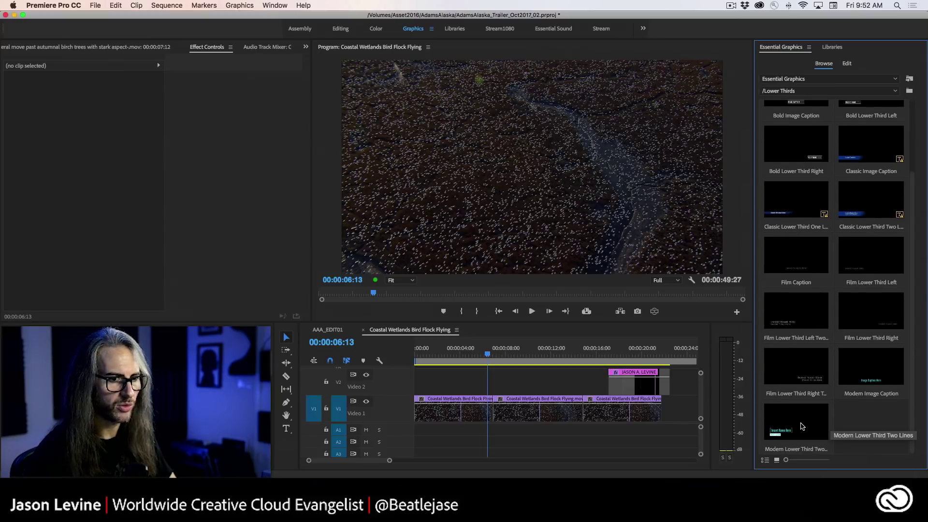
left_click_drag(801, 426, 473, 378)
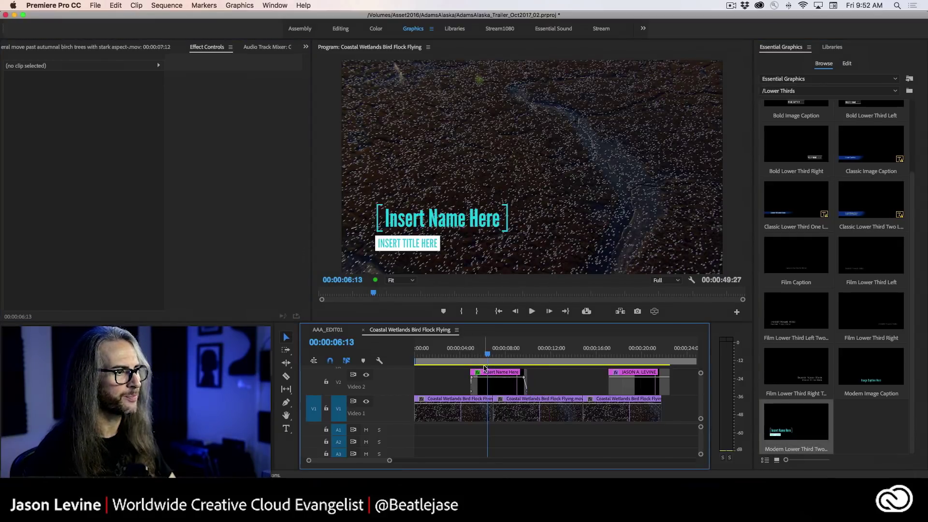
- Play back the lower-third animation from just before the title and toggle the maximized view
left_click(474, 355)
key("space")
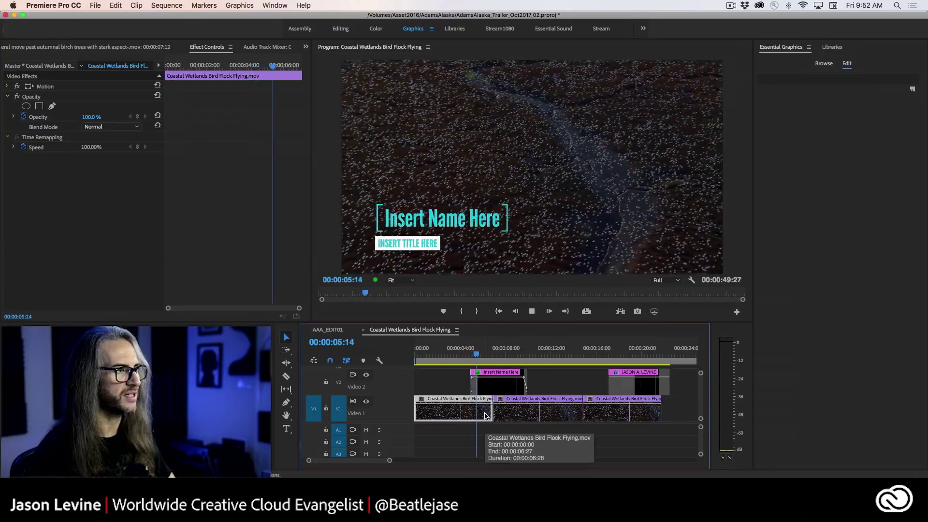
key("space")
left_click(465, 356)
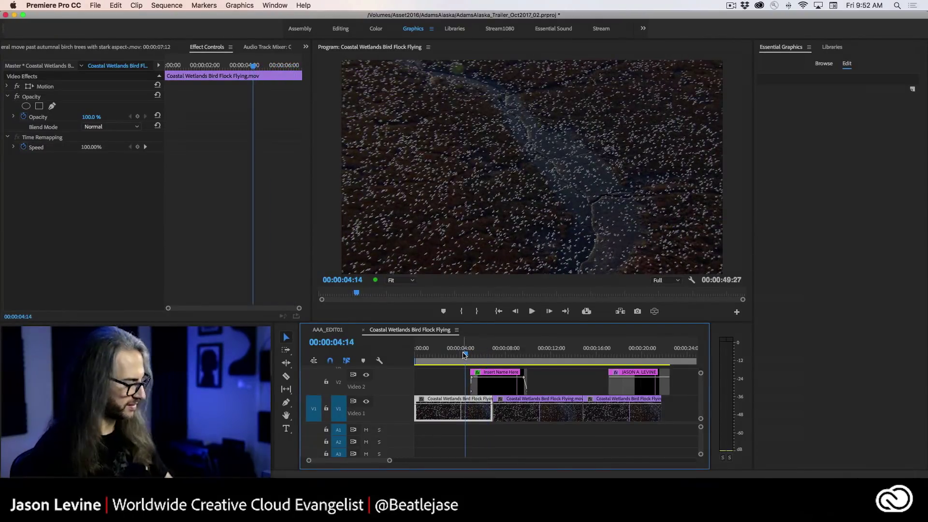
key("grave")
key("grave")
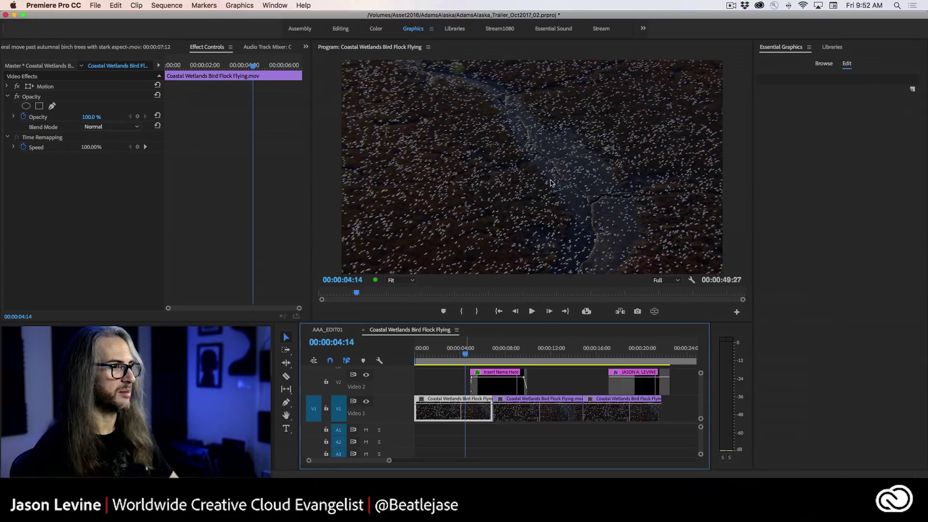
key("grave")
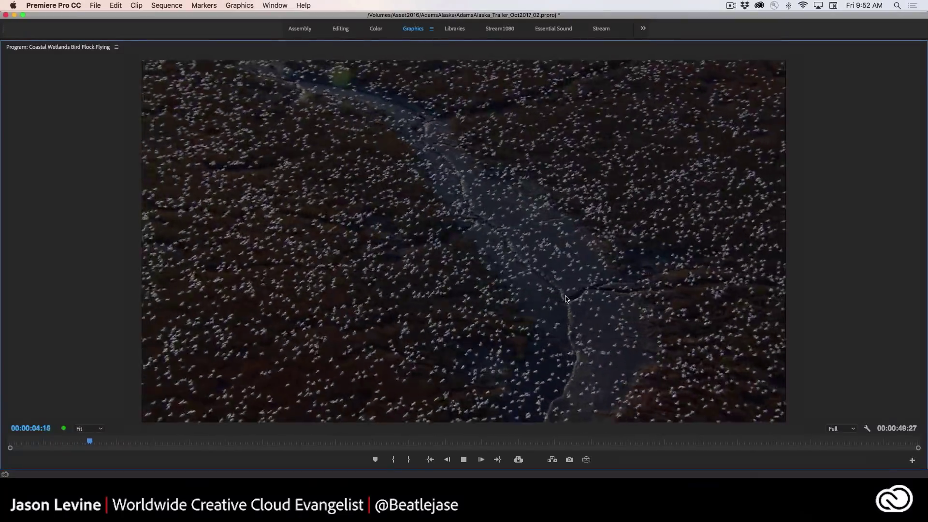
- Preview the lower third with J, L and K, restore the layout, and select the Insert Name Here clip
key("j")
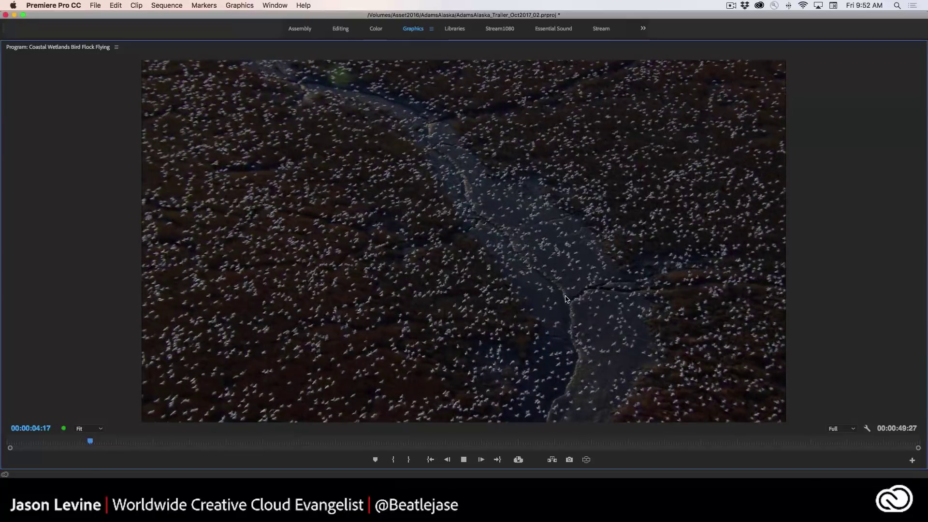
key("l")
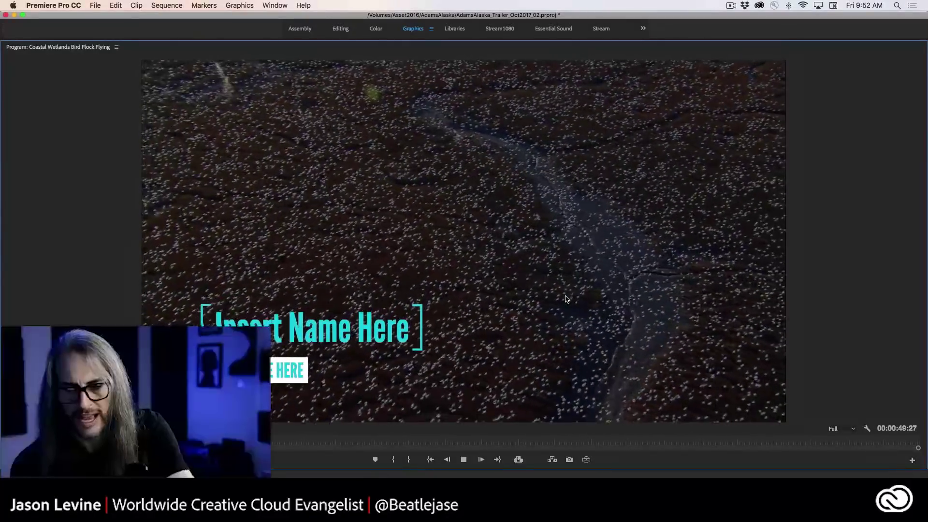
key("k")
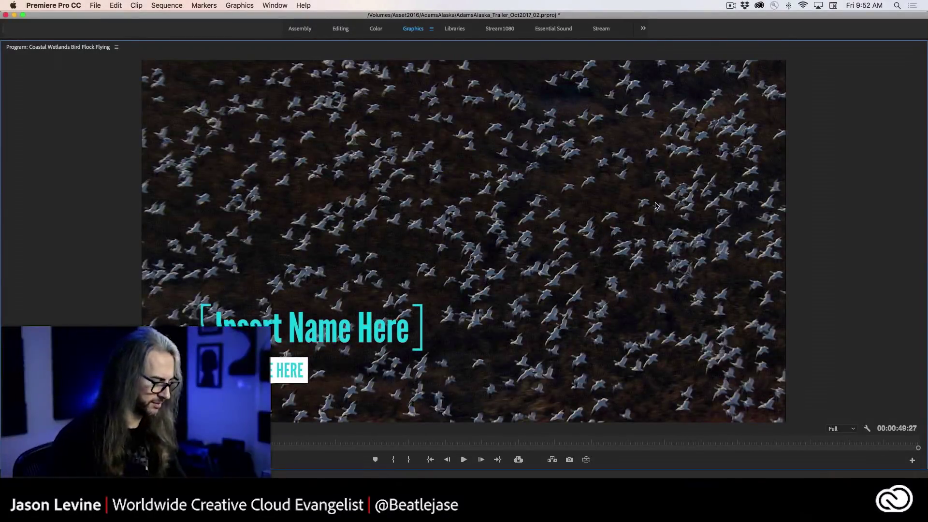
key("grave")
left_click(514, 386)
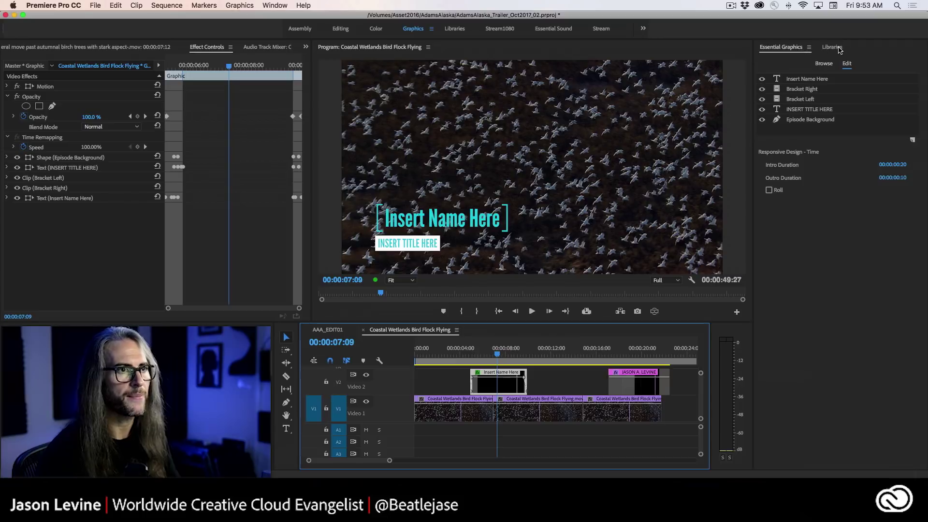
- Show the /[AE] News Package templates and delete the Insert Name Here title from V2
left_click(824, 64)
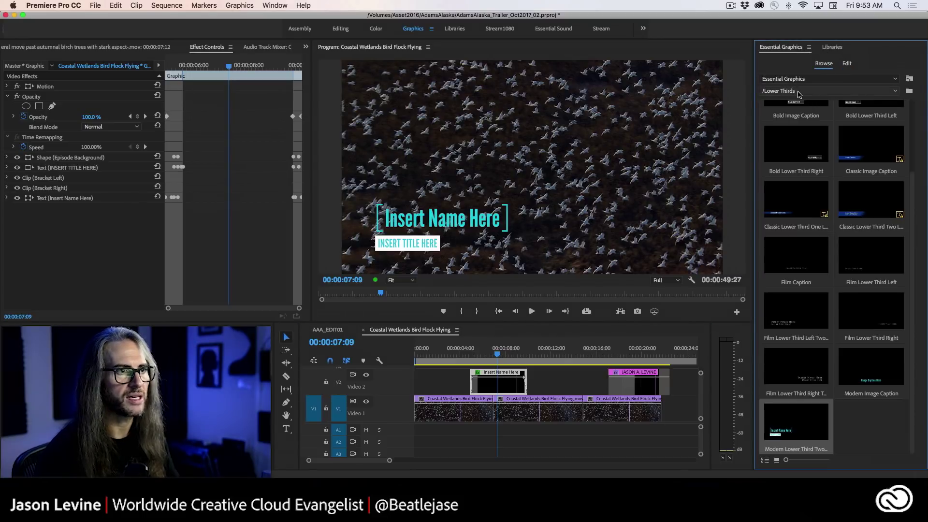
left_click(799, 92)
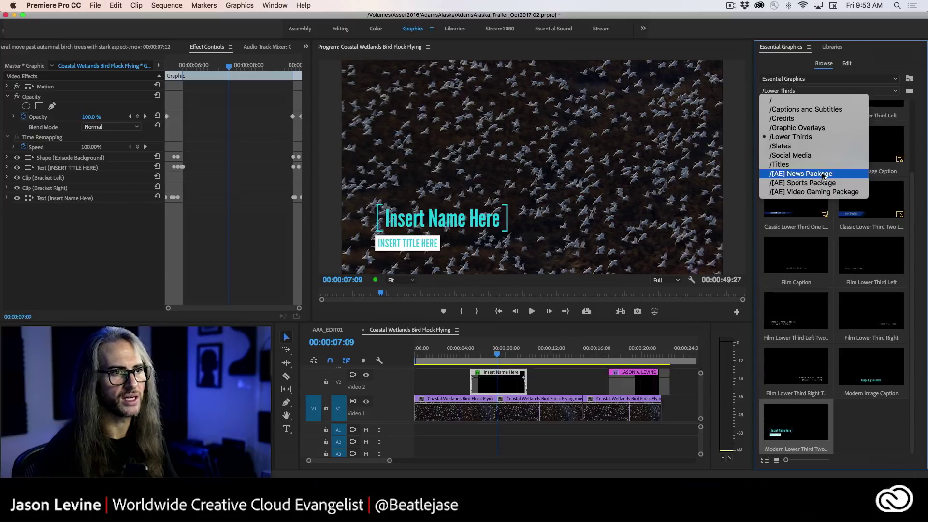
left_click(824, 175)
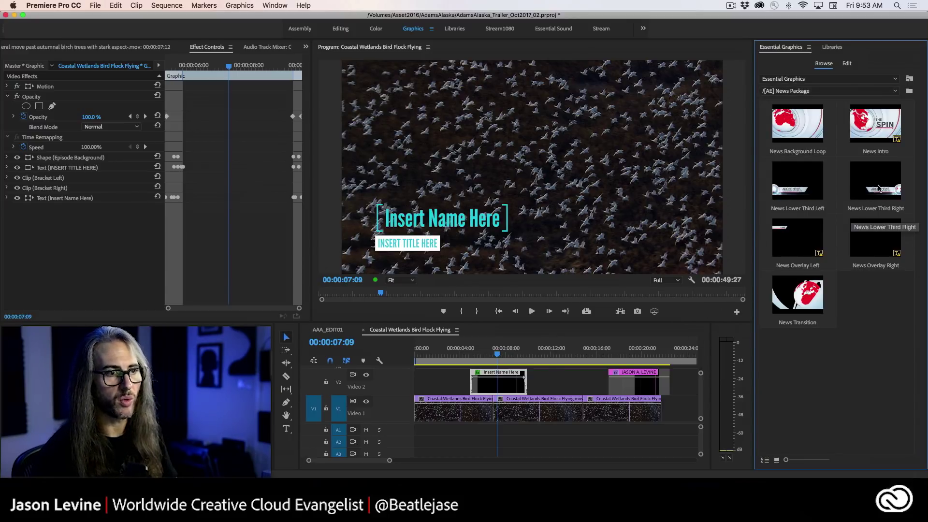
left_click(498, 390)
key("Delete")
- Add News Lower Third Right above the footage and scrub through its animation
left_click(855, 203)
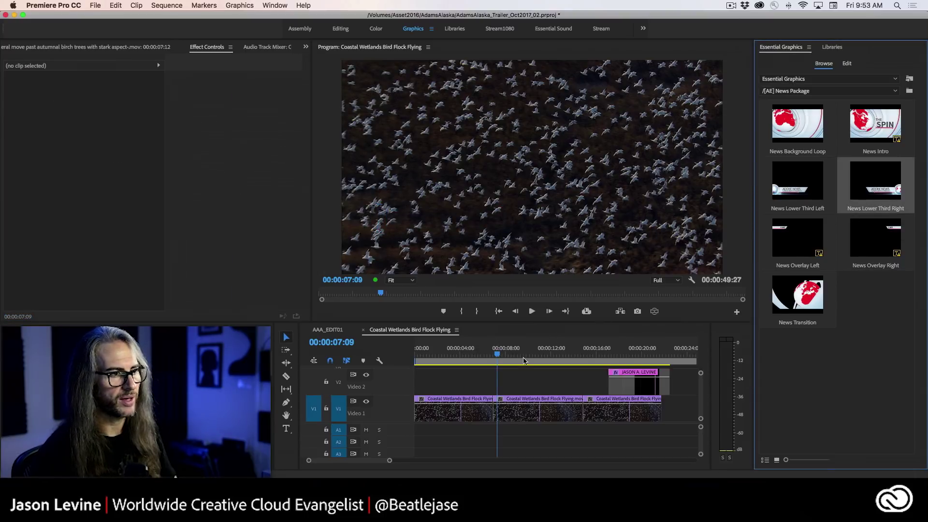
left_click_drag(524, 360, 498, 383)
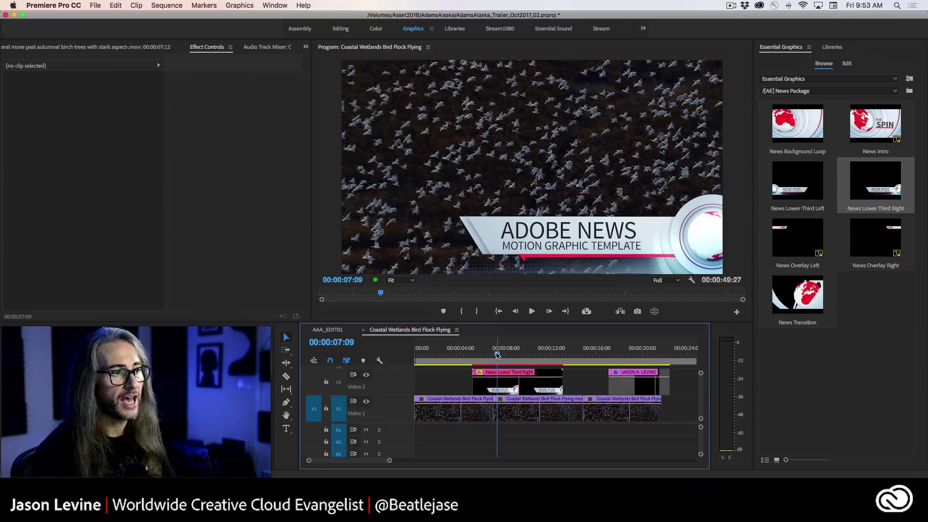
left_click(481, 357)
left_click_drag(482, 357, 500, 366)
left_click(499, 377)
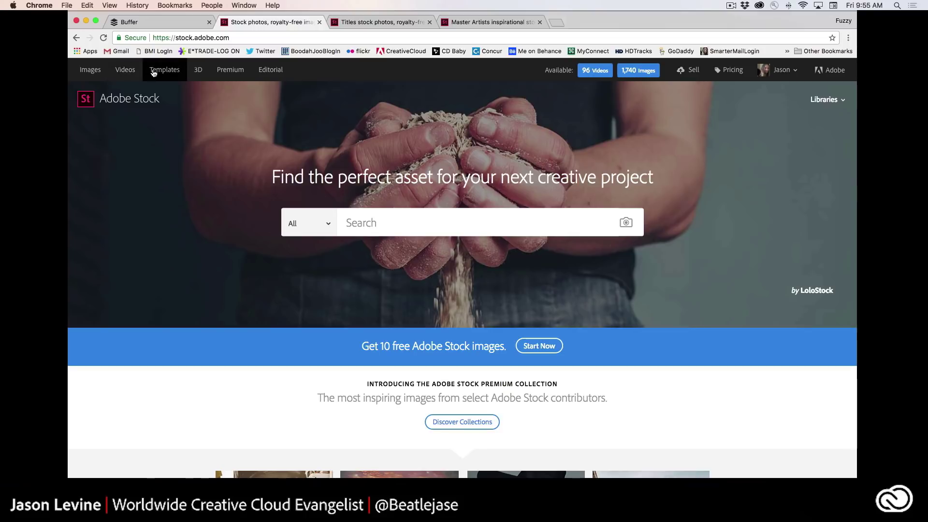
- Limit the Adobe Stock search to Templates and search the Motion Graphics templates
left_click(309, 224)
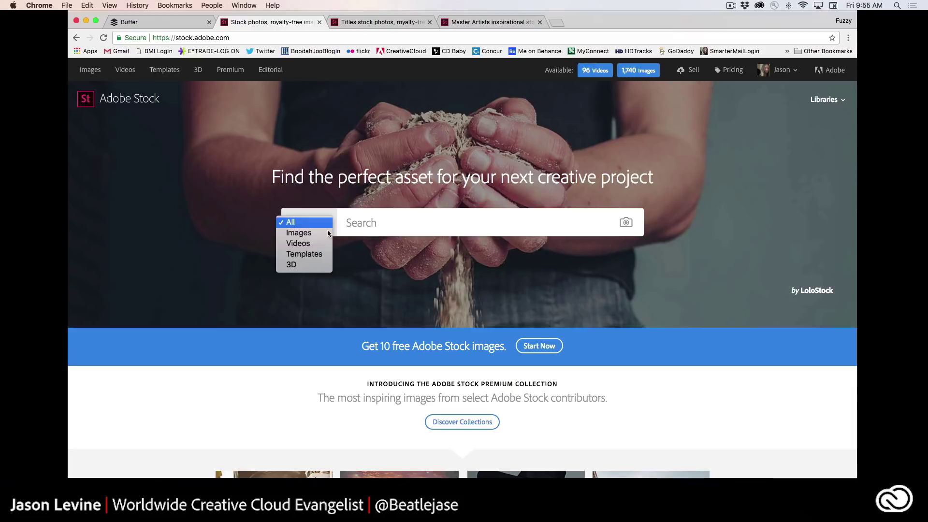
left_click(320, 255)
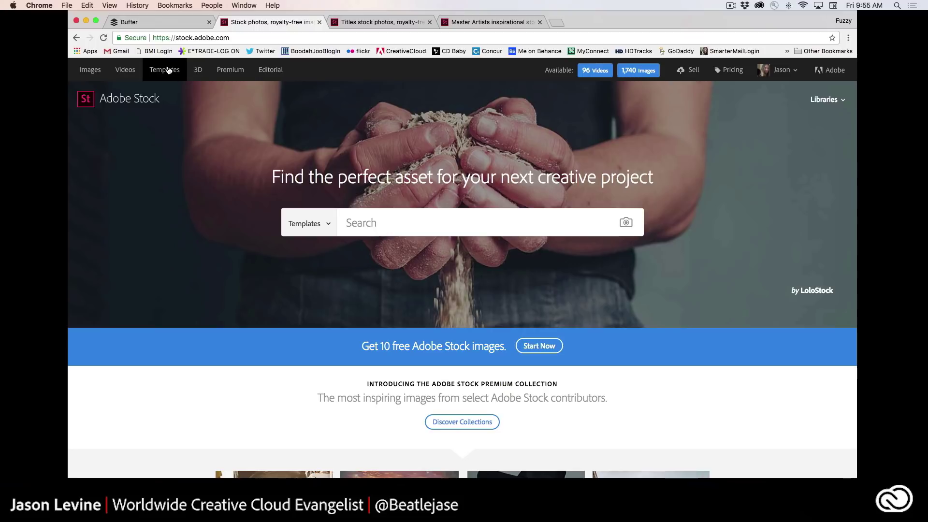
left_click(169, 70)
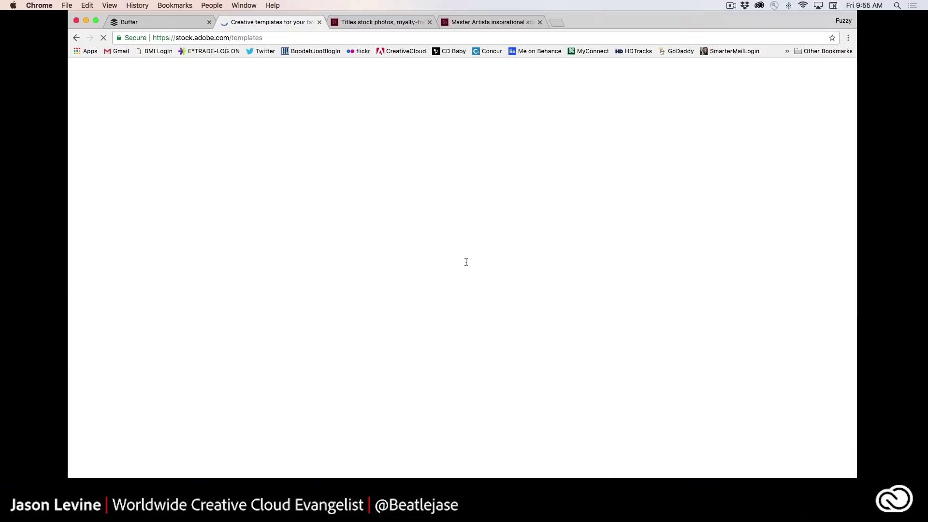
scroll(481, 283, "down", 5)
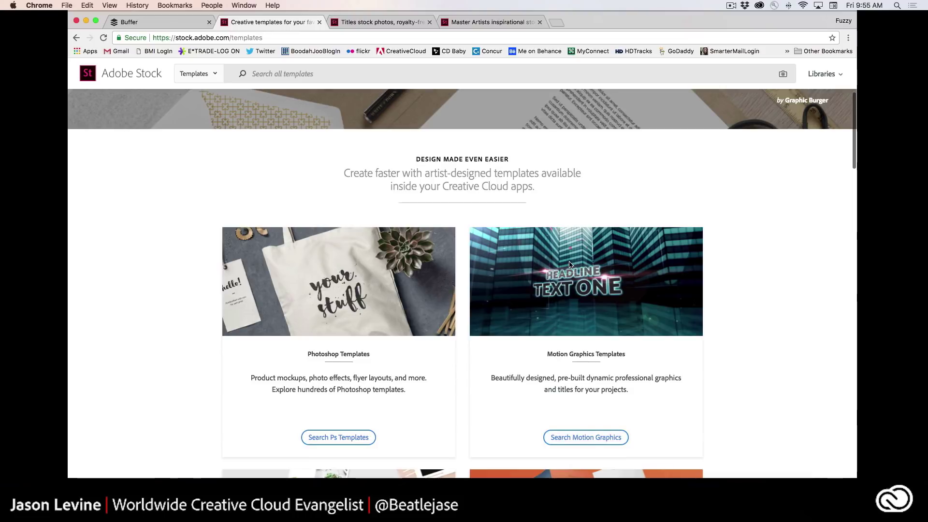
left_click(586, 438)
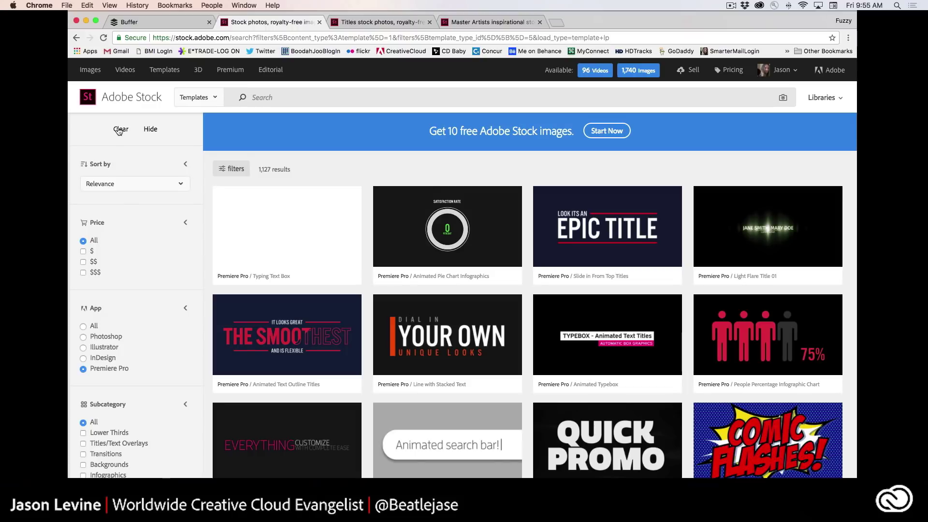
- Filter the results to $-priced free templates and open the Sliding Borders Title Pack details
scroll(139, 288, "down", 2)
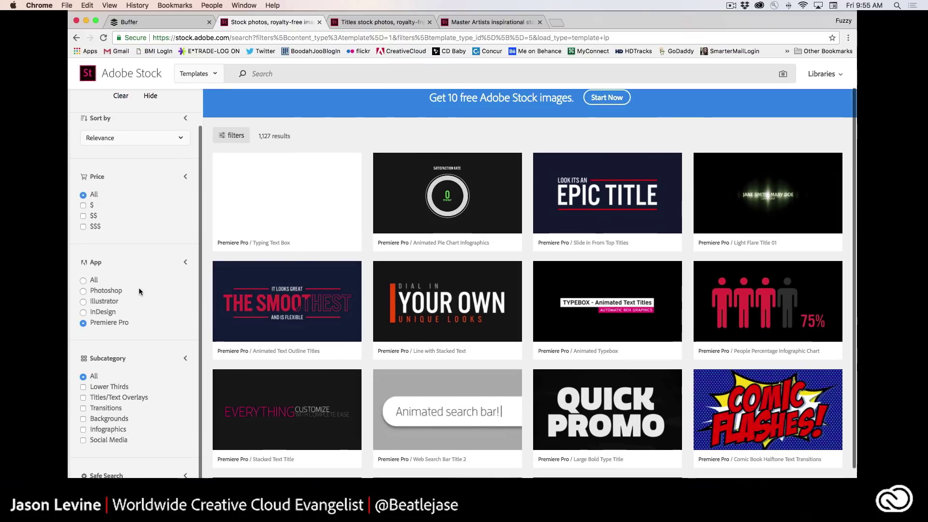
scroll(138, 289, "down", 2)
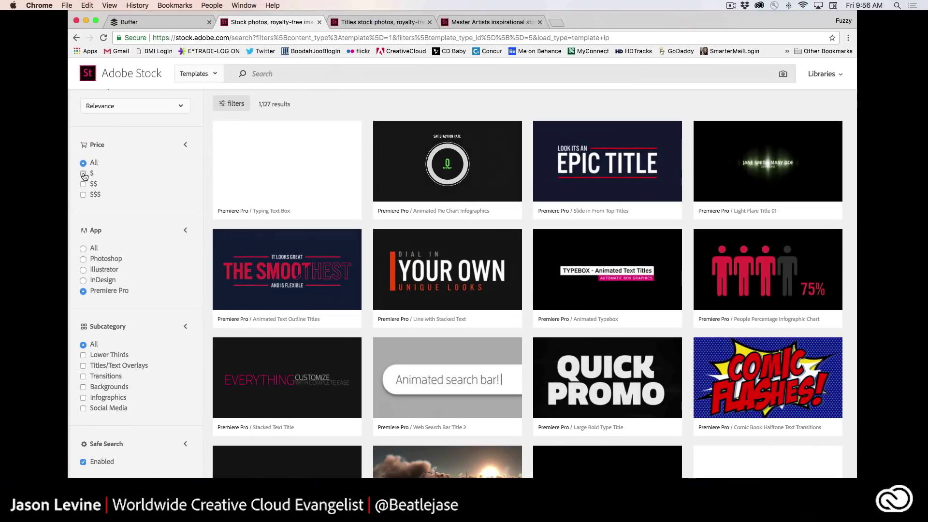
left_click(84, 173)
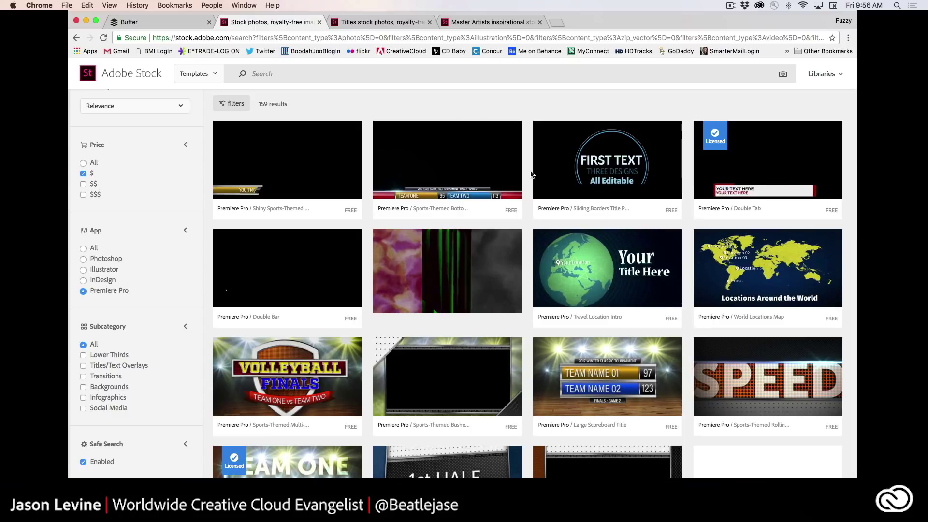
scroll(647, 157, "down", 2)
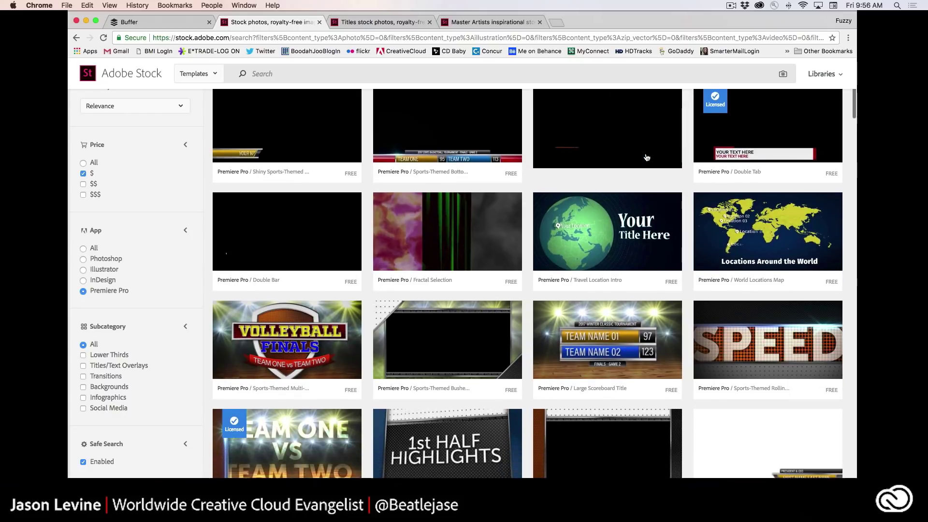
left_click(646, 155)
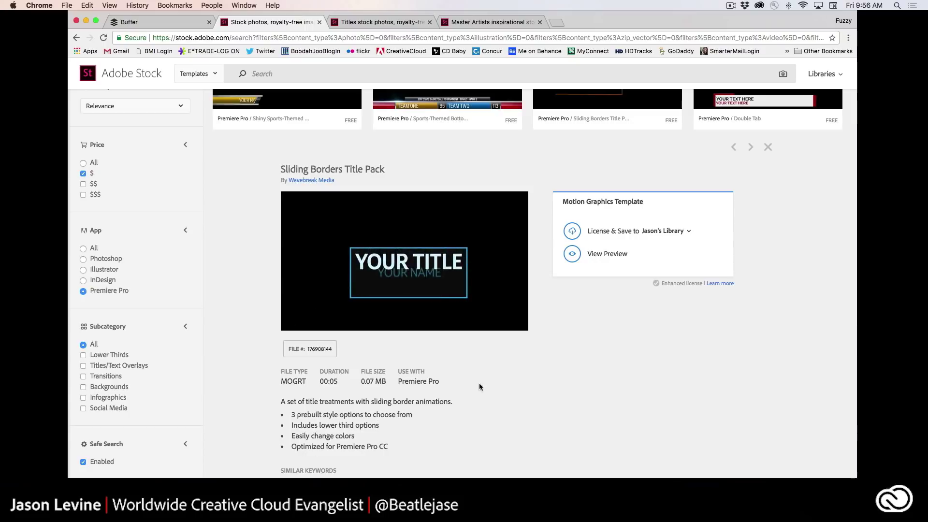
left_click(573, 231)
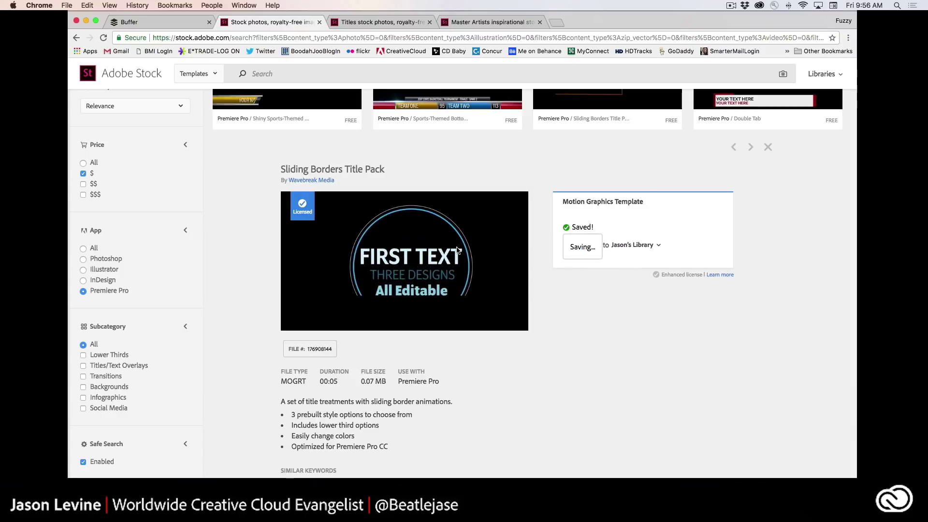
scroll(457, 250, "up", 5)
scroll(459, 251, "down", 15)
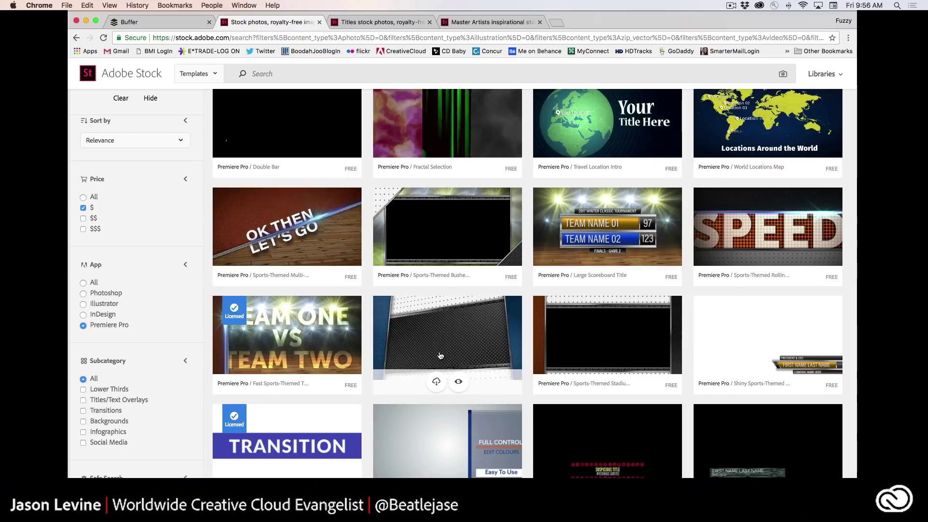
scroll(439, 345, "down", 2)
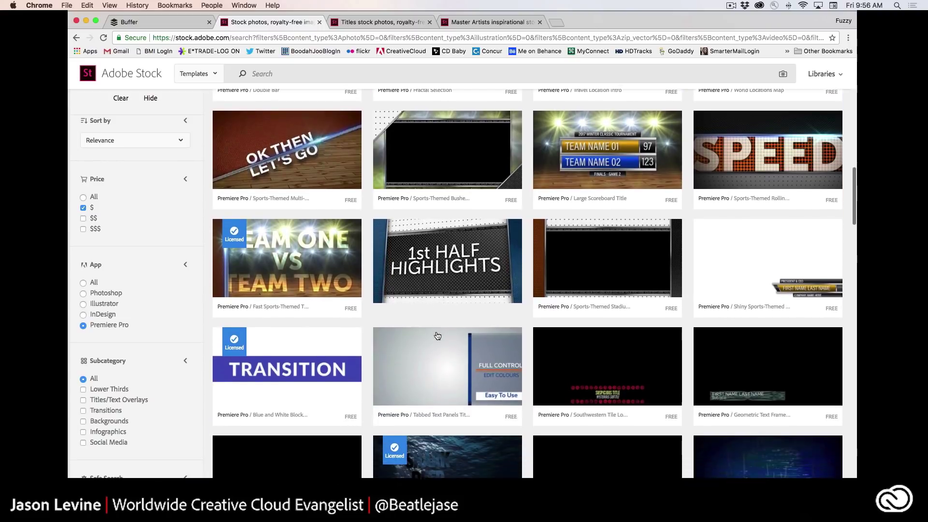
scroll(437, 314, "down", 1)
scroll(459, 270, "down", 1)
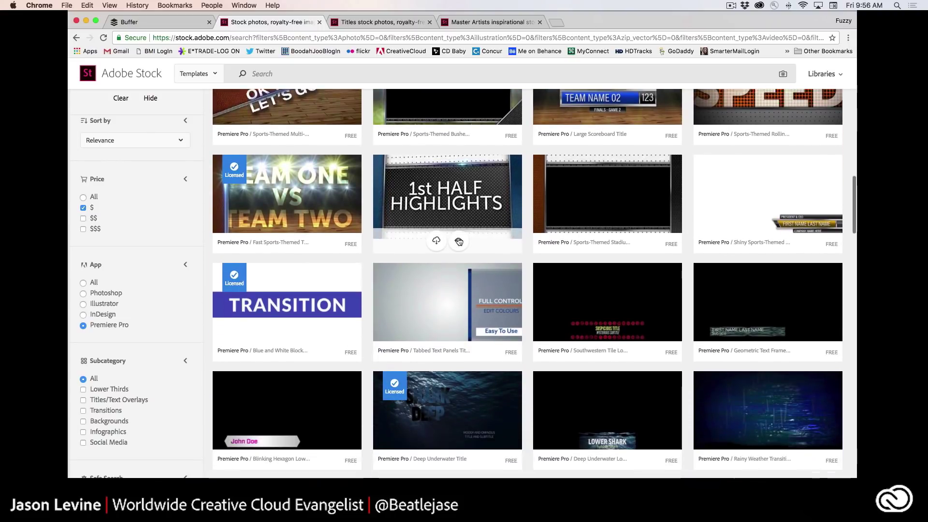
scroll(459, 242, "down", 7)
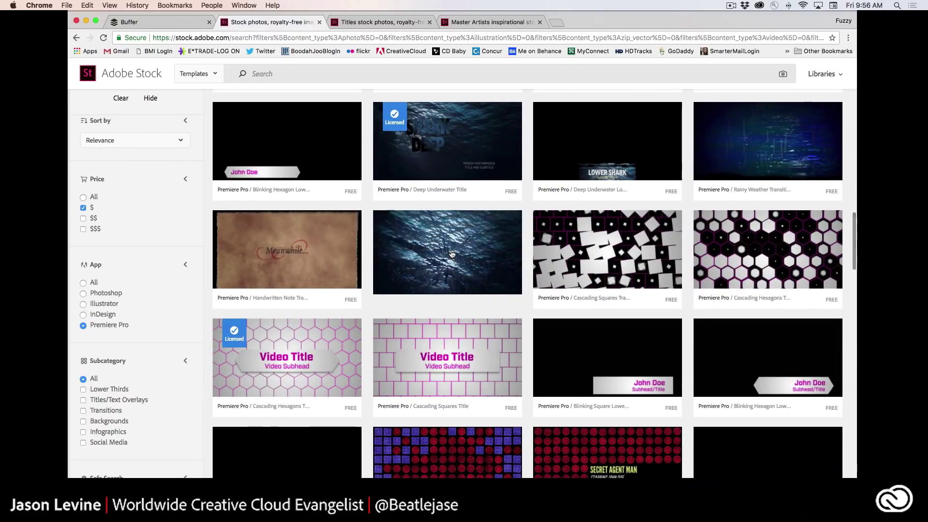
scroll(600, 460, "down", 5)
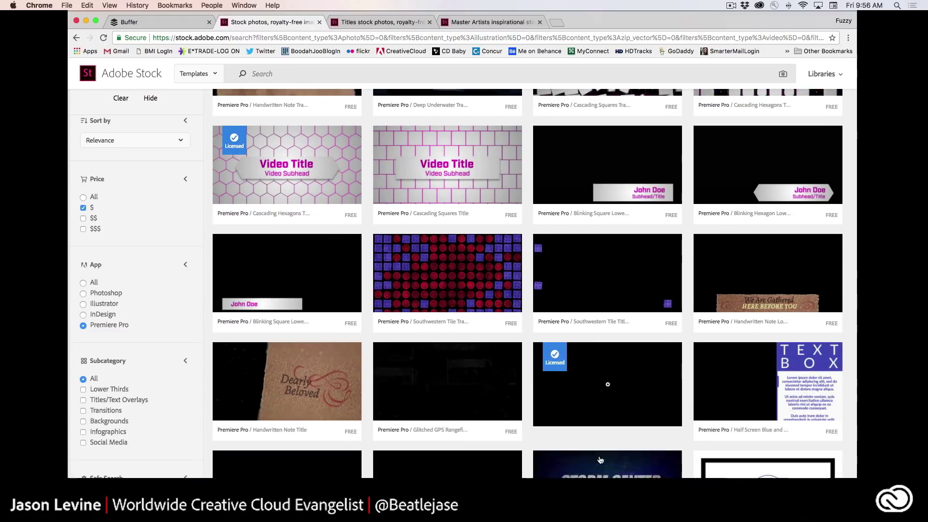
scroll(600, 460, "down", 1)
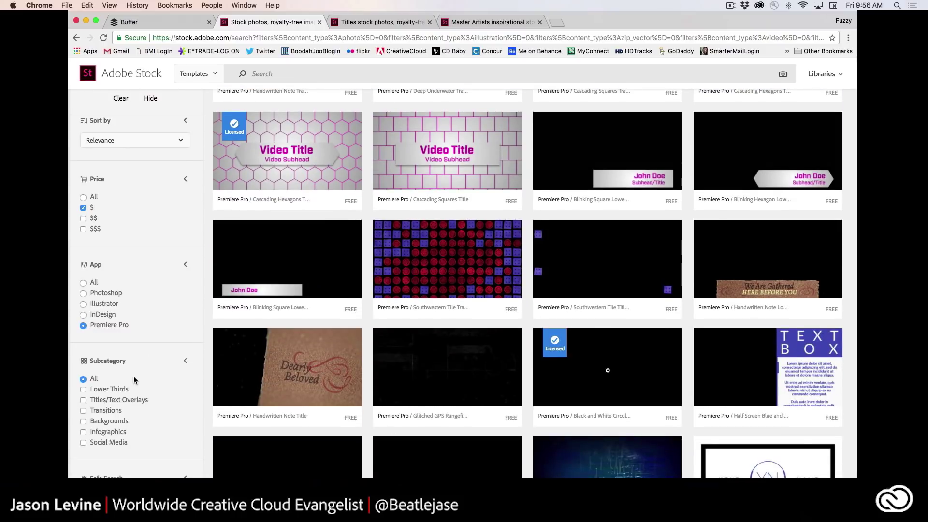
scroll(135, 380, "down", 1)
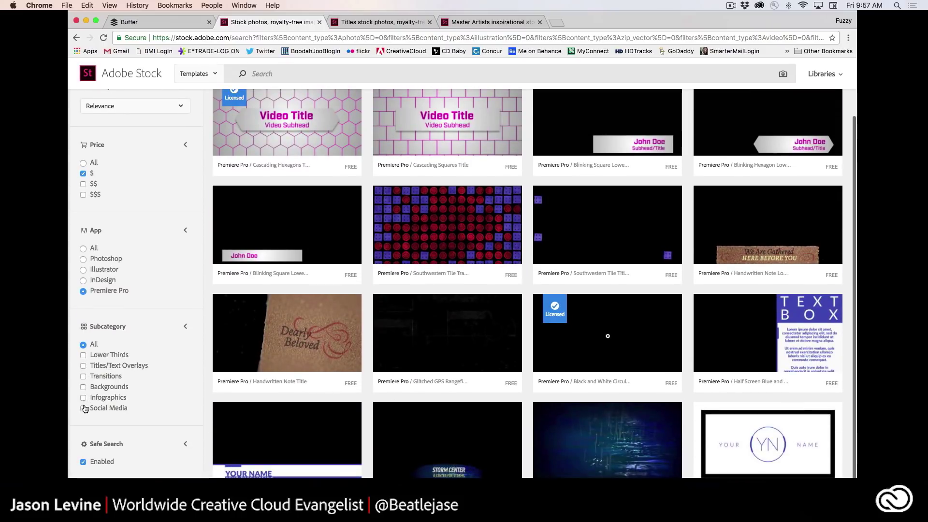
- Filter to Titles/Text Overlays, add $$ pricing, and open the Typing Text Box details
left_click(83, 366)
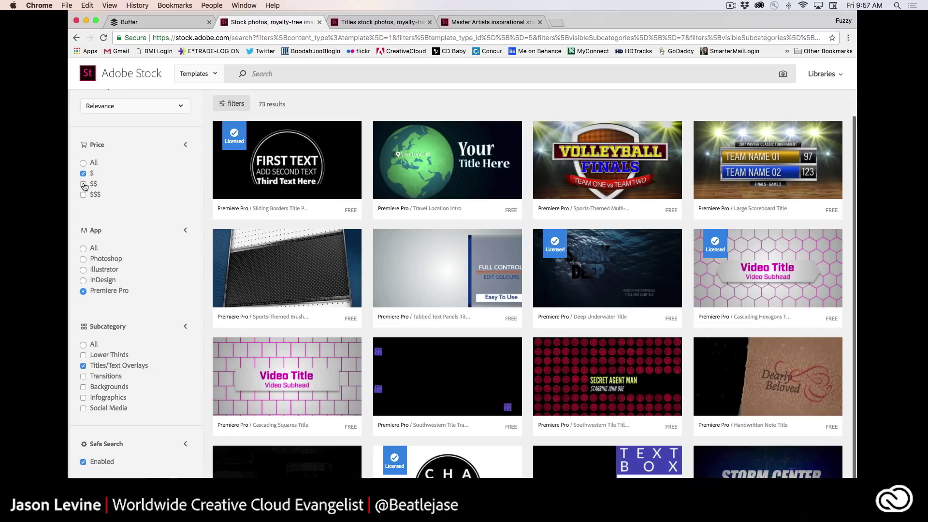
left_click(83, 184)
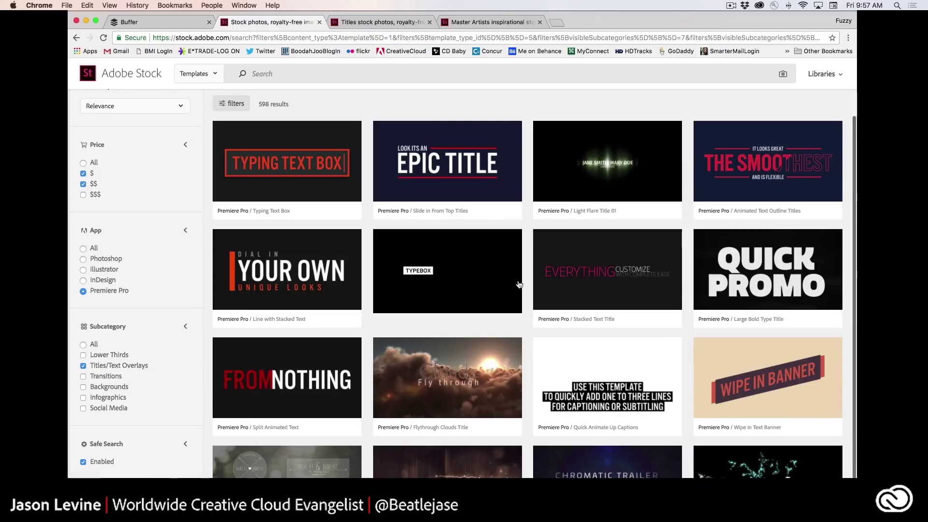
mouse_move(259, 122)
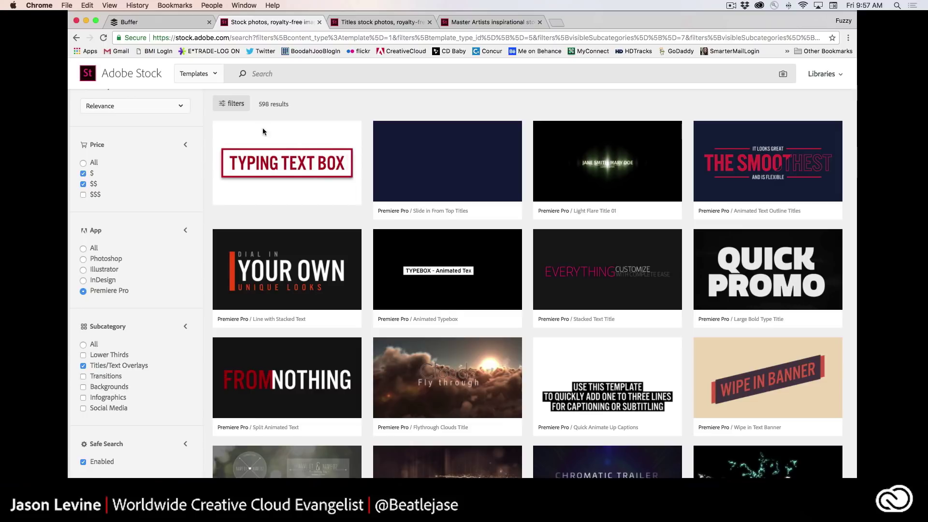
scroll(263, 128, "down", 2)
left_click(263, 127)
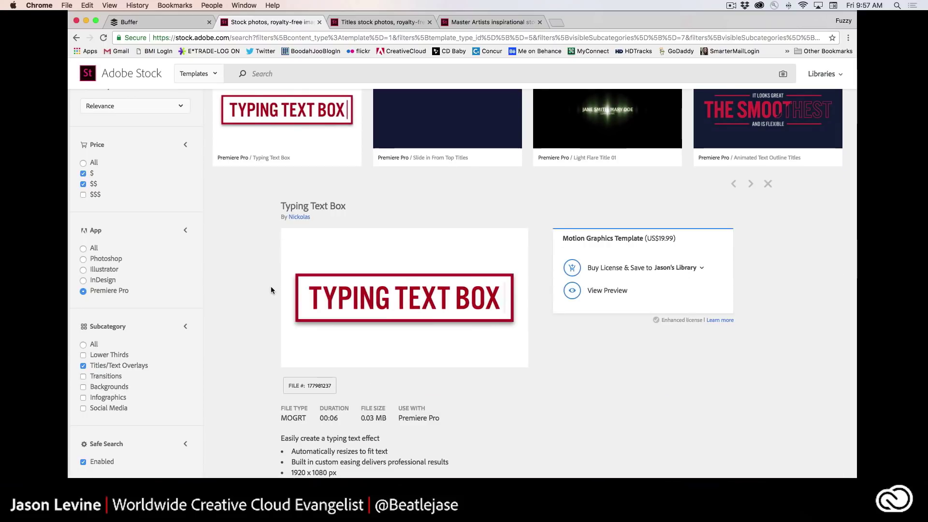
- Scroll the results and open the Flythrough Clouds Title details
scroll(271, 287, "down", 1)
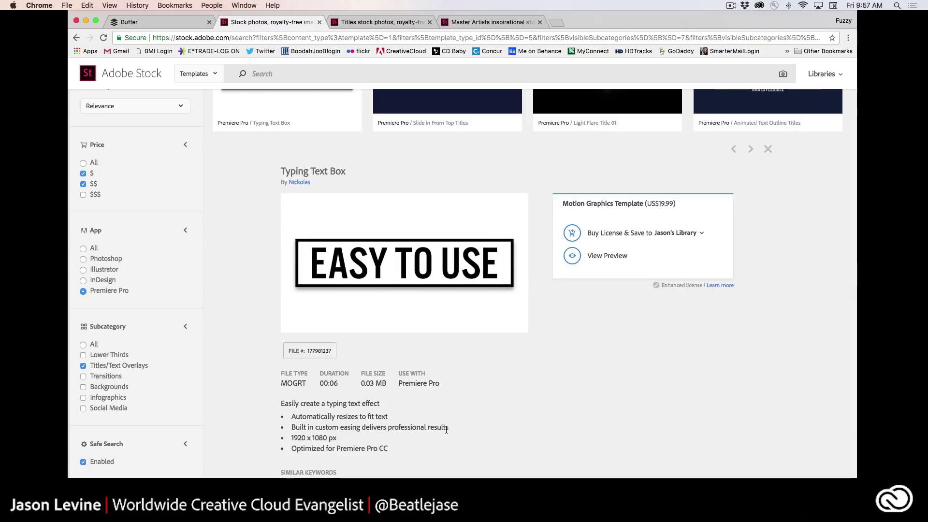
scroll(429, 442, "down", 5)
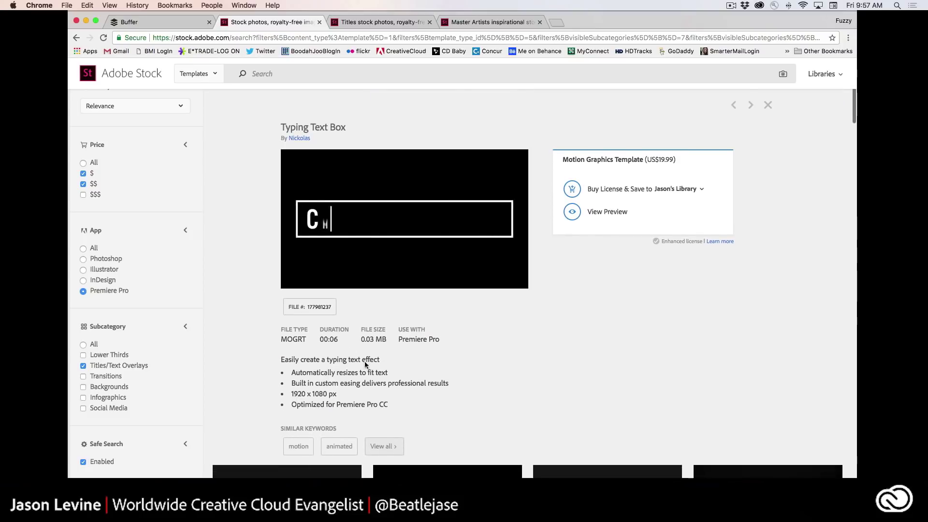
scroll(389, 381, "down", 5)
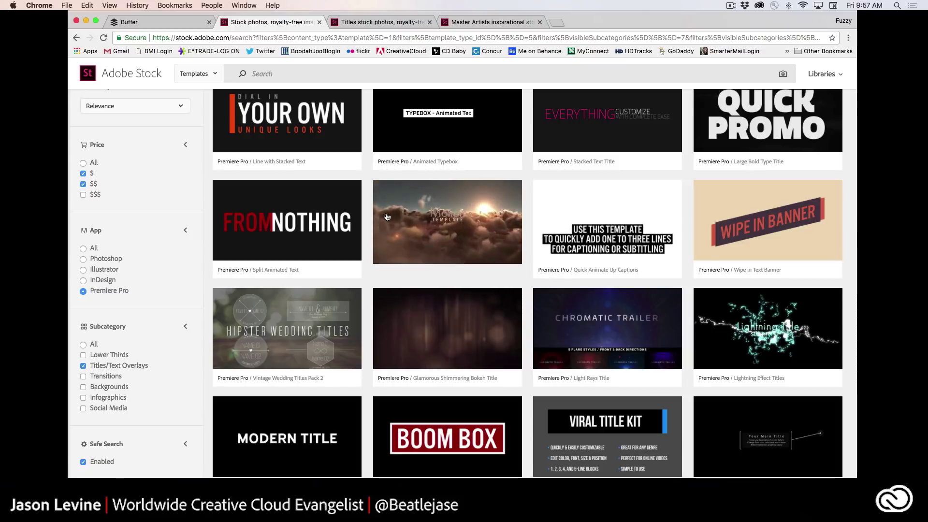
left_click(387, 216)
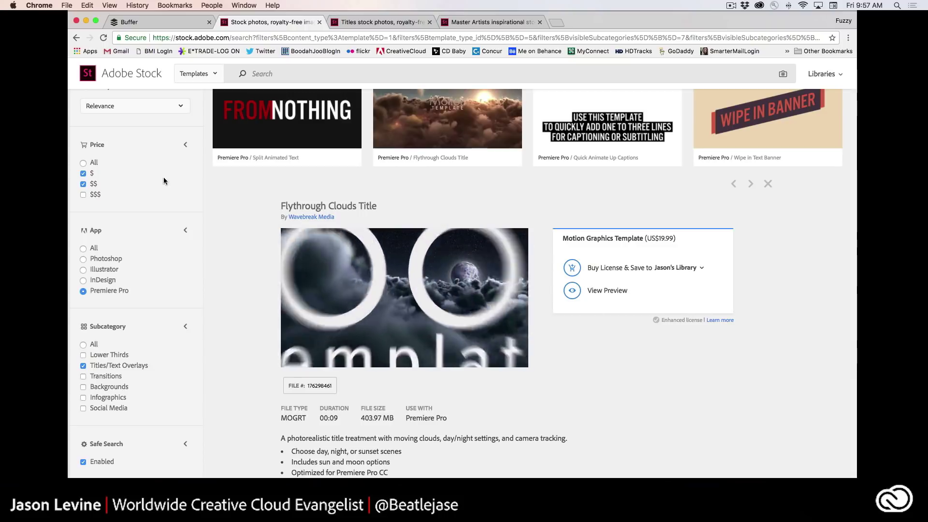
- Remove the $$ price filter, then license and save Bright 3D Show Title to the library
left_click(83, 184)
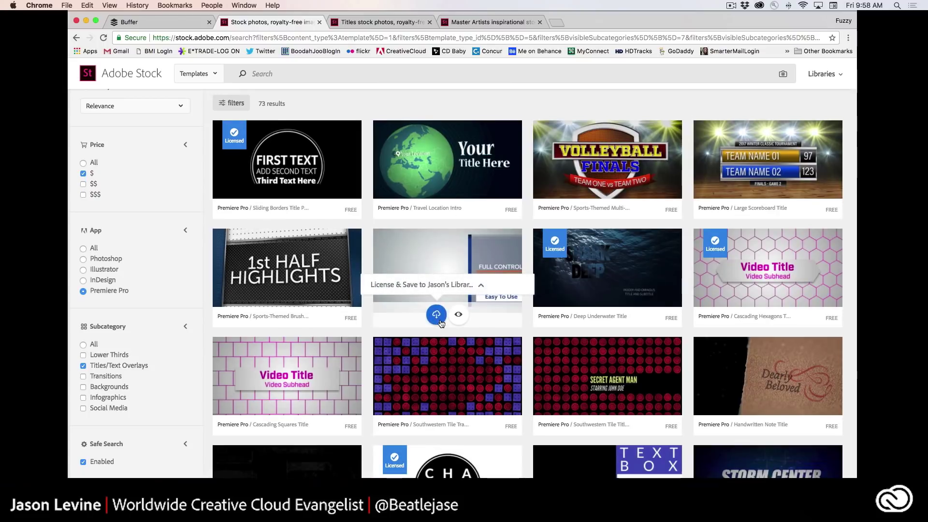
scroll(441, 323, "down", 8)
scroll(441, 323, "down", 13)
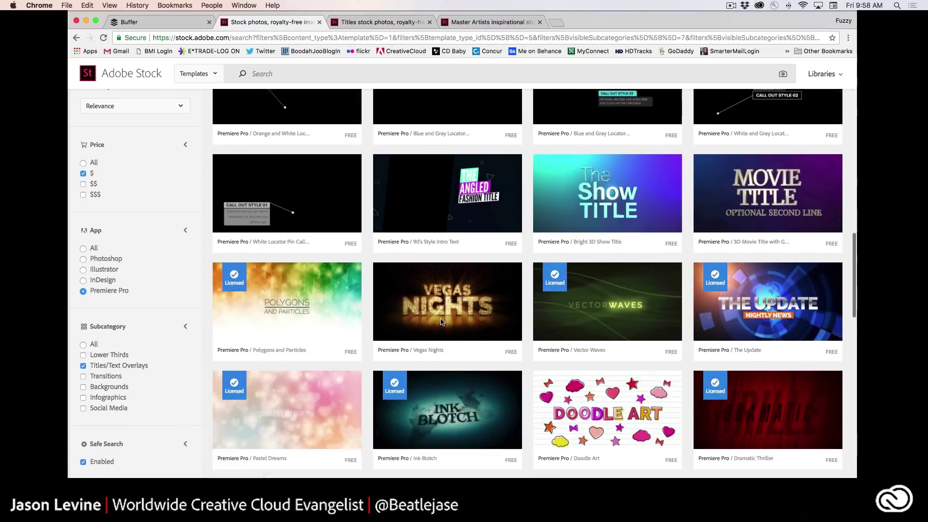
scroll(618, 202, "up", 1)
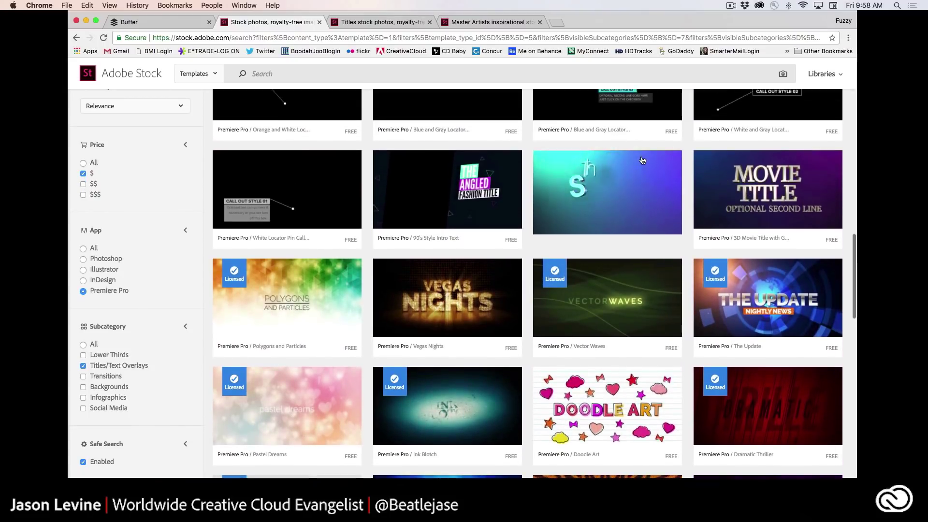
scroll(628, 189, "down", 2)
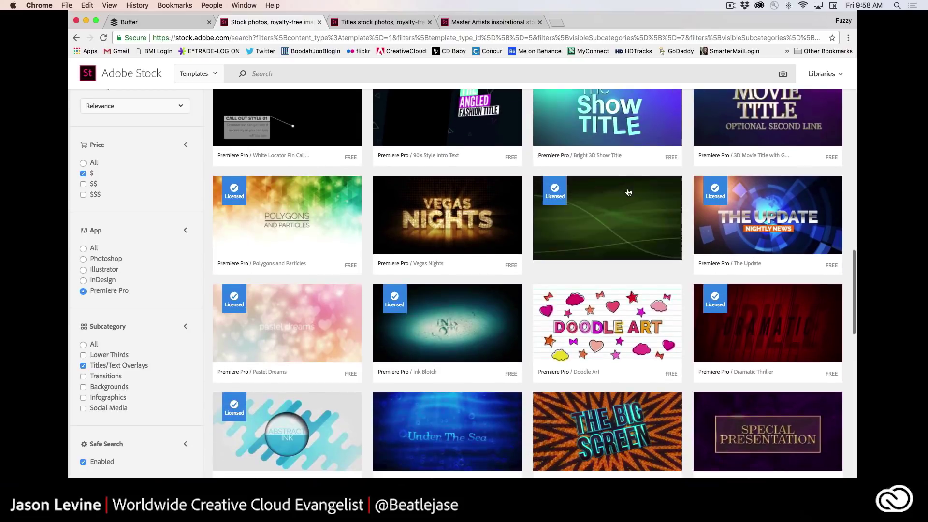
left_click(634, 164)
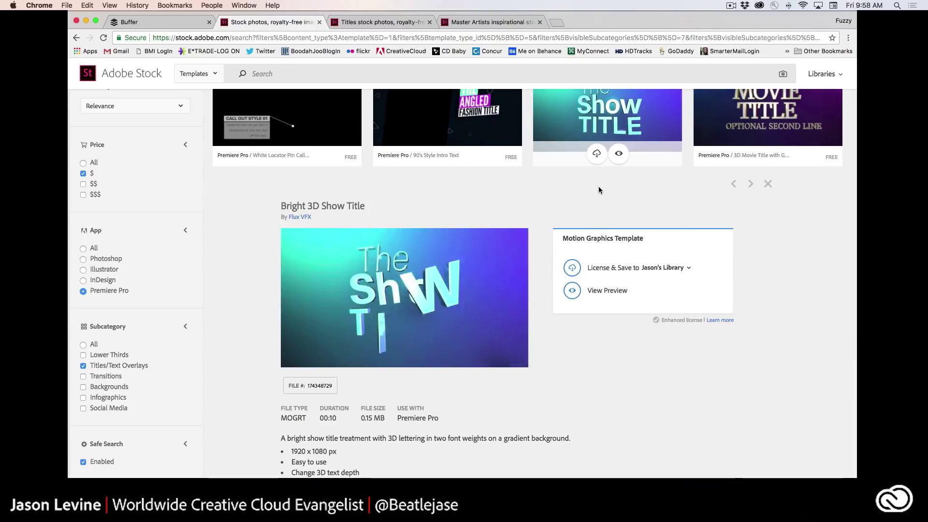
left_click(569, 268)
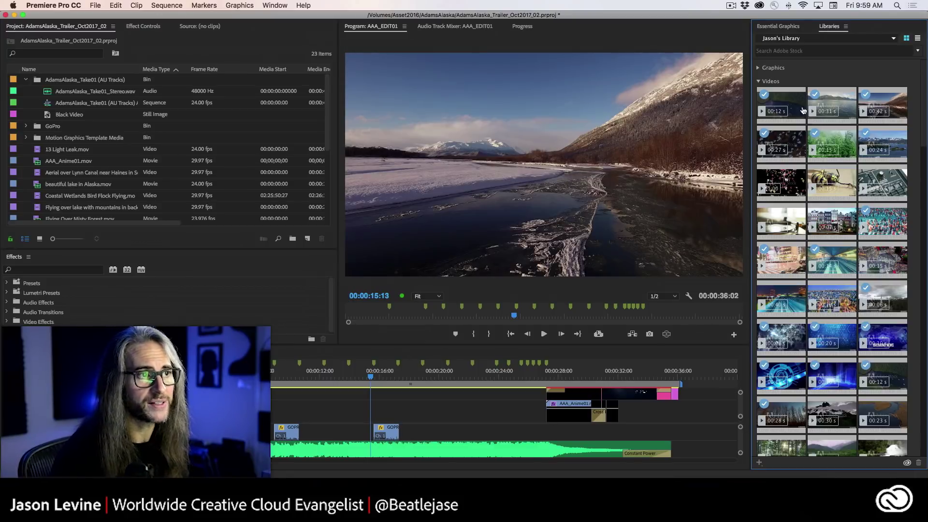
- Collapse the Videos and Looks library sections and drag Sliding Borders onto V2 above the footage
left_click(759, 82)
left_click(759, 95)
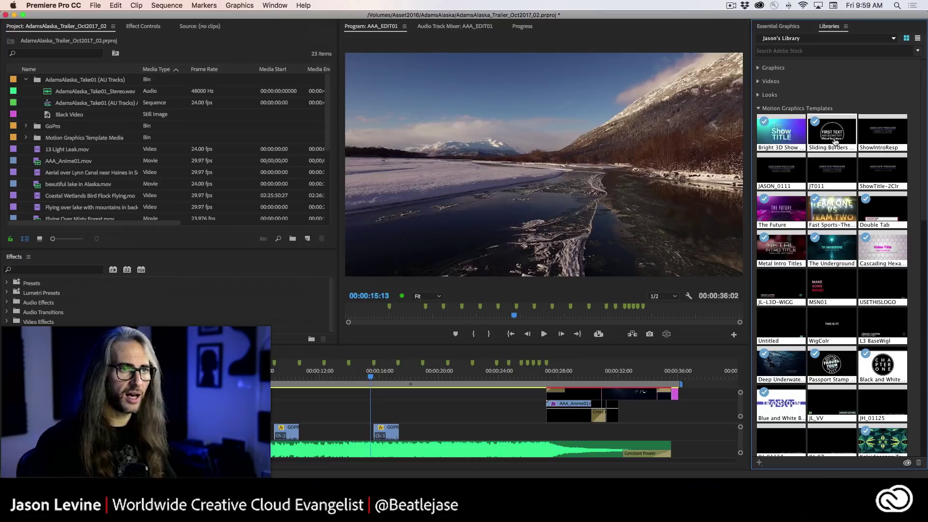
mouse_move(834, 142)
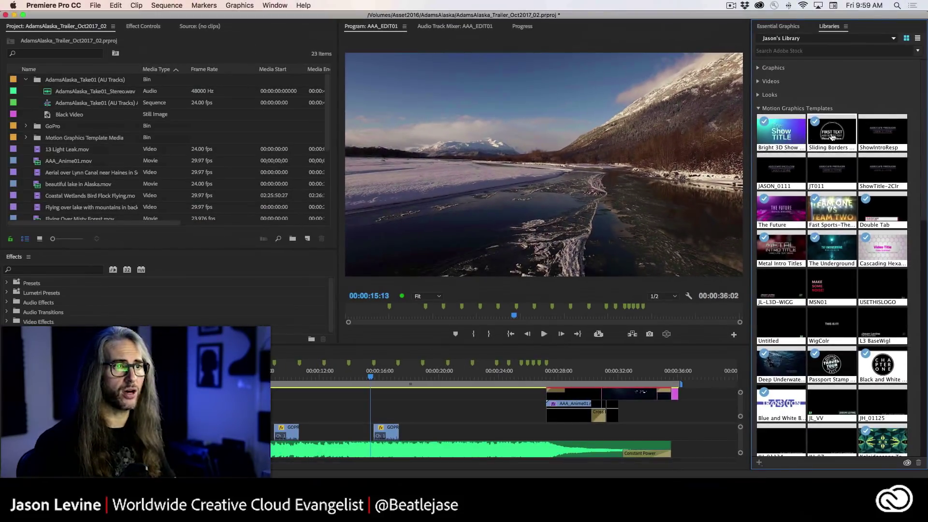
left_click_drag(834, 139, 318, 414)
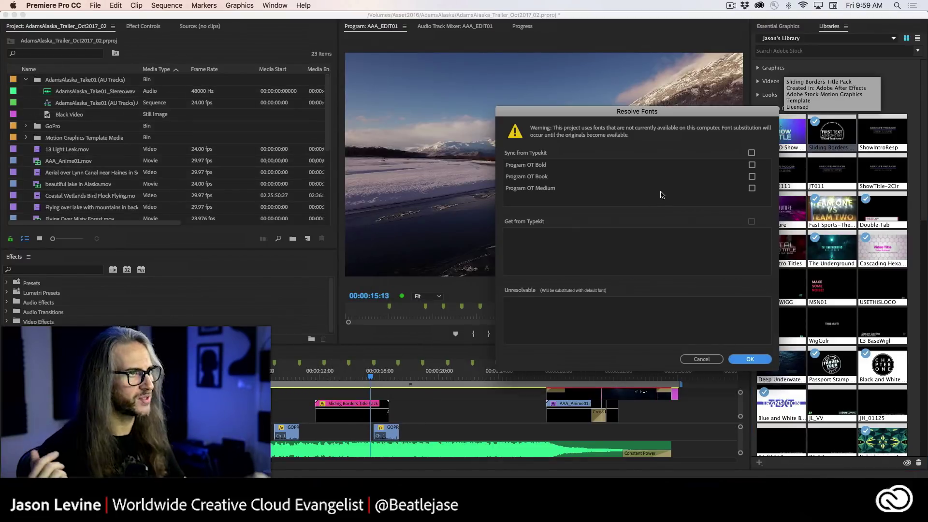
- Sync the missing Program OT Bold, Book and Medium fonts from Typekit
left_click_drag(689, 118, 597, 99)
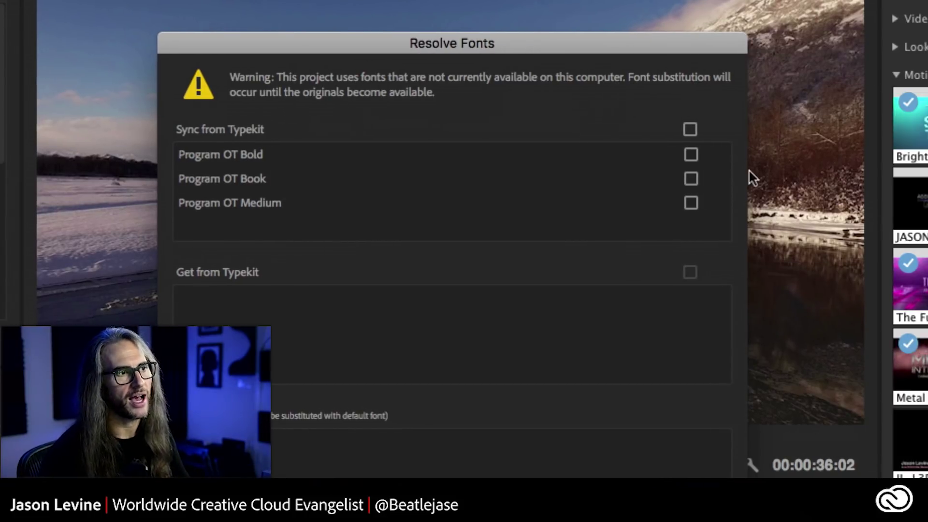
left_click(691, 129)
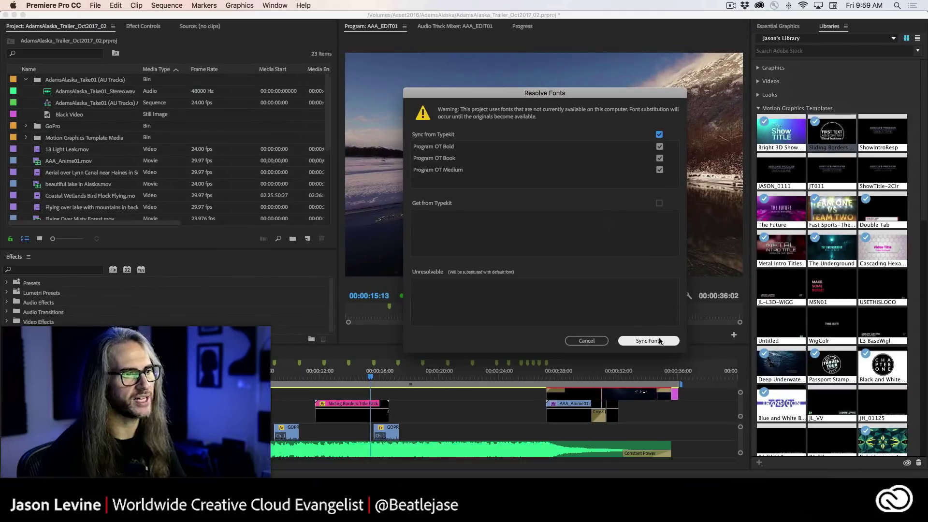
left_click(649, 341)
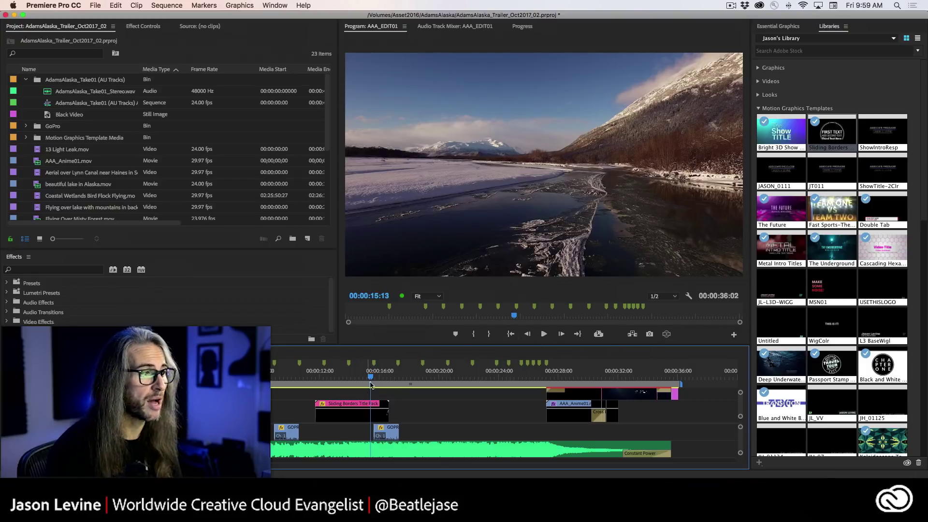
- Preview the Sliding Borders title, then switch it to Animation style 2 in Essential Graphics
left_click_drag(356, 378, 314, 380)
key("space")
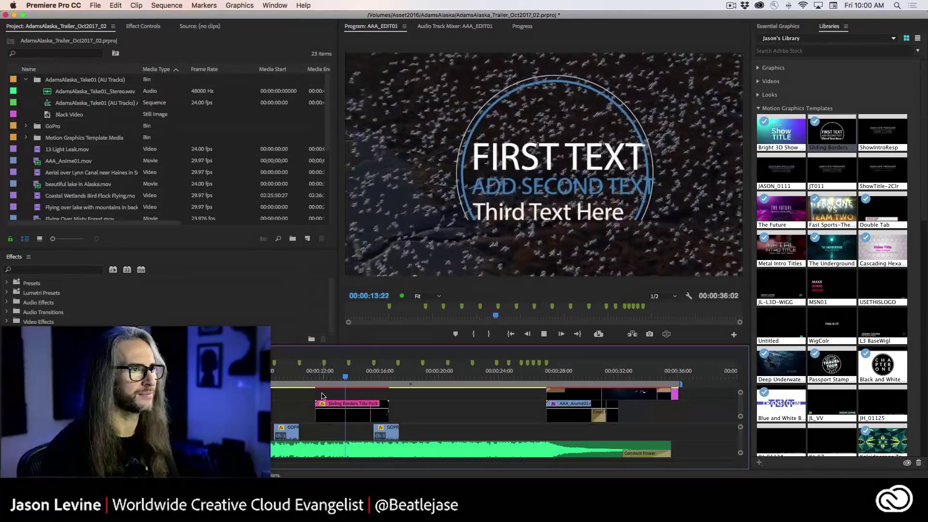
key("space")
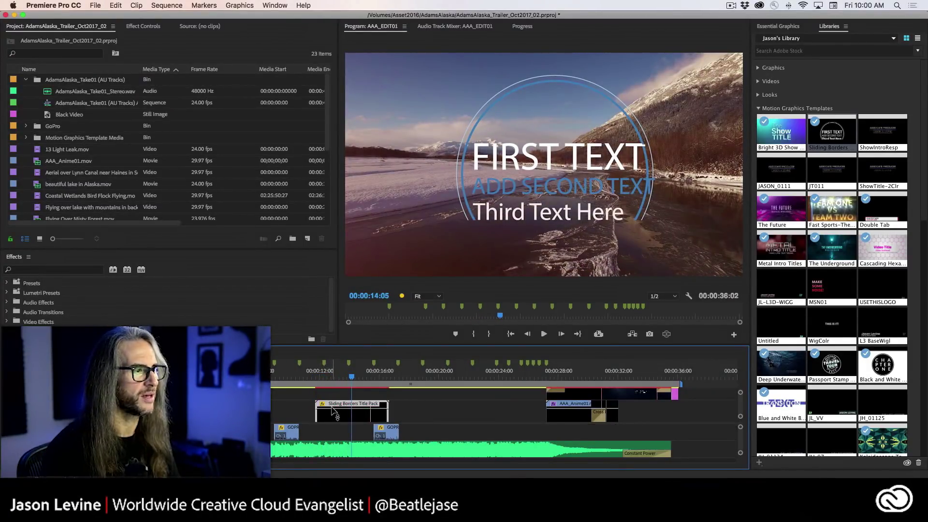
left_click(776, 27)
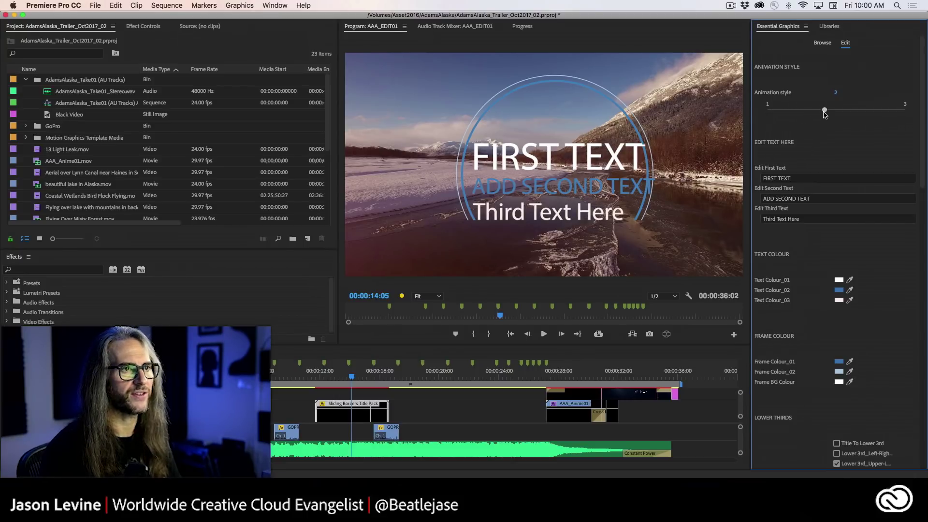
left_click_drag(835, 111, 869, 115)
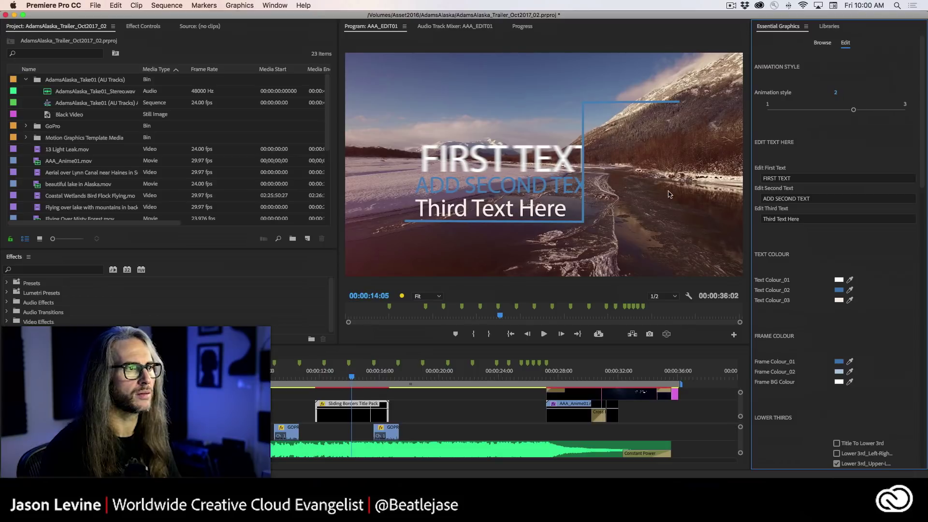
- Replay the style 2 animation from before the title and select the title clip
left_click_drag(353, 377, 314, 377)
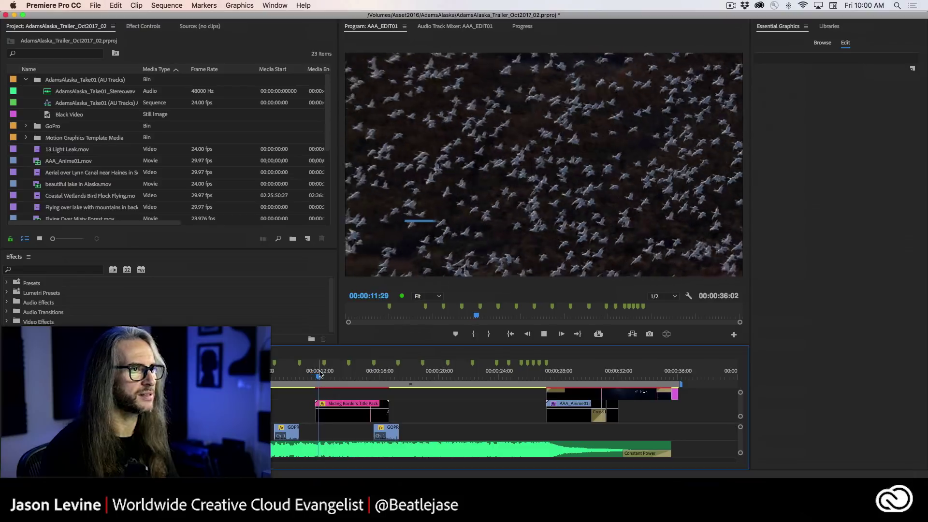
key("space")
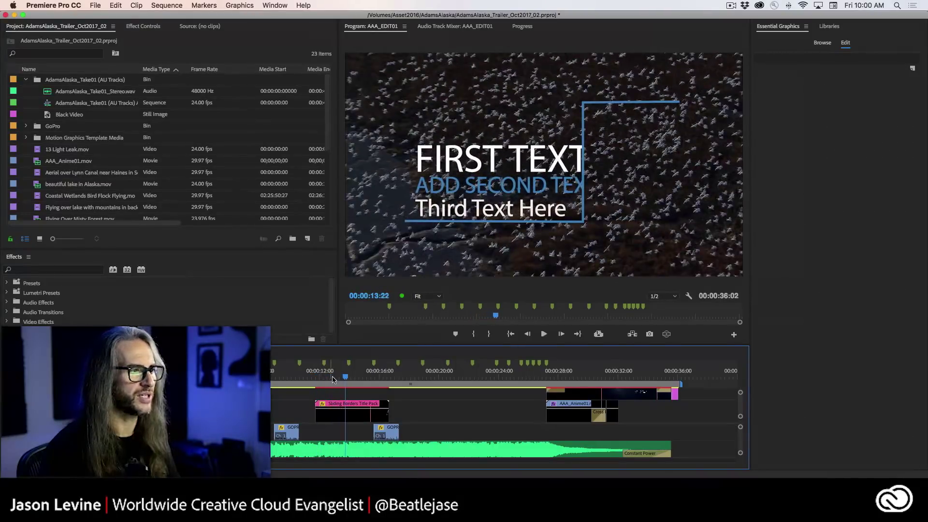
left_click_drag(348, 380, 319, 377)
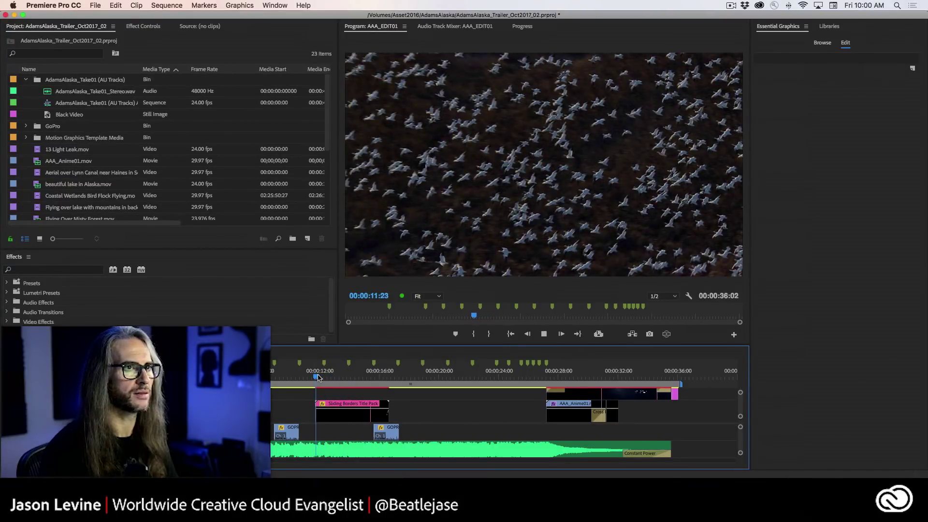
key("space")
key("space")
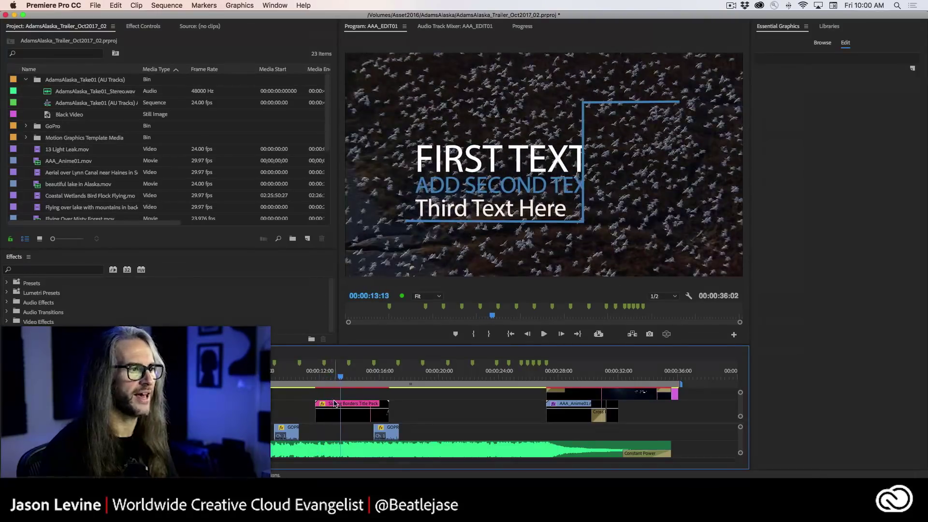
left_click(344, 417)
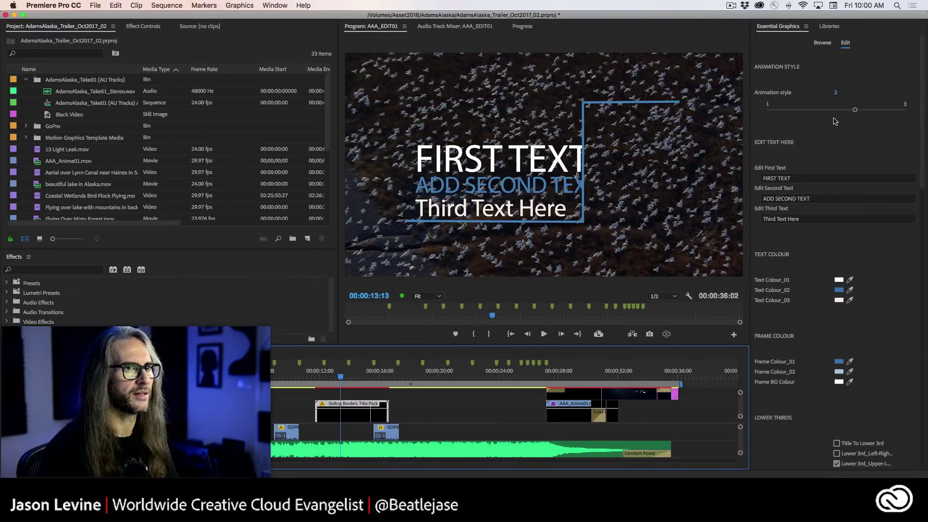
- Preview Animation style 3 on the title, then set it back to style 2
left_click_drag(855, 109, 923, 110)
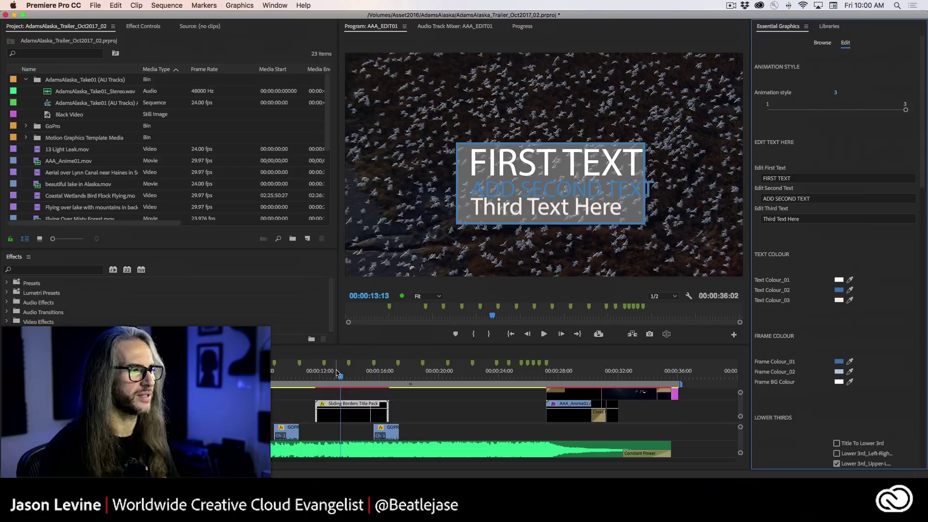
left_click_drag(337, 374, 320, 377)
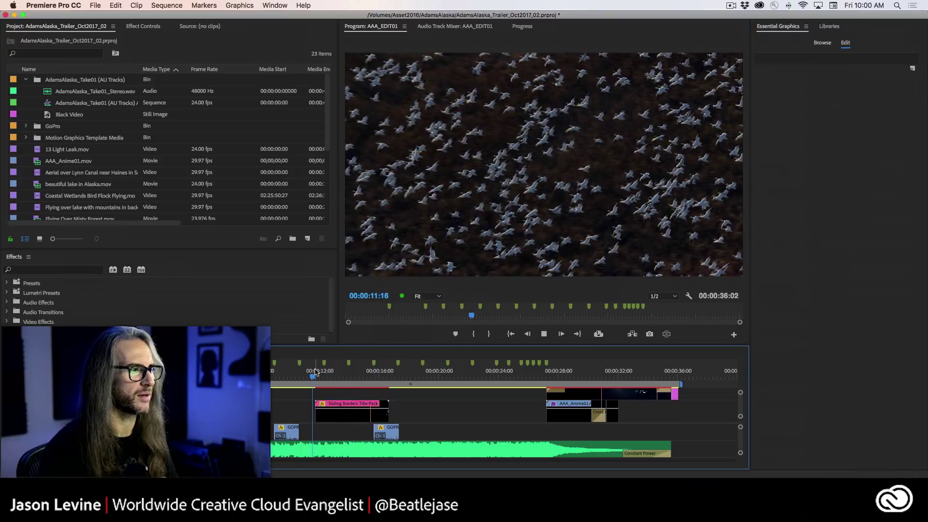
key("space")
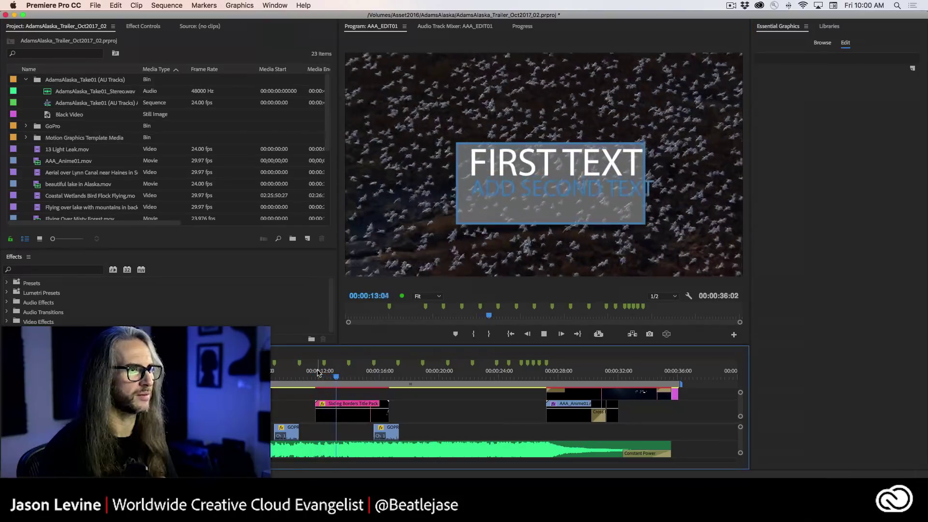
key("space")
left_click(317, 404)
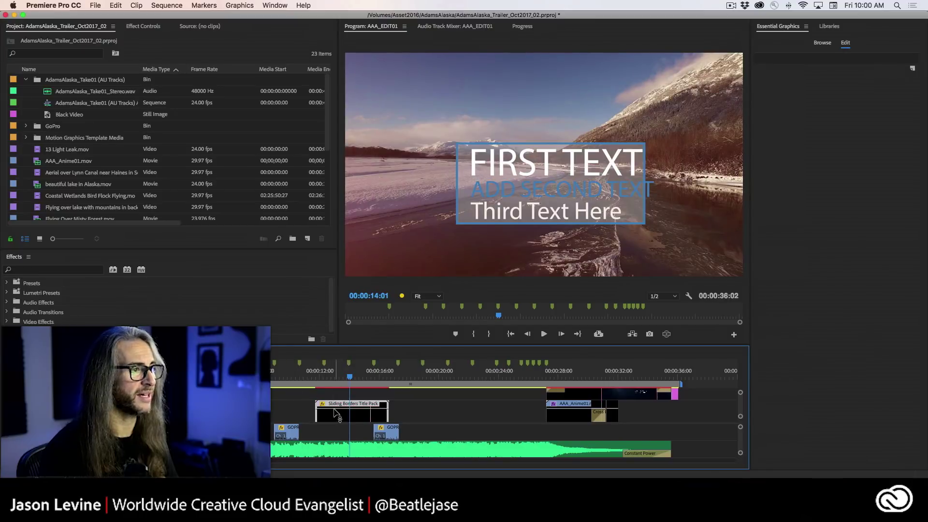
left_click_drag(902, 112, 885, 113)
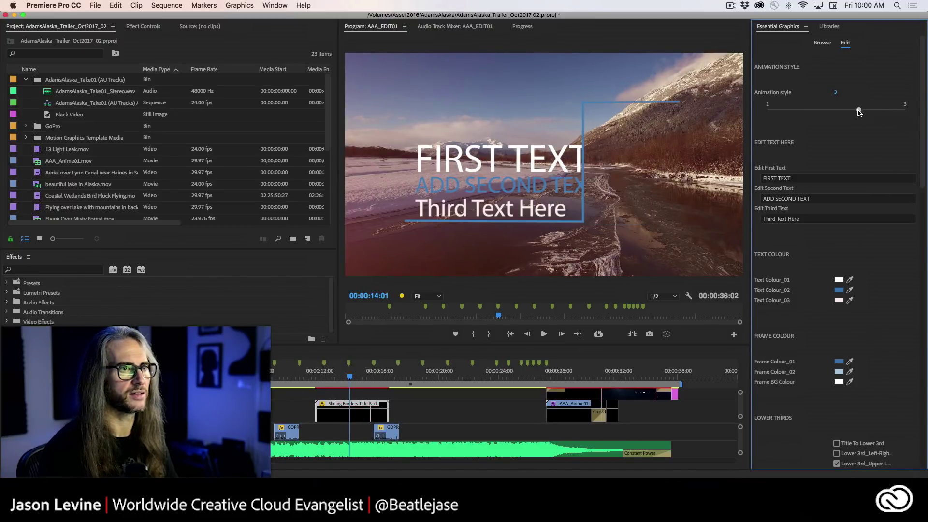
- Replace the first text line with ALASKA
left_click(798, 179)
key("BackSpace")
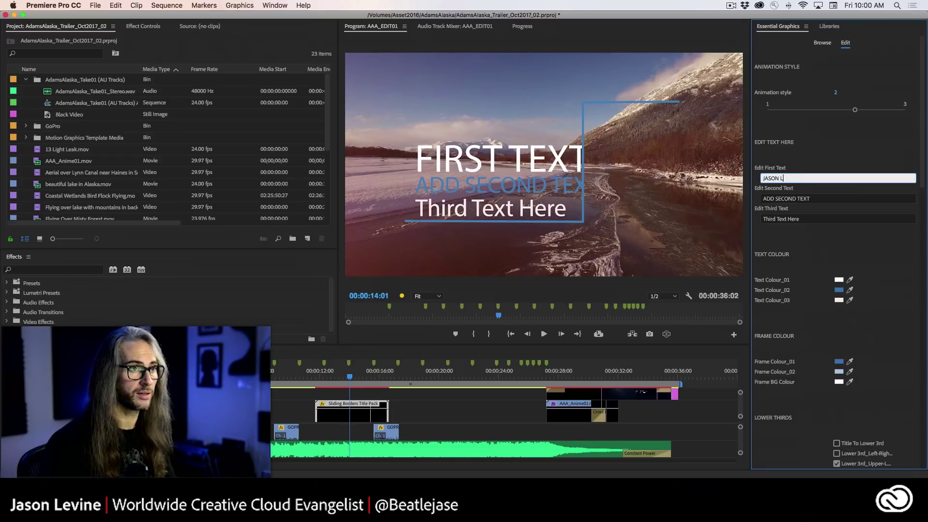
left_click(825, 200)
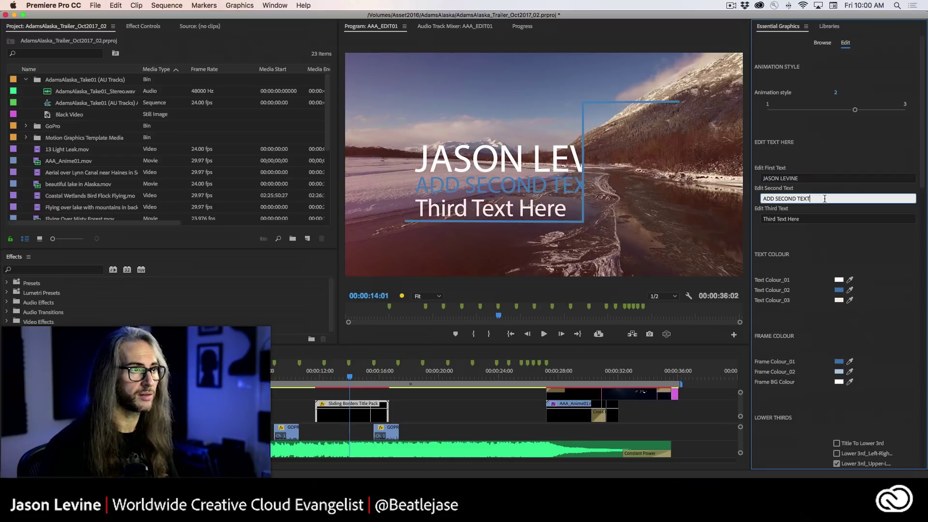
left_click(802, 180)
key("shift+alt+Left")
key("shift+alt+Left")
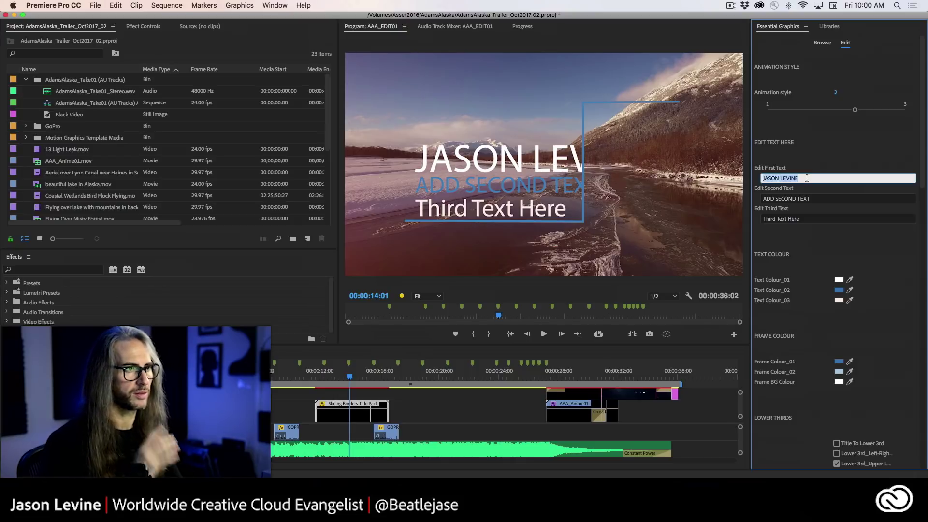
type("ALASKA")
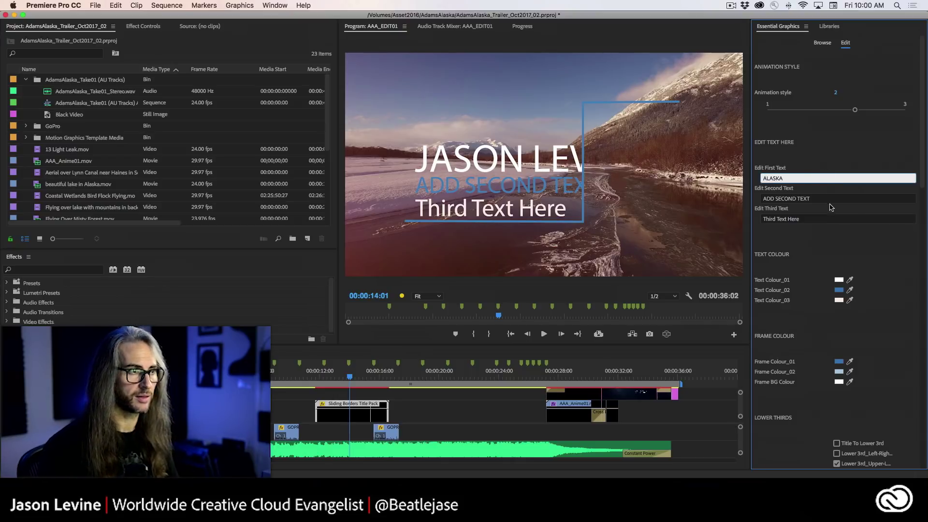
key("Return")
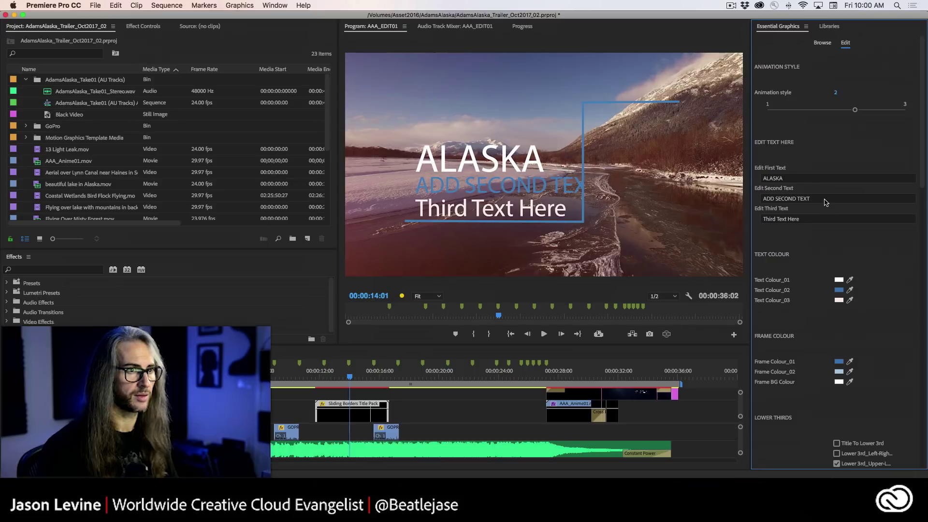
- Set the second line to the presenter's name plus Journey and the third to Mondays @ 5pm
double_click(824, 199)
triple_click(824, 200)
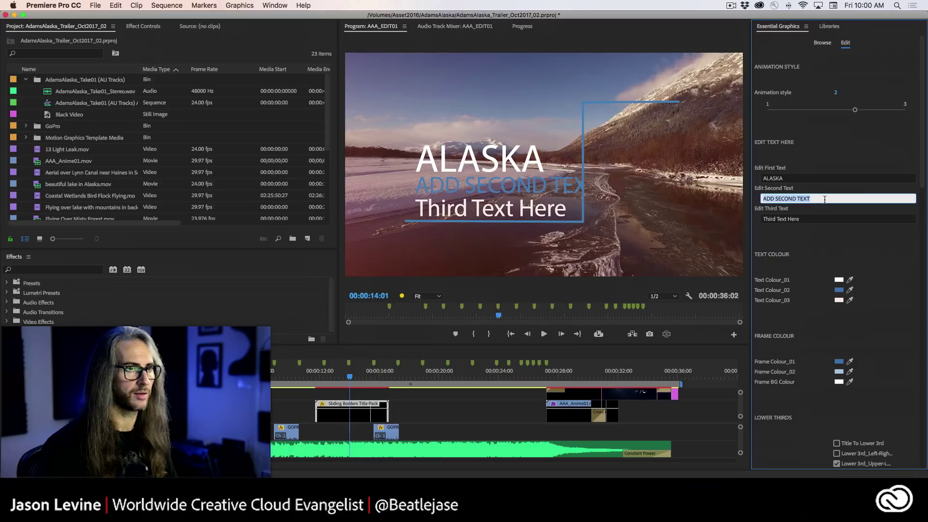
type("Jason's J")
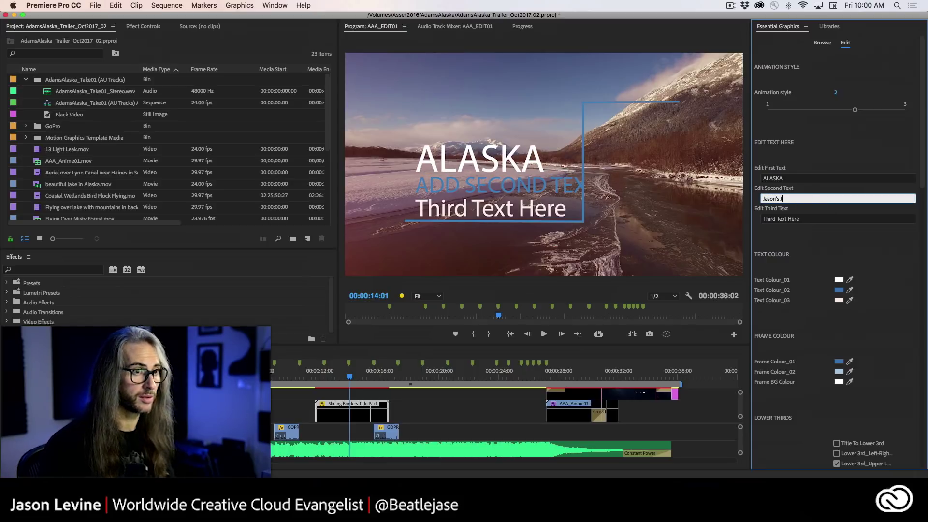
key("BackSpace")
key("BackSpace")
key("BackSpace")
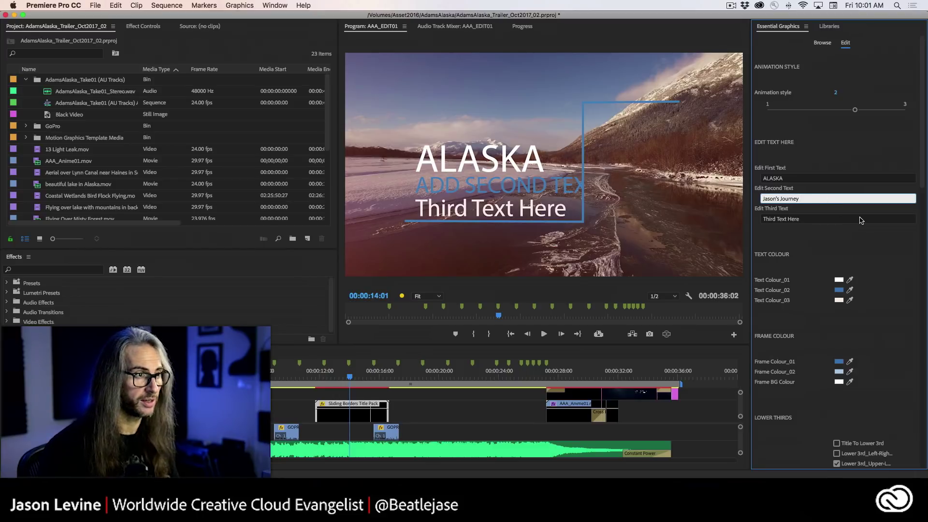
left_click(824, 219)
left_click_drag(818, 220, 744, 220)
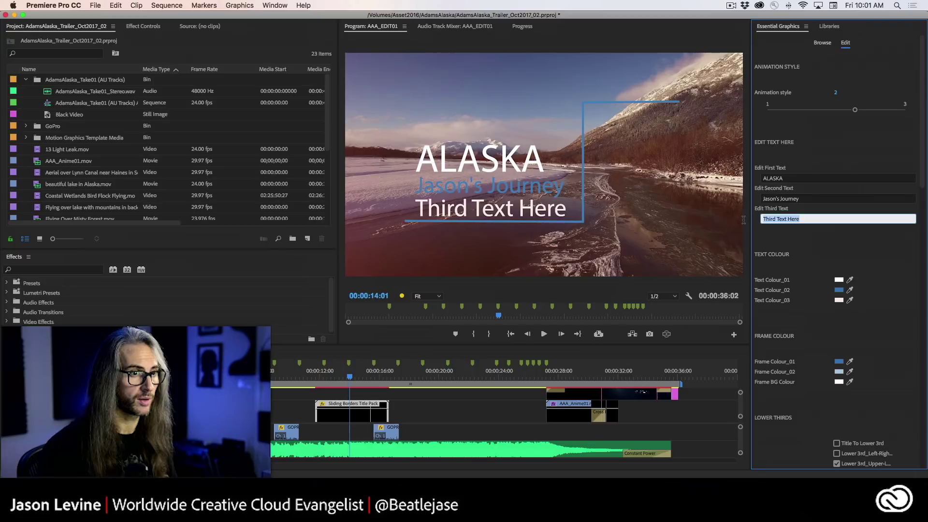
type("Mondays @ 5pm")
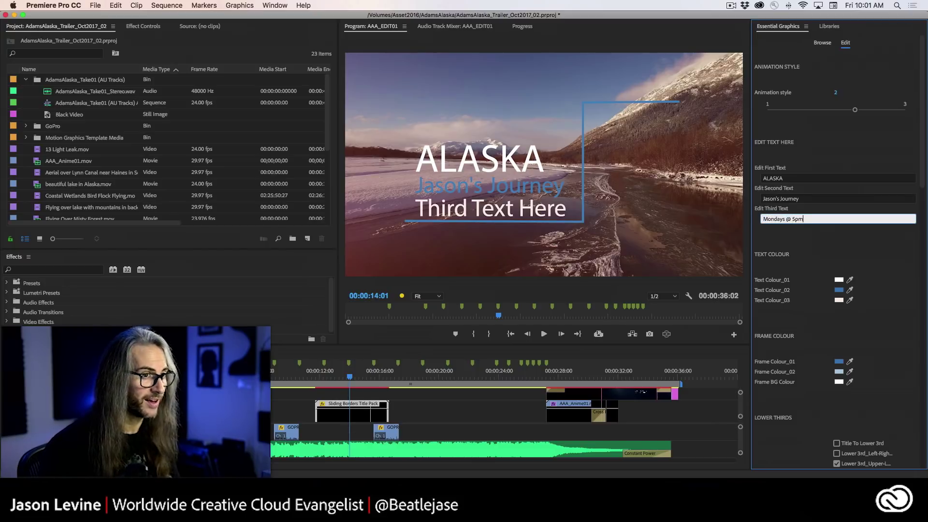
left_click(745, 225)
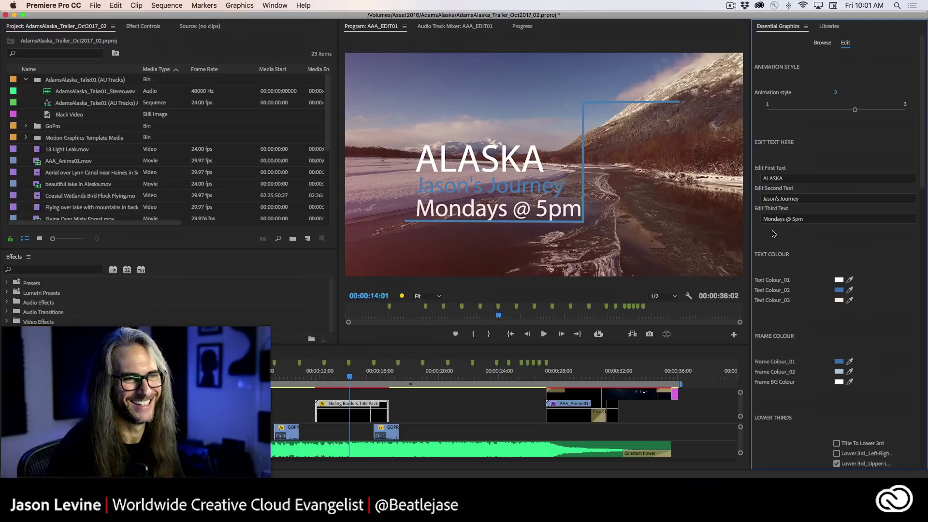
- Set the Text_01 Scale for the ALASKA line to 93, then rewind to preview
scroll(835, 345, "down", 5)
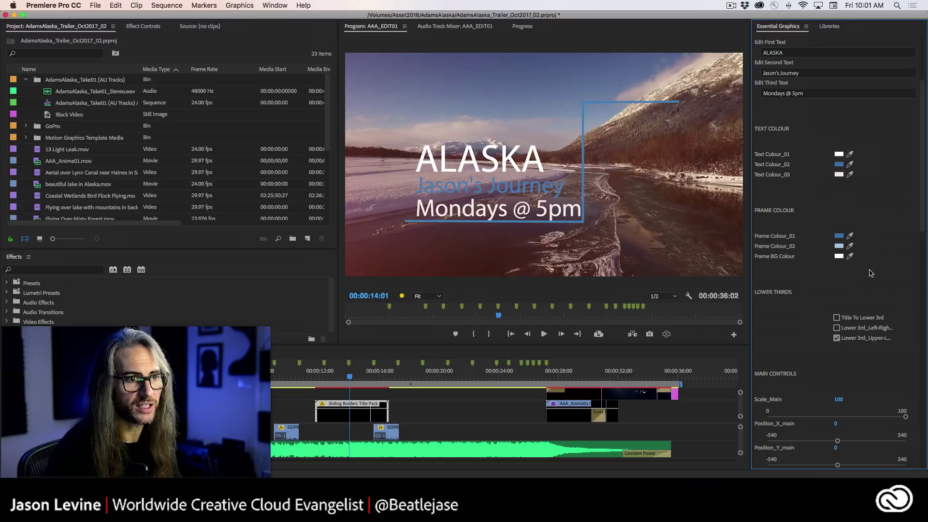
scroll(925, 215, "down", 4)
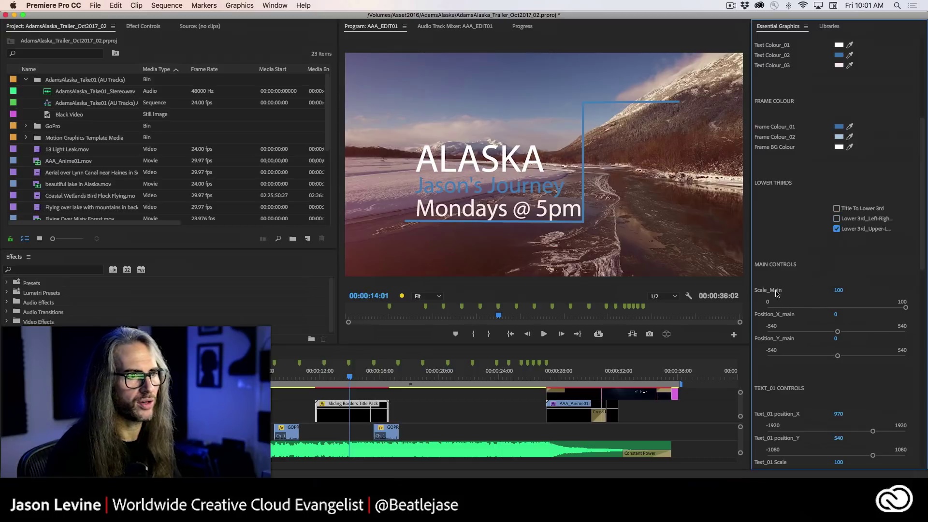
scroll(919, 261, "down", 3)
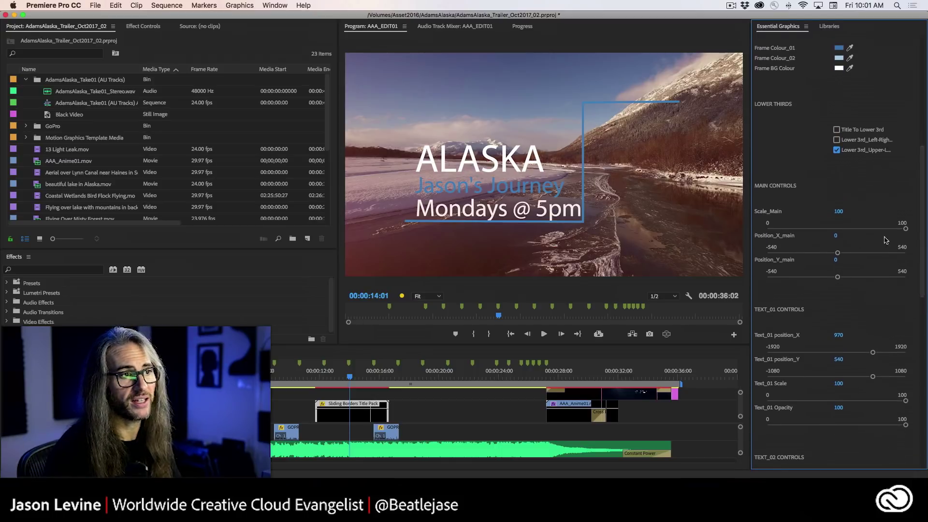
mouse_move(906, 229)
left_mouse_down()
mouse_move(854, 236)
mouse_move(915, 235)
left_mouse_up()
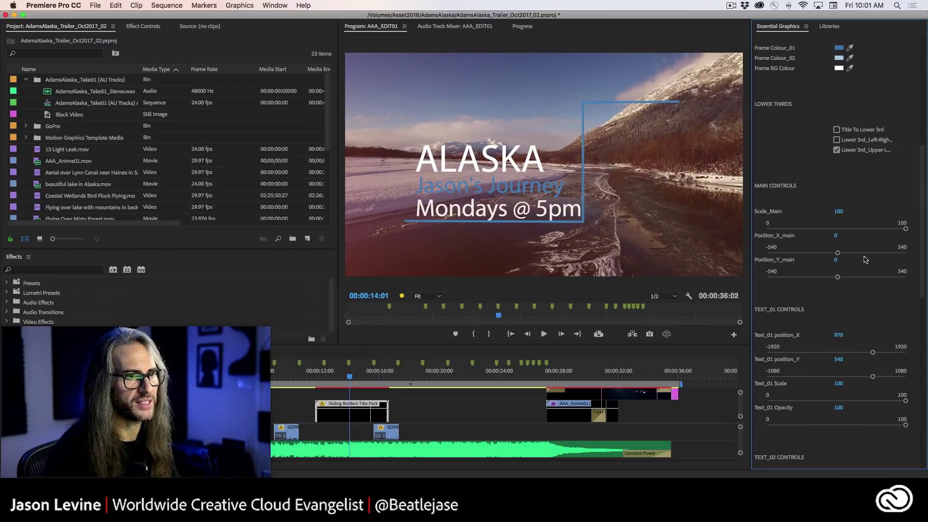
mouse_move(906, 398)
left_mouse_down()
mouse_move(840, 400)
mouse_move(896, 399)
left_mouse_up()
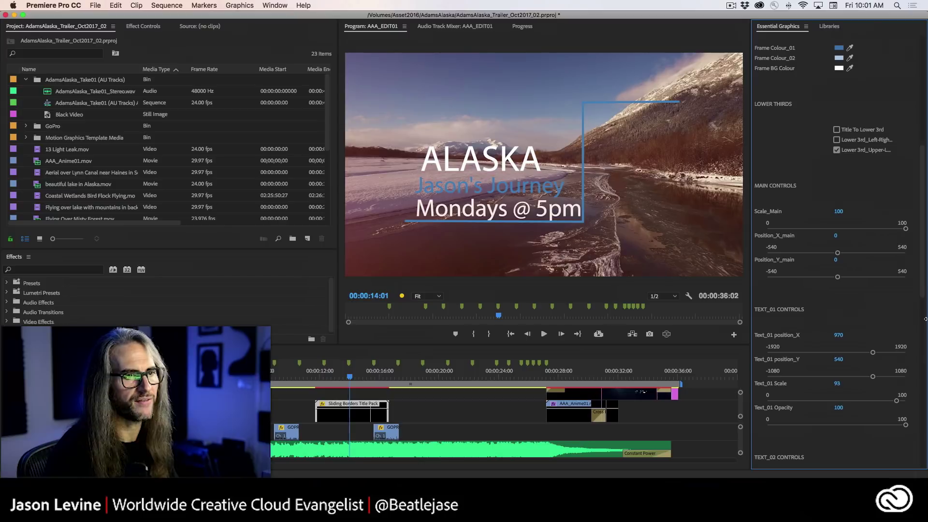
scroll(915, 400, "down", 10)
scroll(915, 399, "down", 5)
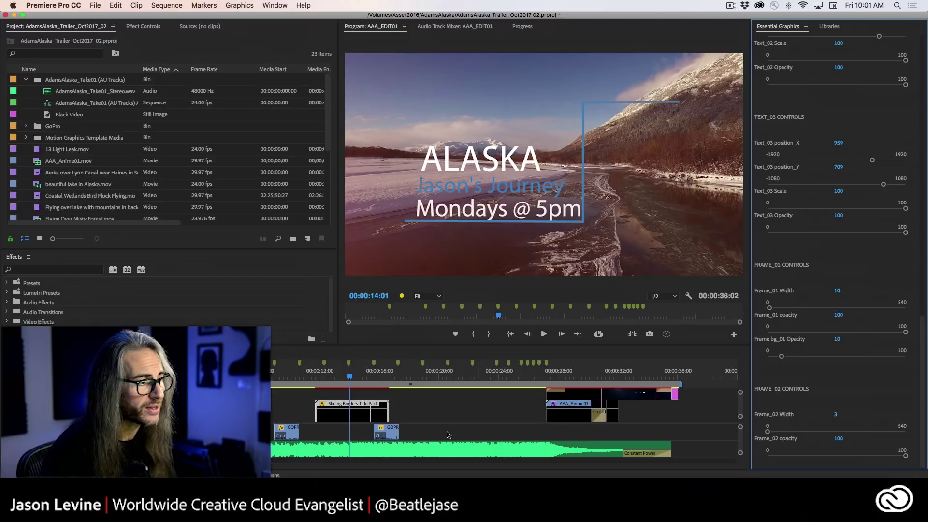
left_click_drag(351, 378, 315, 378)
- Play the customised title through, then return to about 00:00:13:22 where ALASKA shows
key("space")
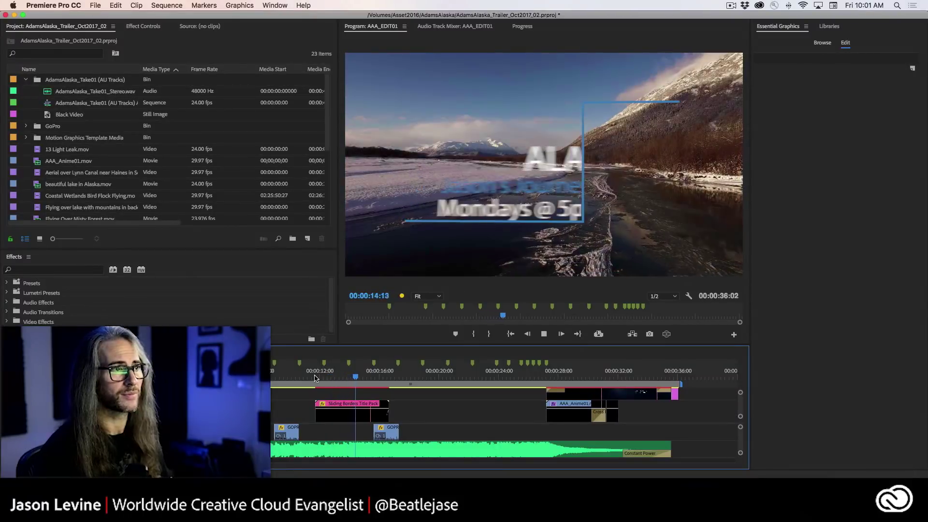
key("space")
left_click_drag(367, 381, 342, 380)
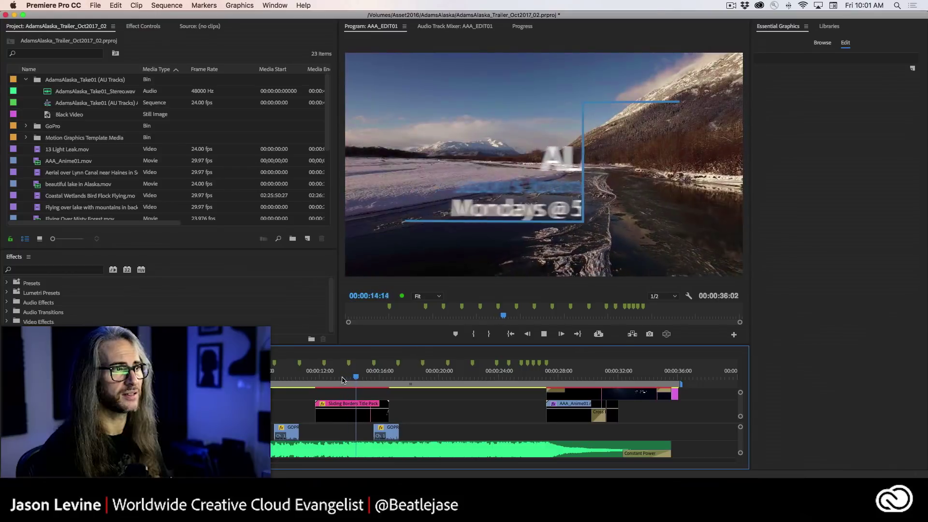
left_click(365, 378)
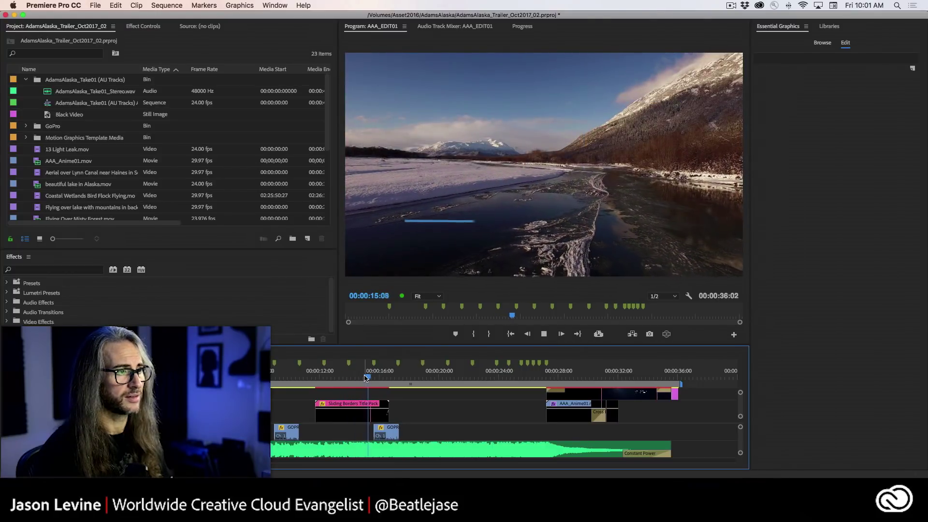
left_click_drag(366, 378, 342, 379)
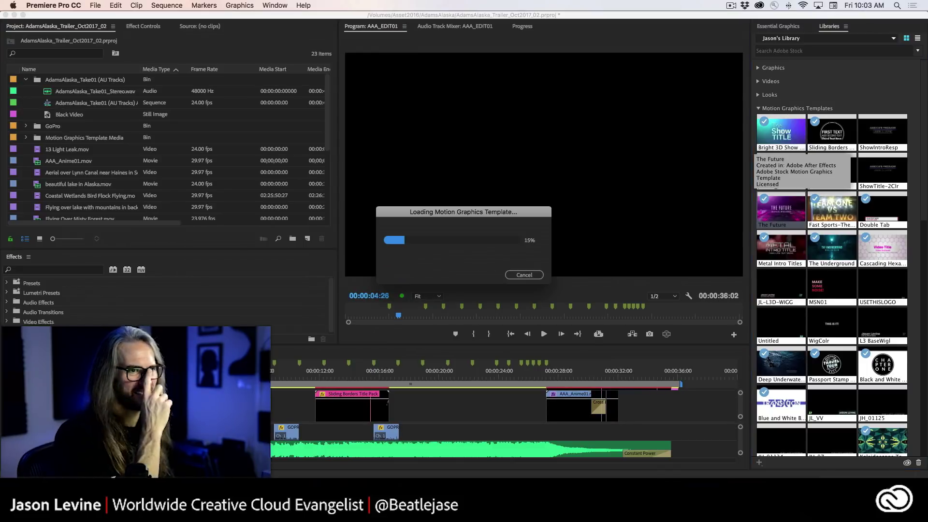
- Scrub to the start of The Future title and play its animation
left_click_drag(371, 316, 420, 315)
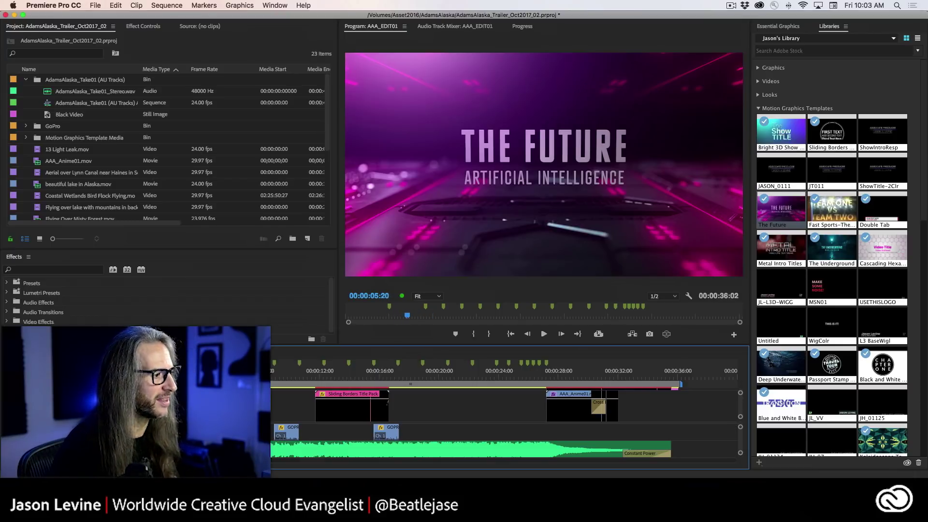
left_click_drag(407, 315, 380, 315)
key("space")
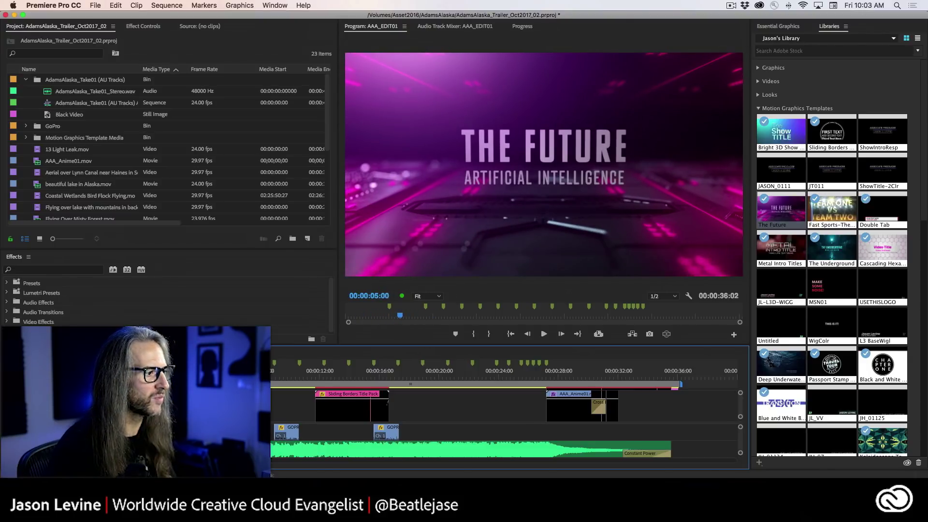
- Replace The Future's Main Title with the presenter's ON STREAM heading
left_click(785, 26)
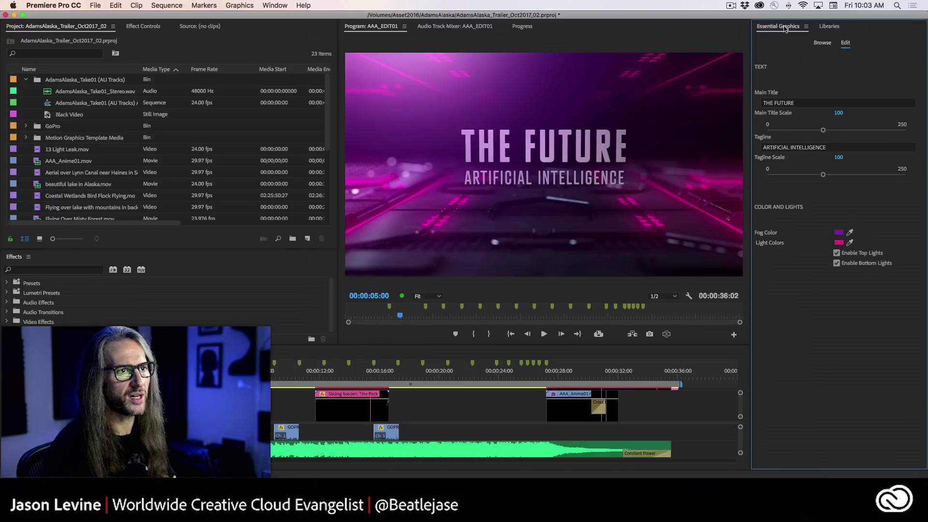
left_click(793, 104)
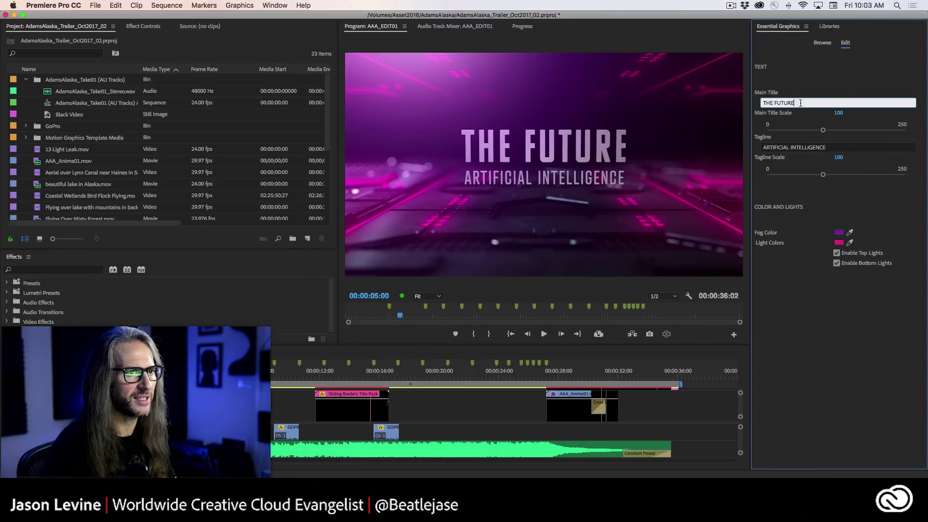
type("JASON ON STREAM")
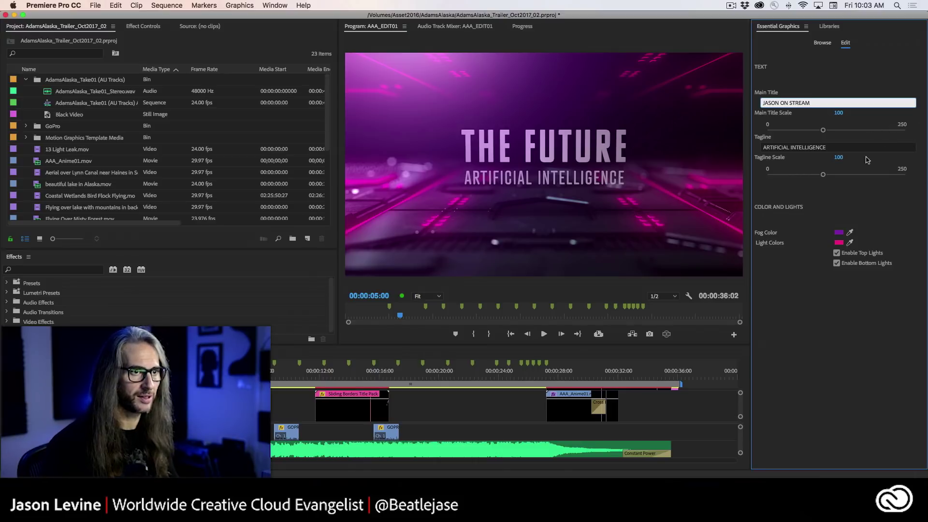
left_click(844, 149)
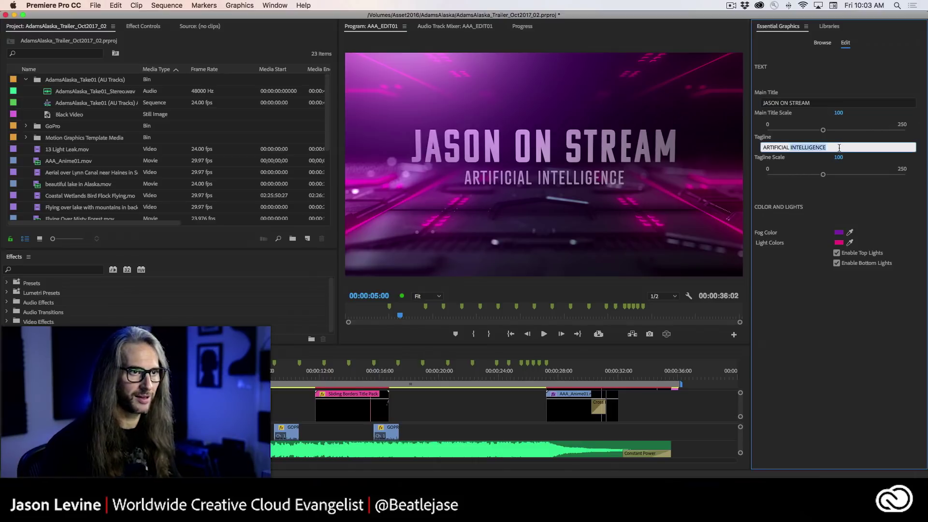
- Change the Tagline to GLITCHES HAPPEN, then to WHAT'S UP, GLITCHES?
key("super+a")
type("GLIT")
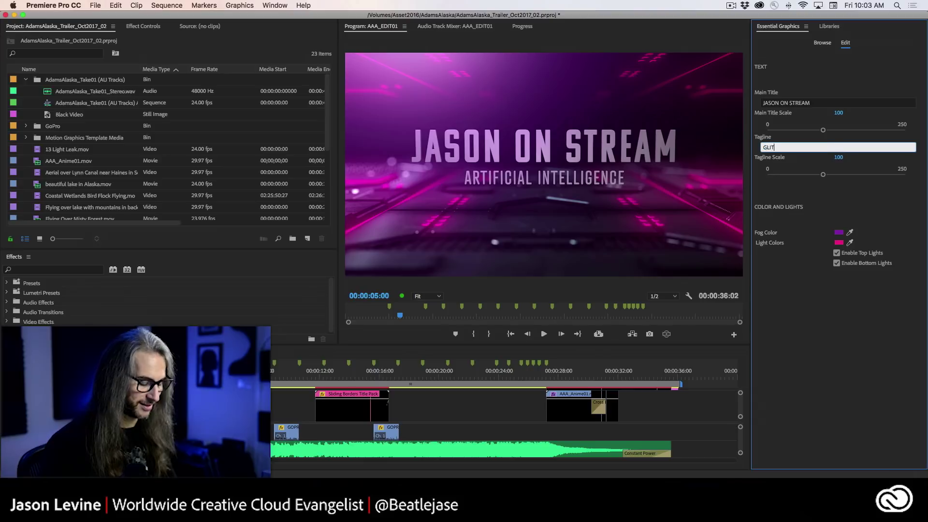
key("Return")
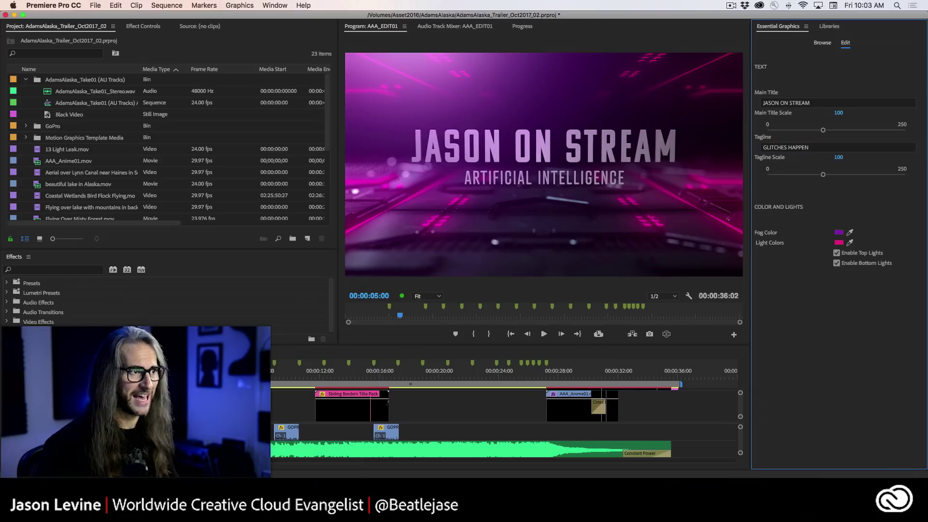
left_click(813, 148)
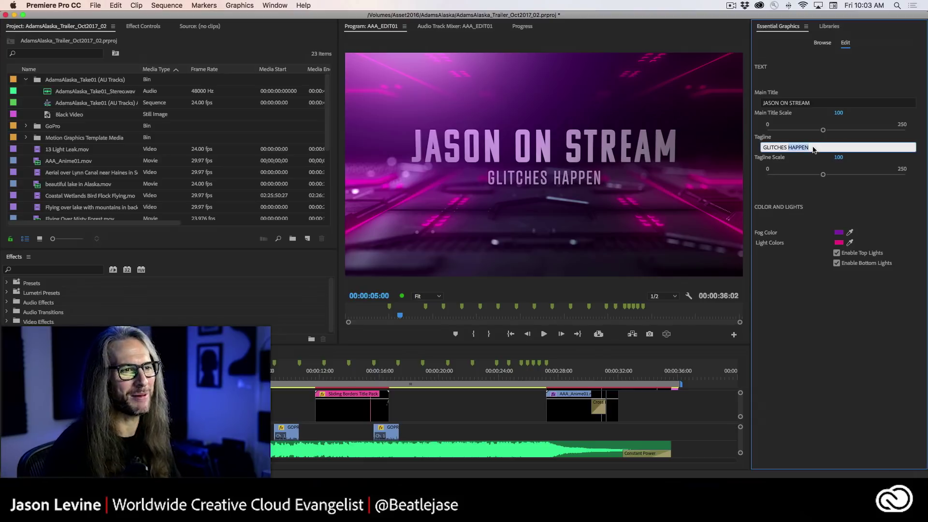
type("WHAT'S UP,")
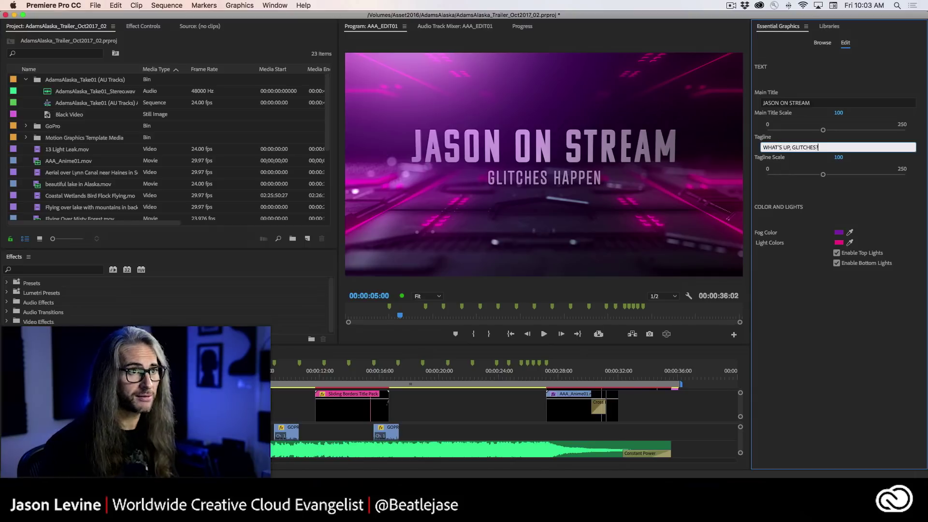
key("Return")
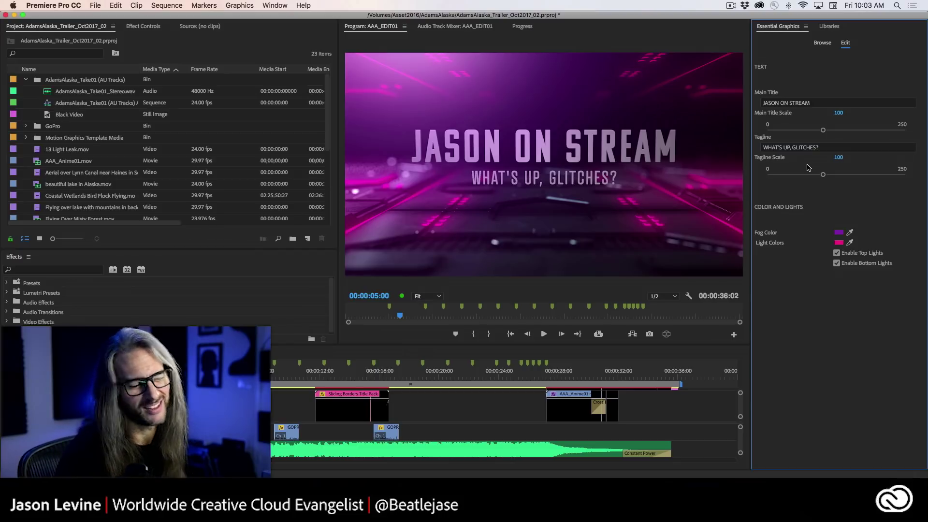
- Replay the title, toggle the top and bottom lights, and switch back to Chrome
left_click(202, 376)
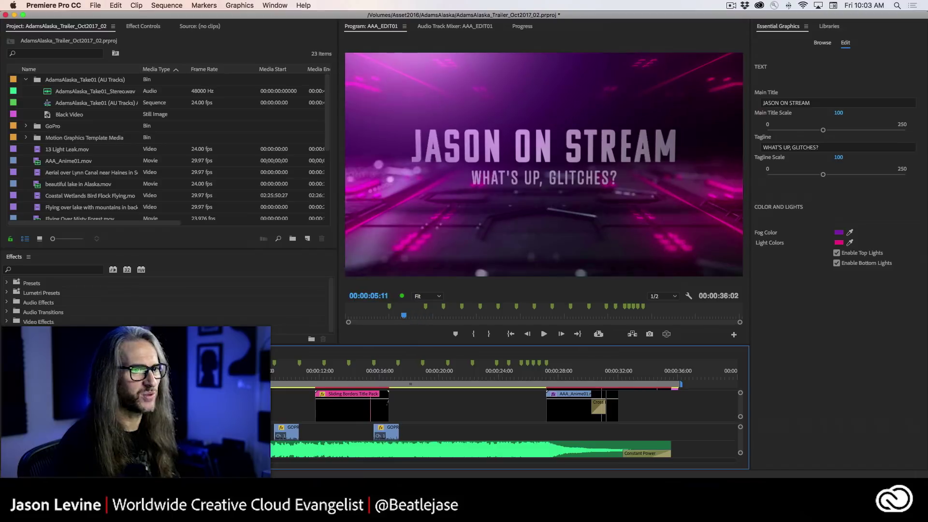
key("space")
key("space")
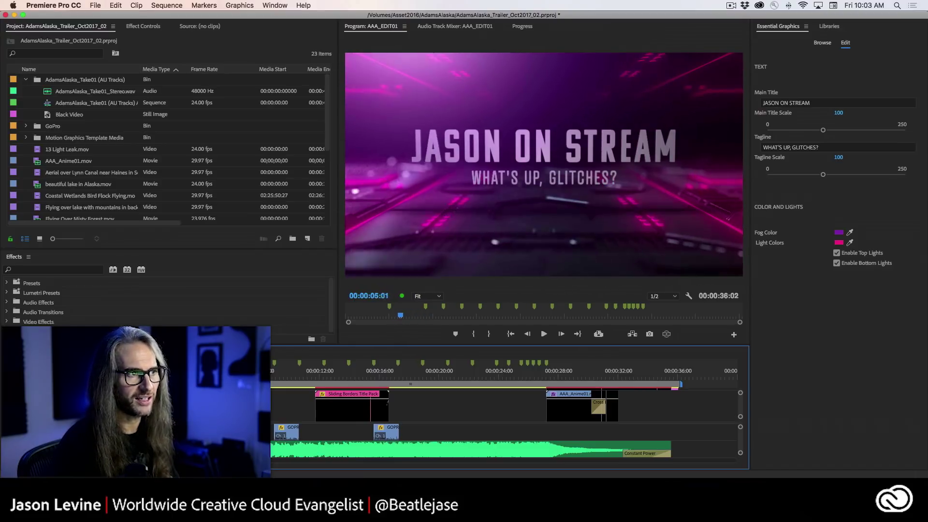
key("space")
key("space")
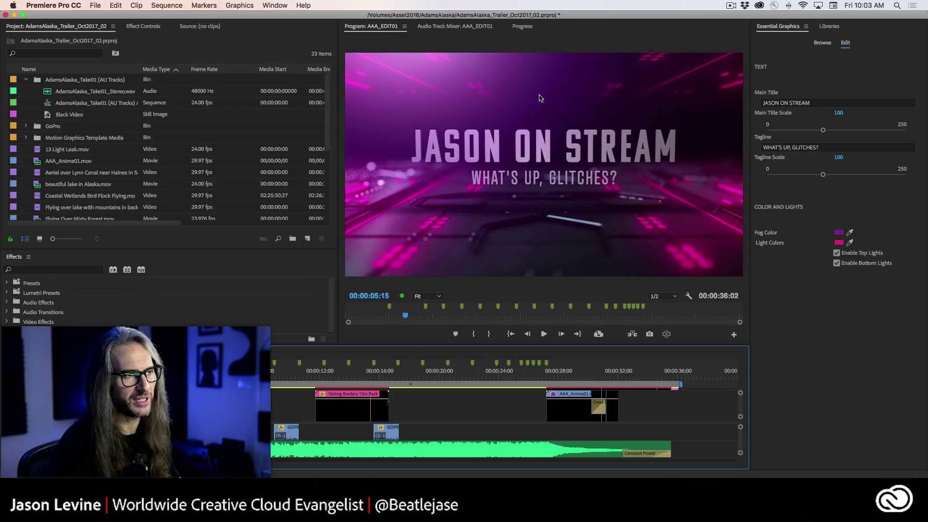
left_click(837, 253)
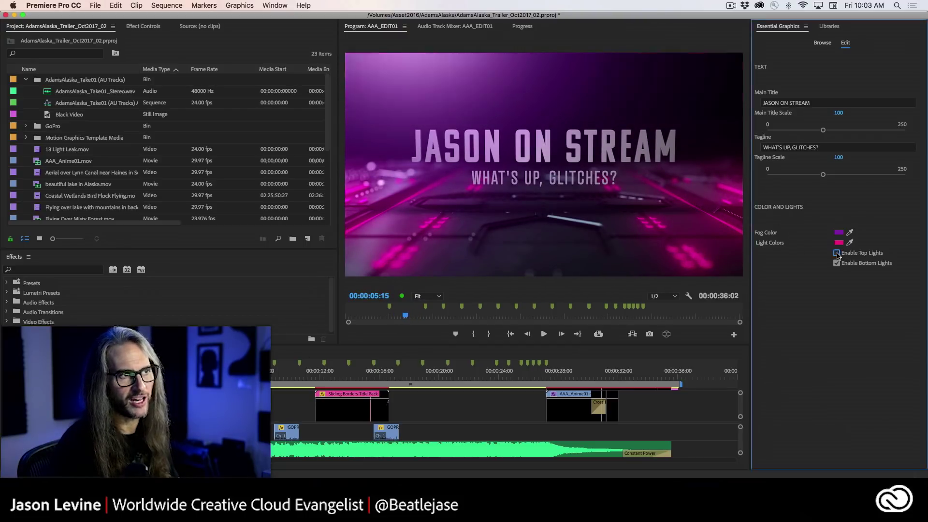
left_click(837, 264)
left_click(837, 264)
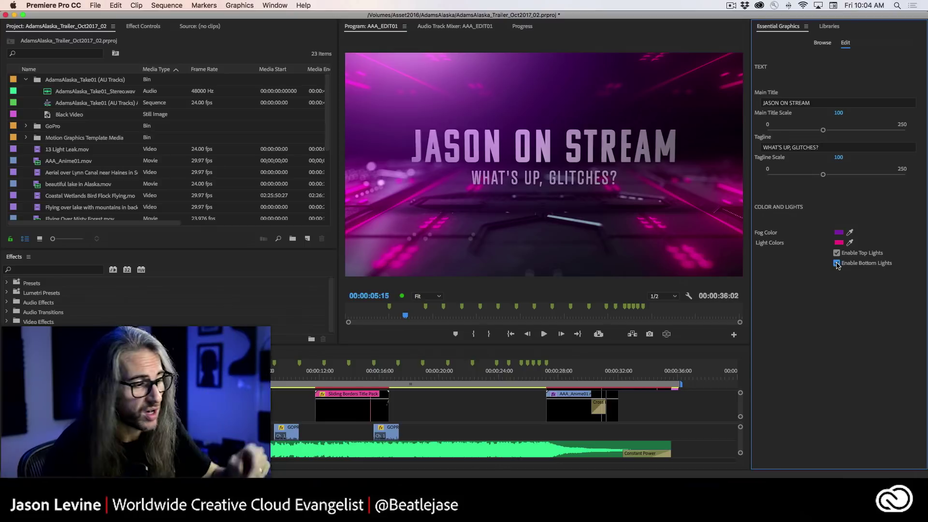
key("super+Tab")
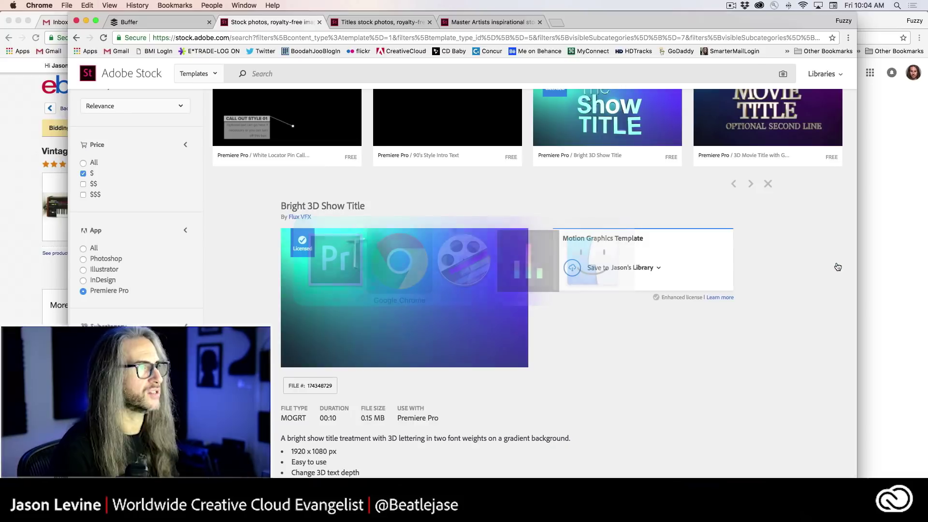
- Browse the Master Artists templates in Adobe Stock, such as Bold Boxy Intro Title and Rainy Weather Title
left_click(522, 22)
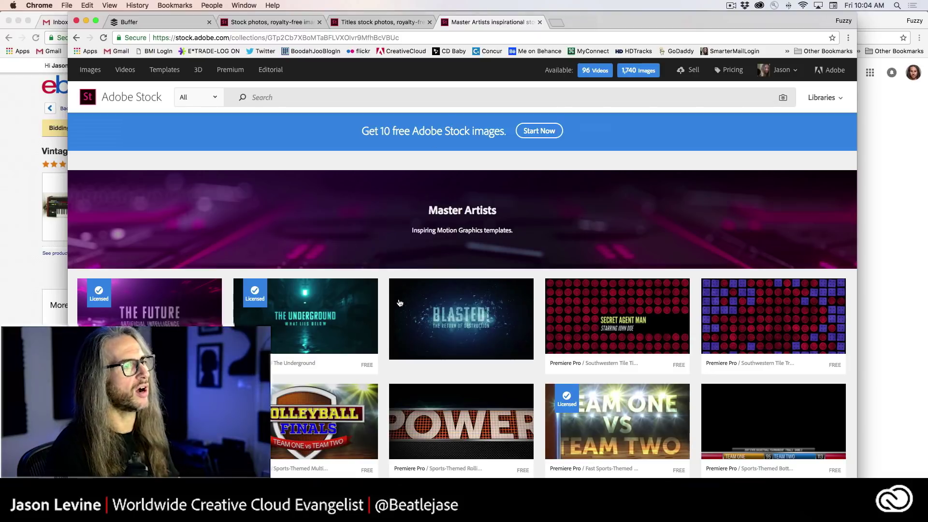
scroll(405, 333, "down", 15)
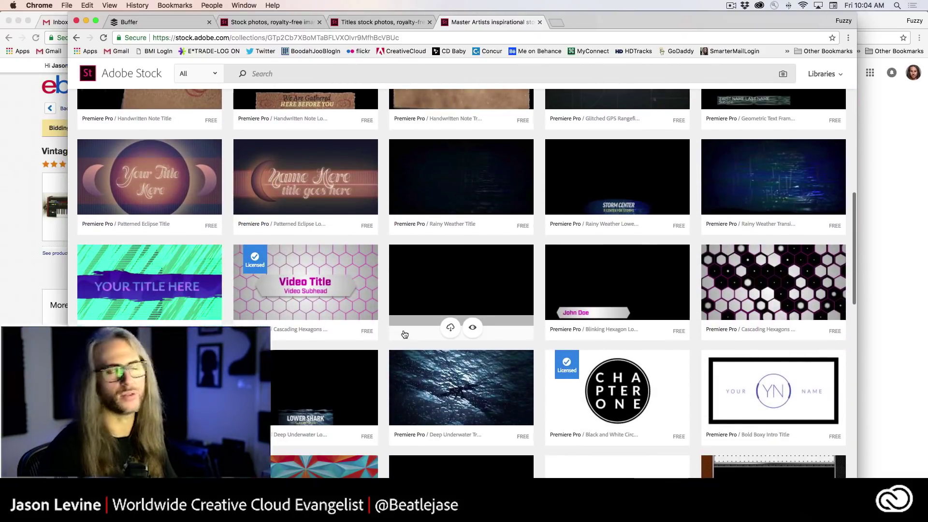
scroll(404, 334, "up", 6)
scroll(404, 333, "up", 5)
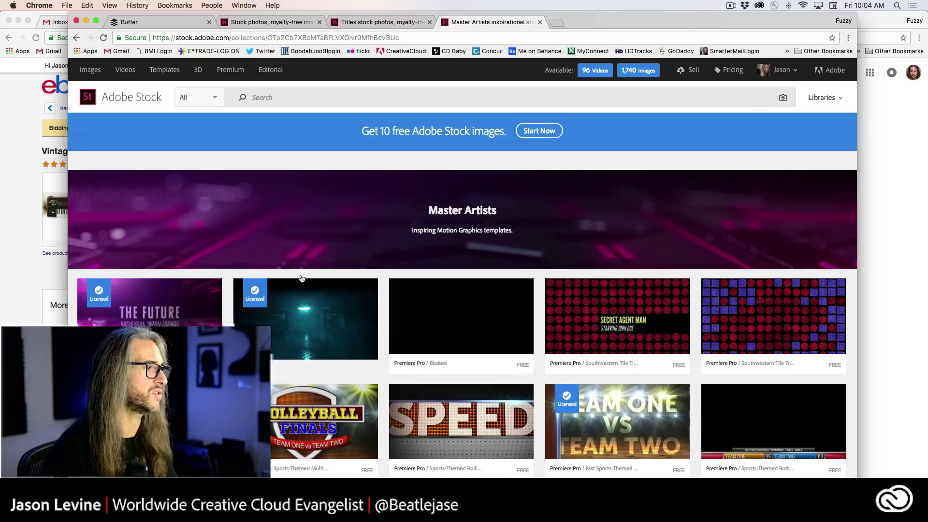
scroll(584, 377, "up", 1)
scroll(585, 382, "down", 5)
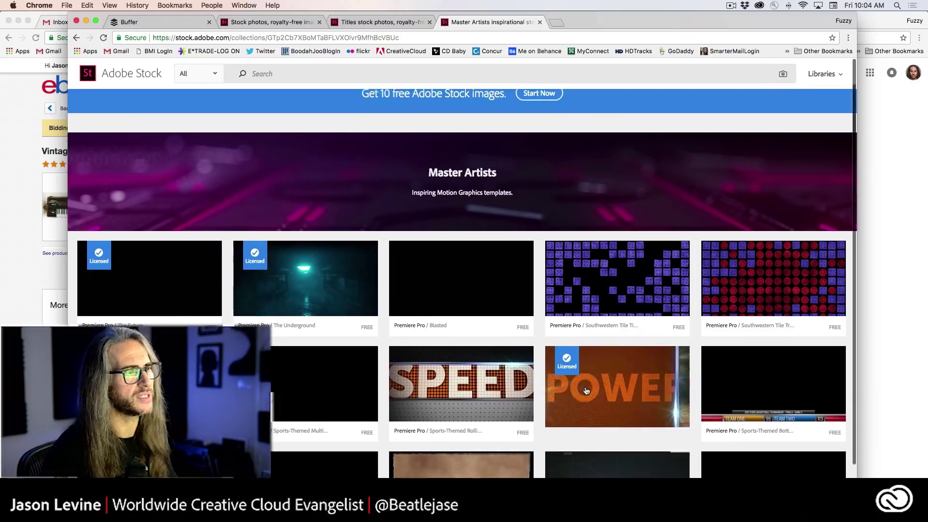
scroll(586, 391, "down", 4)
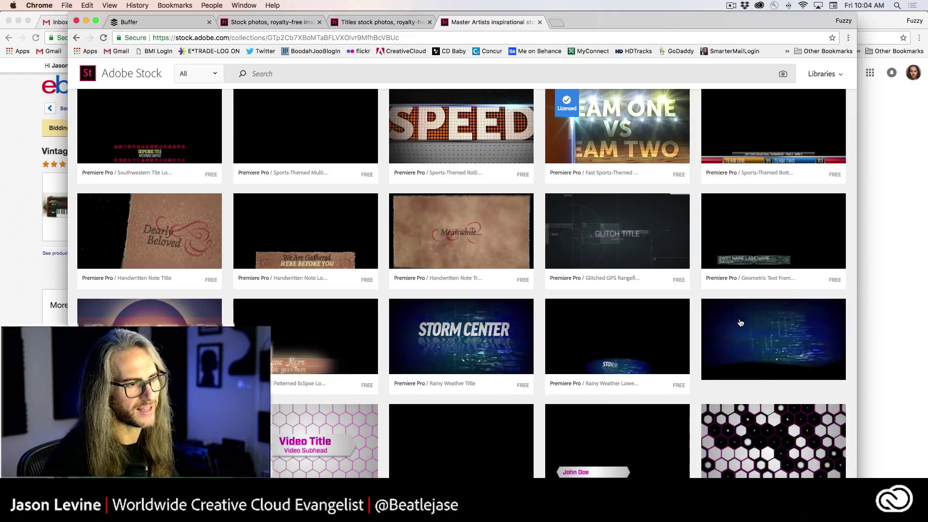
scroll(740, 324, "down", 5)
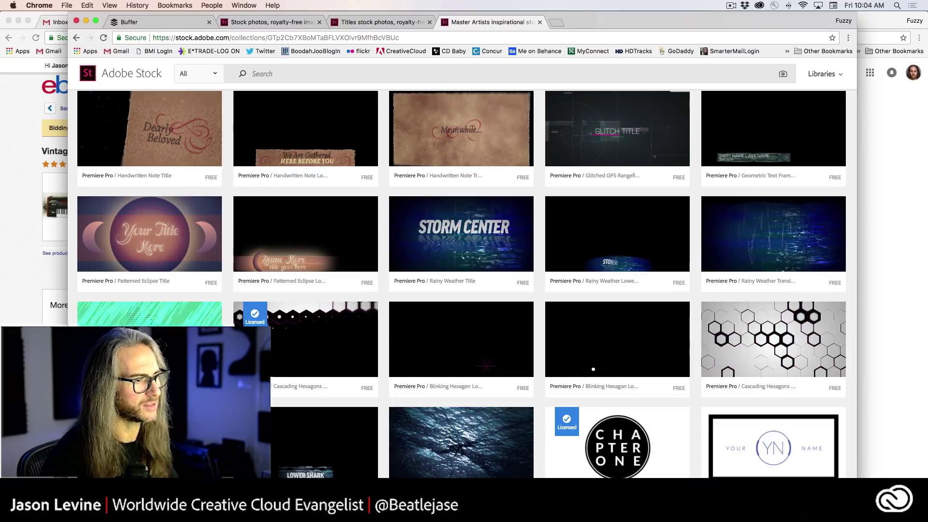
scroll(356, 445, "down", 12)
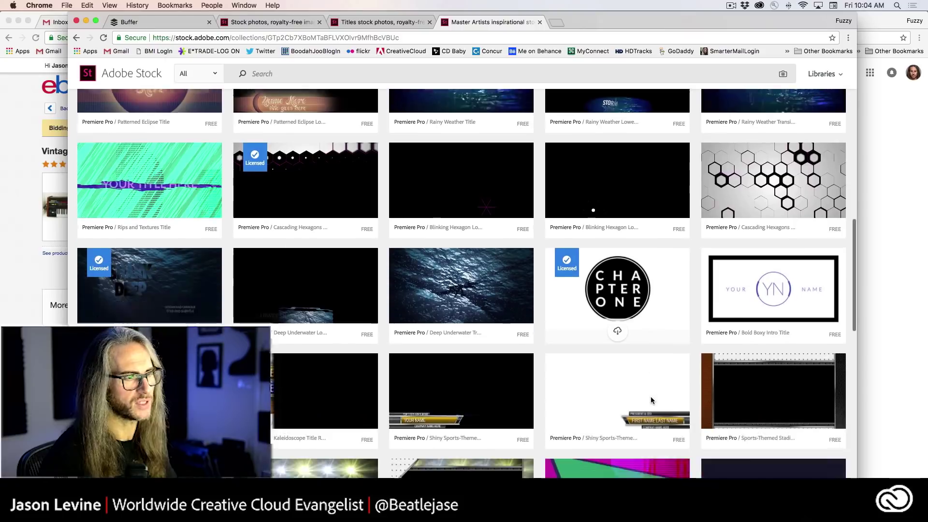